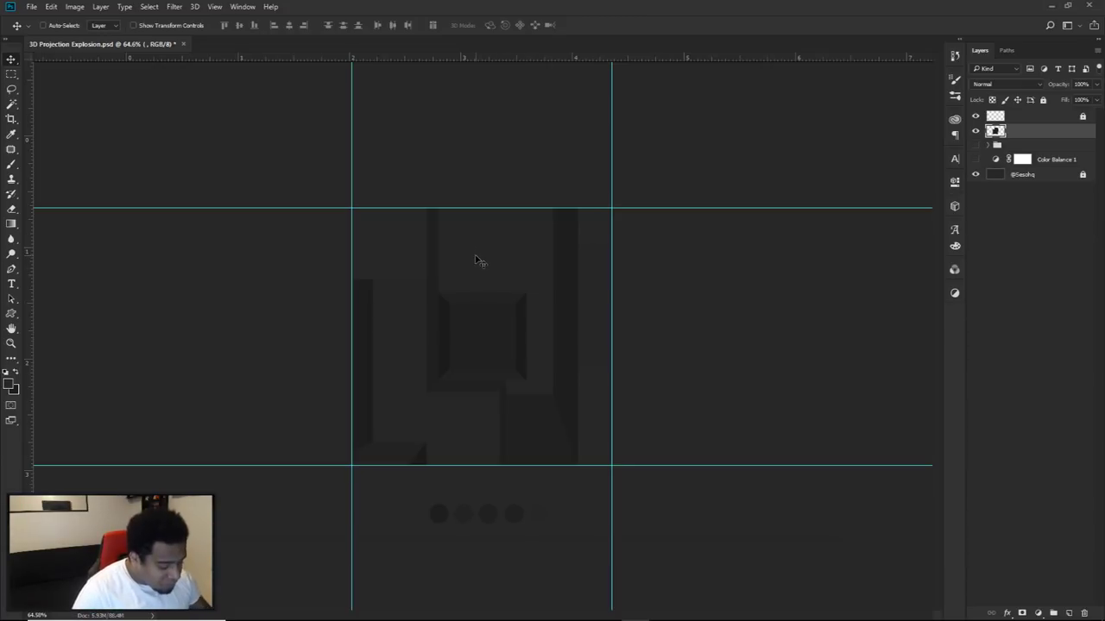
Step: Hide the finished 3D block artwork layer and add a new empty layer above it
click(977, 131)
click(977, 131)
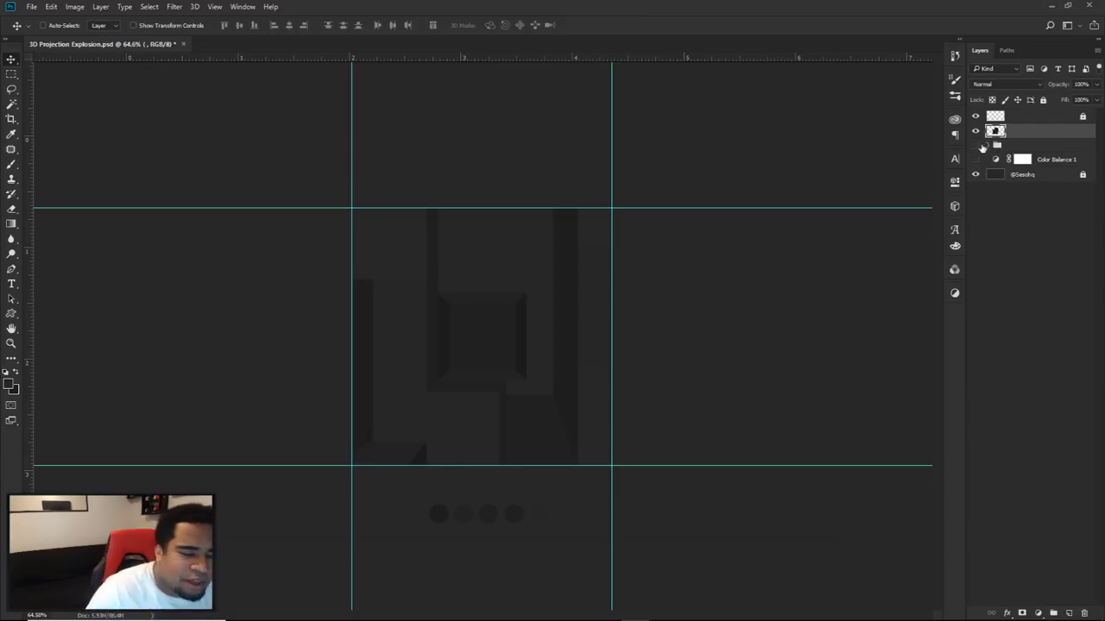
click(975, 131)
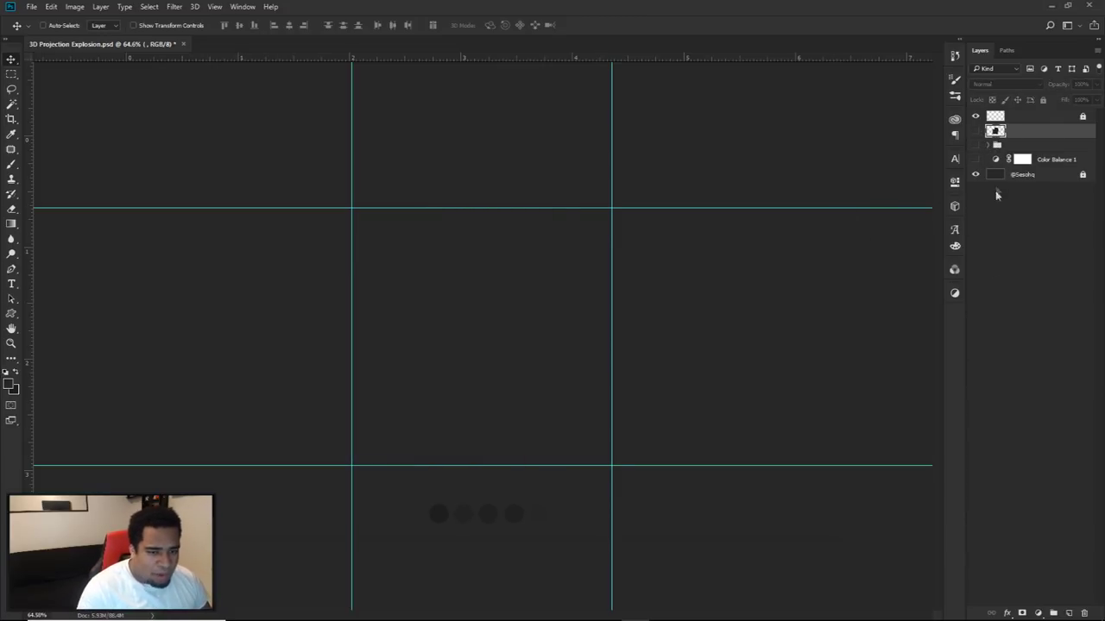
click(1069, 612)
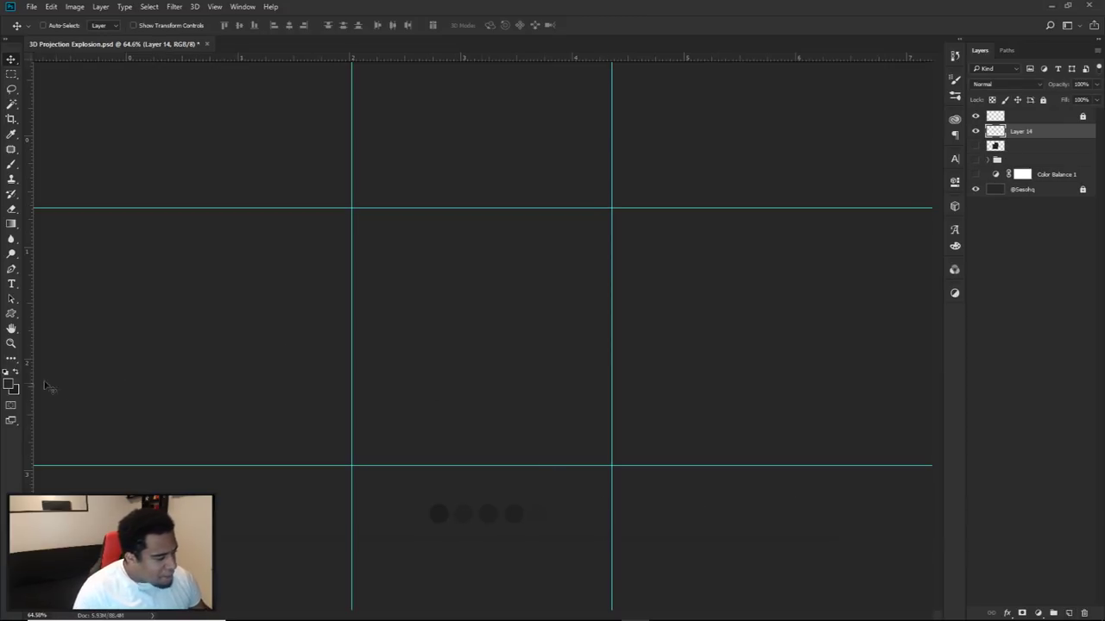
Step: Sample the five dark gray circles below the guided square in the foreground color picker to examine their hex codes
click(11, 385)
click(433, 502)
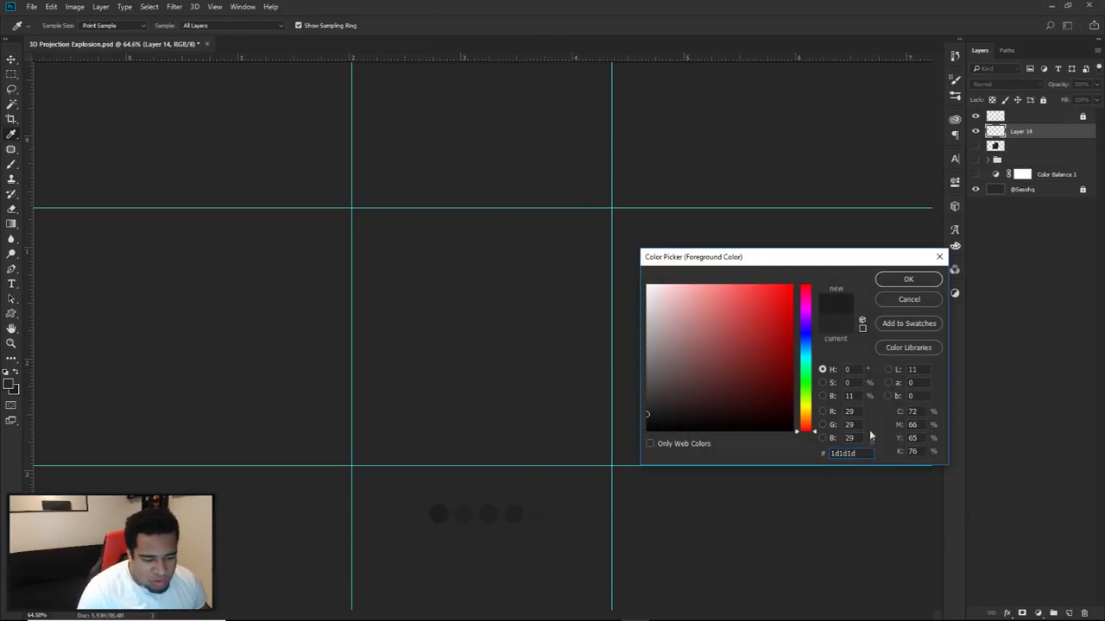
click(472, 510)
click(866, 453)
click(492, 512)
click(523, 512)
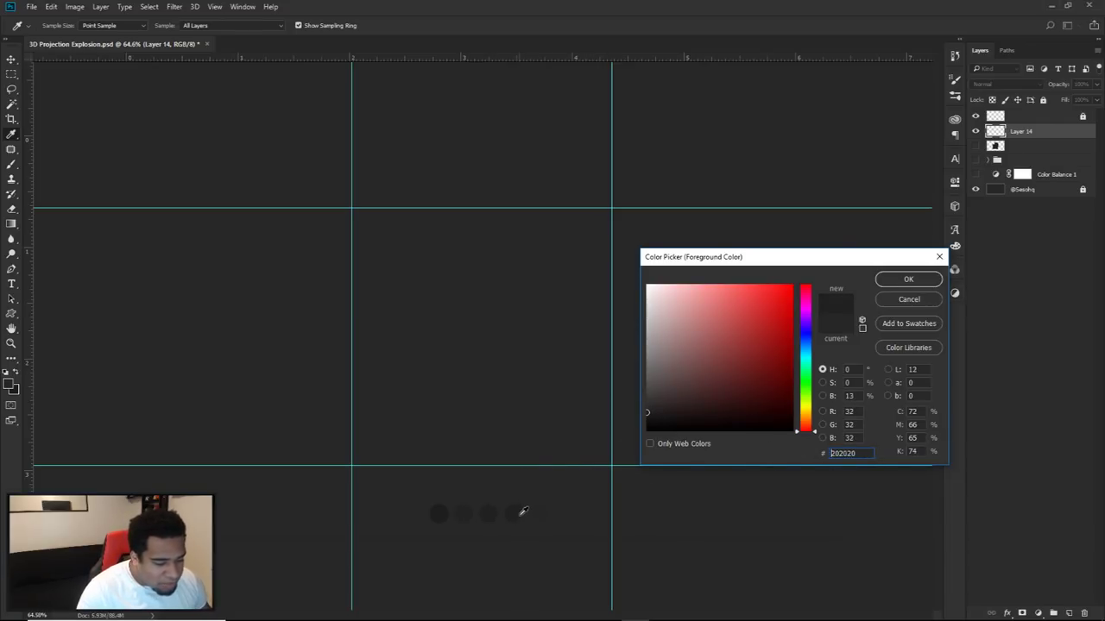
click(541, 509)
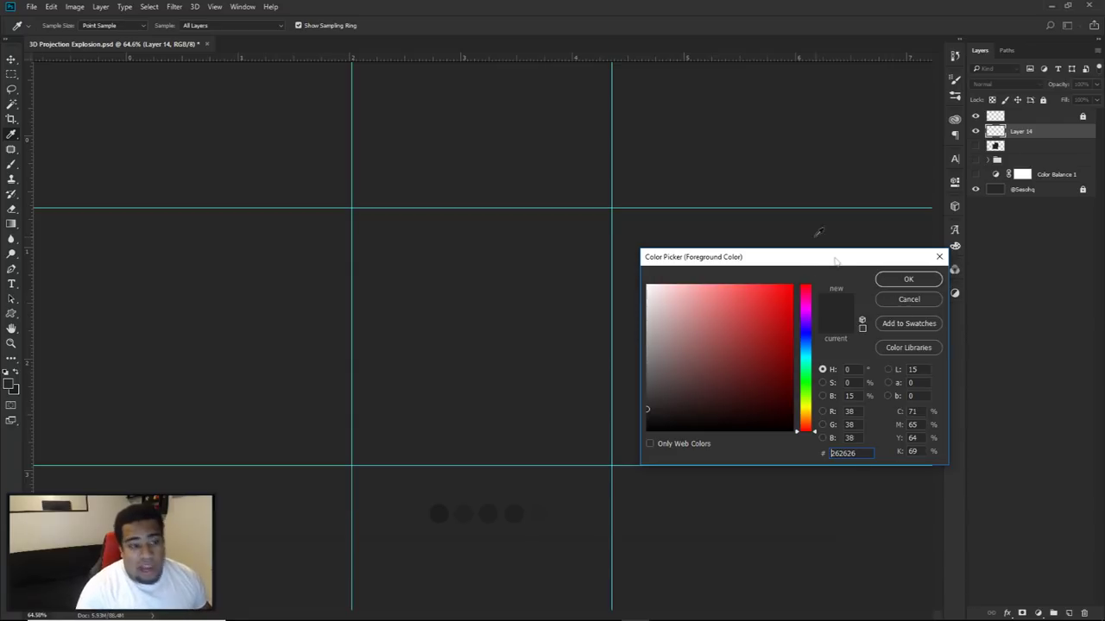
click(909, 300)
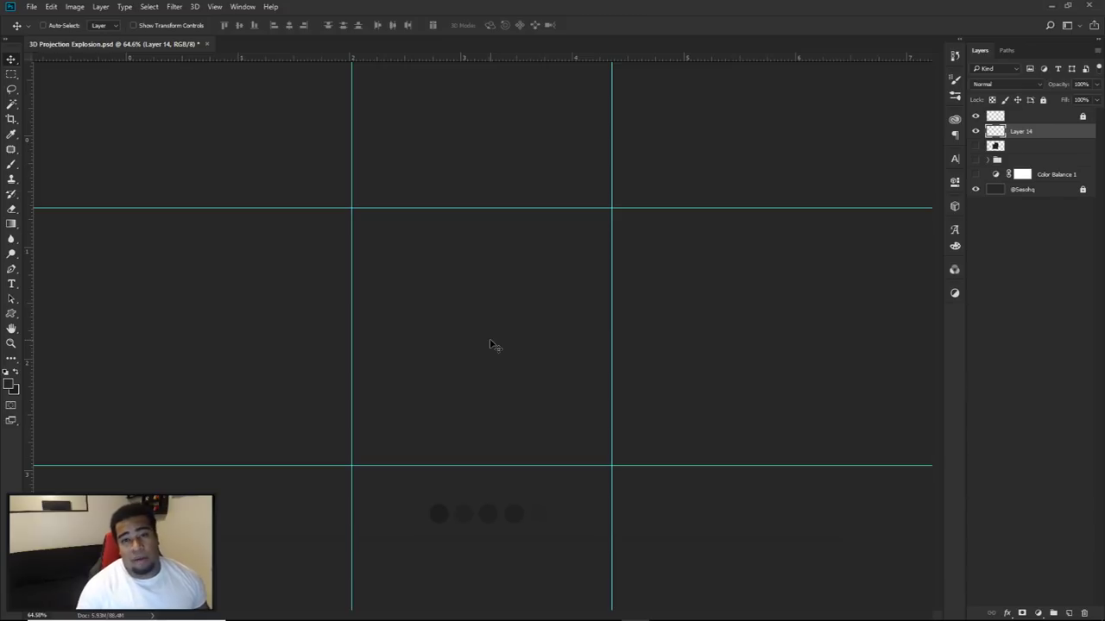
Step: Rename the new empty layer as "Starting Square"
double_click(1019, 134)
text(Start)
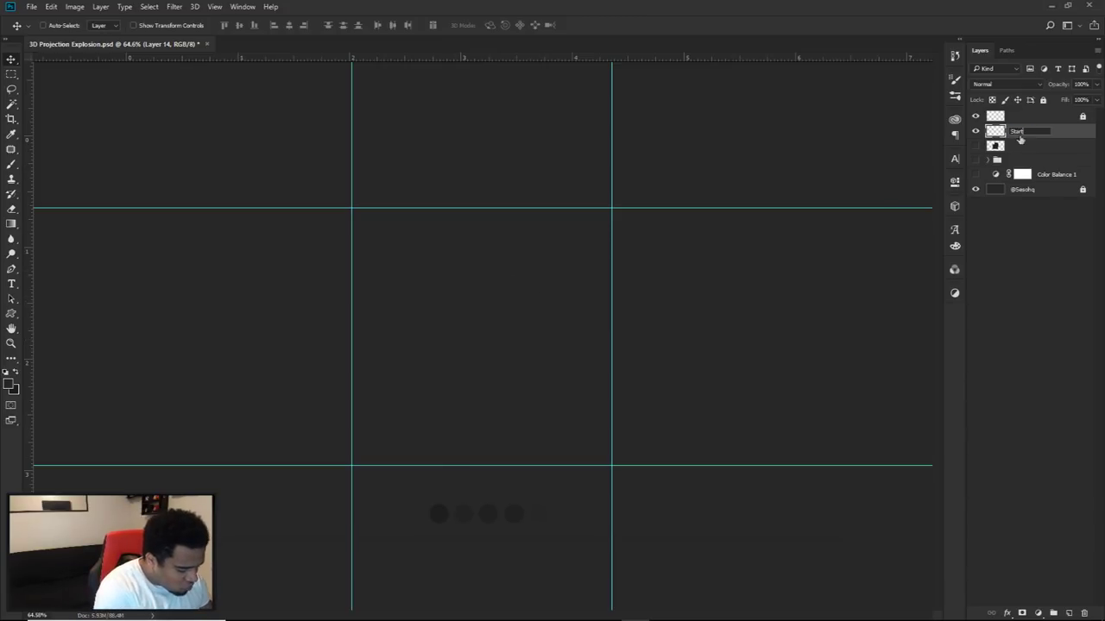
text(ing Squar)
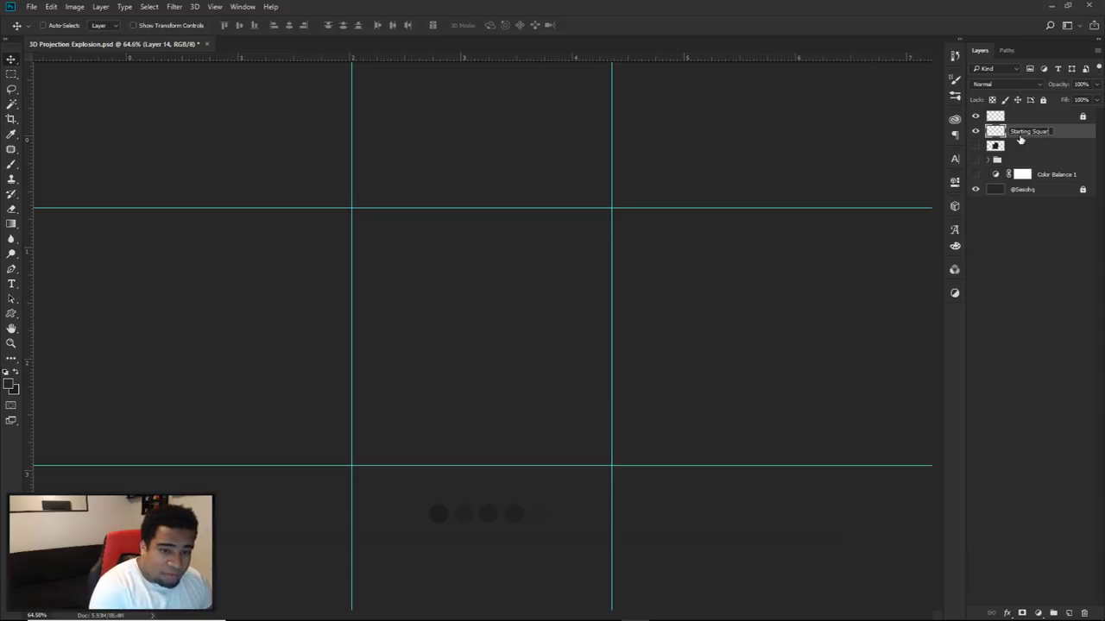
text(e)
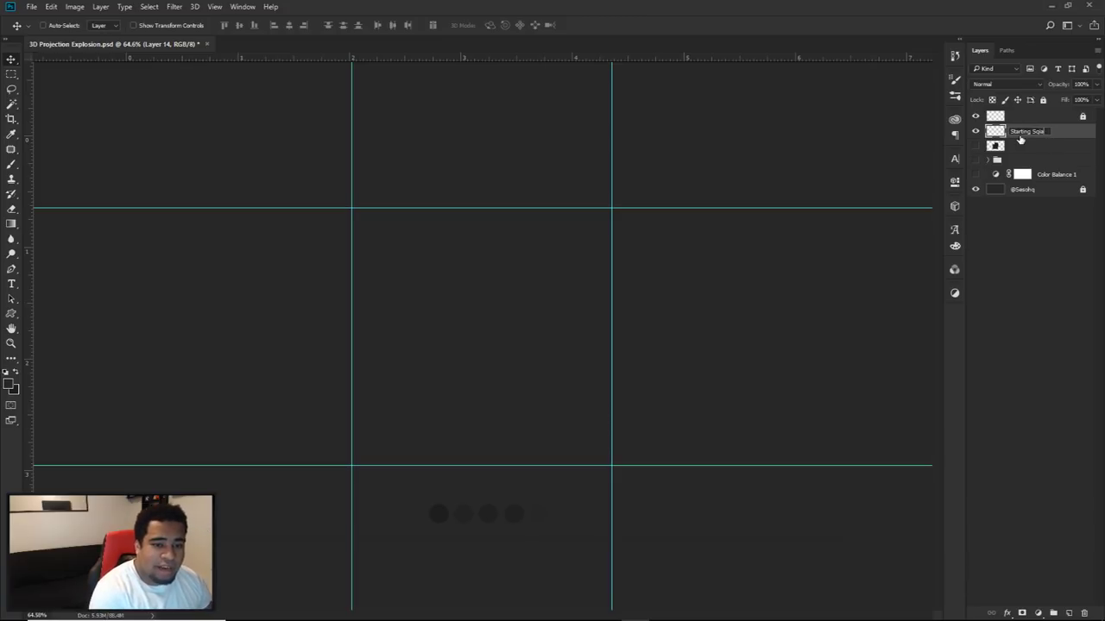
text(r)
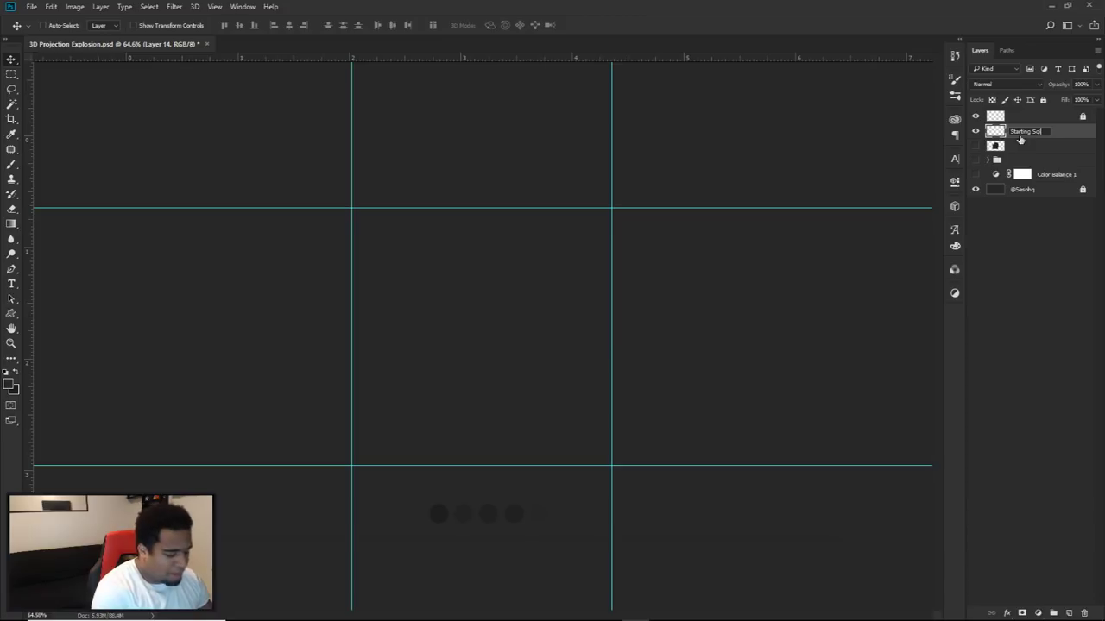
text(e)
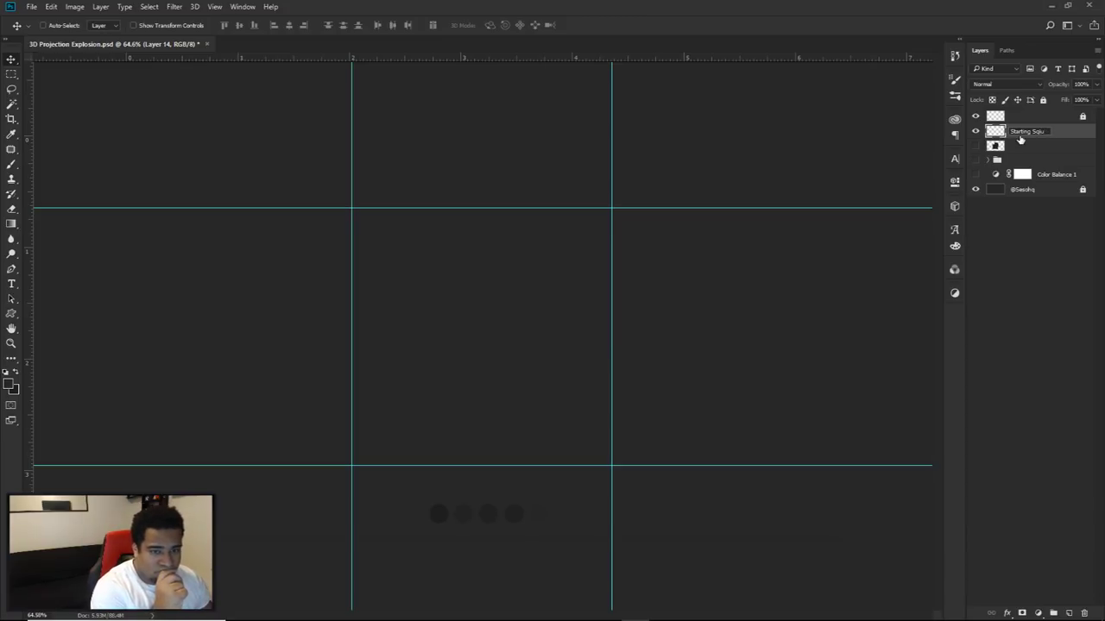
key(BackSpace)
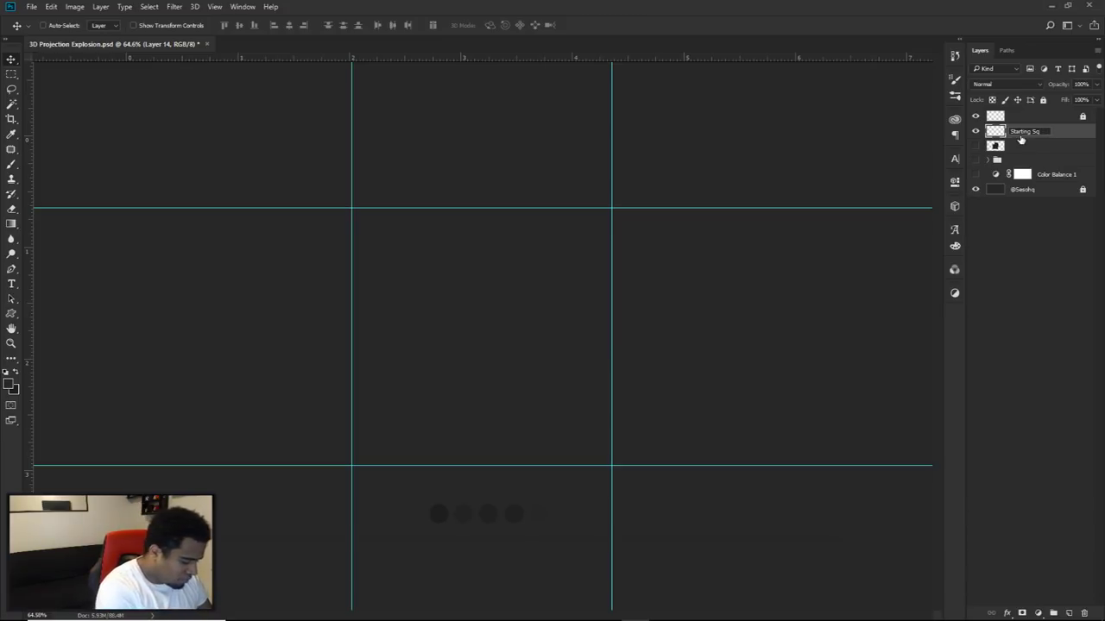
key(Return)
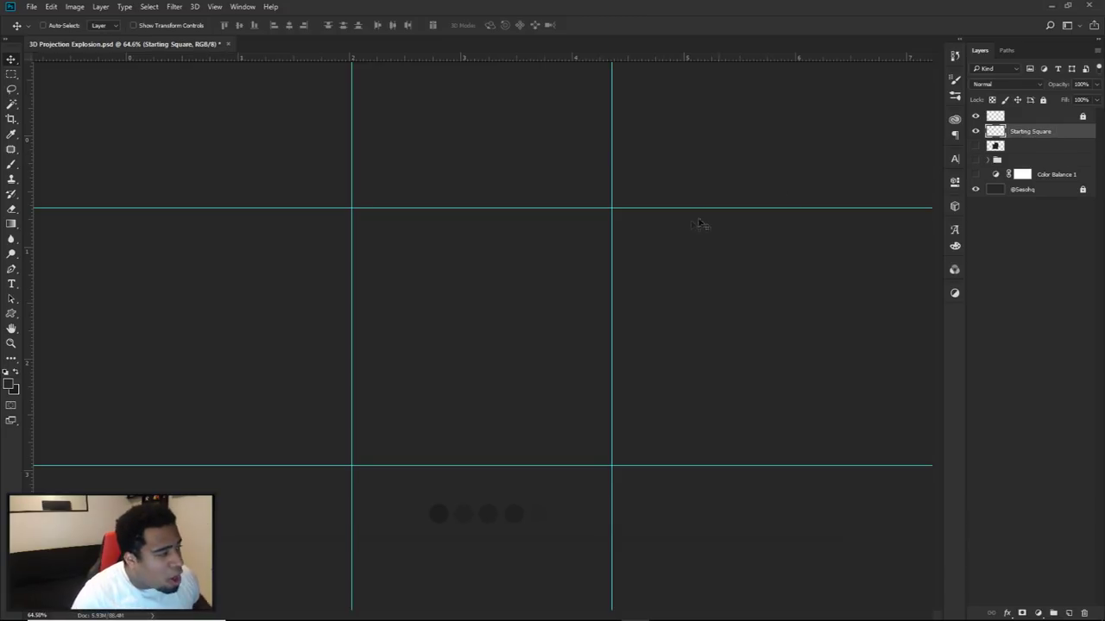
Step: Activate the Rectangular Marquee tool
click(10, 78)
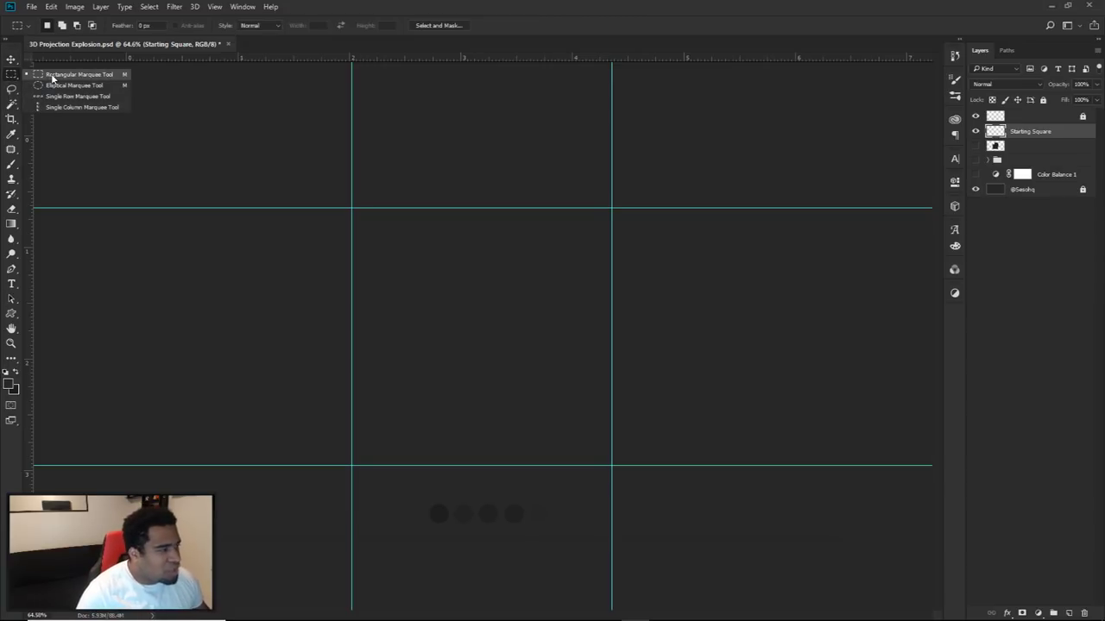
click(52, 76)
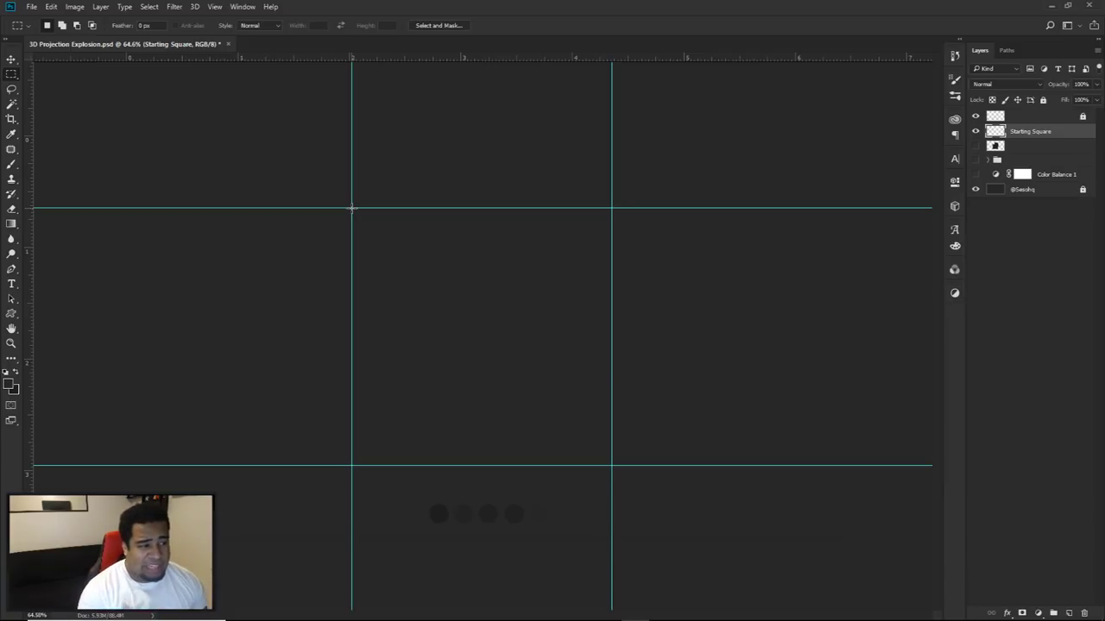
drag(354, 209, 676, 320)
click(619, 330)
mouse_move(481, 336)
mouse_down()
mouse_move(579, 416)
mouse_move(608, 461)
mouse_up()
key(alt)
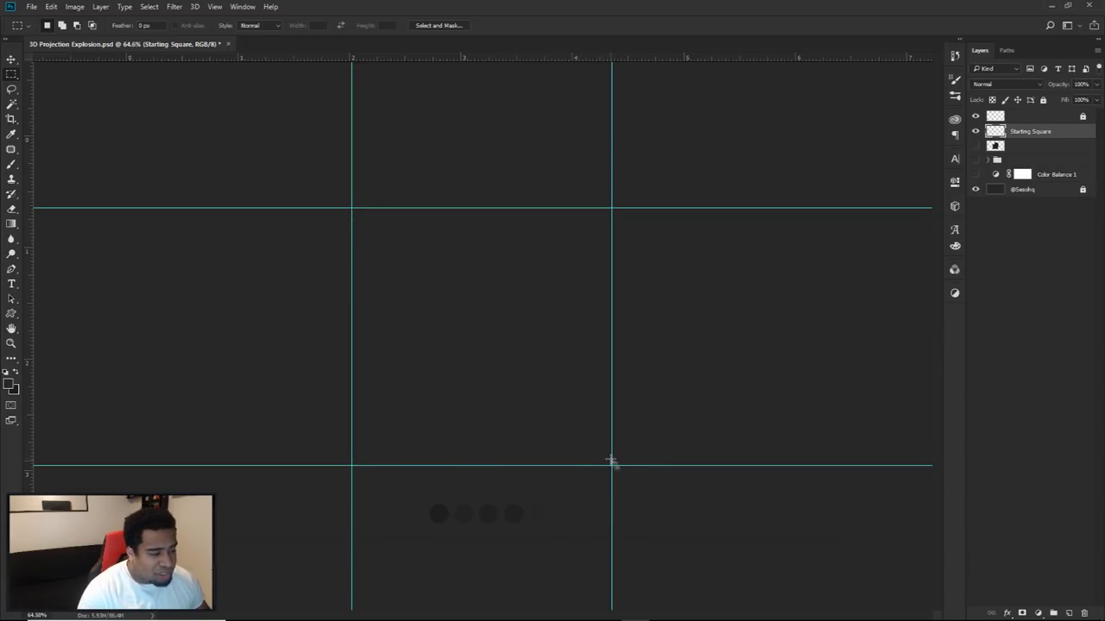
key(ctrl+d)
Step: Select the square area enclosed by the four guides and fill it with color 262626 in Normal mode at 100% opacity
drag(353, 208, 611, 466)
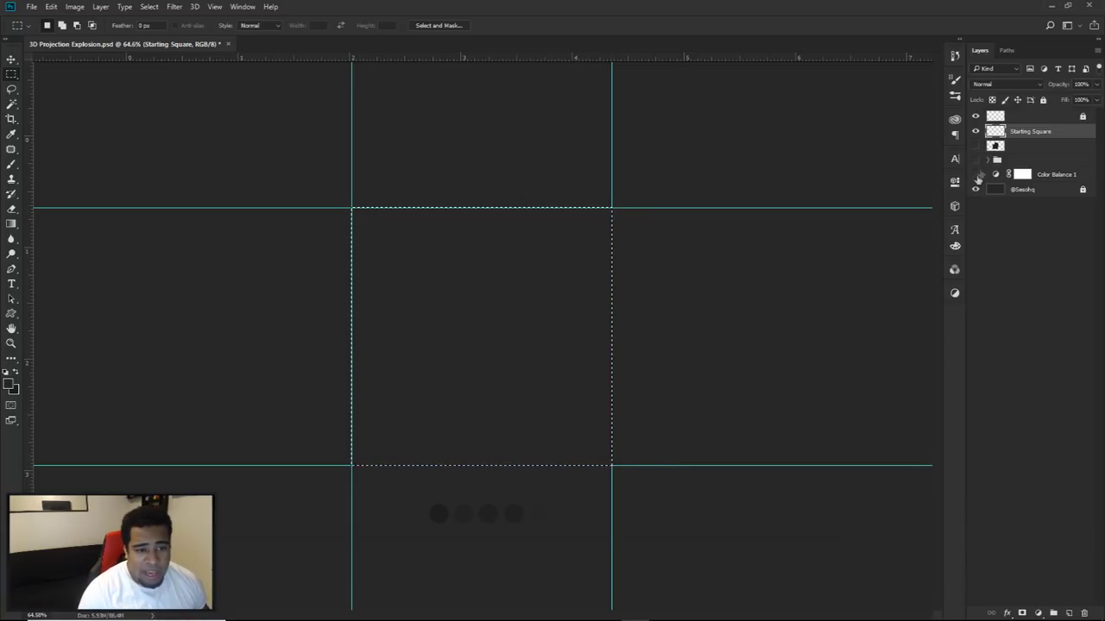
right_click(662, 269)
click(688, 432)
click(561, 175)
click(557, 198)
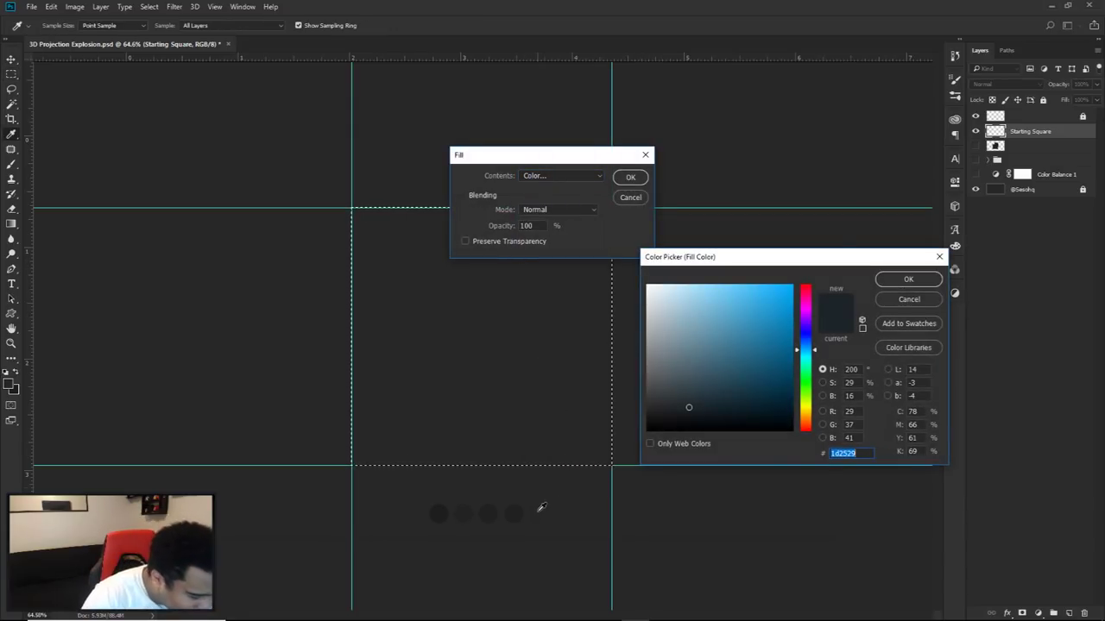
text(262626)
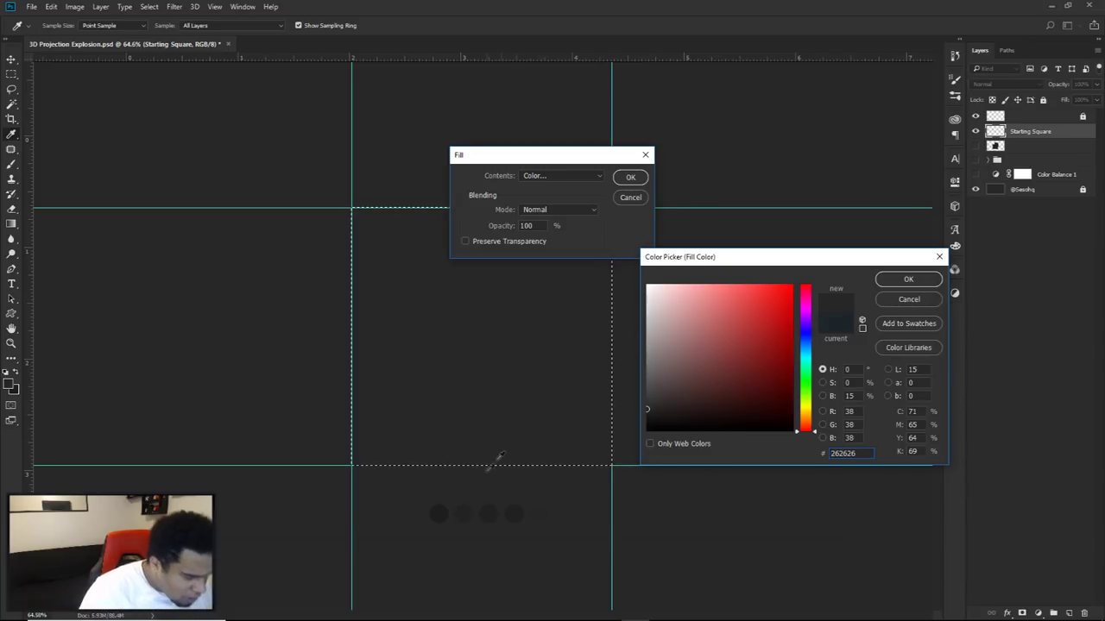
click(908, 279)
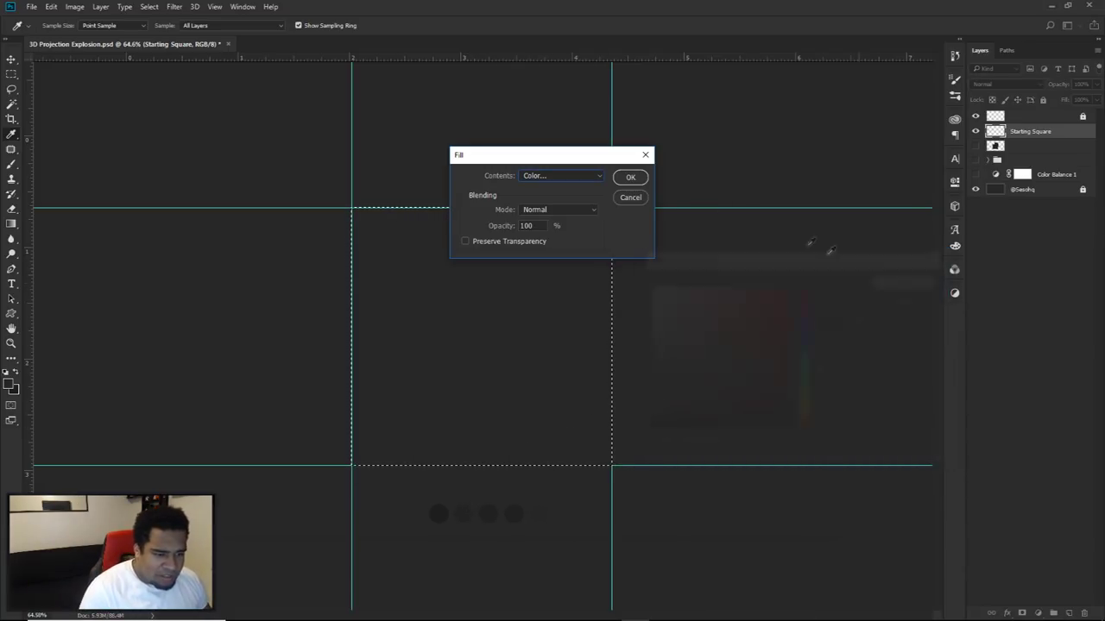
click(630, 177)
key(m)
right_click(664, 171)
click(688, 180)
Step: Hide the guides and turn on the Color Balance 1 adjustment layer
key(ctrl+semicolon)
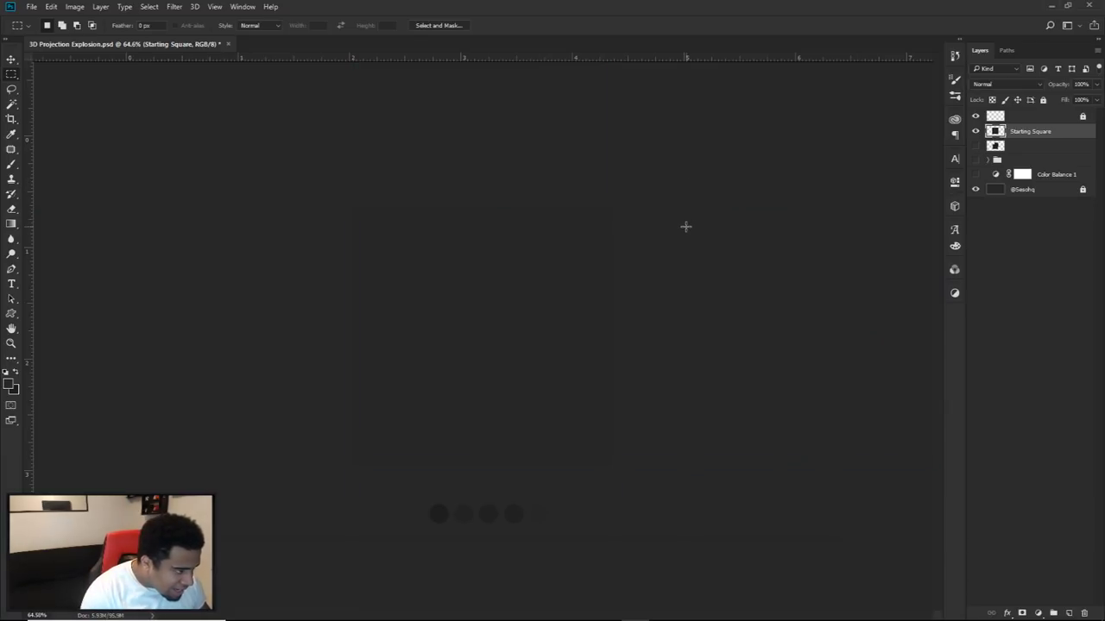
scroll(685, 226, down, 2)
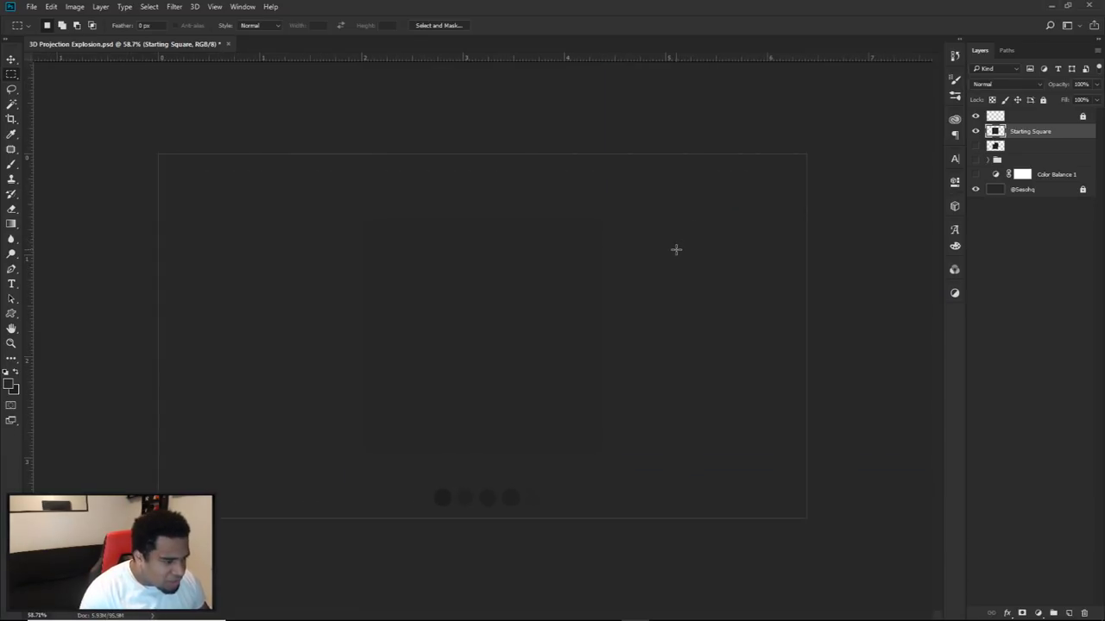
scroll(677, 250, down, 1)
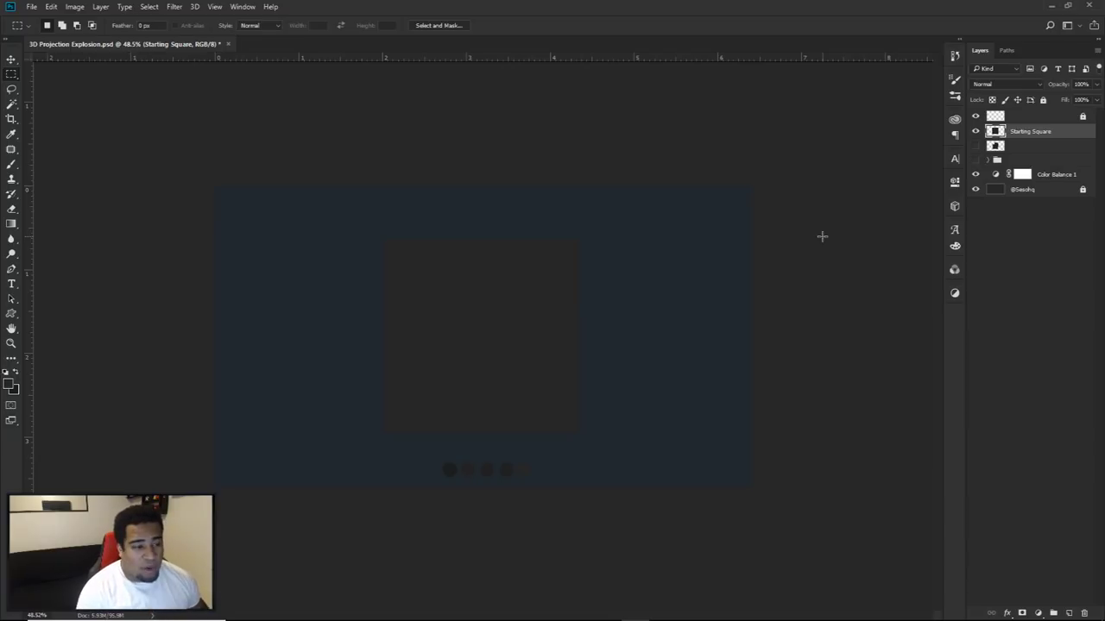
click(976, 175)
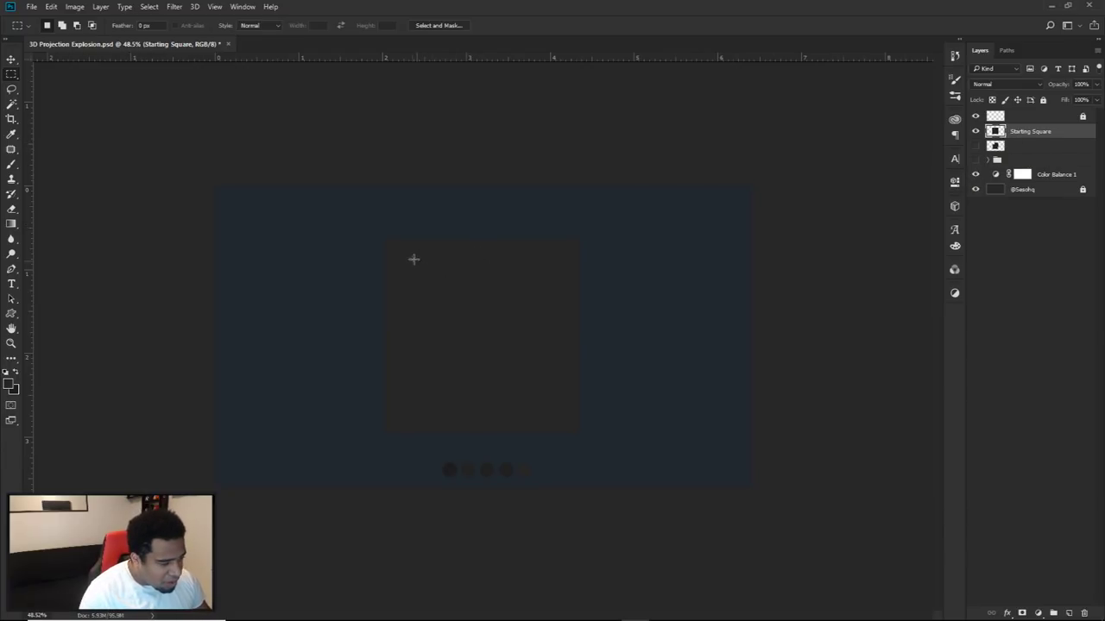
Step: Cut notches out of the dark square's upper-left and lower-right corners, reusing one square marquee selection for both
drag(371, 229, 455, 310)
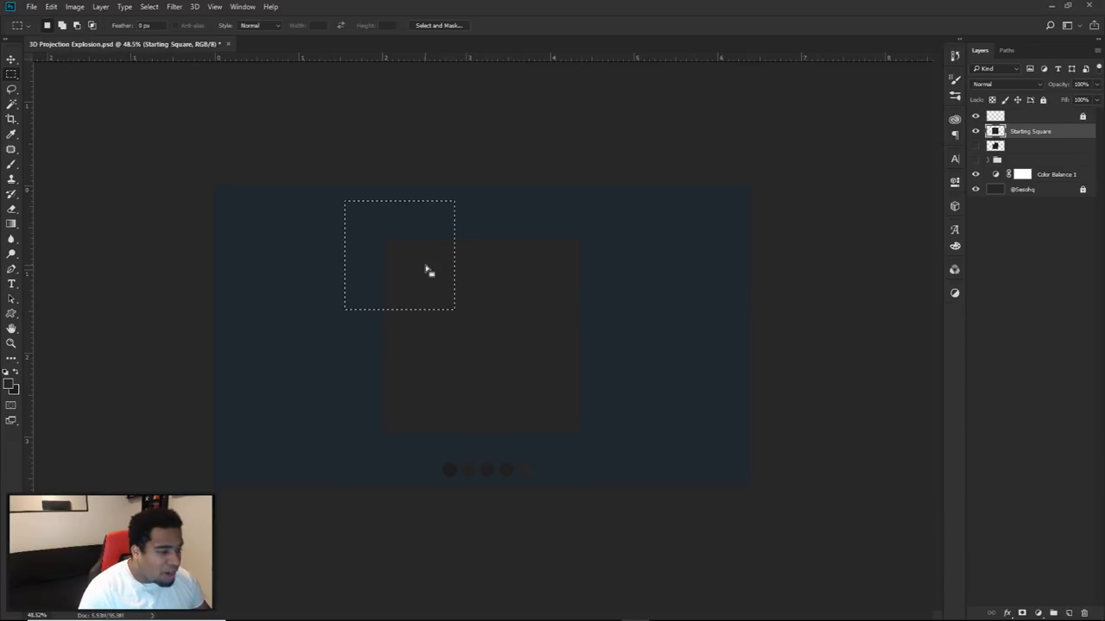
drag(428, 271, 394, 264)
scroll(448, 293, up, 4)
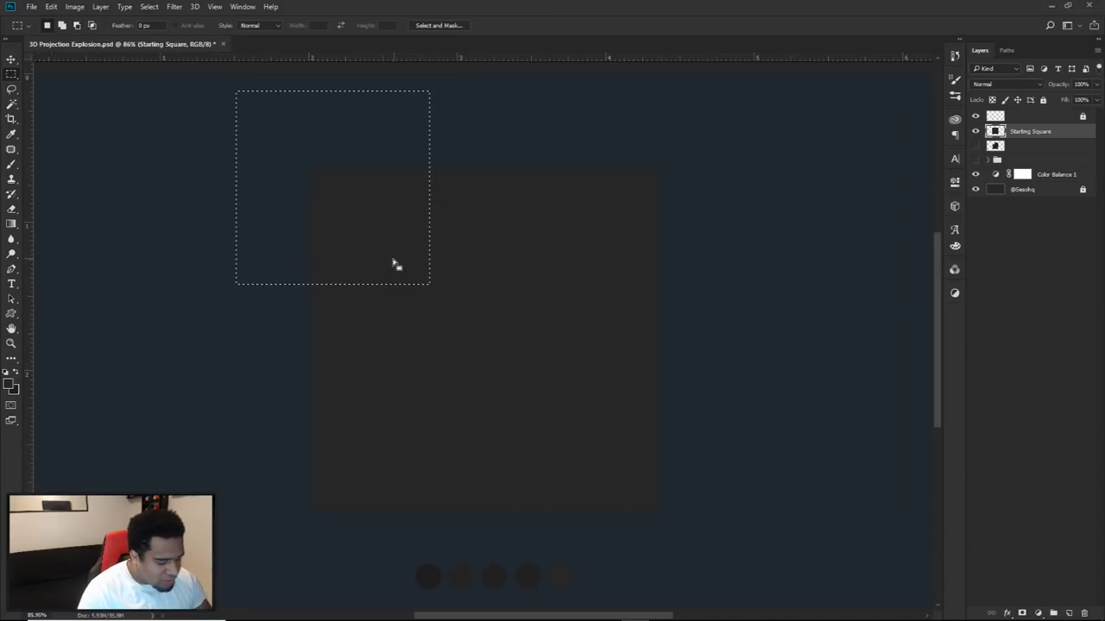
drag(308, 193, 693, 553)
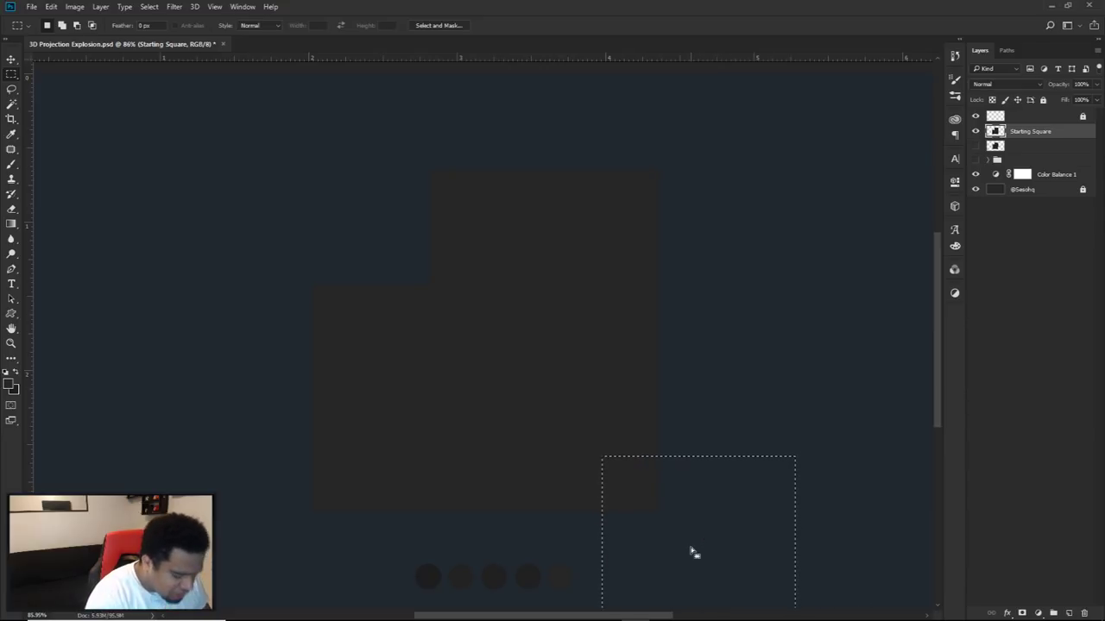
key(ctrl+d)
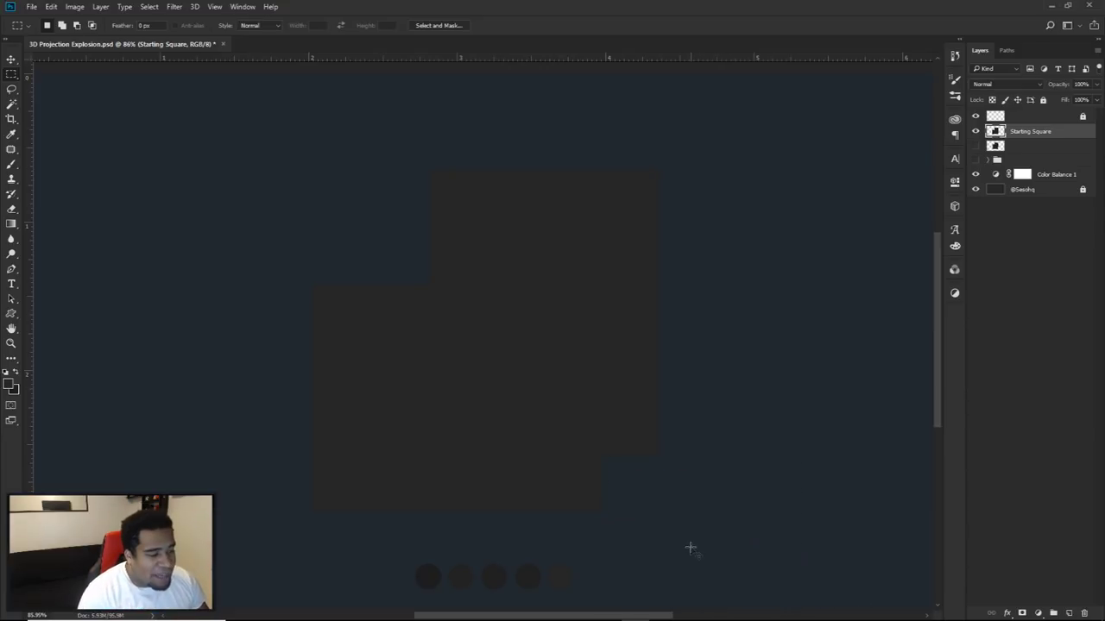
key(v)
scroll(601, 361, down, 2)
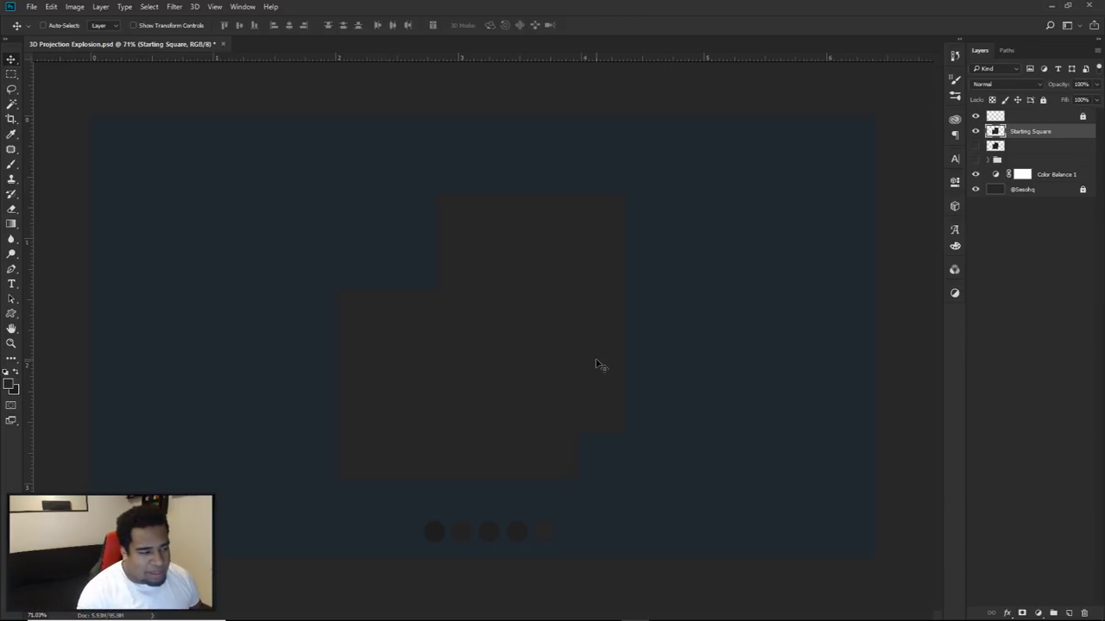
key(p)
click(63, 403)
click(466, 208)
click(525, 580)
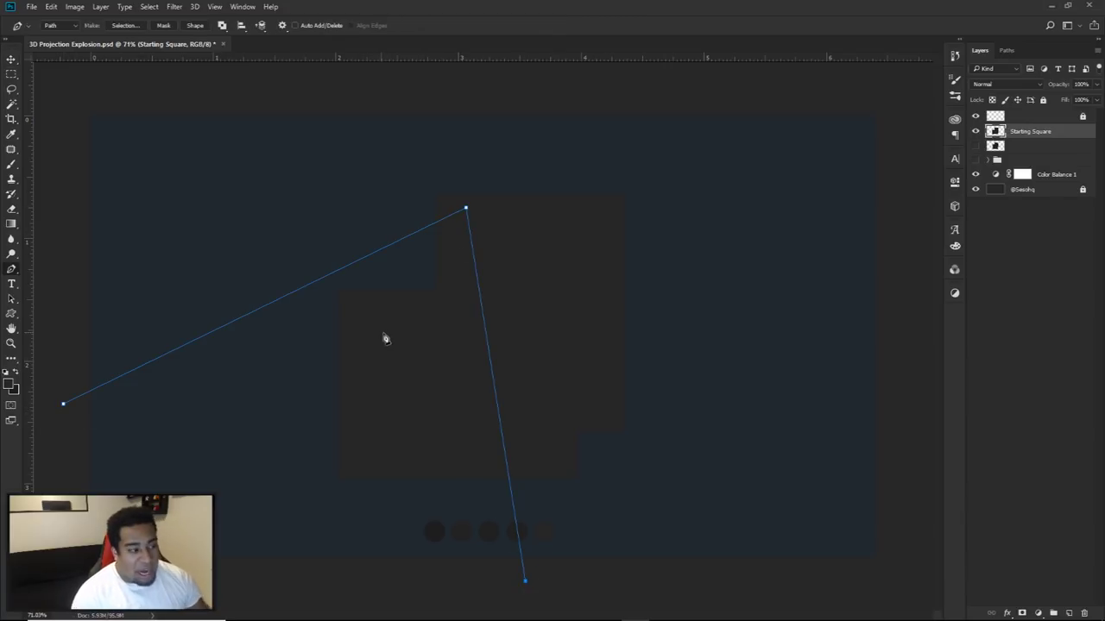
right_click(490, 288)
click(519, 308)
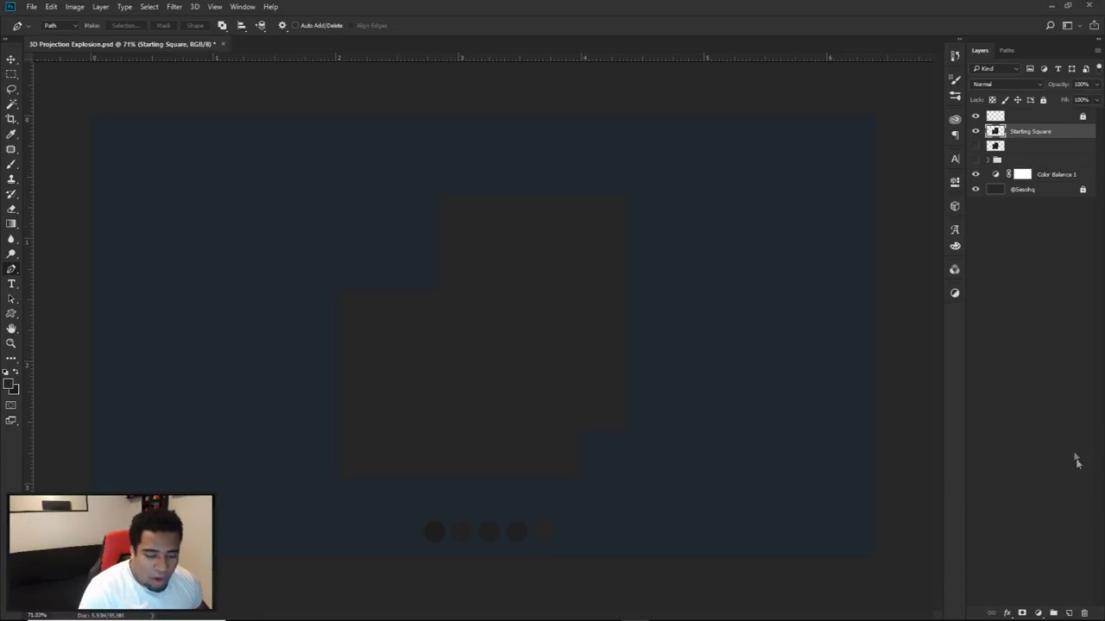
Step: Add a new layer above Starting Square and group both layers under the name "Ttutorial"
click(1069, 612)
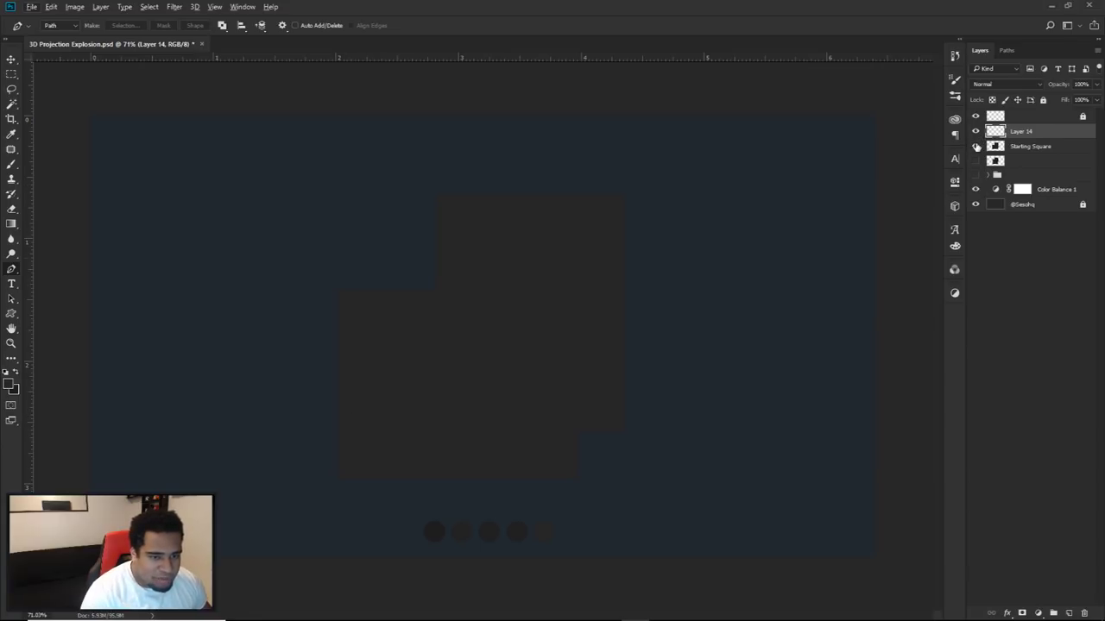
shift+click(1031, 146)
key(ctrl+g)
double_click(1020, 131)
text(Ttutori)
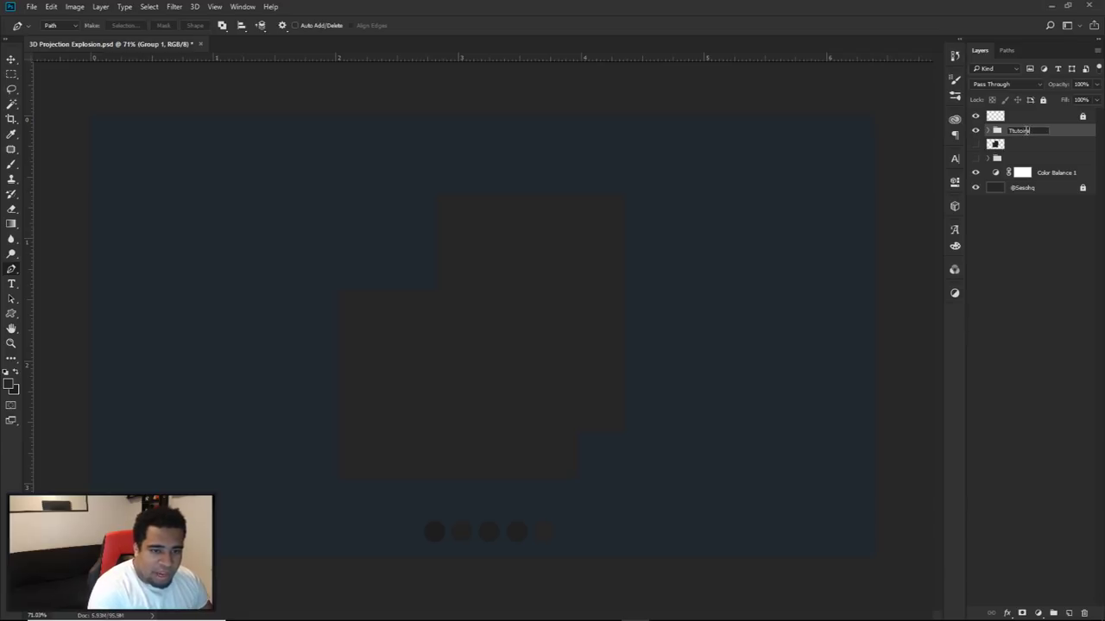
text(al)
key(Return)
Step: Hide the Ttutorial group and show the finished 3D block artwork layer below it
click(976, 130)
click(975, 144)
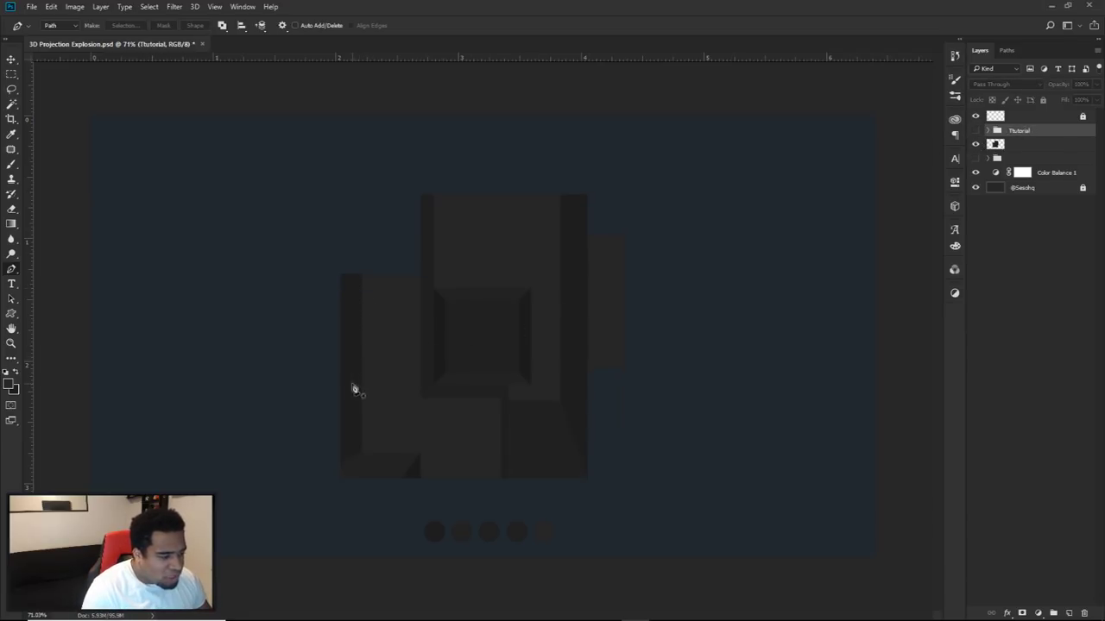
Step: Compare the Ttutorial group with the finished block artwork, focusing on the artwork's lower-left side face
click(976, 130)
click(976, 144)
drag(353, 340, 421, 398)
click(466, 352)
drag(466, 352, 479, 344)
click(975, 130)
click(975, 144)
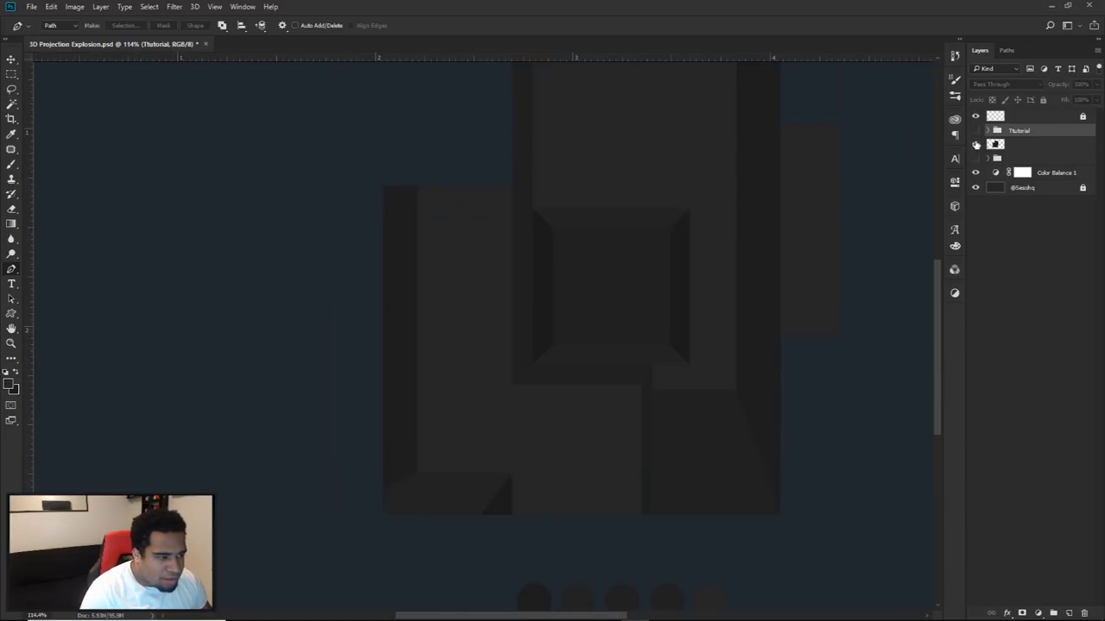
Step: Using the finished artwork as reference, draw a straight vertical Pen path just inside the notched shape's left edge, starting above it and ending near its bottom
click(415, 175)
click(976, 144)
click(975, 130)
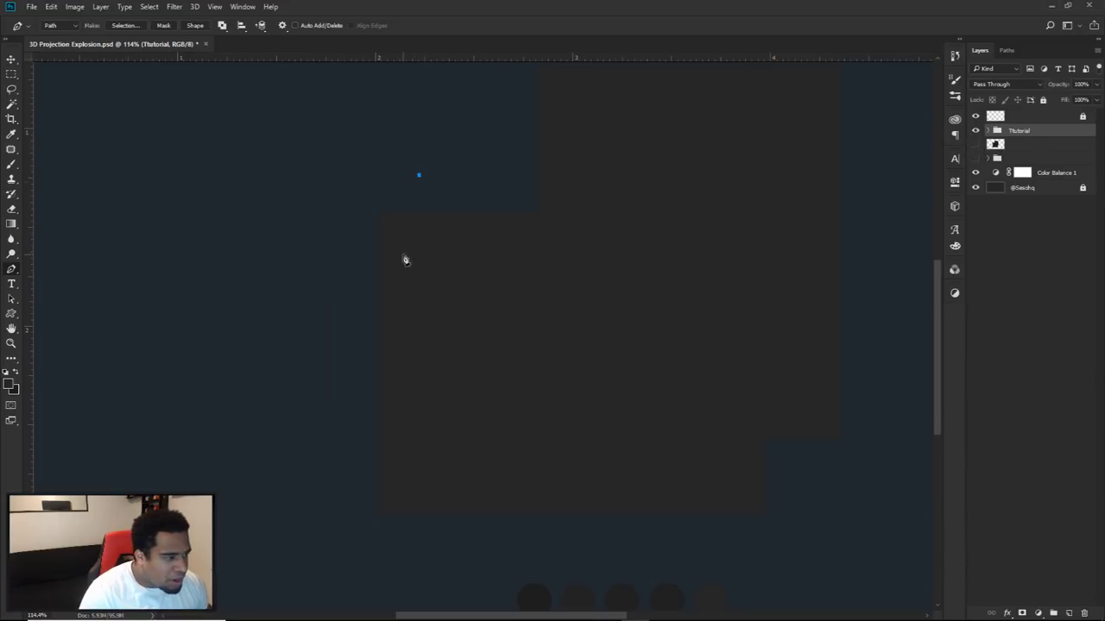
click(419, 452)
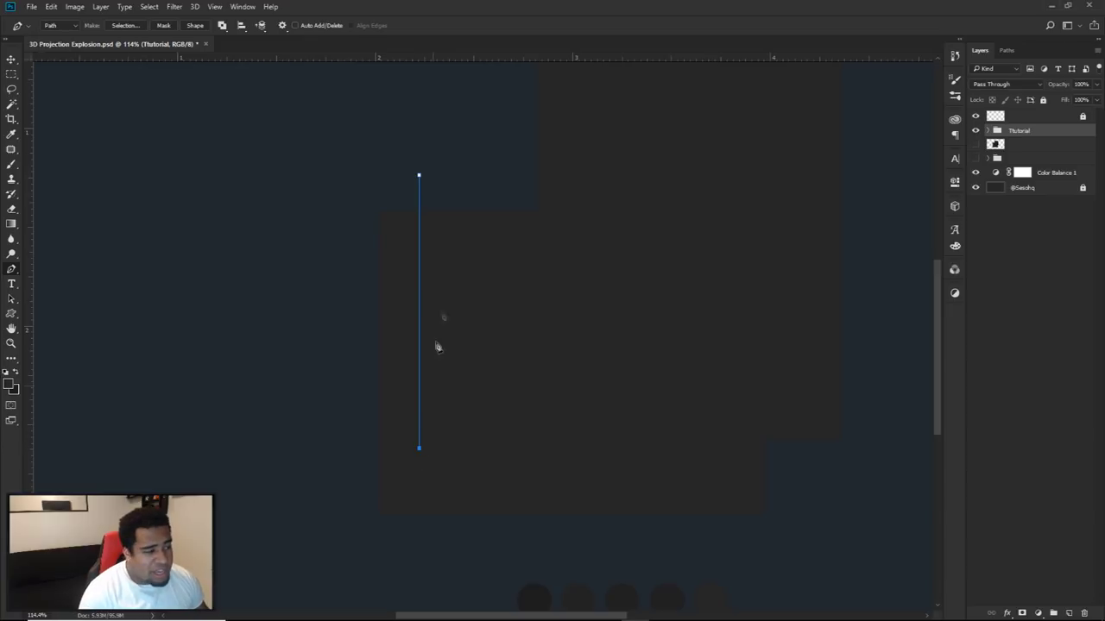
key(Escape)
Step: Draw a second, longer practice path line beside the first and straighten it to vertical by shifting its lower anchor point
click(480, 133)
click(483, 455)
scroll(481, 286, up, 5)
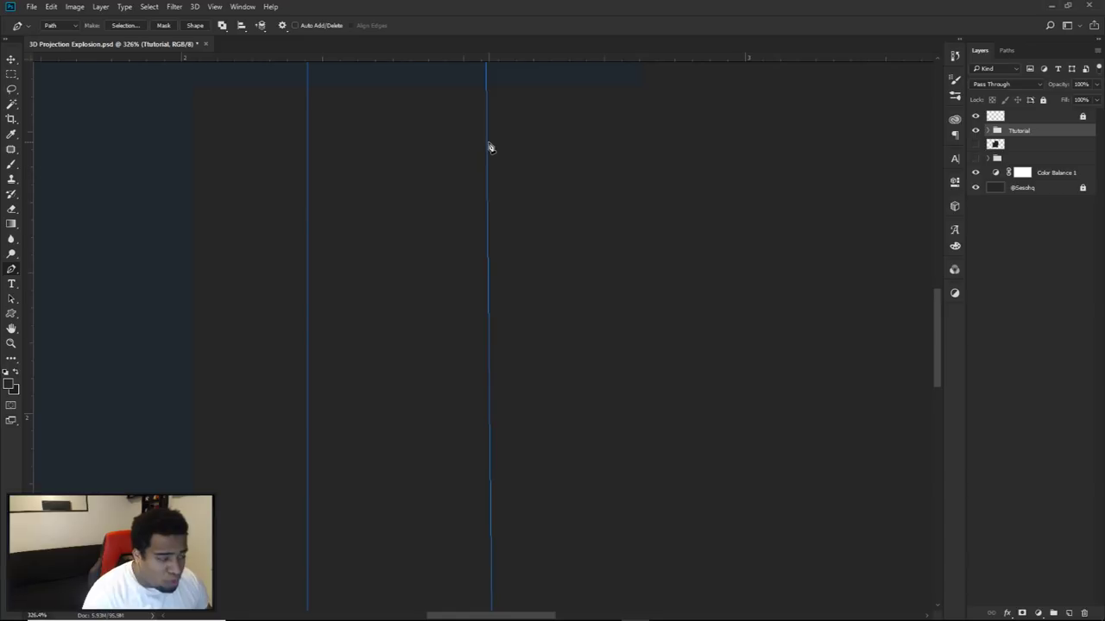
scroll(516, 233, down, 2)
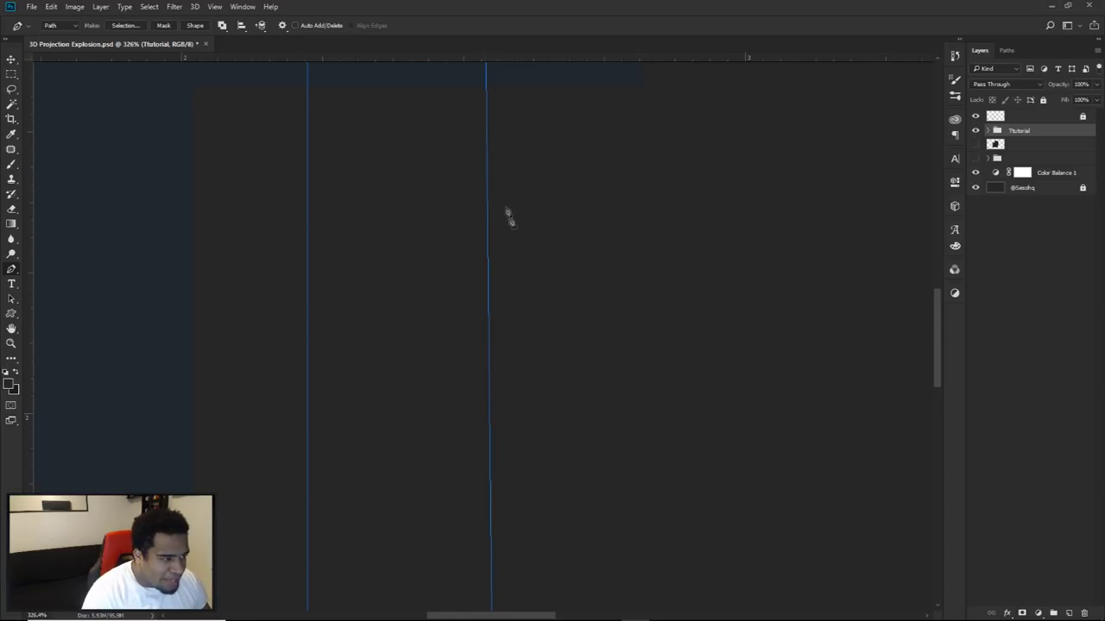
drag(527, 290, 523, 147)
click(512, 424)
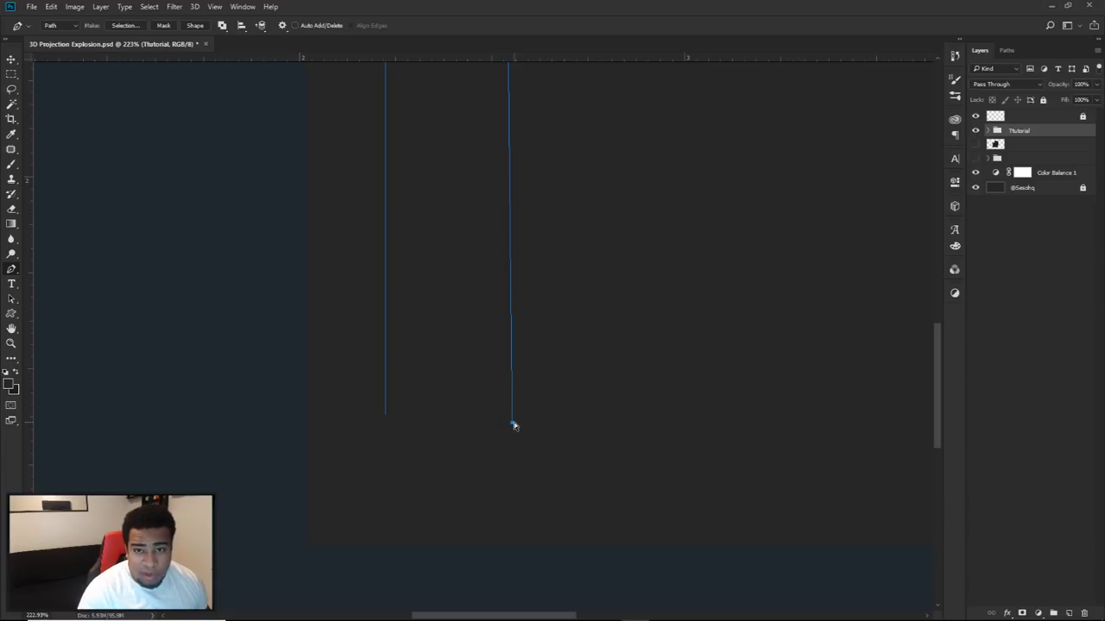
drag(512, 424, 507, 424)
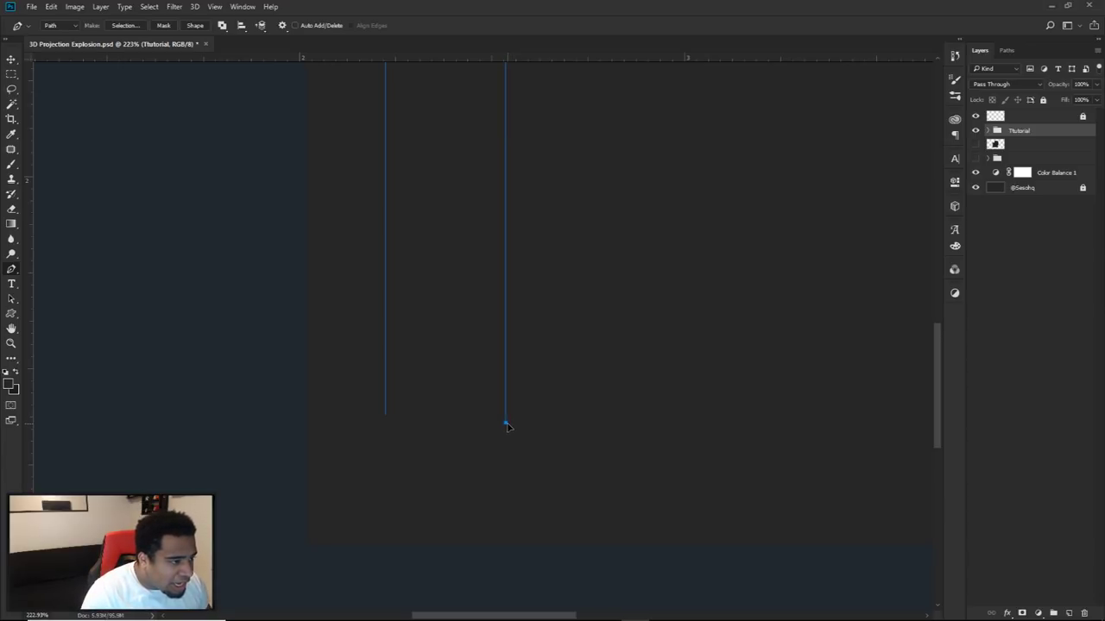
Step: Delete the connecting segment of the second practice path line
scroll(518, 416, down, 1)
drag(517, 417, 523, 572)
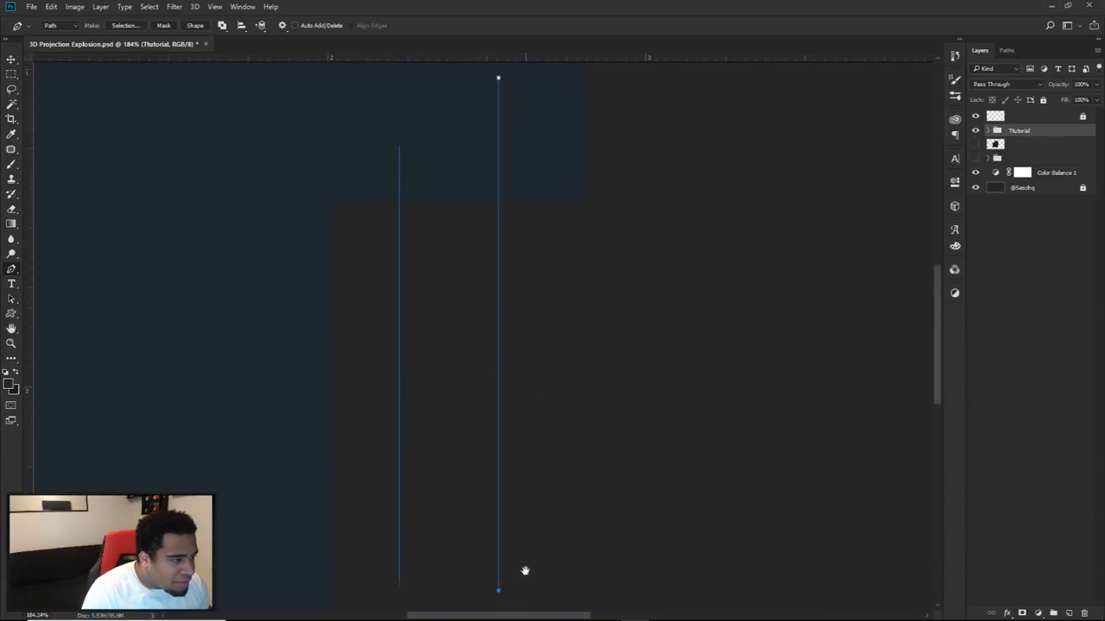
scroll(542, 466, down, 1)
drag(530, 497, 523, 461)
click(504, 208)
key(Delete)
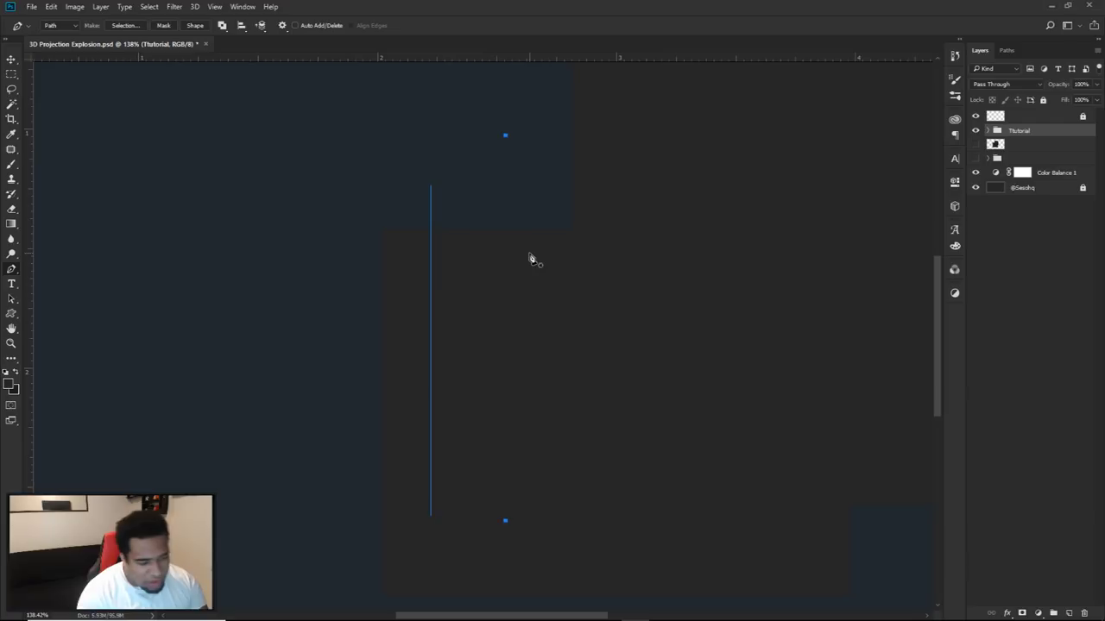
Step: Draw a practice Pen path across the shape's upper part using horizontal, vertical and 45-degree segments, with a small rectangular outline at its end
click(470, 154)
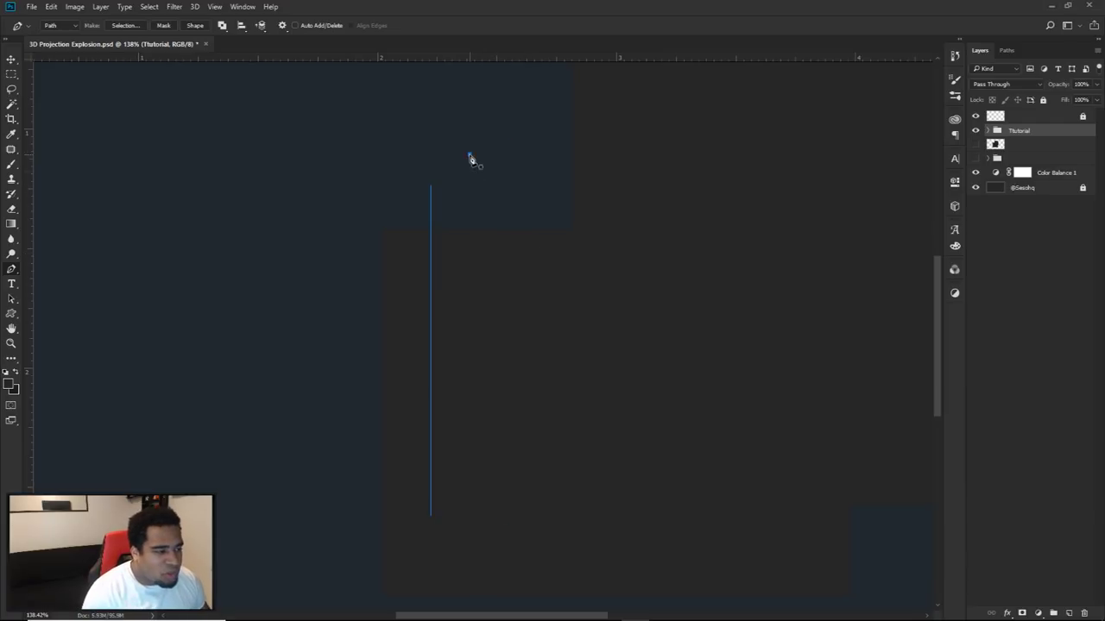
click(470, 276)
click(672, 275)
click(606, 211)
click(517, 211)
click(518, 135)
click(675, 135)
click(675, 207)
click(762, 207)
drag(762, 230, 488, 249)
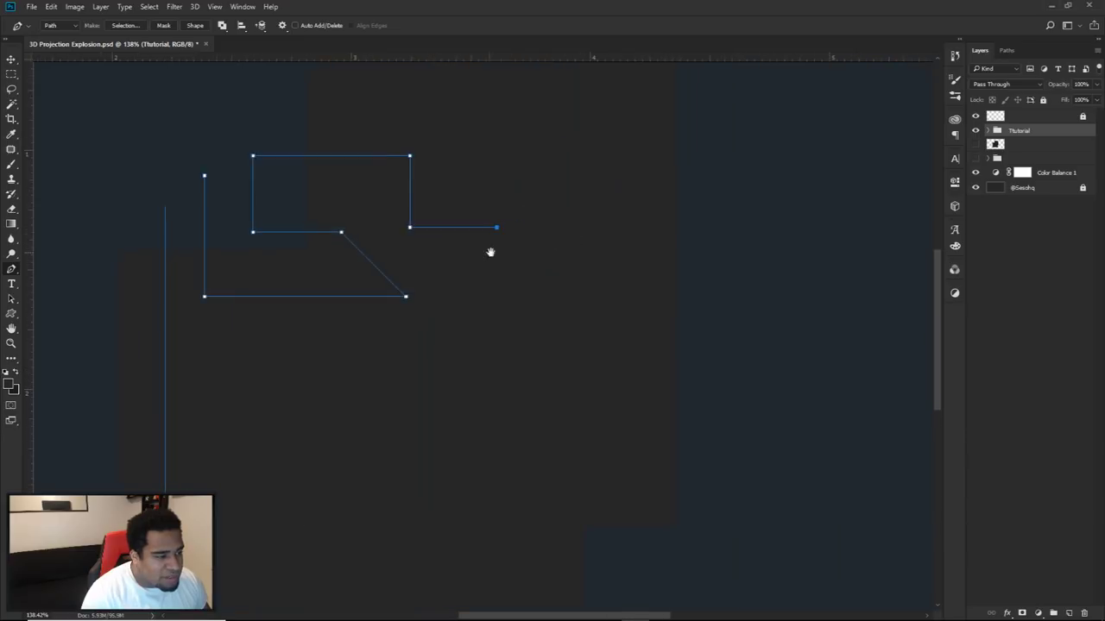
click(435, 184)
click(357, 184)
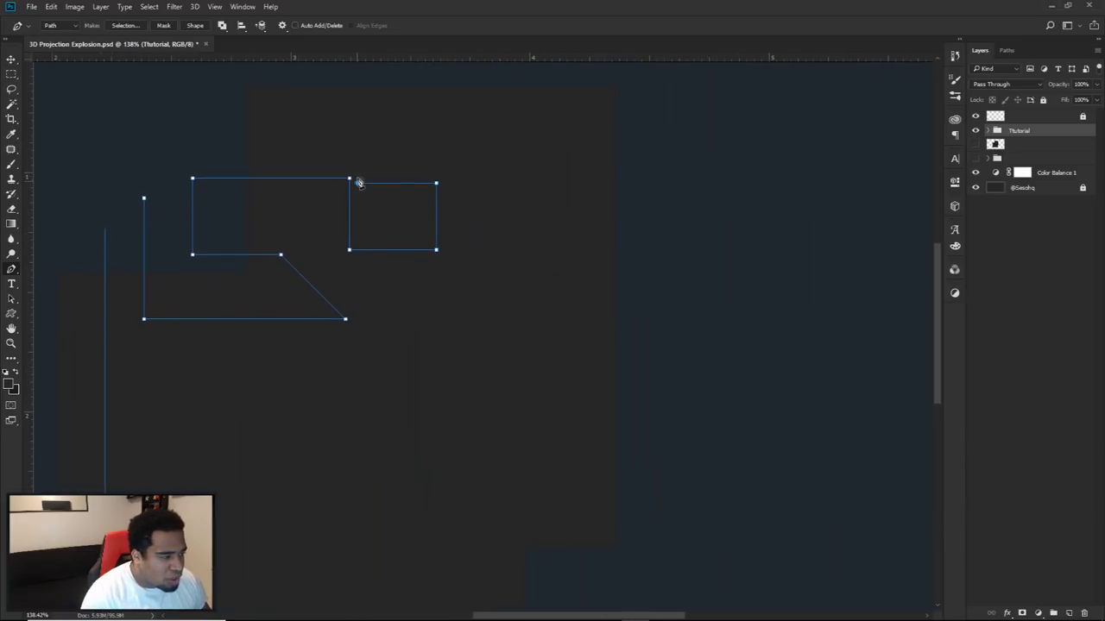
Step: Extend the practice path across the shape's right edge with a zigzag of 45-degree segments
drag(409, 165, 398, 170)
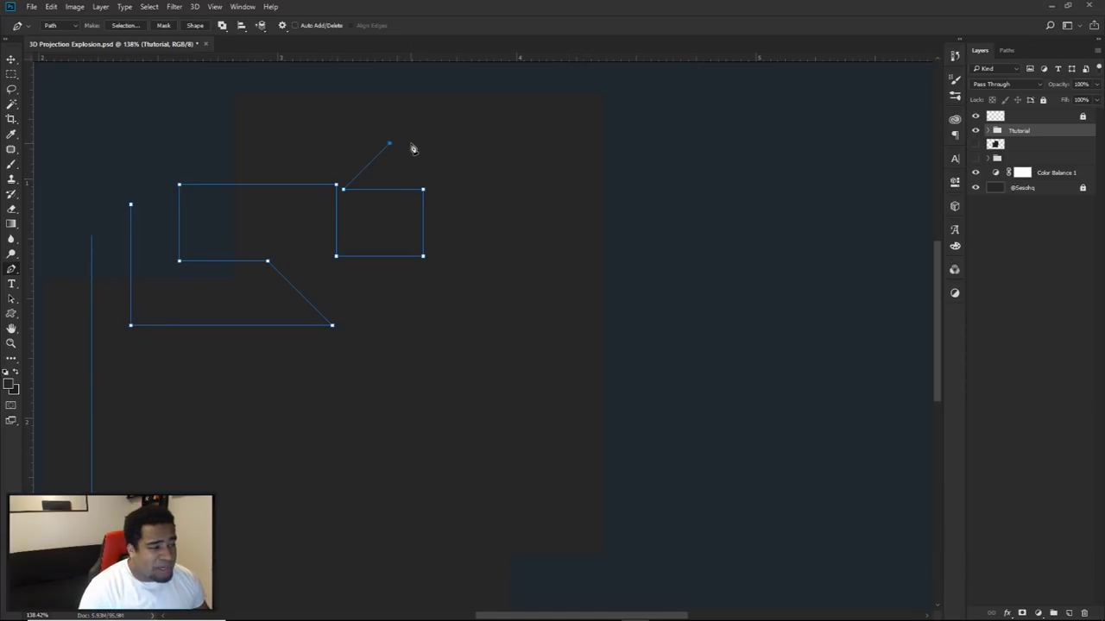
click(442, 196)
click(487, 151)
click(570, 233)
click(635, 170)
click(716, 250)
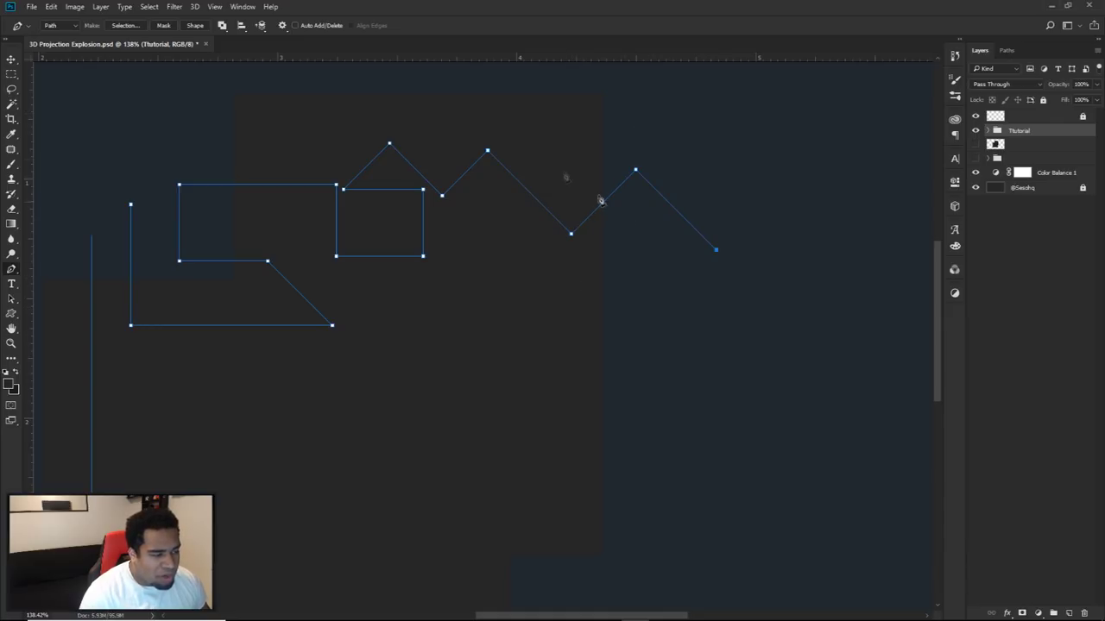
Step: Remove the practice path, keeping only the original vertical line near the shape's left edge
drag(397, 239, 506, 253)
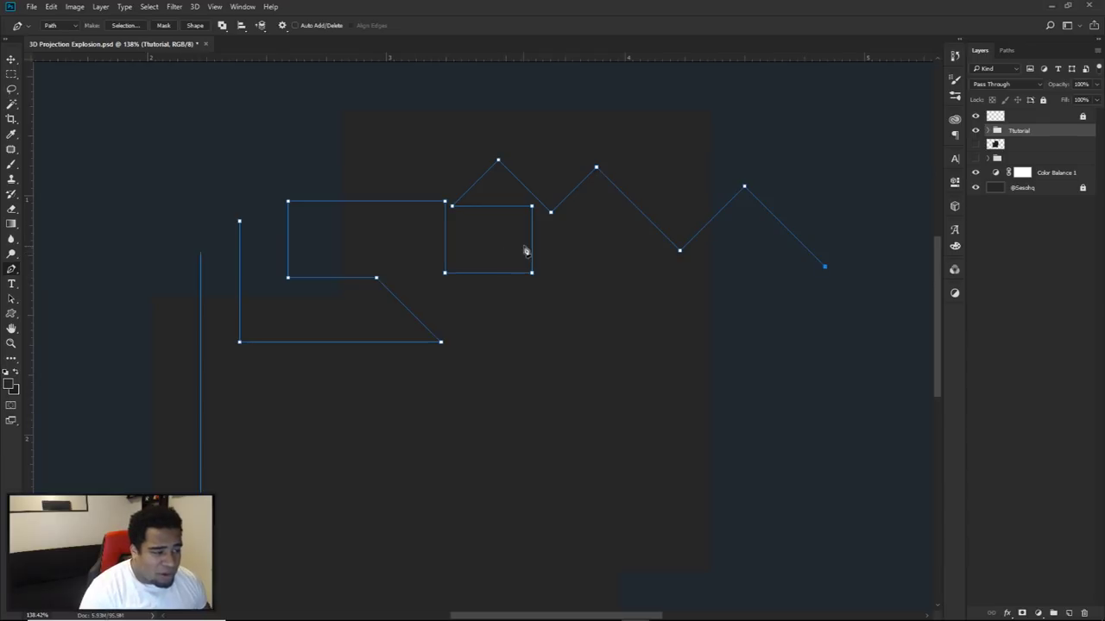
right_click(535, 252)
click(580, 248)
key(ctrl+z)
drag(360, 363, 417, 342)
key(ctrl+z)
key(ctrl+z)
key(ctrl+z)
key(ctrl+z)
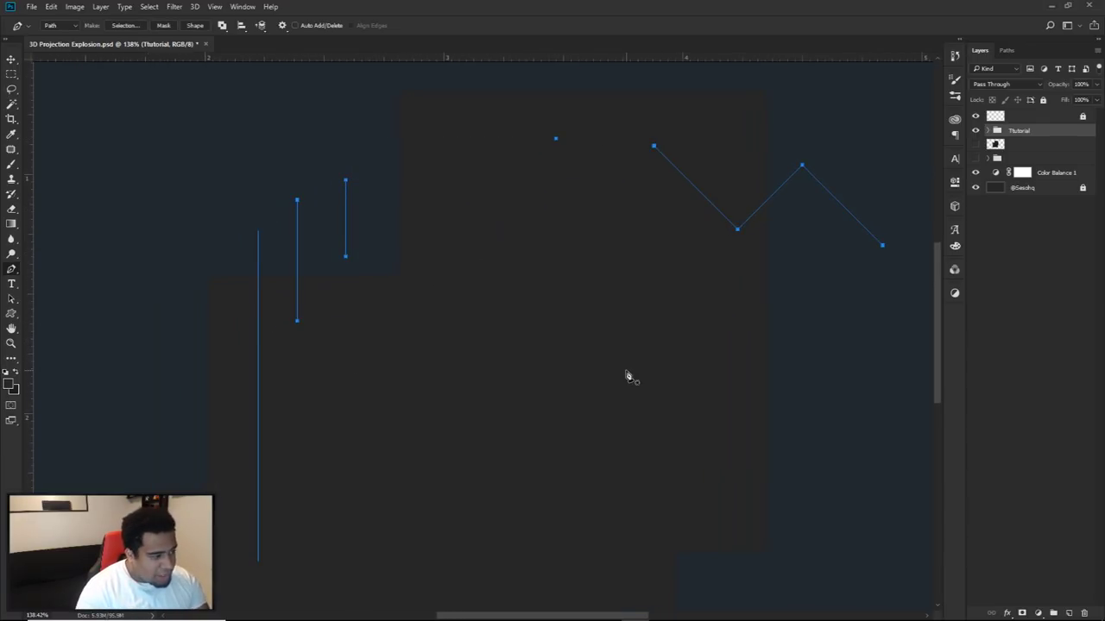
Step: Extend the vertical line 45 degrees down and outward, continue upward outside the shape's left edge, and close the path into a four-sided outline
scroll(656, 285, left, 5)
scroll(656, 285, down, 3)
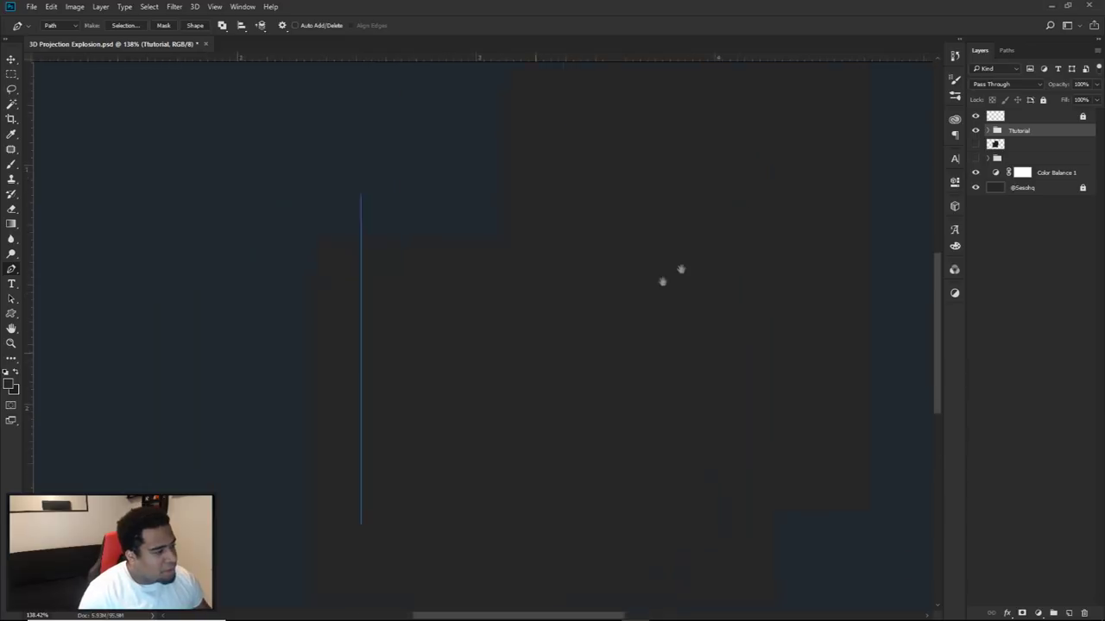
click(570, 378)
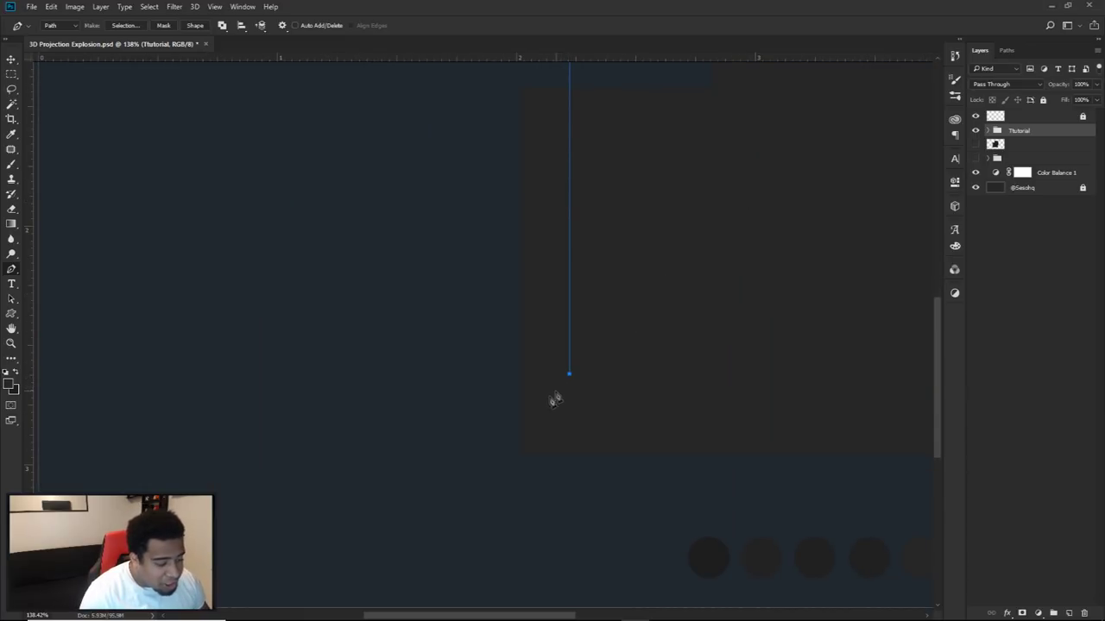
click(456, 489)
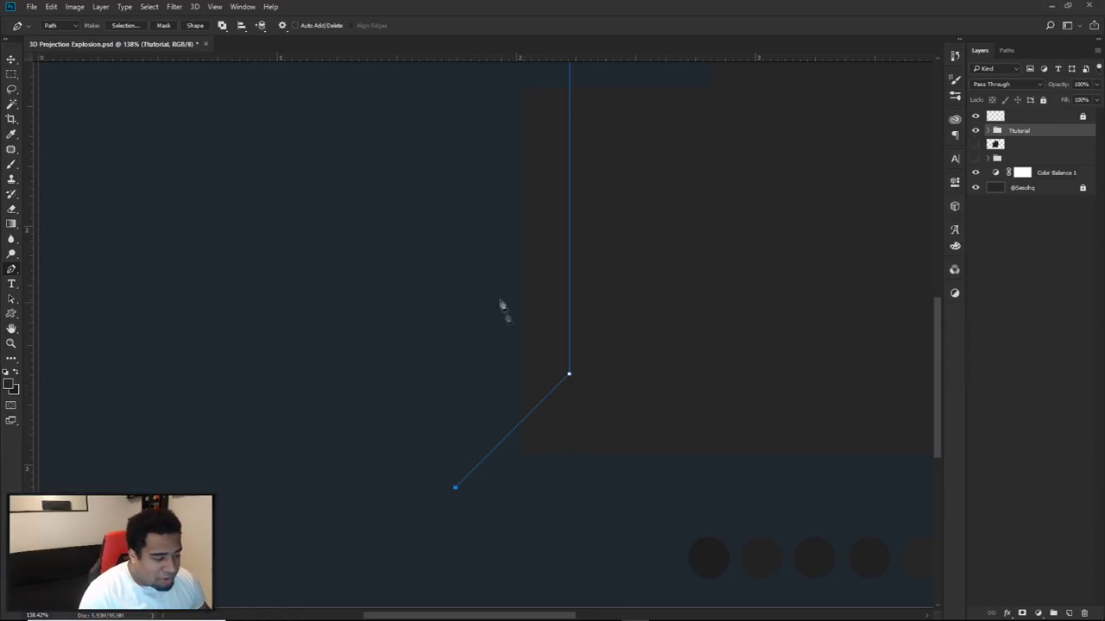
scroll(505, 354, up, 3)
click(455, 130)
click(563, 141)
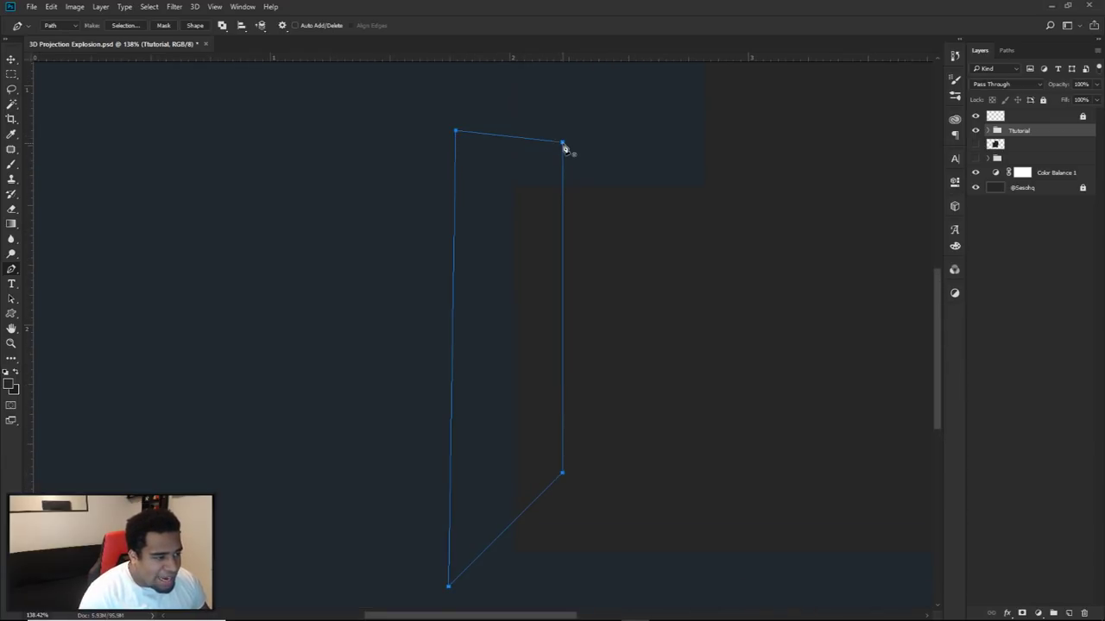
Step: Compare the closed path's lower diagonal edge with the side face's lower corner in the finished artwork
drag(679, 321, 632, 257)
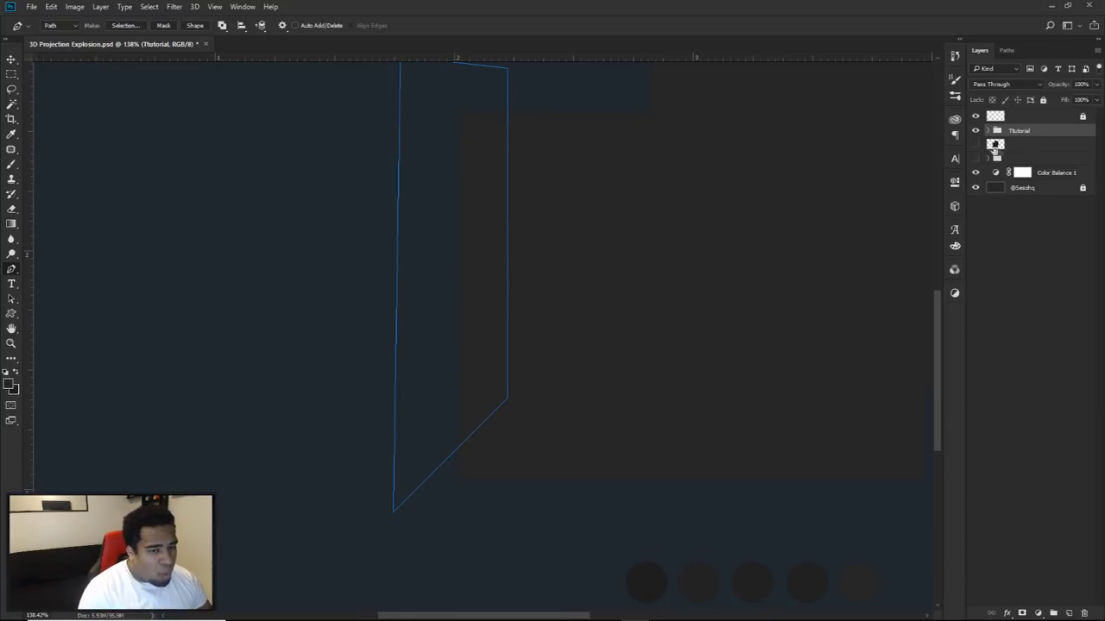
click(975, 130)
click(975, 130)
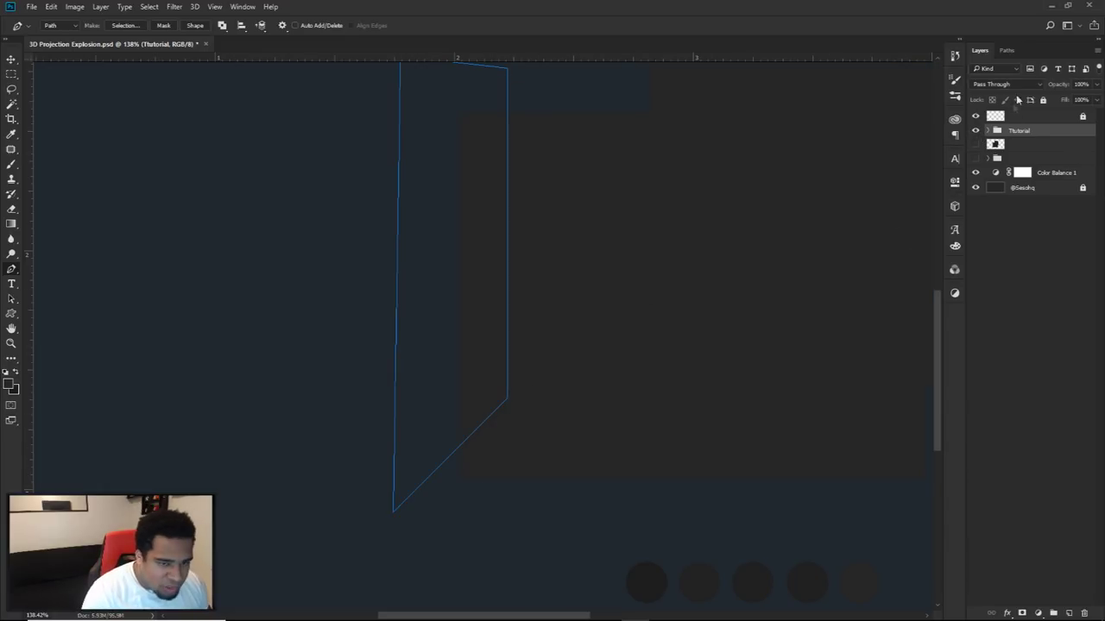
click(975, 130)
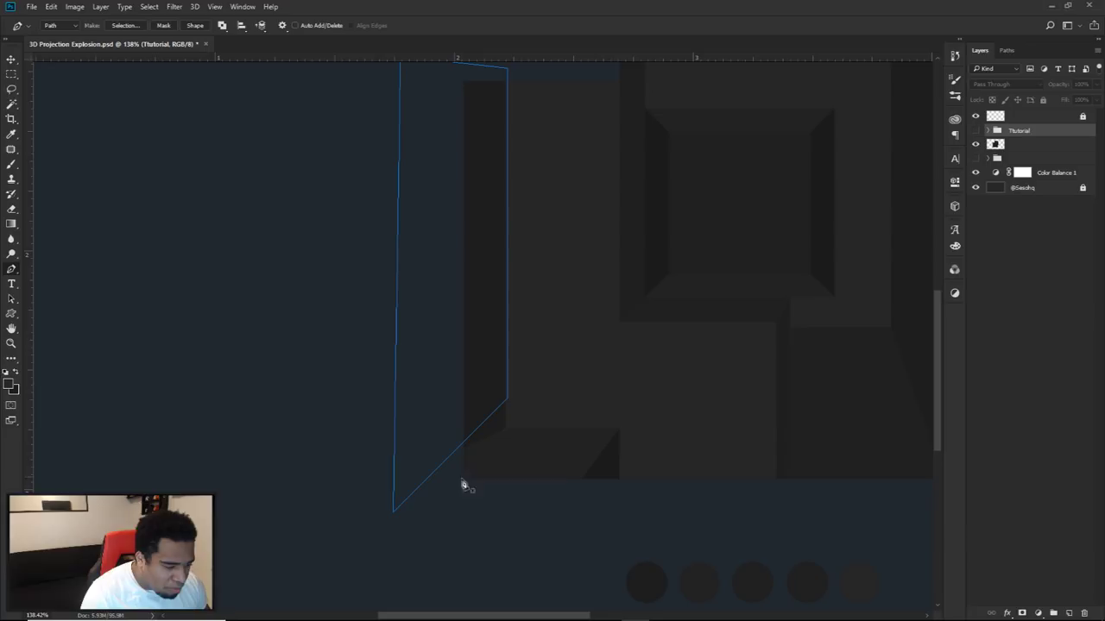
click(976, 129)
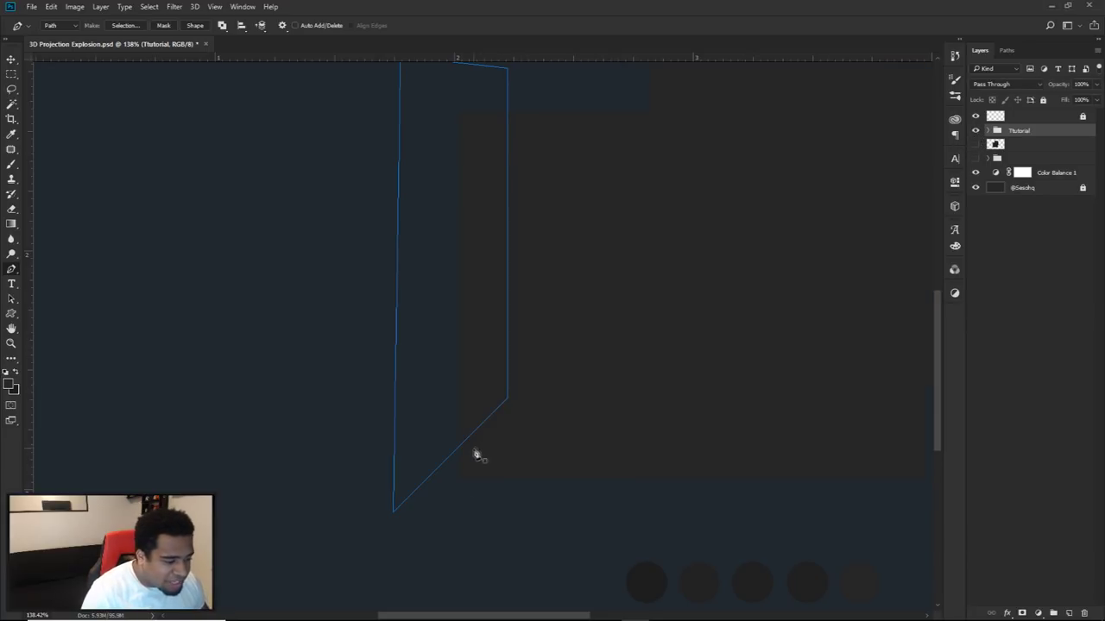
Step: Move the path's lower diagonal edge slightly down, closer to the notched shape's lower-left corner
scroll(504, 440, up, 3)
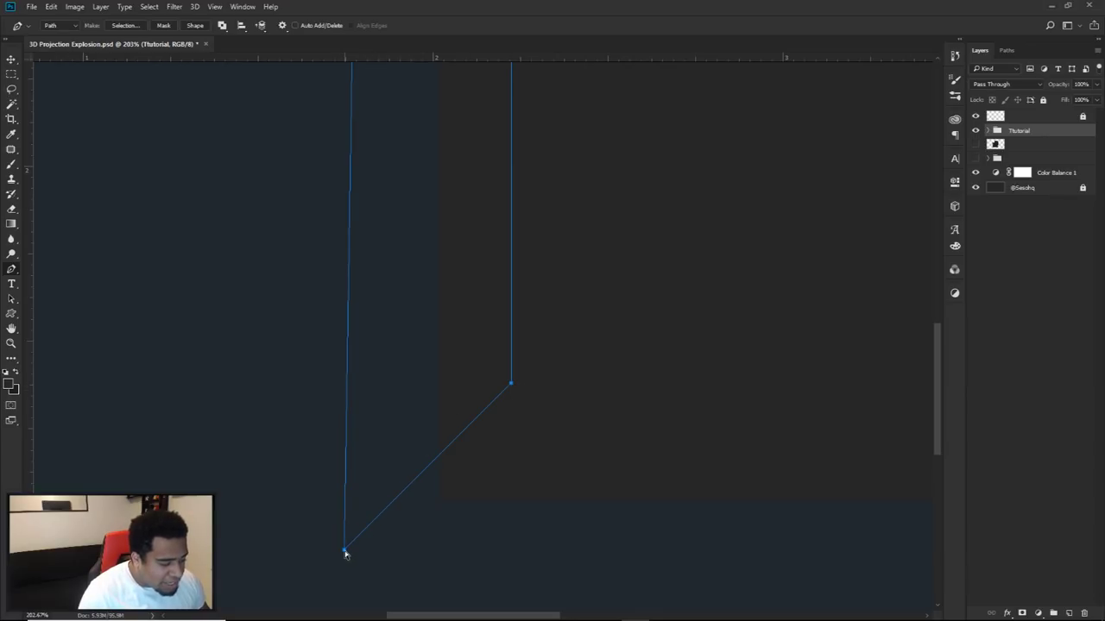
scroll(531, 420, down, 5)
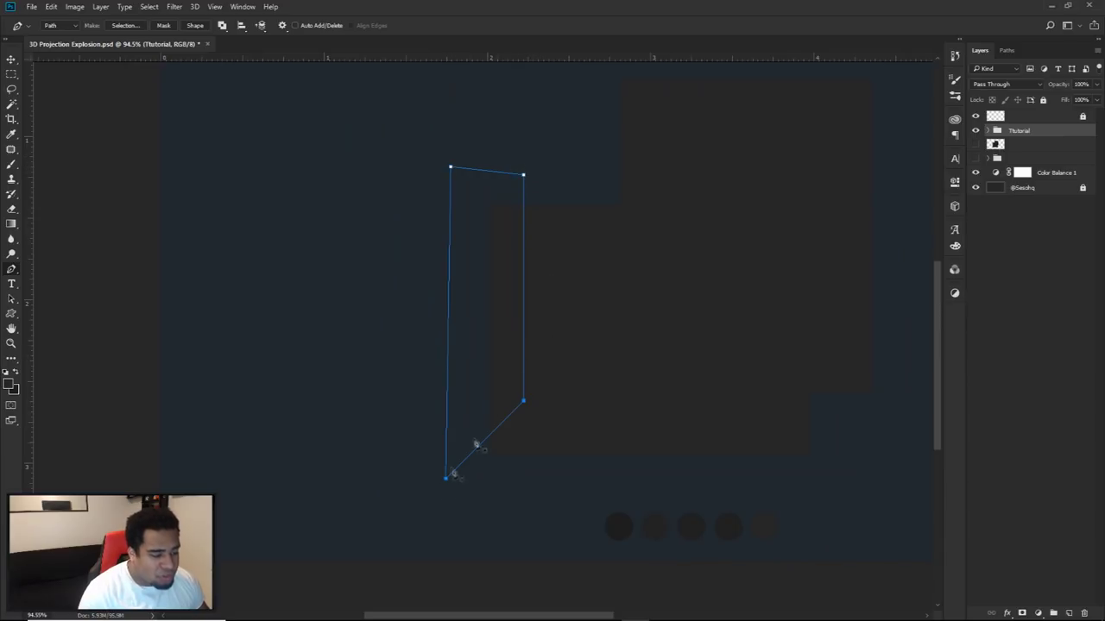
scroll(499, 458, up, 5)
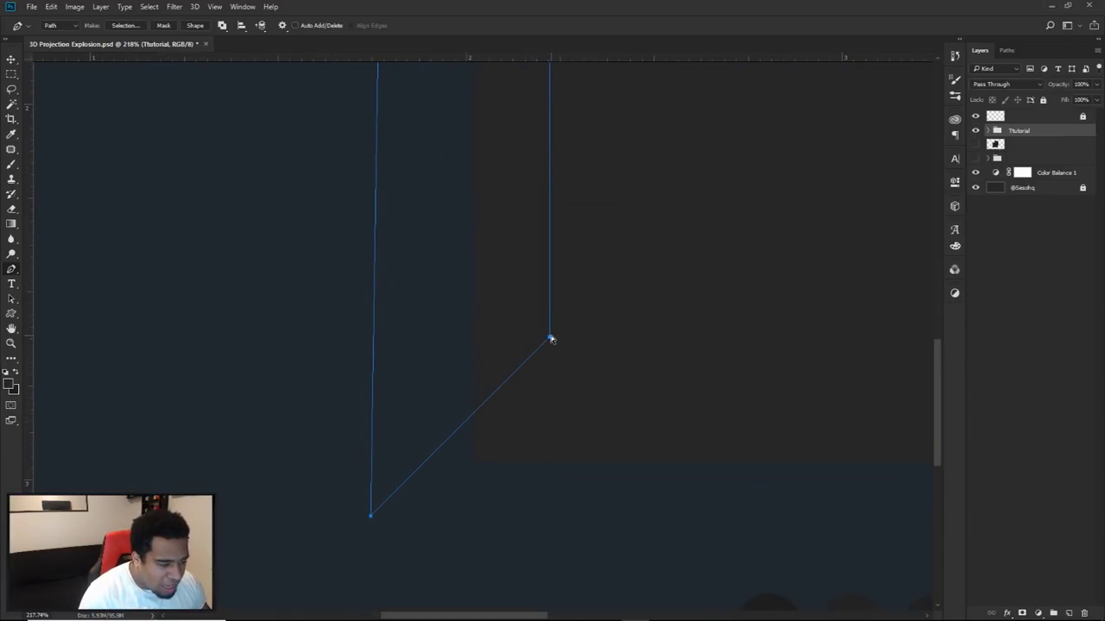
drag(551, 339, 561, 243)
key(ctrl+z)
mouse_move(550, 352)
mouse_down()
mouse_move(546, 293)
mouse_move(550, 364)
mouse_up()
scroll(573, 360, down, 5)
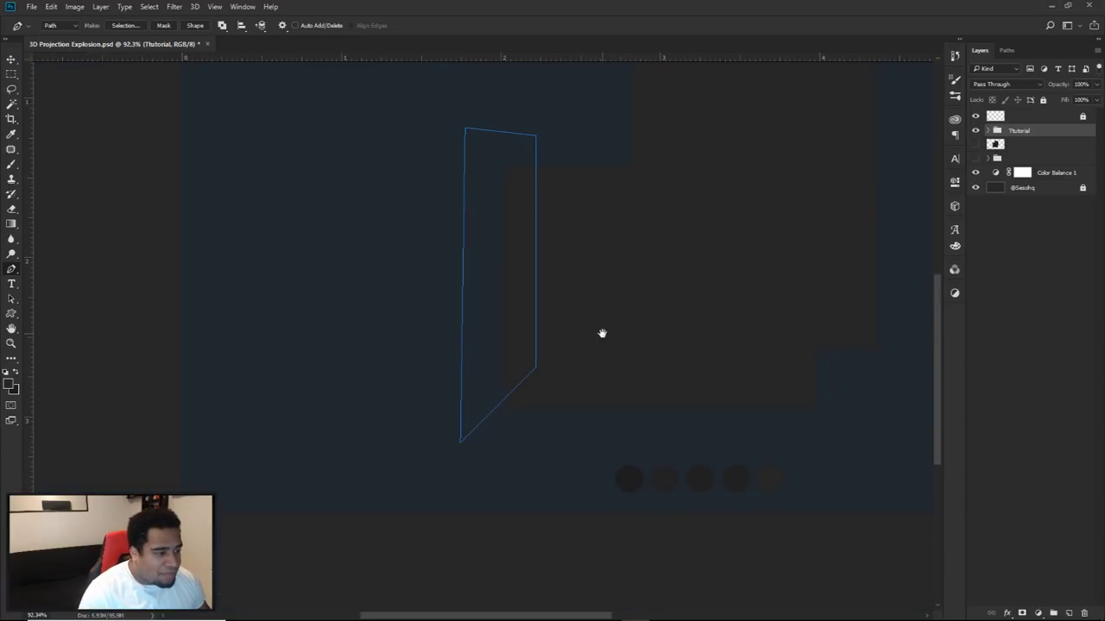
Step: Expand the Ttutorial group and make Layer 14 the active layer
click(998, 130)
click(1031, 144)
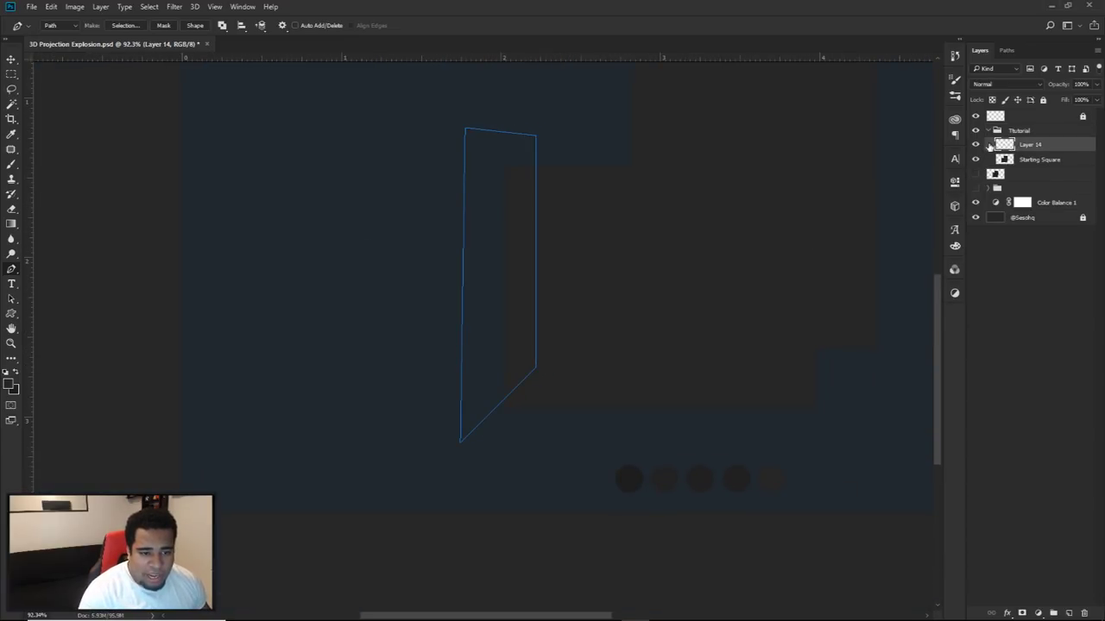
scroll(643, 244, right, 2)
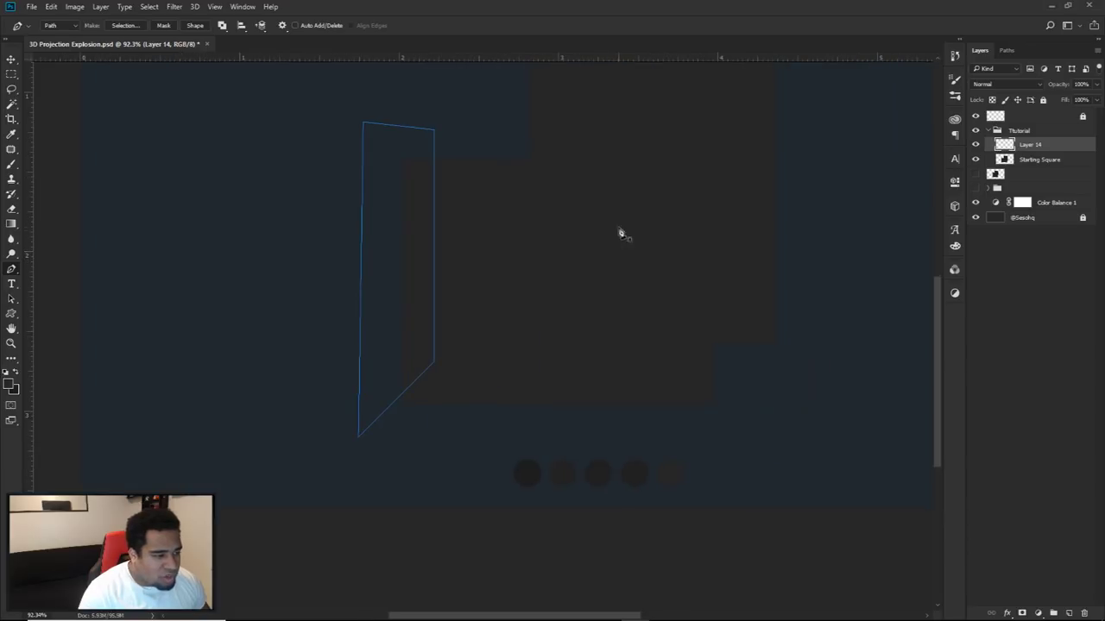
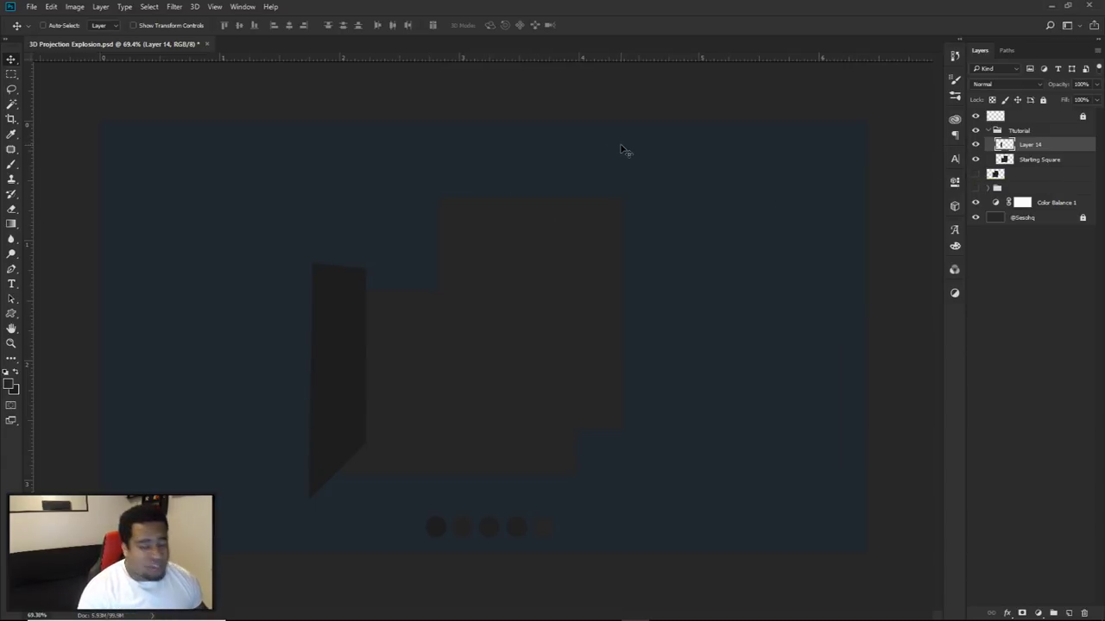
Step: Delete the part of Layer 14's side face that extends beyond the Starting Square's outline, and clear the selection
ctrl+click(1002, 159)
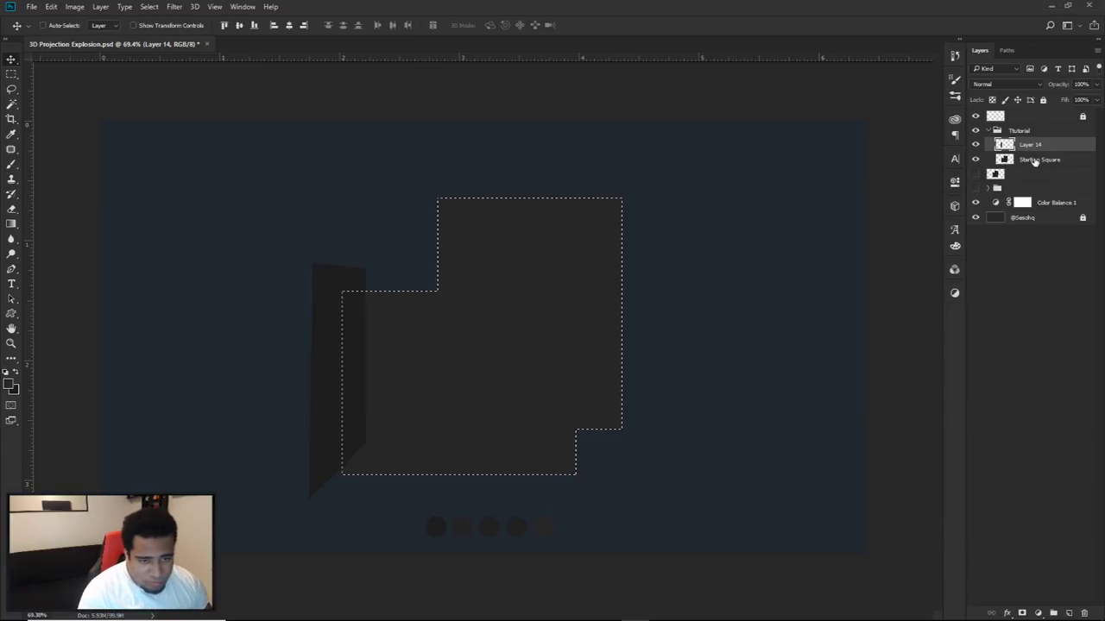
click(1034, 162)
drag(11, 74, 75, 77)
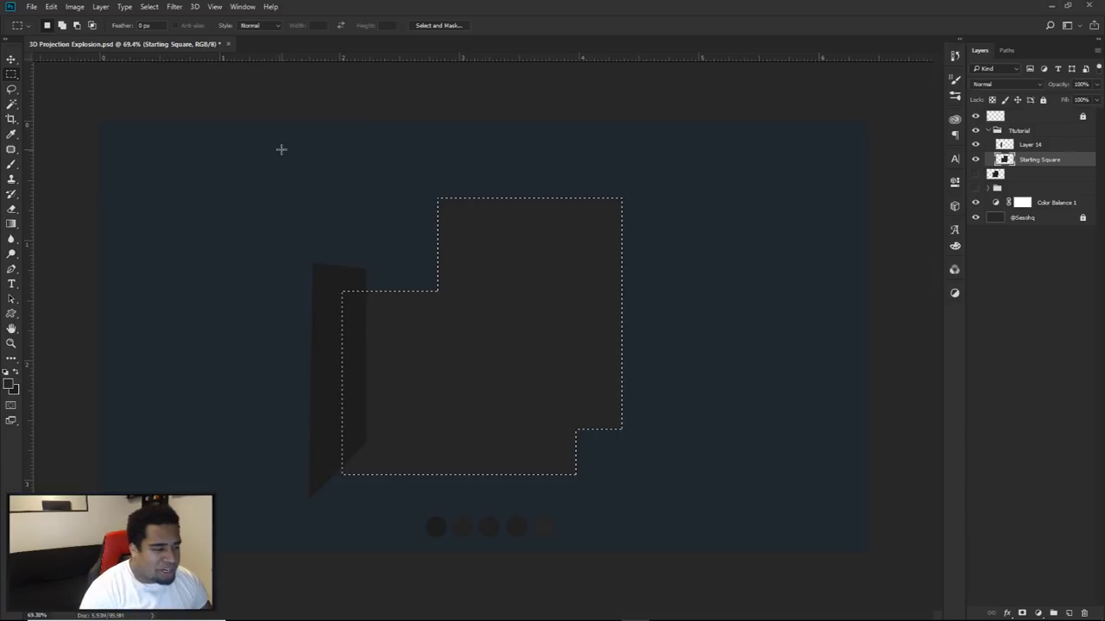
right_click(503, 226)
click(550, 245)
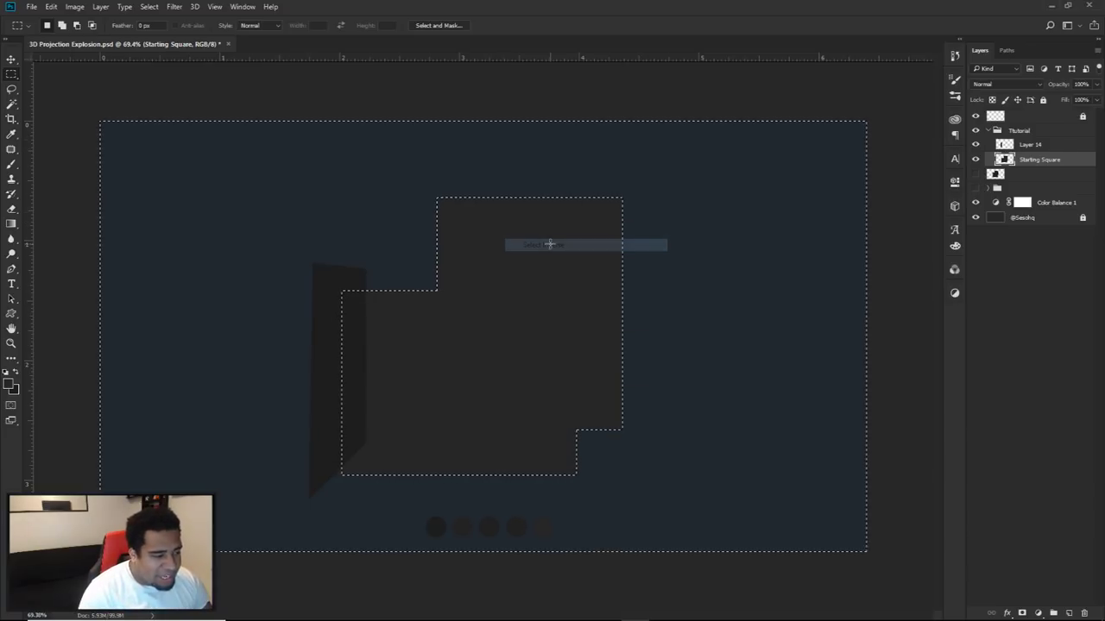
click(1025, 145)
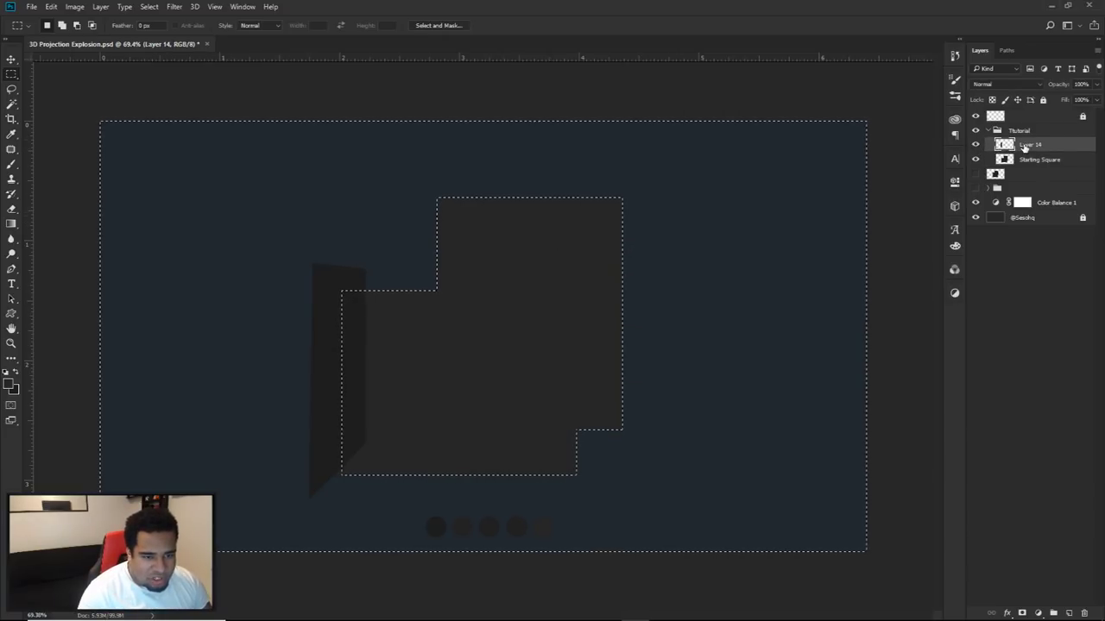
key(Delete)
key(ctrl+d)
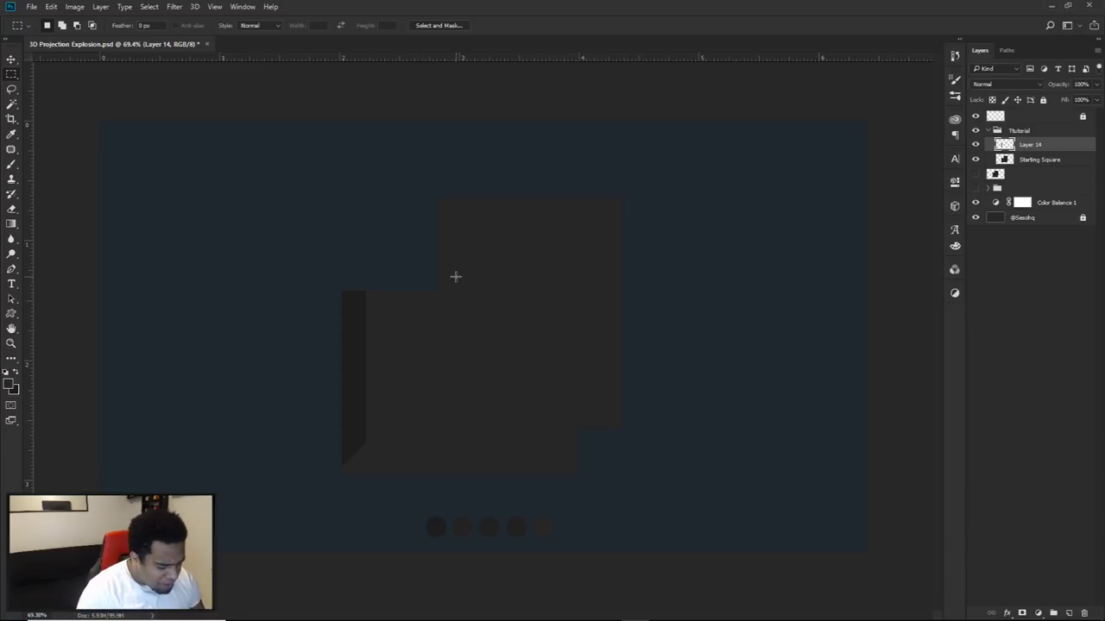
Step: On a new layer, start a Pen path along the side face's lower diagonal edge, from just outside the shape to the face's inner corner
key(p)
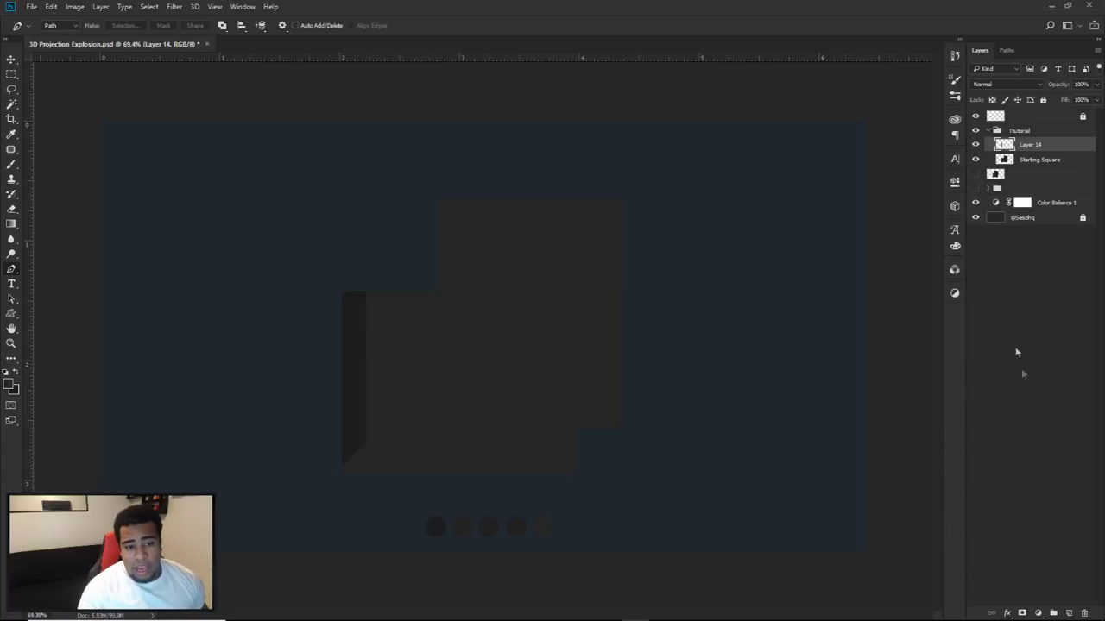
click(1068, 613)
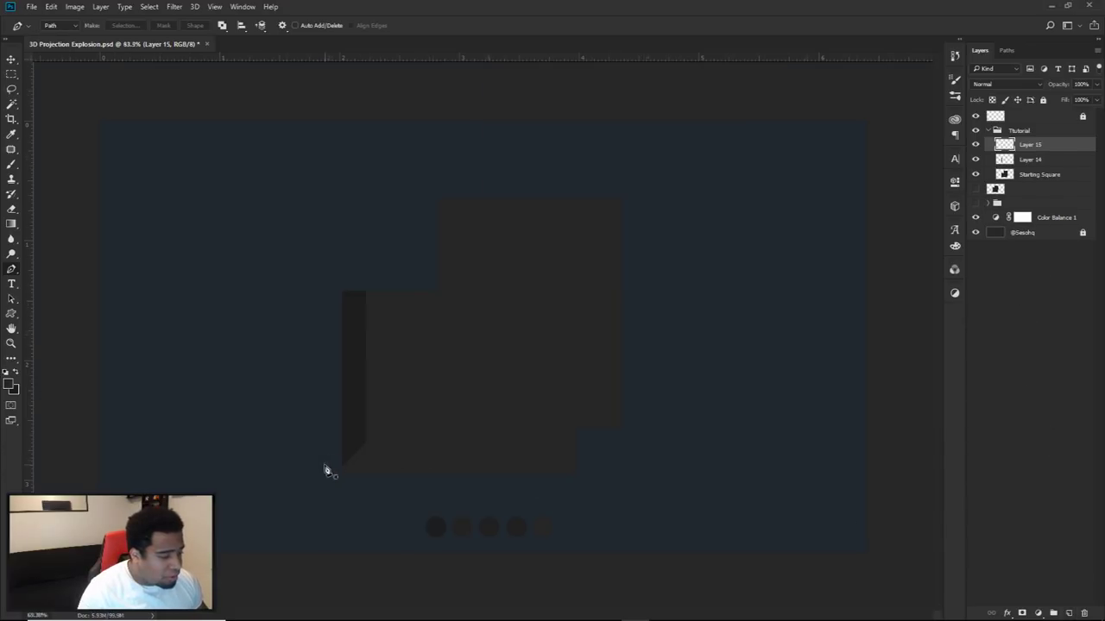
scroll(320, 469, up, 5)
scroll(406, 539, up, 2)
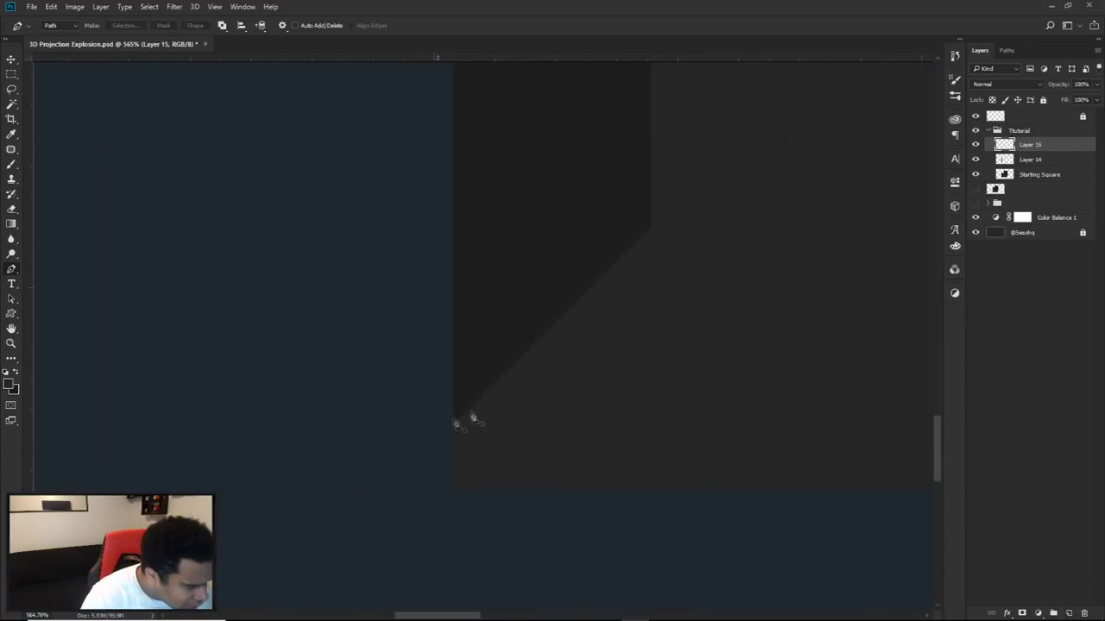
click(449, 431)
click(651, 231)
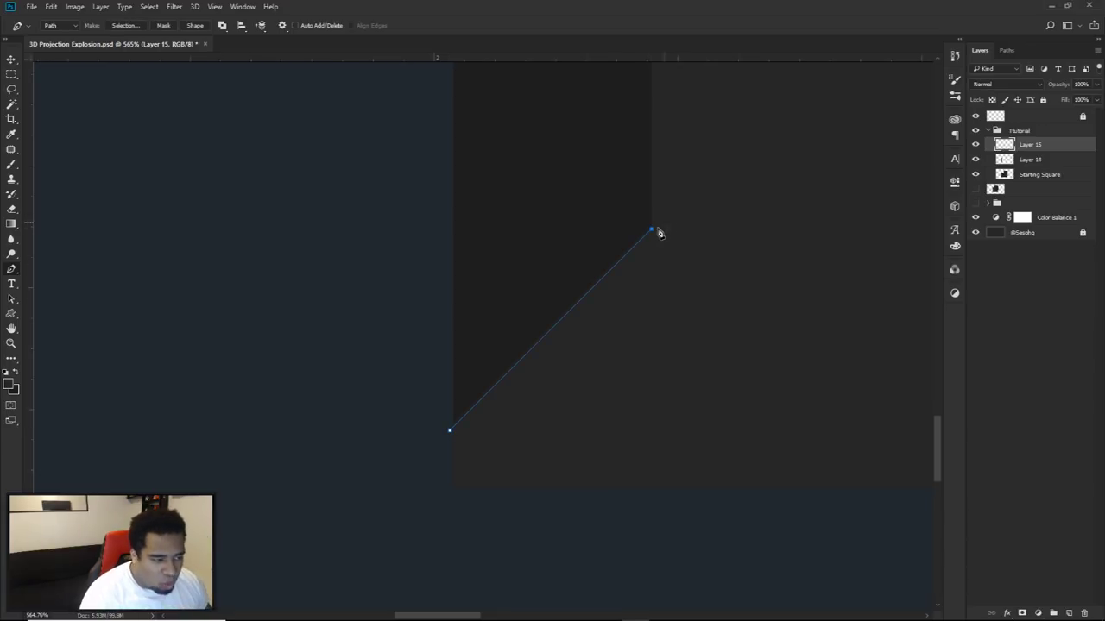
click(650, 232)
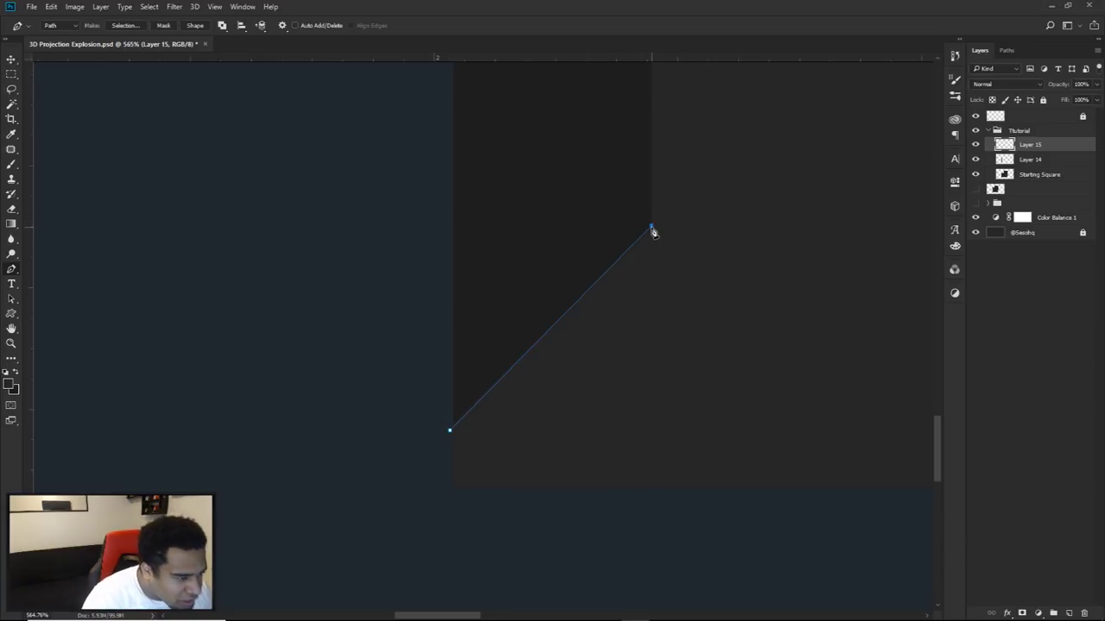
key(ctrl+z)
click(651, 230)
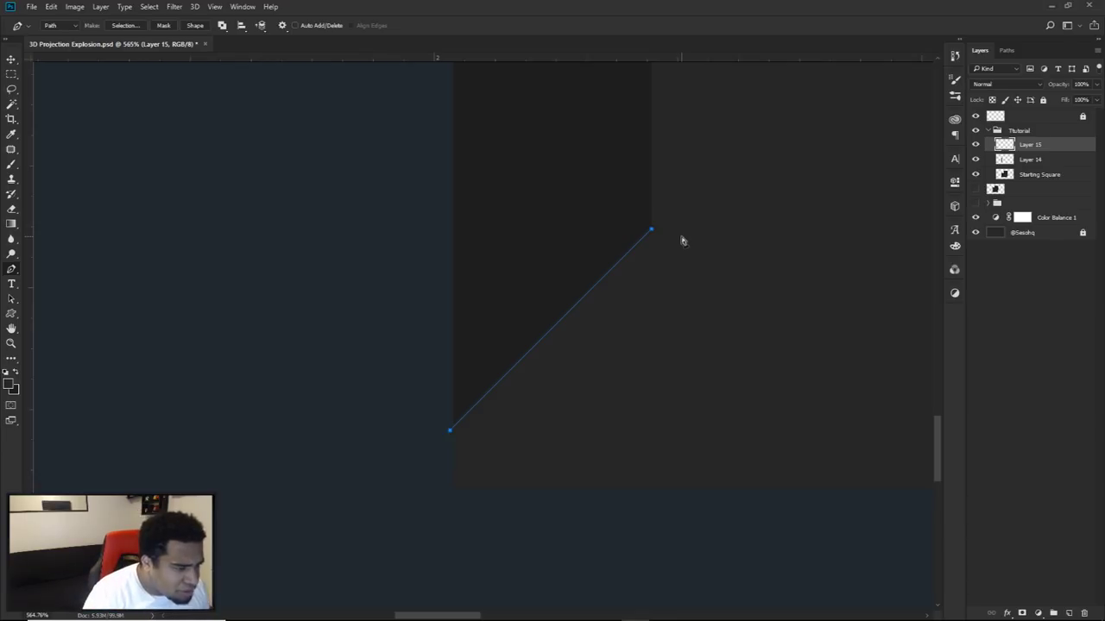
Step: Extend the path with a straight horizontal segment from the side face's inner corner into the notched square
scroll(503, 264, down, 2)
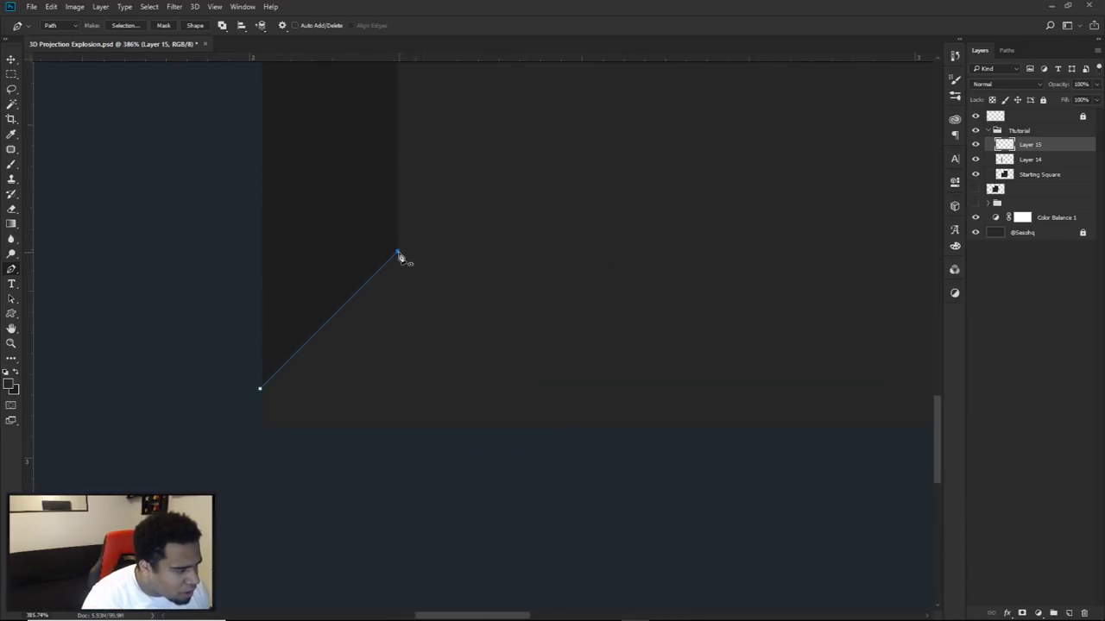
scroll(589, 250, down, 6)
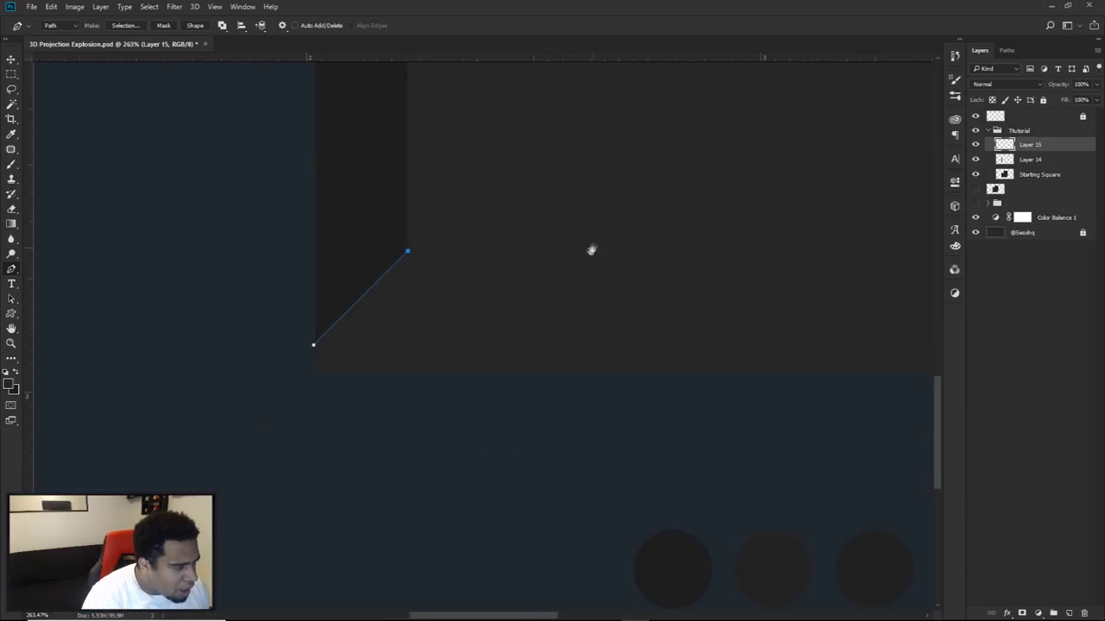
scroll(544, 352, down, 1)
click(513, 362)
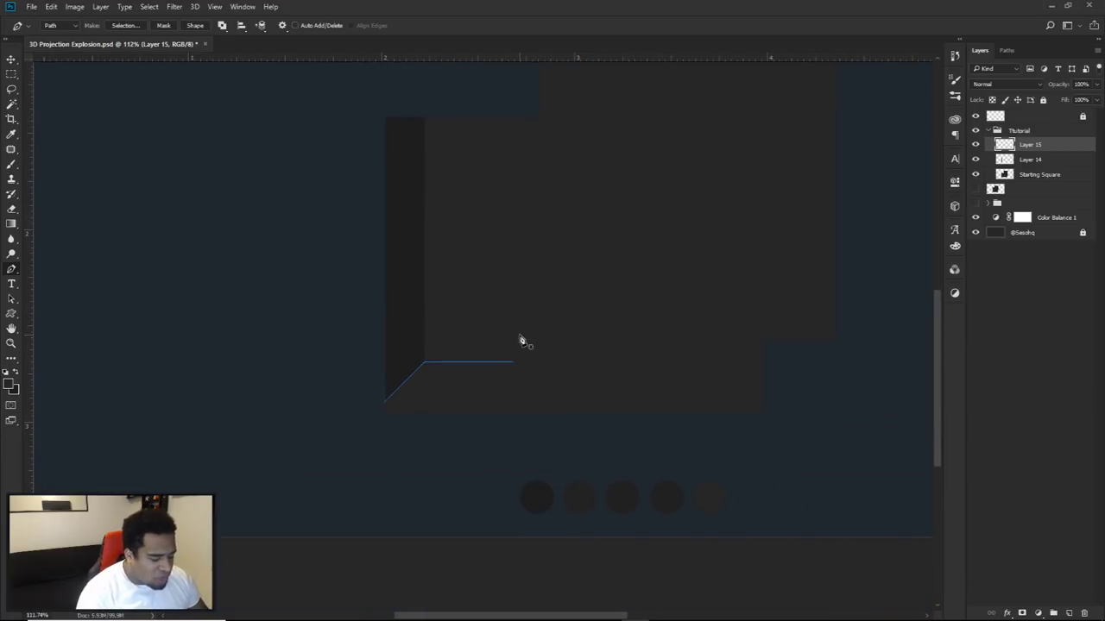
Step: Show the guides and add a vertical guide aligned with the vertical edge of the square's upper-left notch
key(ctrl+semicolon)
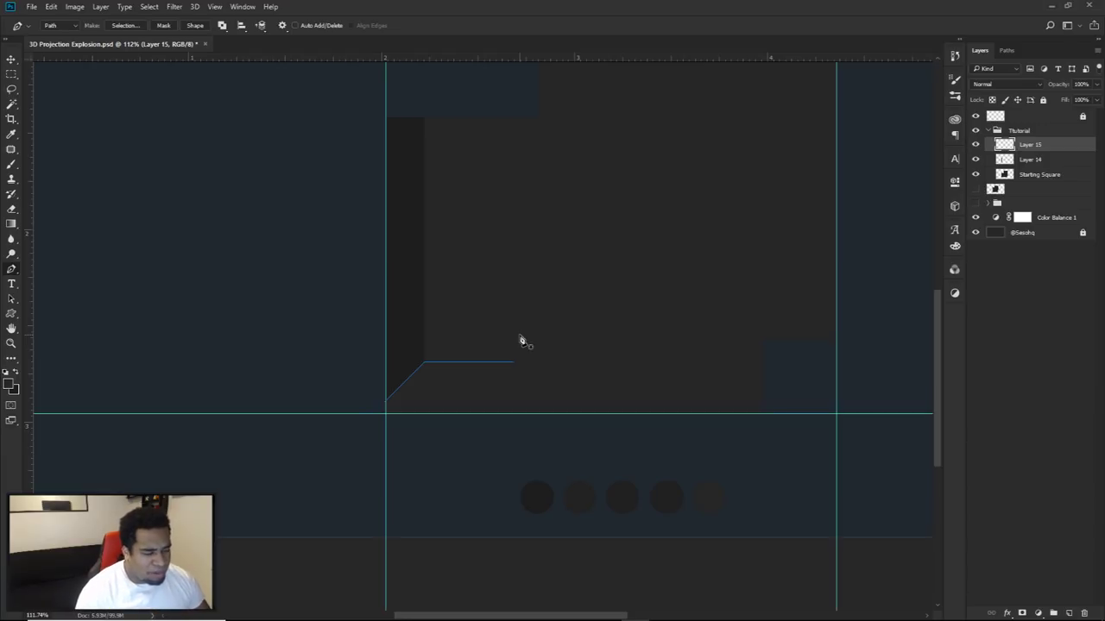
scroll(521, 341, down, 3)
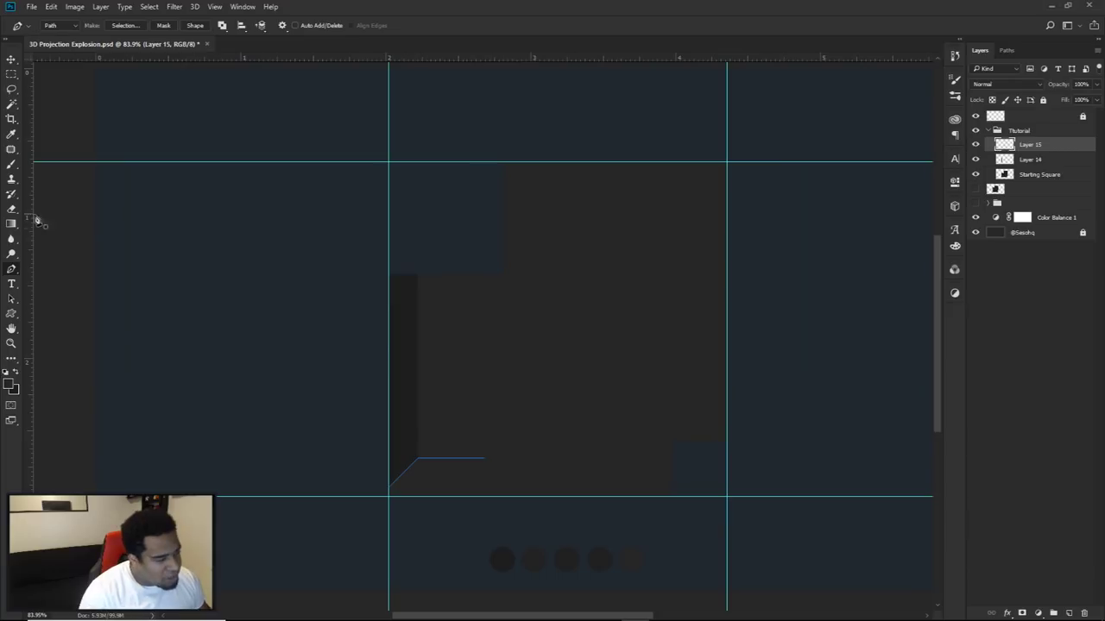
drag(31, 220, 505, 293)
scroll(497, 286, up, 10)
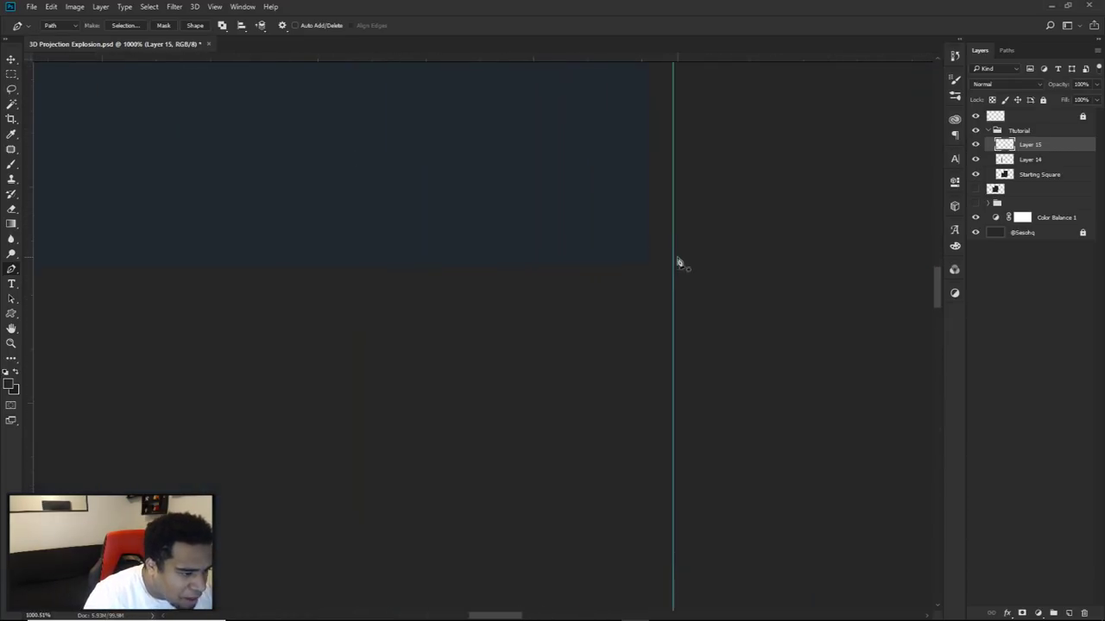
drag(672, 257, 489, 174)
scroll(652, 282, down, 2)
scroll(652, 283, down, 8)
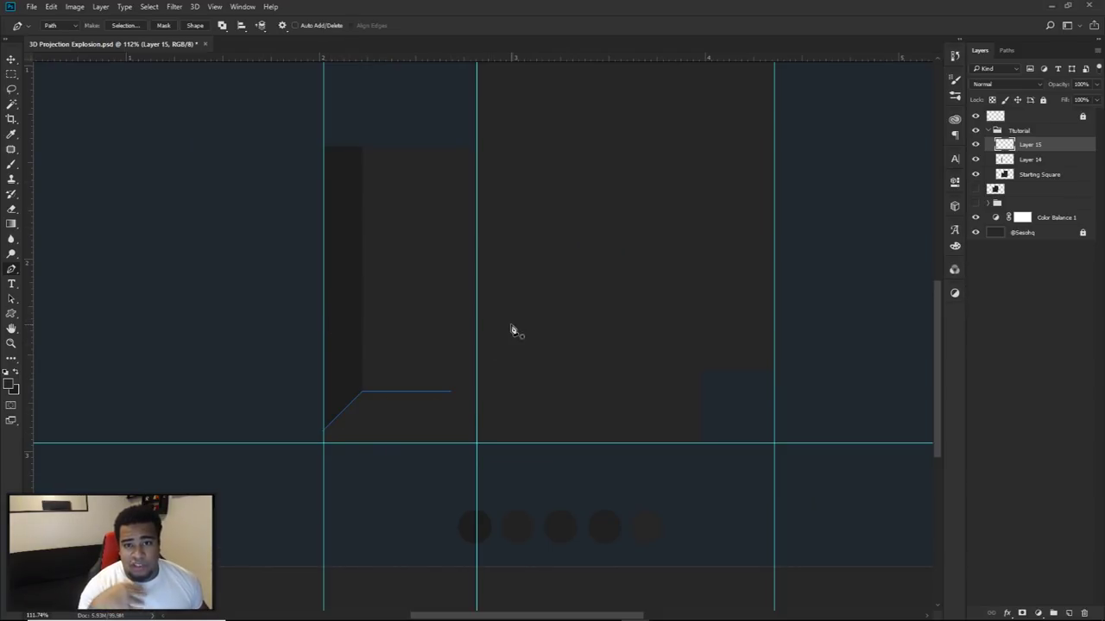
Step: Add another vertical guide aligned with the vertical edge of the square's lower-right notch
scroll(512, 330, down, 2)
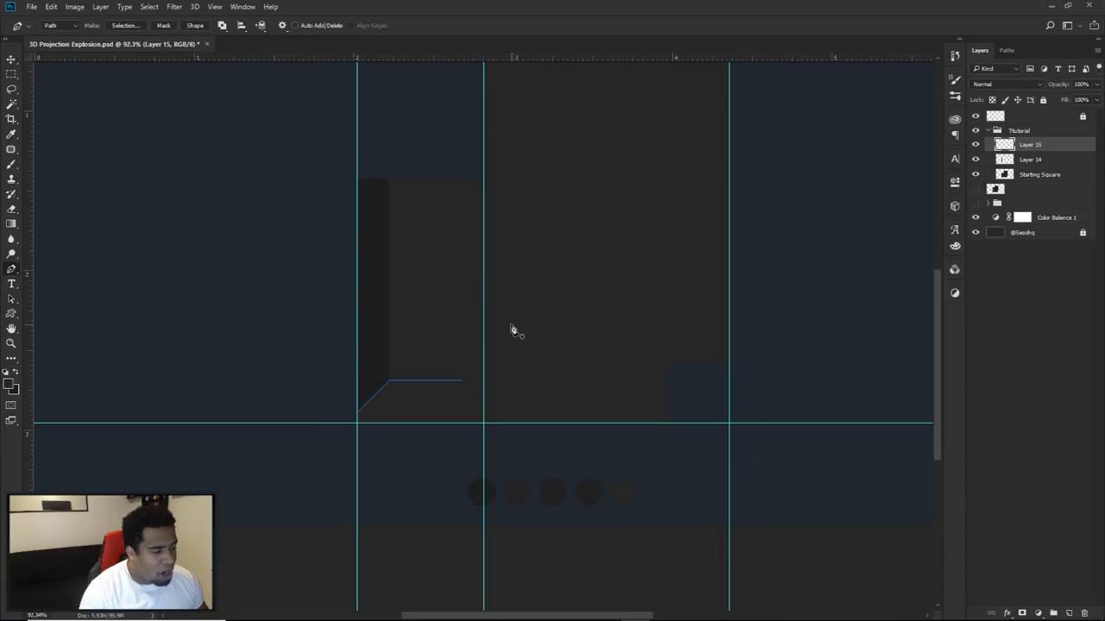
scroll(464, 315, up, 3)
scroll(483, 346, right, 2)
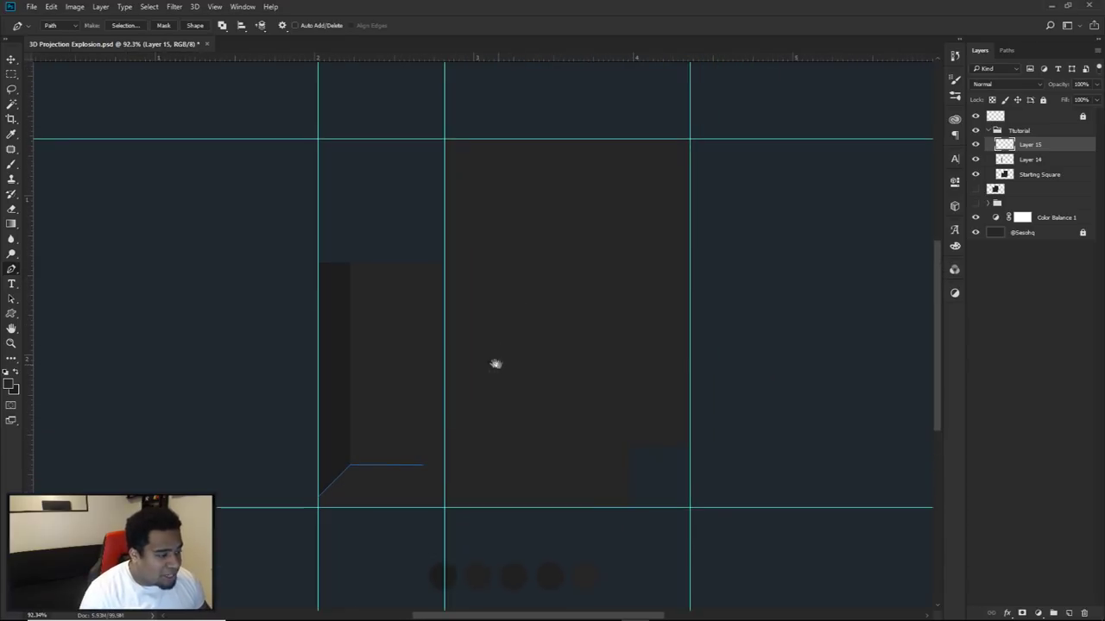
drag(32, 279, 623, 397)
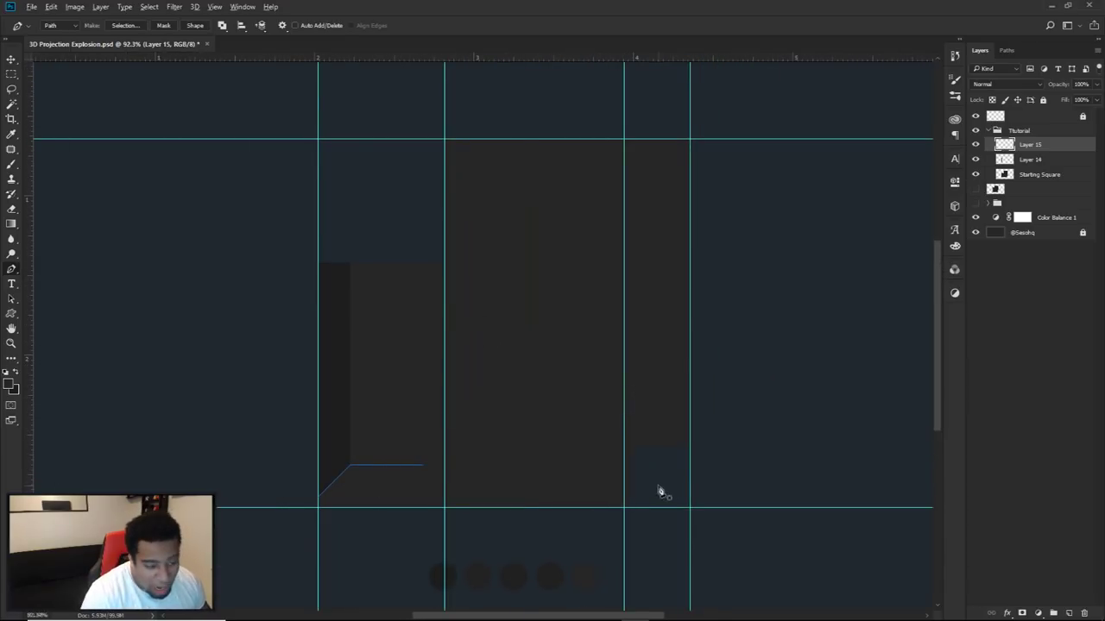
scroll(655, 487, up, 8)
scroll(583, 494, up, 3)
drag(523, 461, 580, 499)
scroll(582, 498, down, 12)
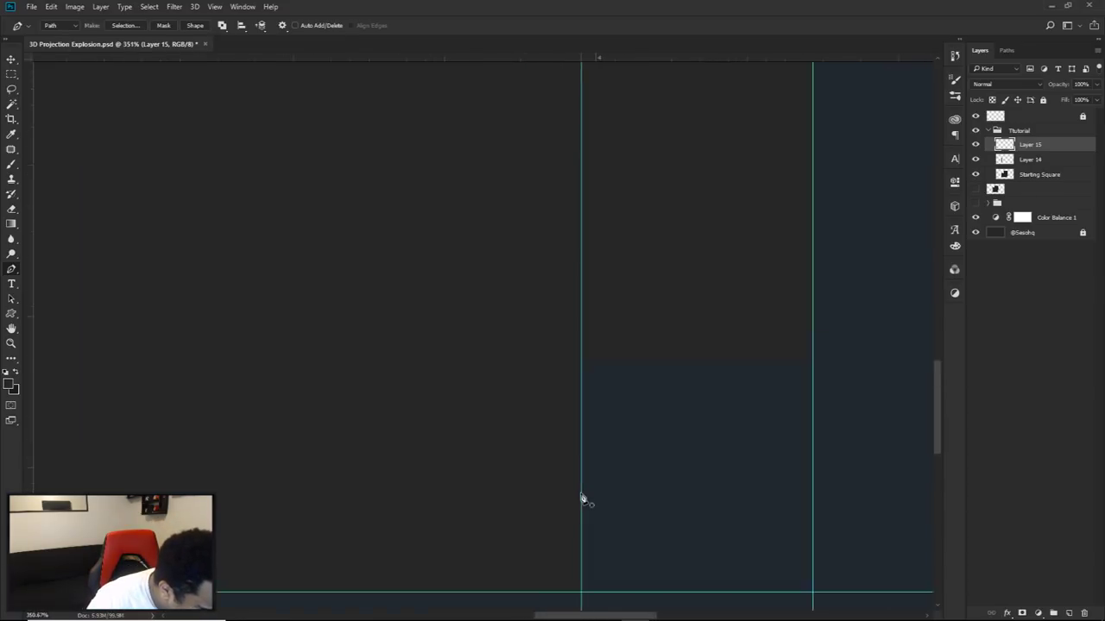
Step: Move the end anchor of the path's horizontal segment onto the upper-left notch's guide and check it with the extras hidden and shown
scroll(584, 495, up, 2)
scroll(486, 446, up, 4)
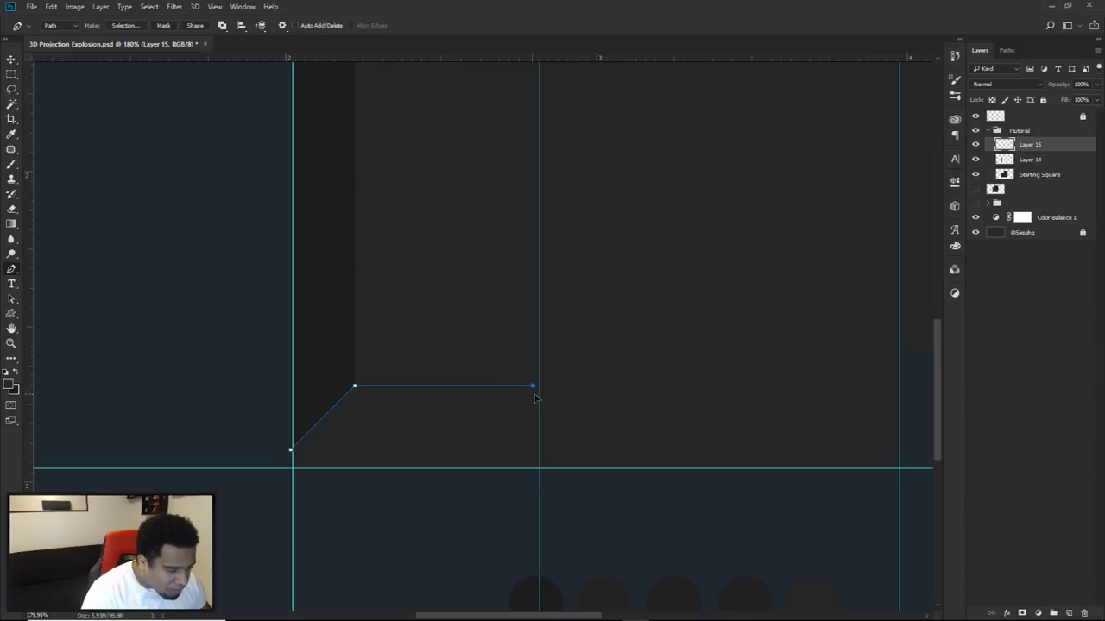
scroll(538, 395, up, 10)
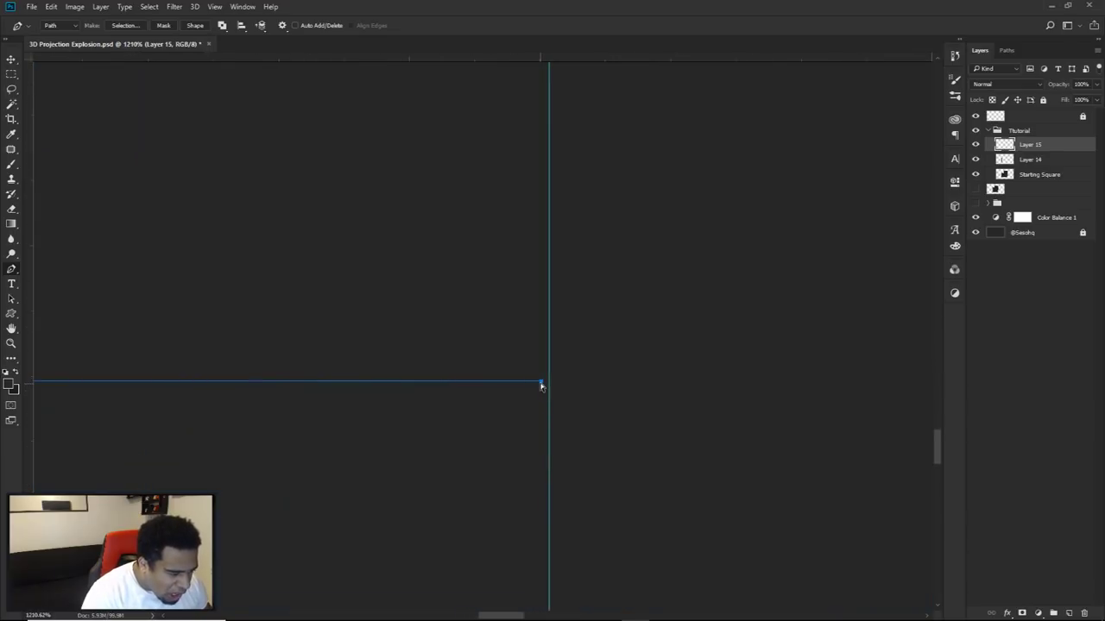
scroll(553, 391, down, 9)
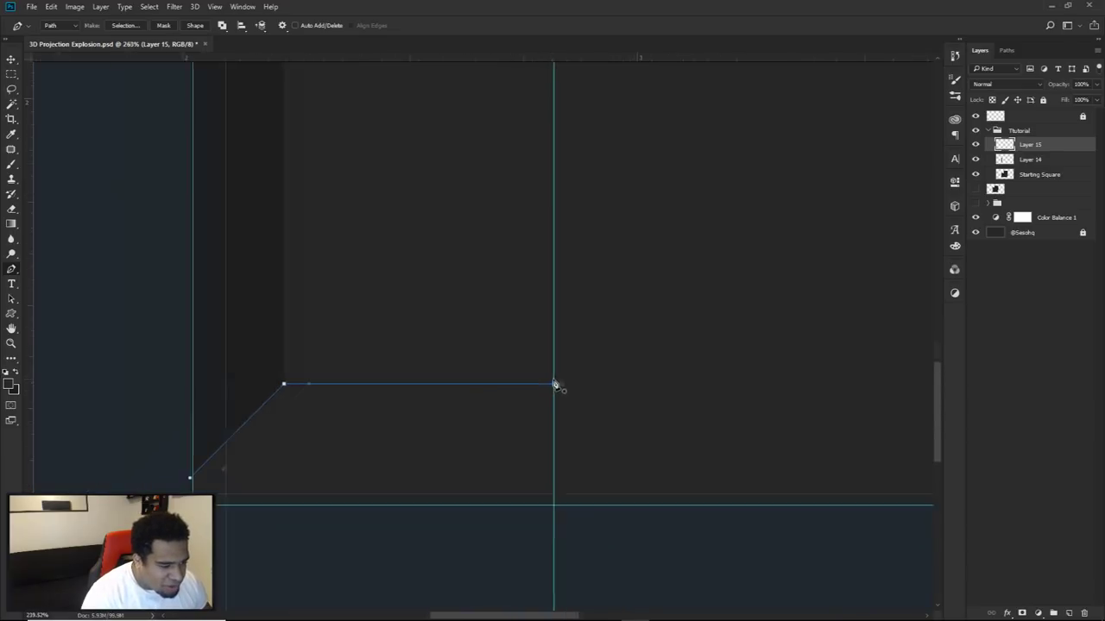
key(ctrl+h)
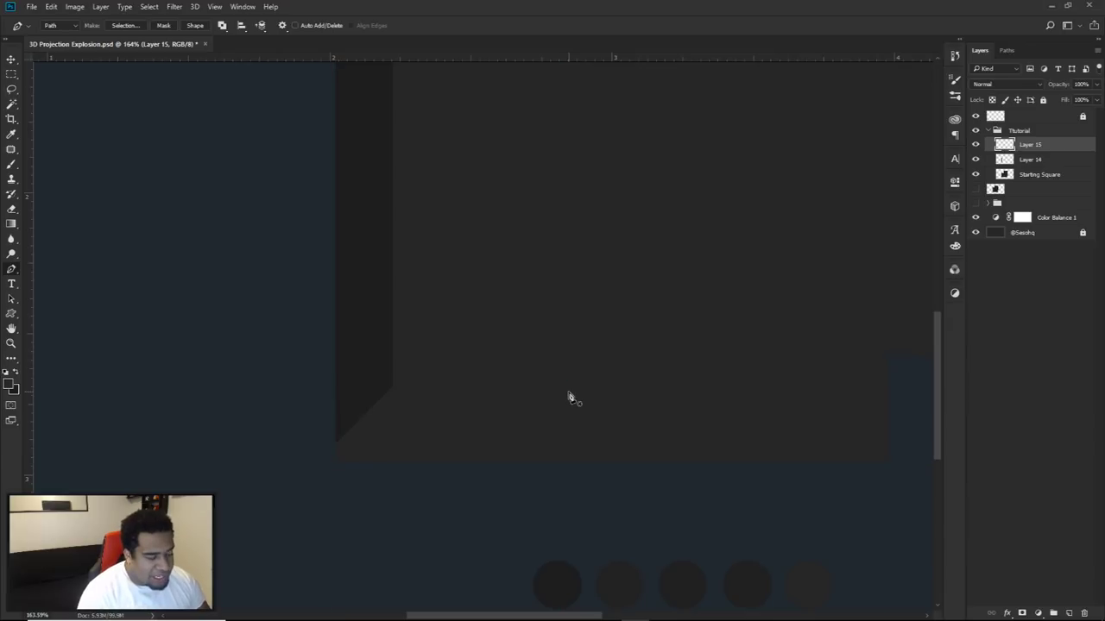
key(ctrl+h)
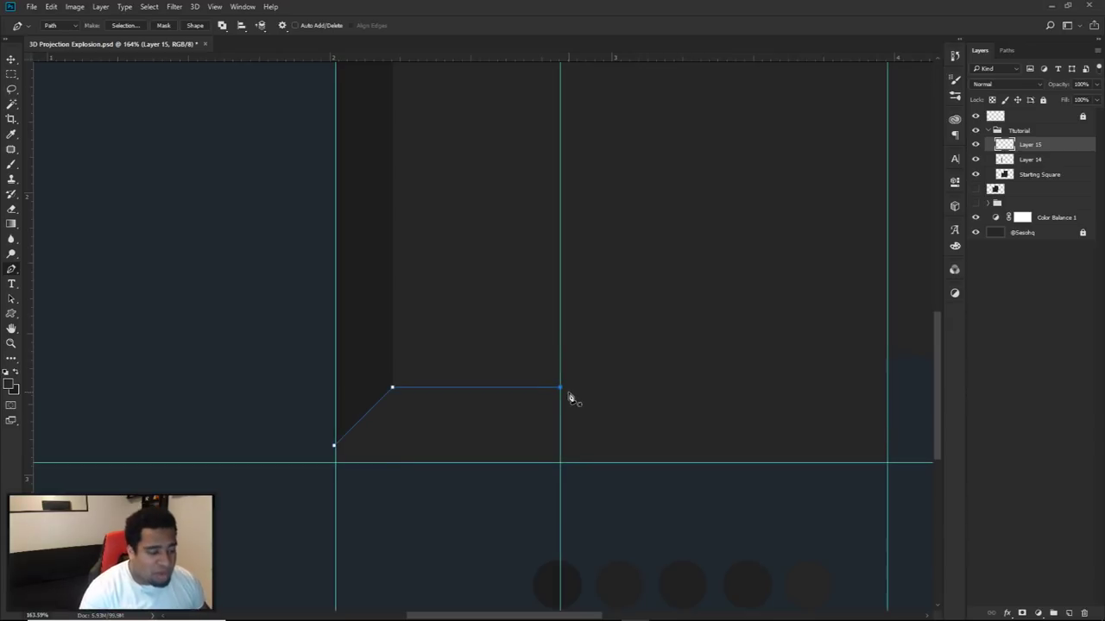
Step: Extend the path diagonally down past the square's lower edge, continue it outside the lower-left corner, and close it at the starting anchor
click(479, 468)
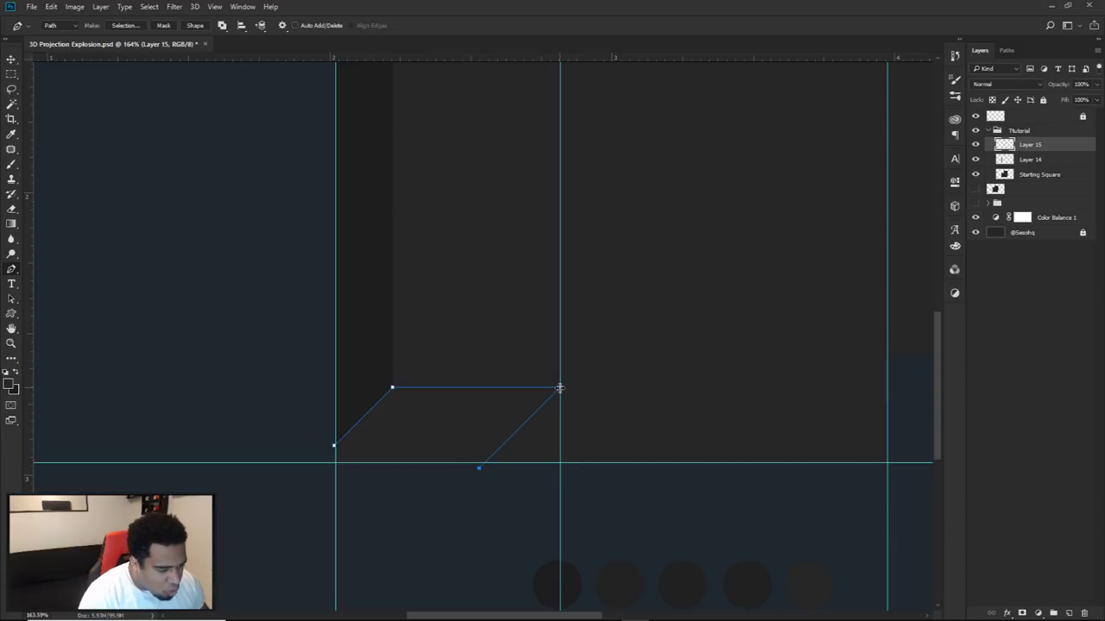
scroll(561, 393, up, 5)
scroll(569, 395, down, 4)
drag(429, 518, 321, 499)
key(ctrl+z)
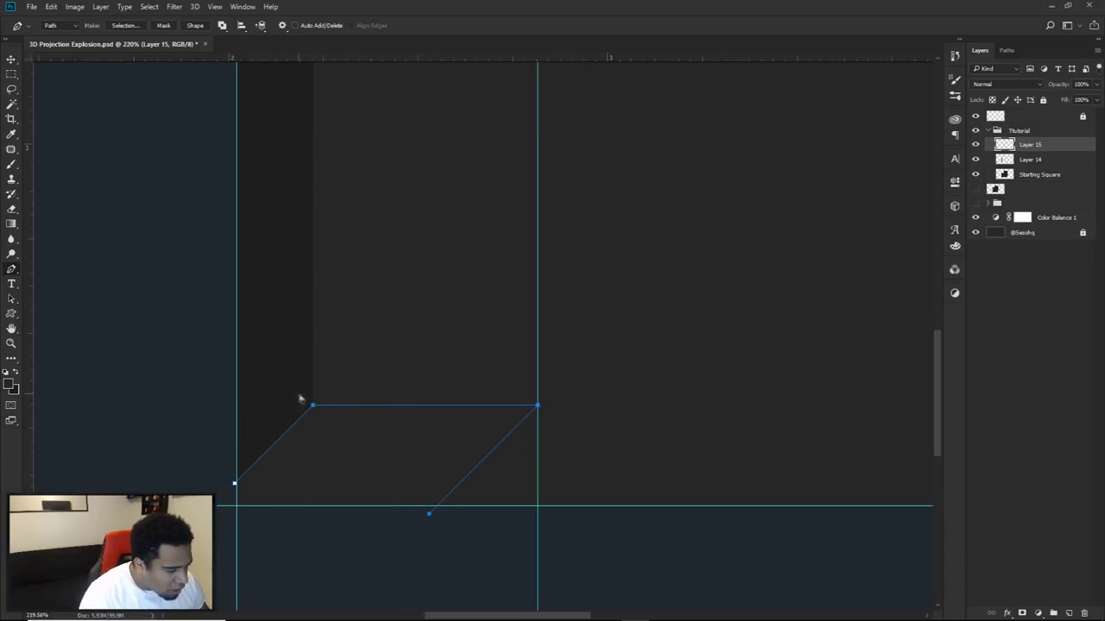
mouse_move(430, 518)
mouse_down()
mouse_move(323, 480)
mouse_move(221, 471)
mouse_move(429, 517)
mouse_up()
click(220, 517)
click(233, 484)
scroll(348, 421, down, 5)
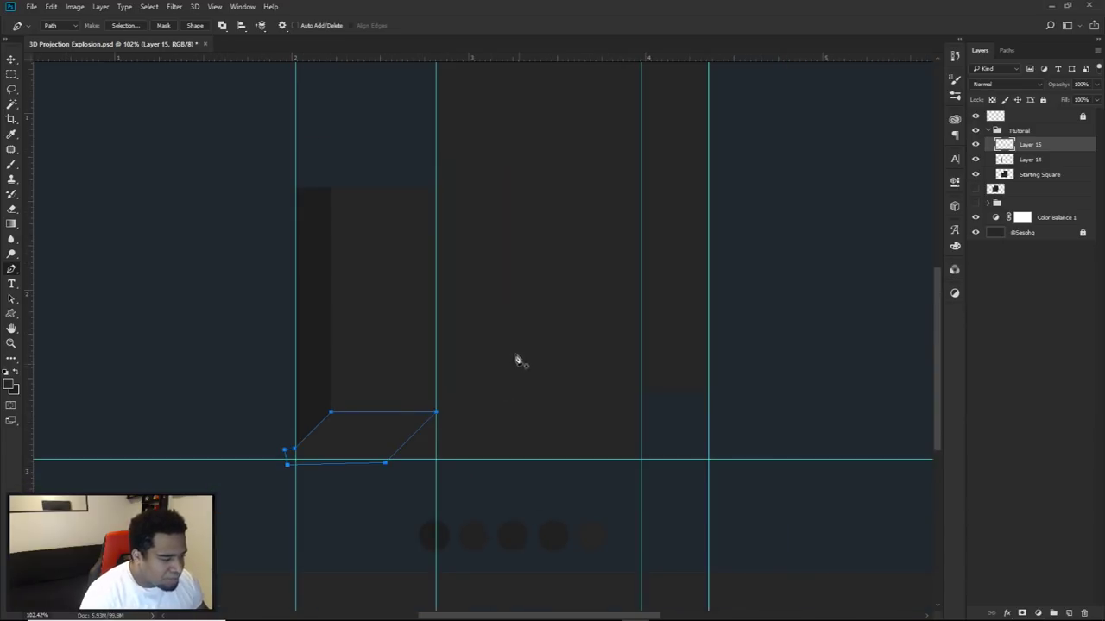
Step: Fill the closed path on Layer 15 with a dark gray sampled from the palette circles, at 100% opacity in Normal mode
right_click(614, 249)
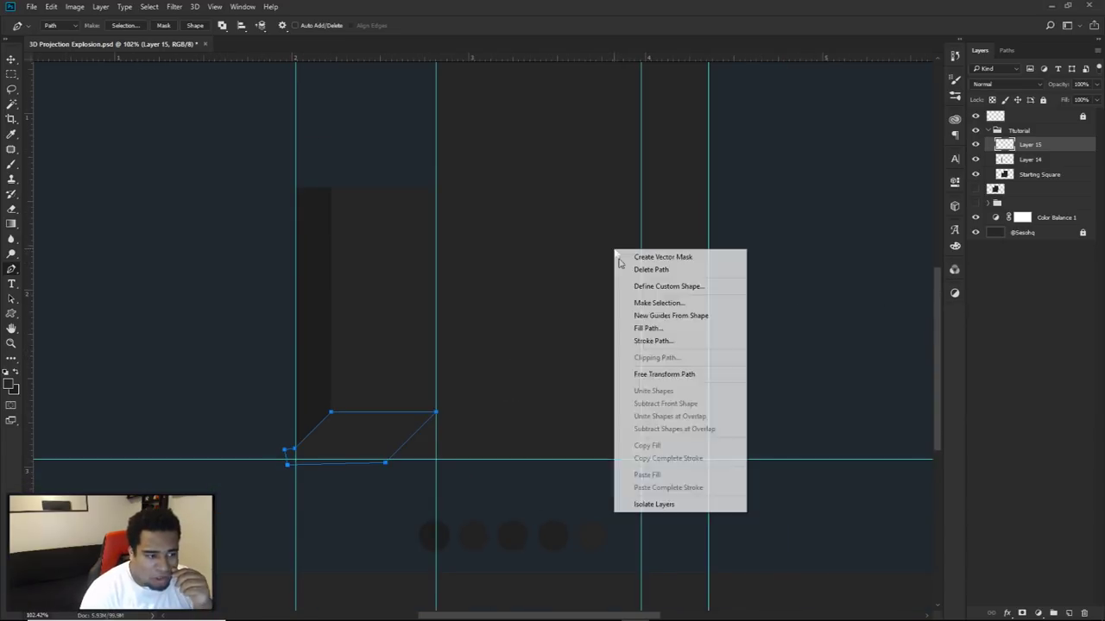
click(656, 322)
click(687, 291)
click(699, 314)
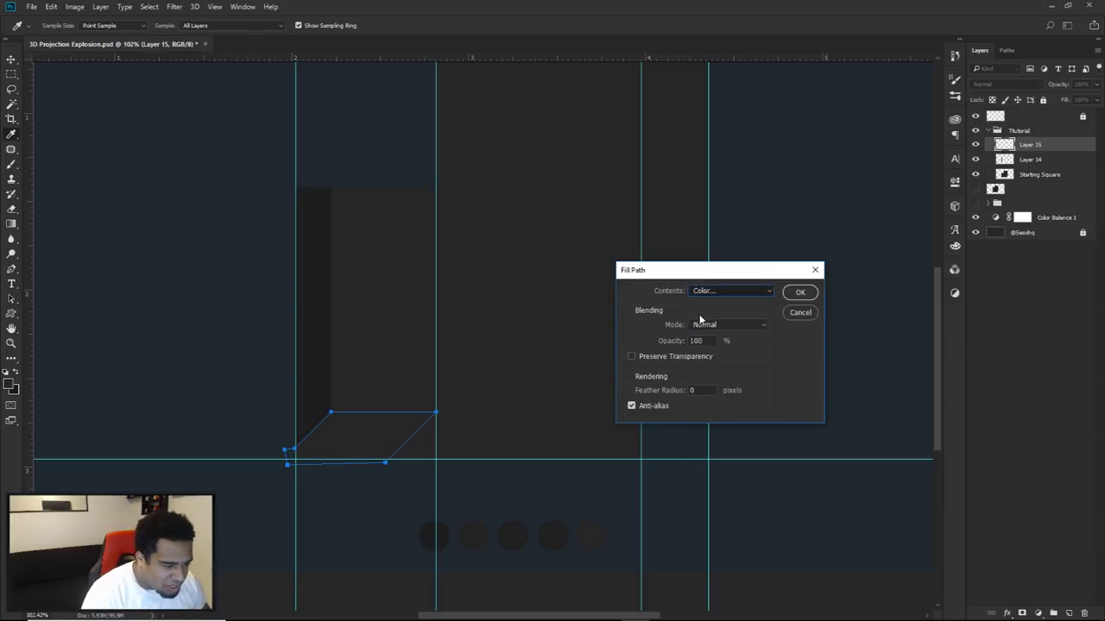
click(588, 529)
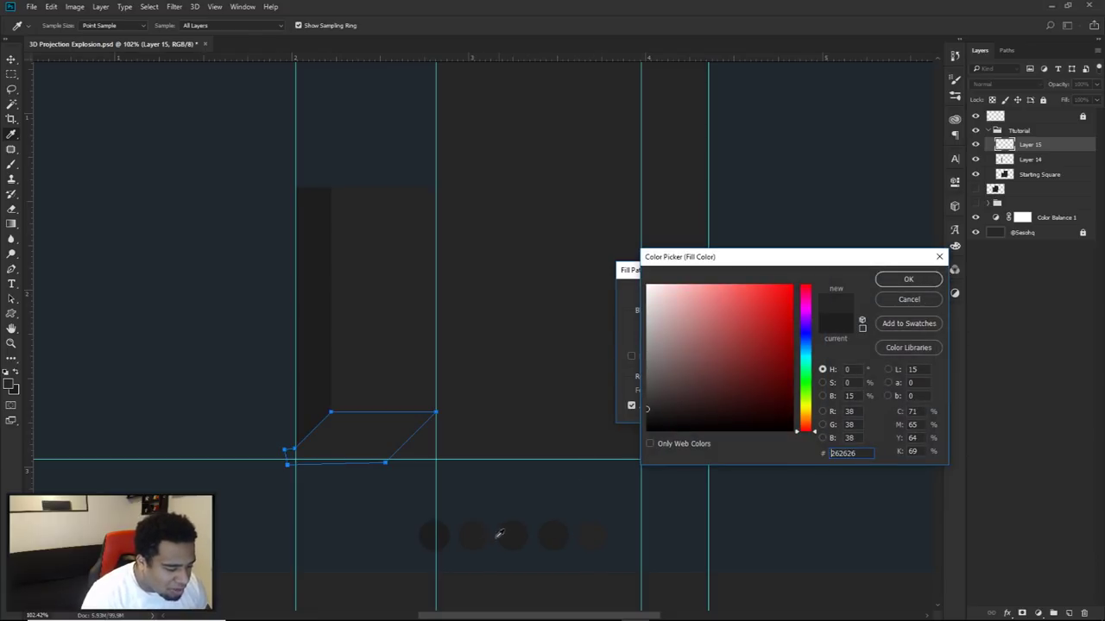
click(908, 278)
click(800, 292)
Step: Delete the bottom face's path and hide the guides
right_click(552, 299)
click(610, 316)
key(ctrl+semicolon)
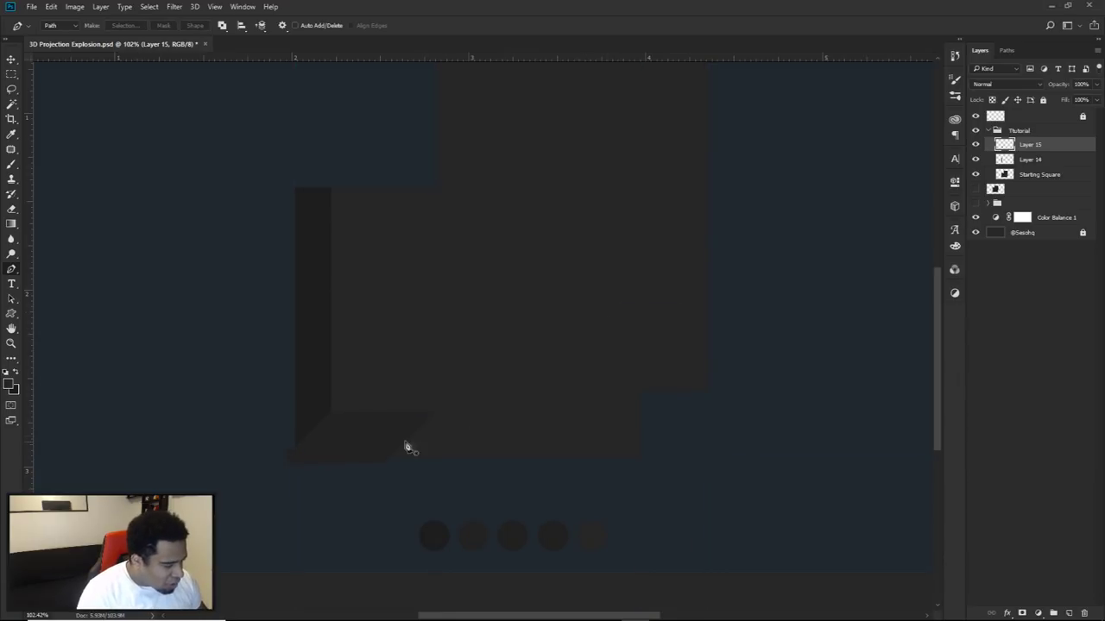
Step: Trim Layer 15's bottom face to the Starting Square's outline by deleting everything outside it, and clear the selection
ctrl+click(1005, 174)
key(m)
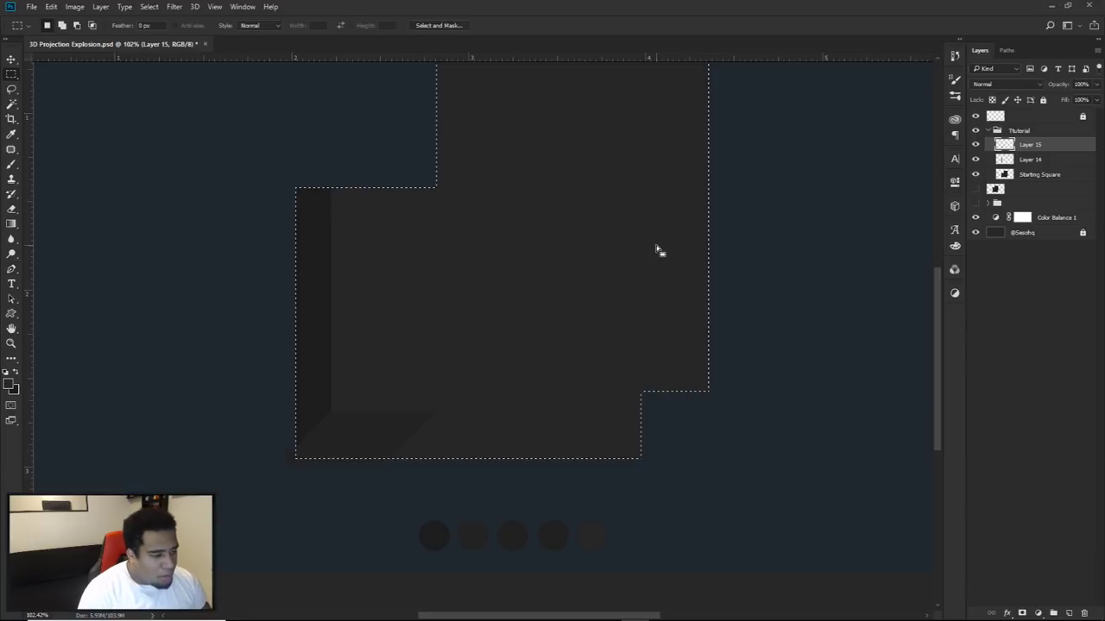
right_click(660, 249)
click(695, 266)
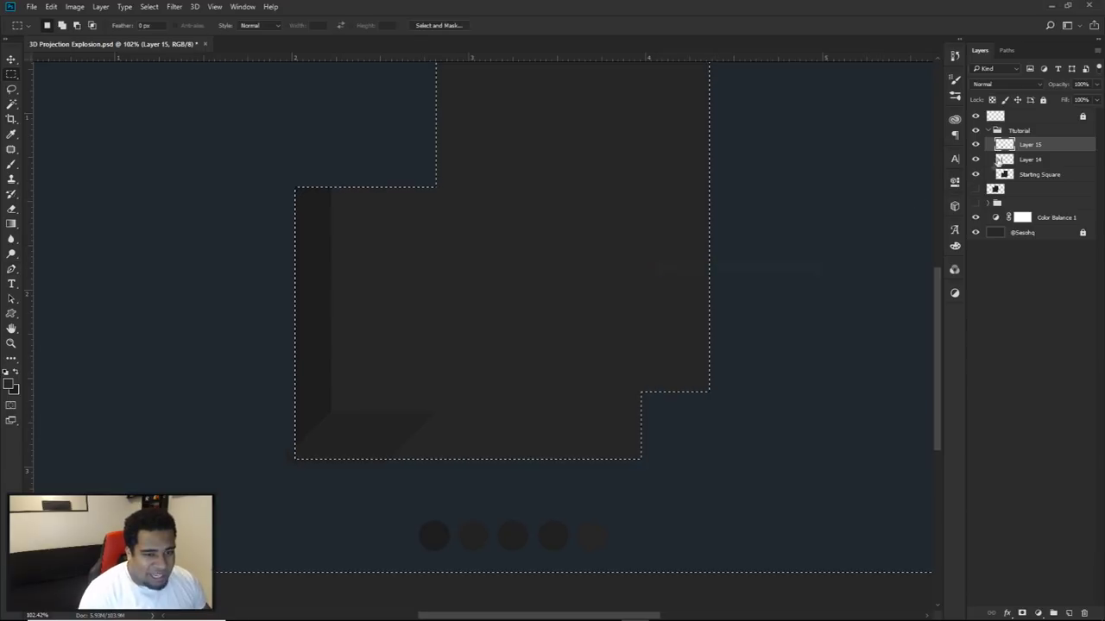
key(ctrl+d)
Step: On a new layer, draw a straight path segment along the bottom face's slanted edge, from the square's lower edge to the face's upper corner
scroll(384, 469, up, 5)
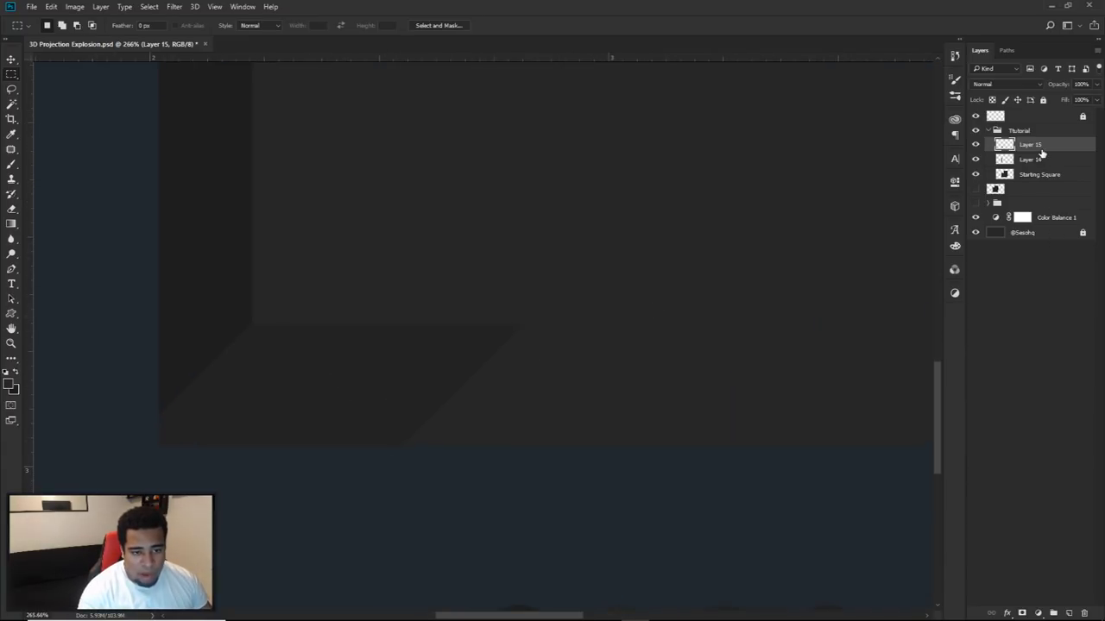
click(1070, 613)
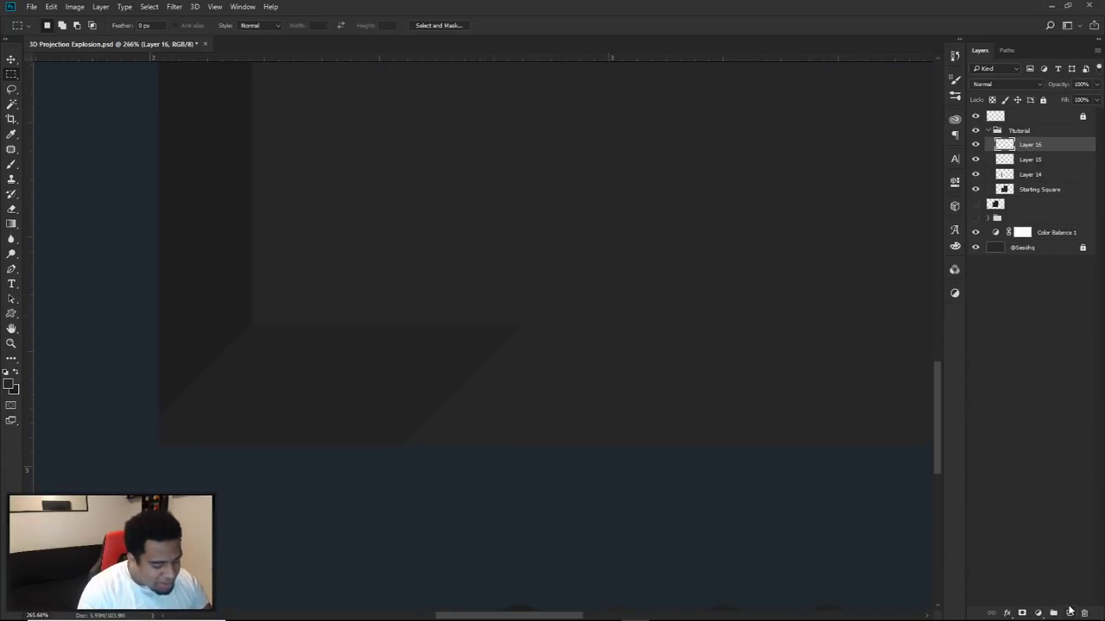
key(p)
scroll(404, 466, up, 4)
scroll(399, 463, up, 2)
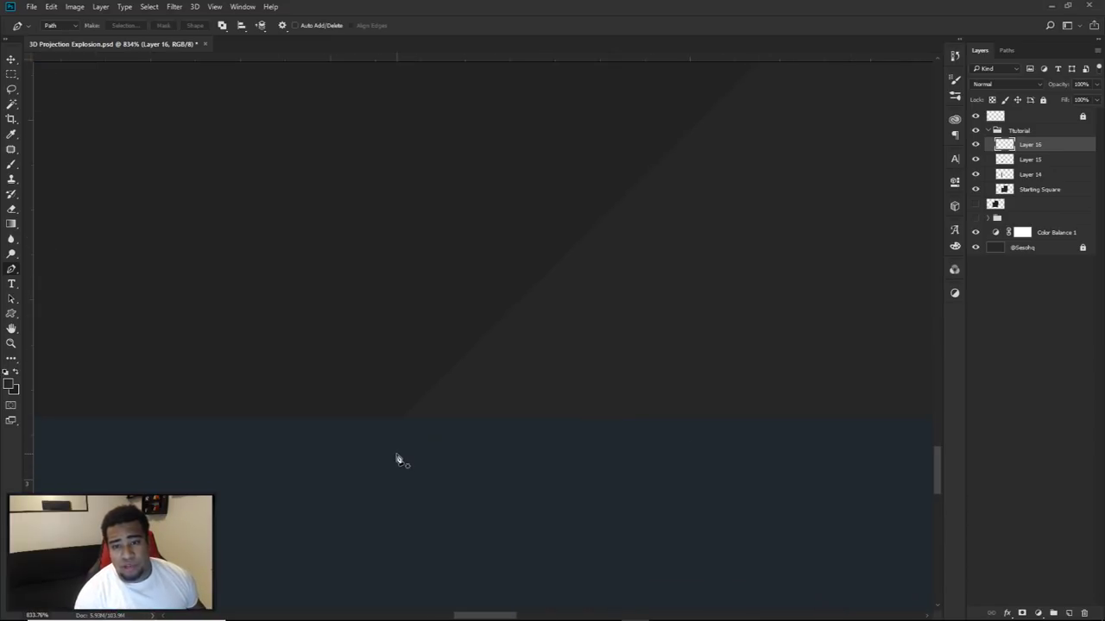
click(390, 424)
drag(508, 328, 489, 448)
click(752, 164)
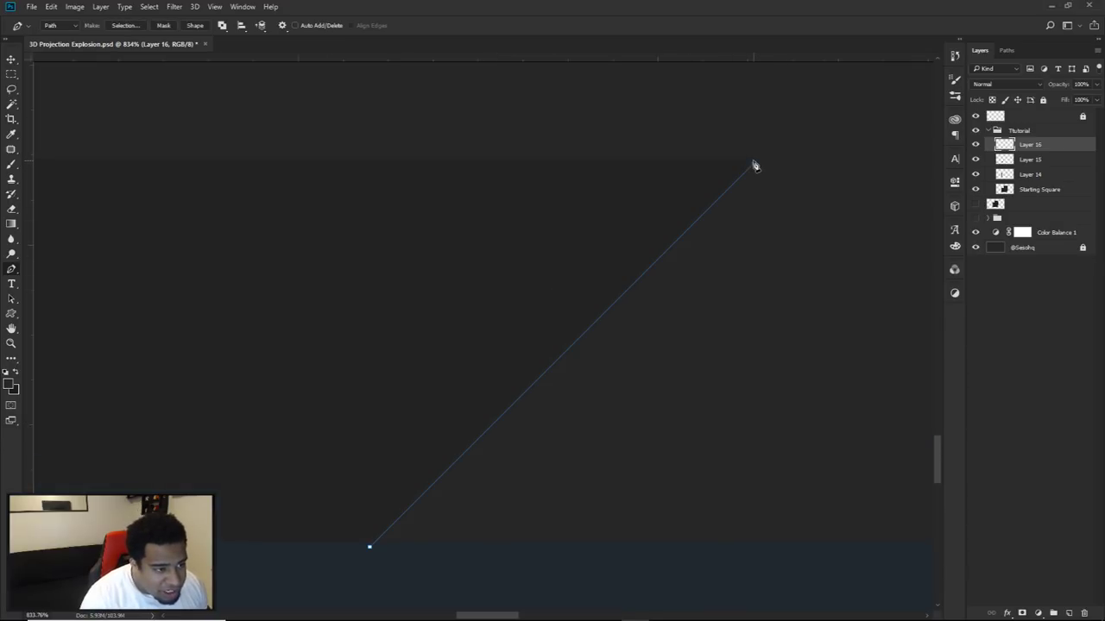
key(ctrl+z)
click(754, 164)
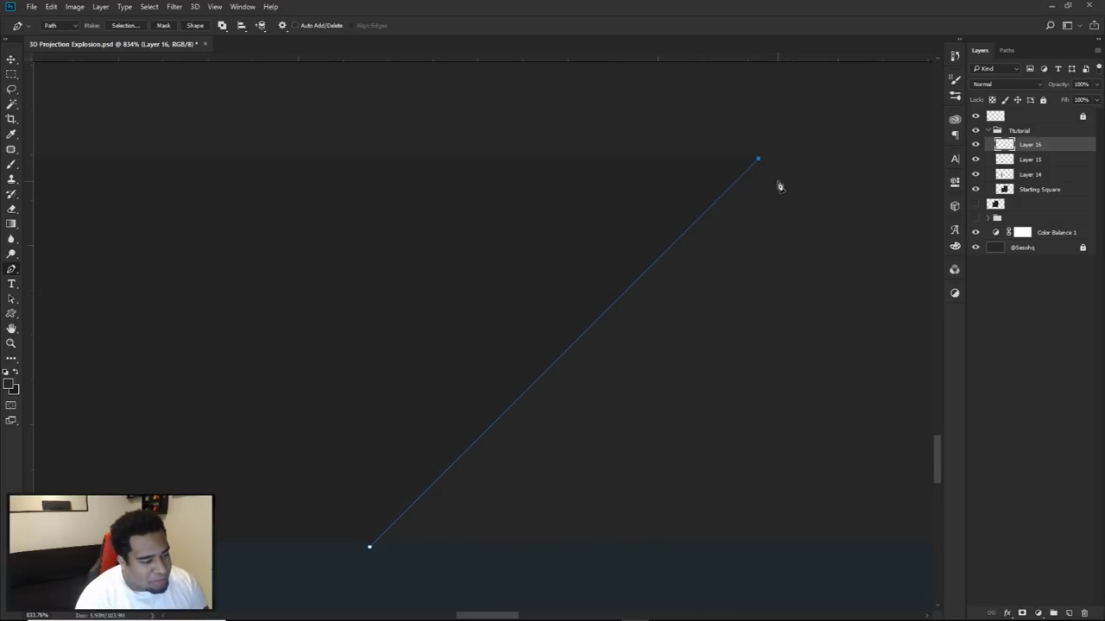
Step: Extend the path straight down past the square's lower edge, align that segment to the notch's vertical guide, and close the triangle
scroll(778, 185, down, 5)
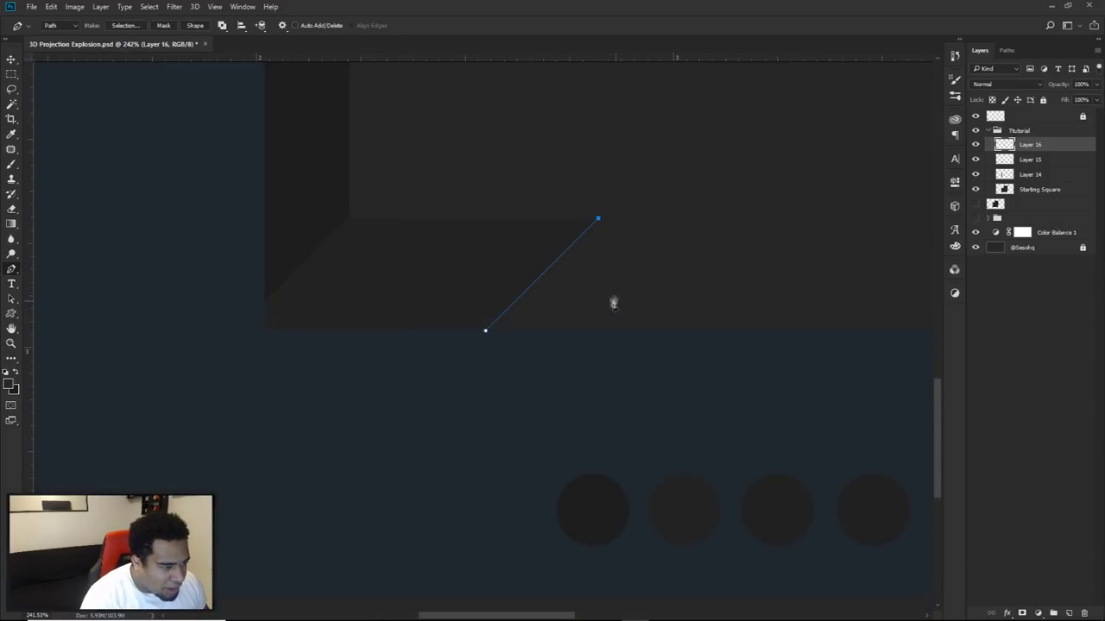
shift+click(593, 397)
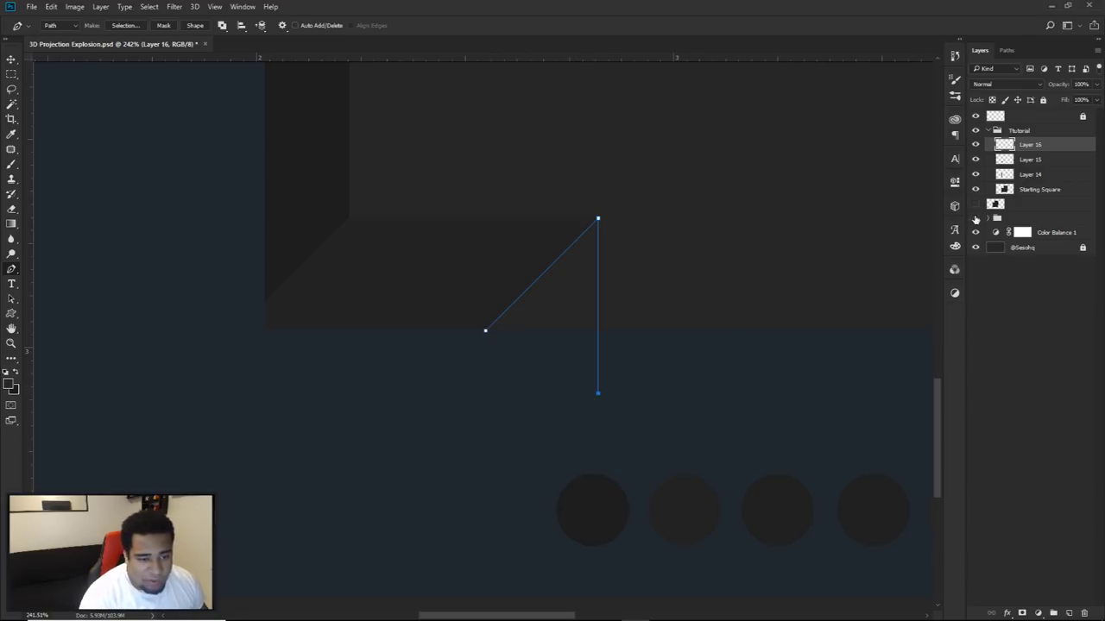
key(ctrl+semicolon)
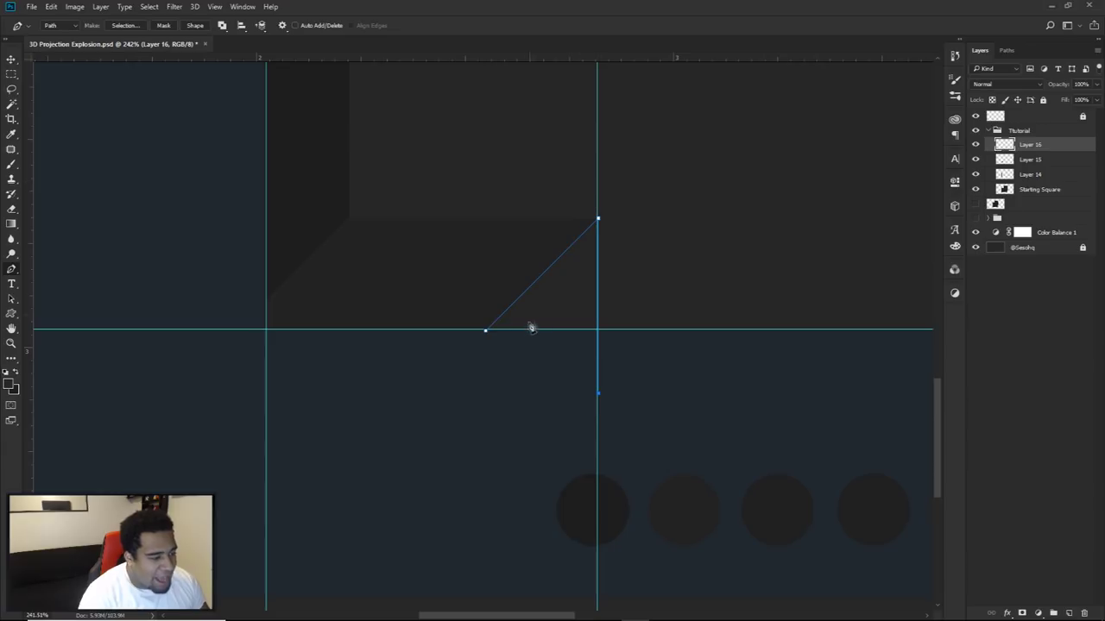
scroll(604, 259, up, 6)
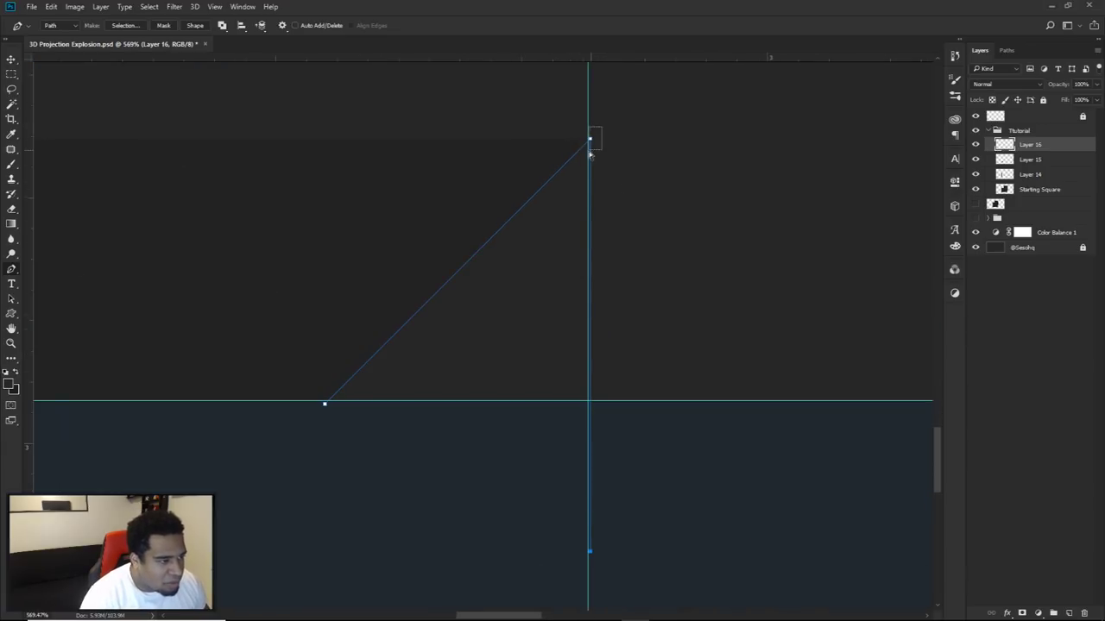
drag(622, 539, 587, 557)
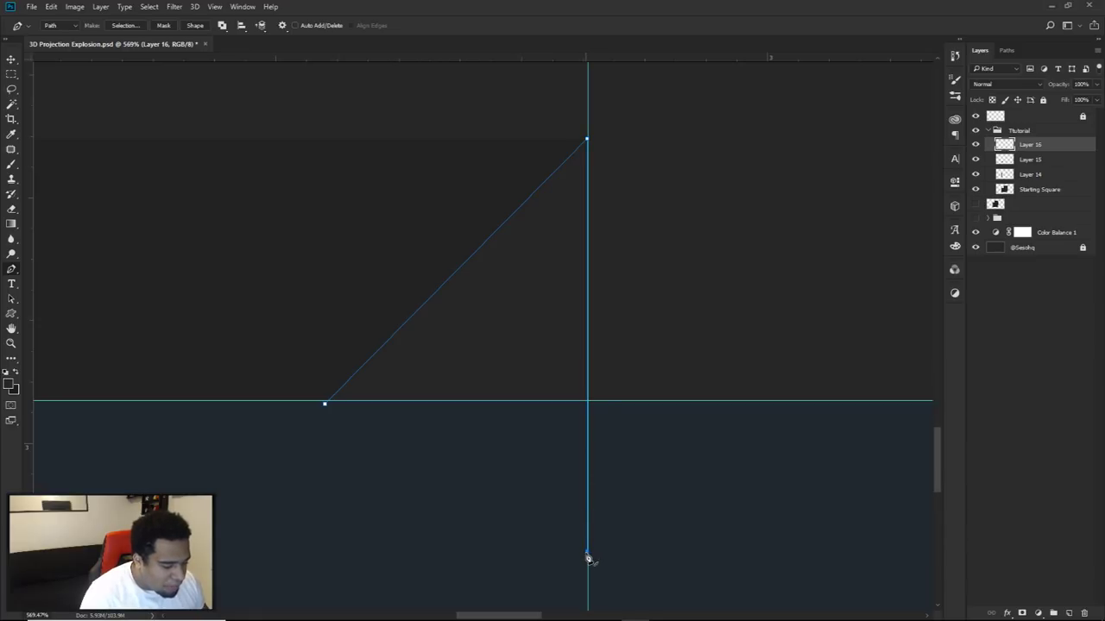
scroll(548, 216, down, 2)
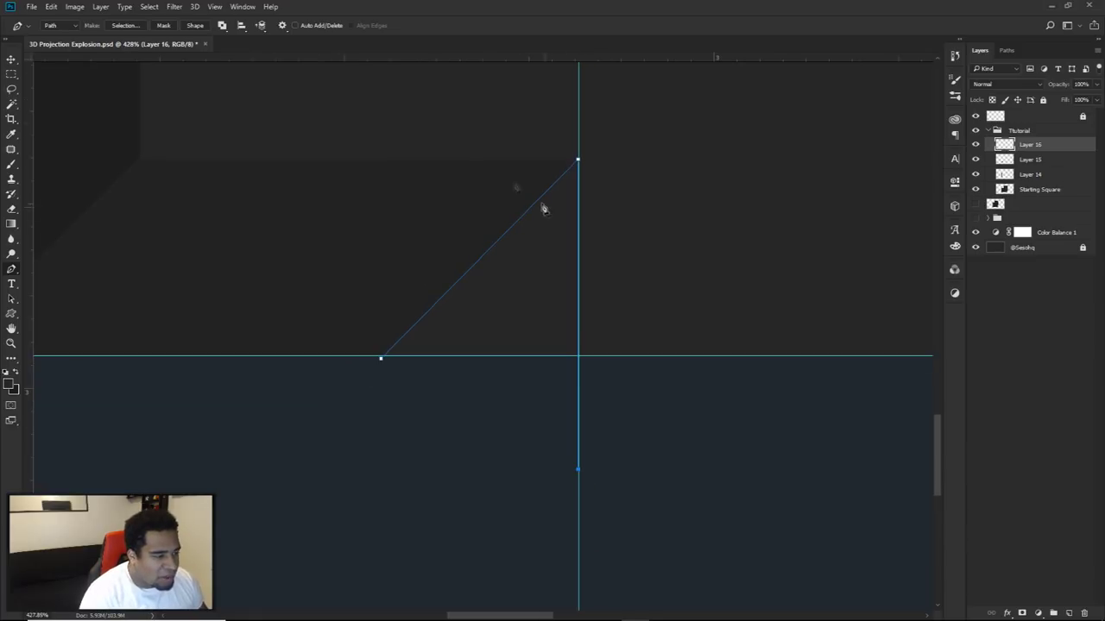
click(380, 358)
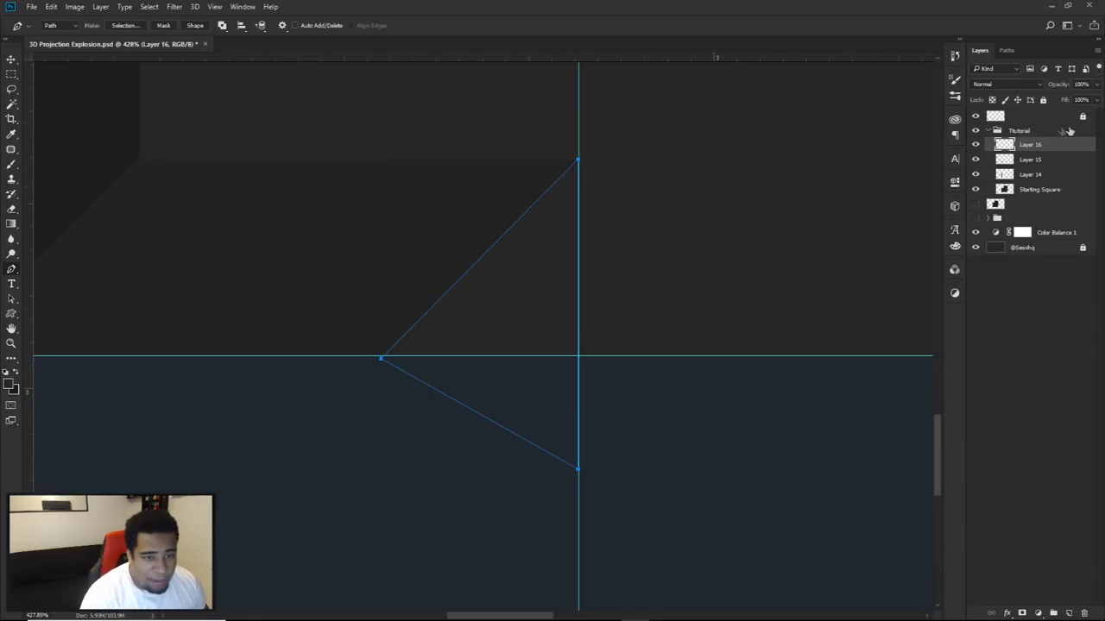
Step: Fill the triangular path on Layer 16 with the dark gray #1d1d1d at 100% opacity in Normal mode
scroll(674, 249, down, 5)
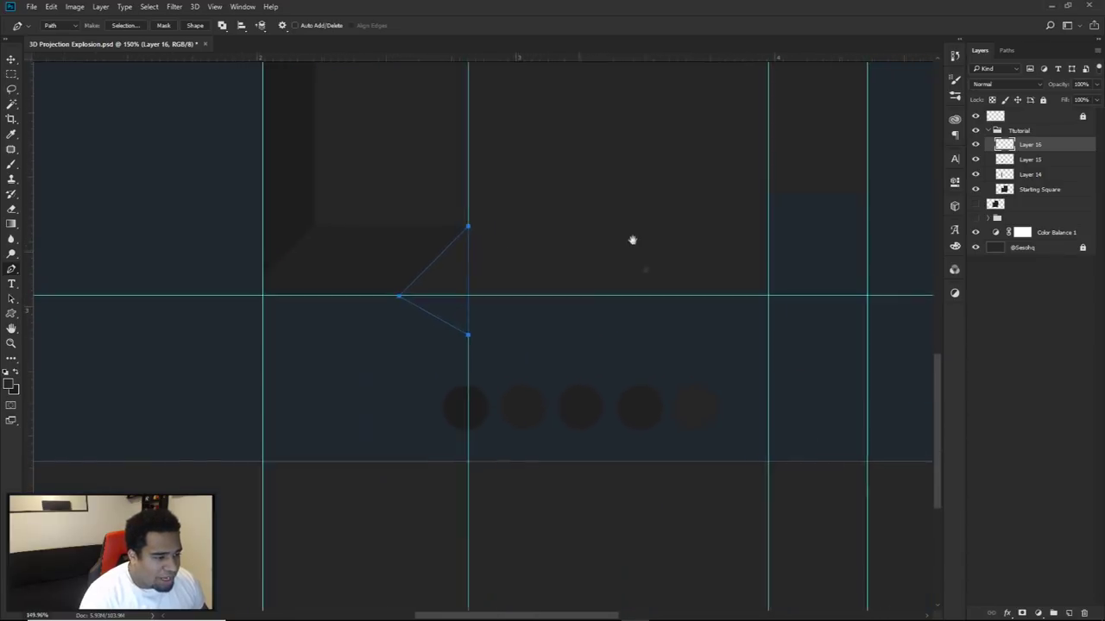
right_click(610, 255)
click(663, 319)
click(729, 291)
click(717, 301)
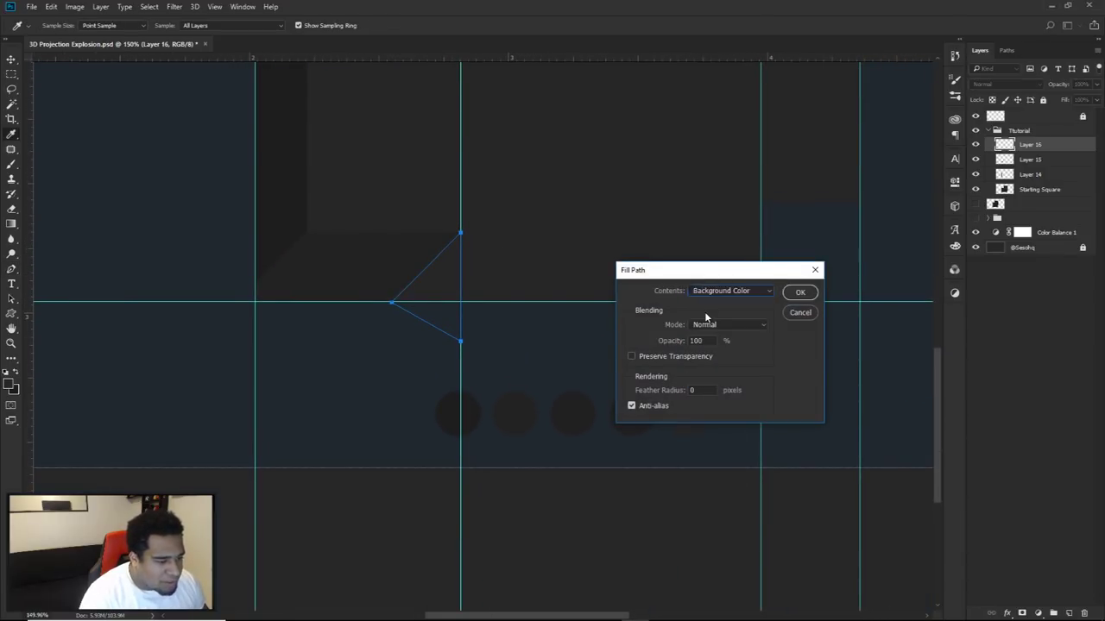
click(710, 293)
click(716, 301)
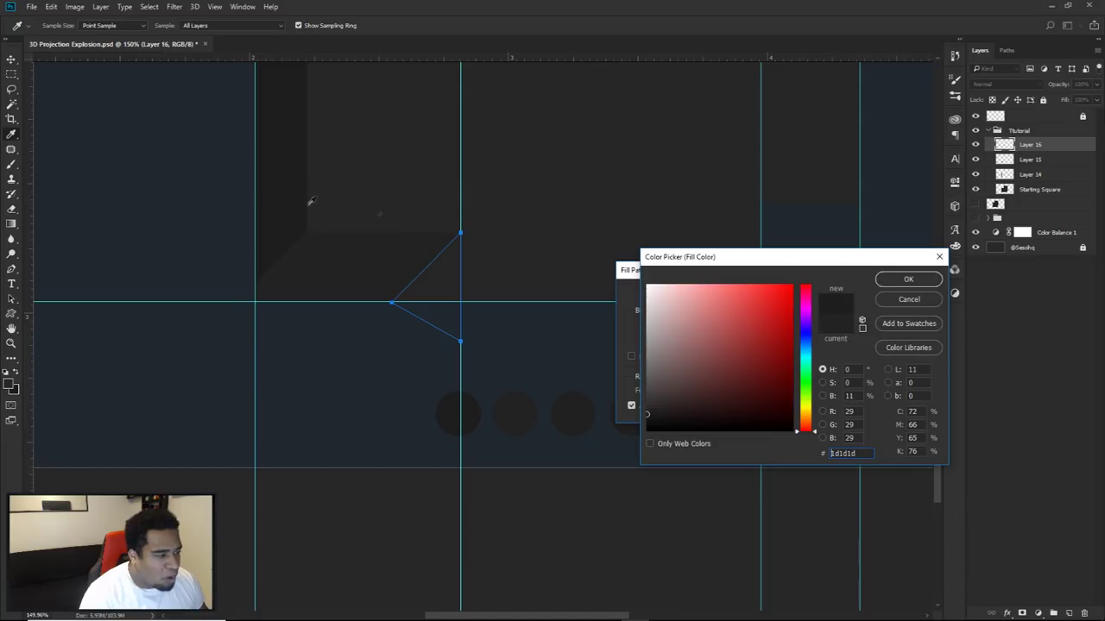
click(904, 280)
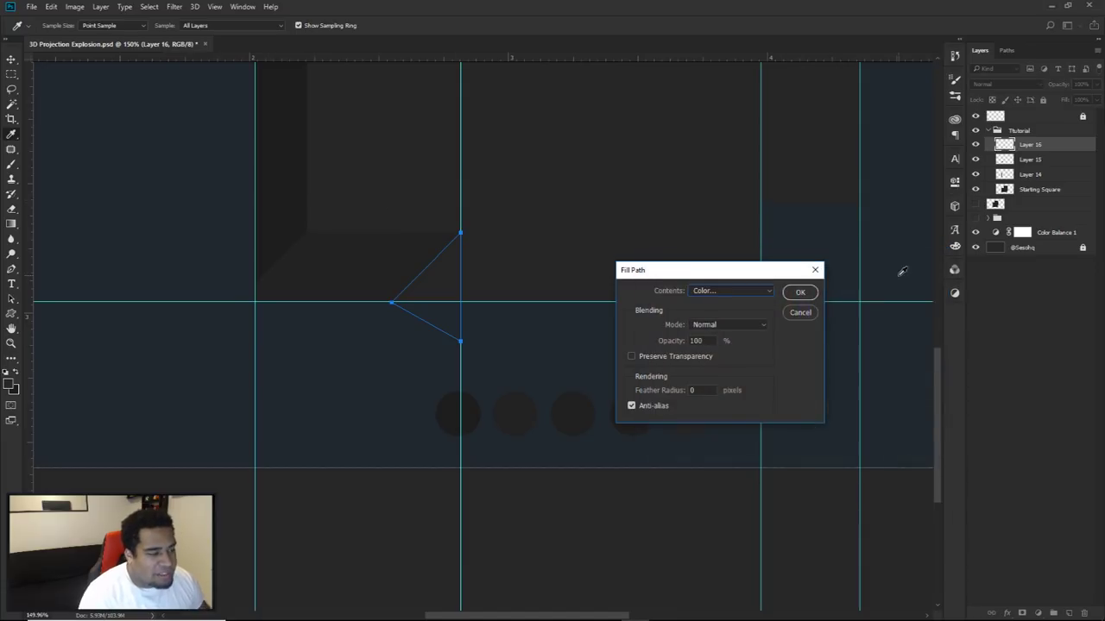
click(800, 291)
Step: Delete the triangle's path and hide the guides
right_click(542, 183)
click(580, 208)
key(ctrl+semicolon)
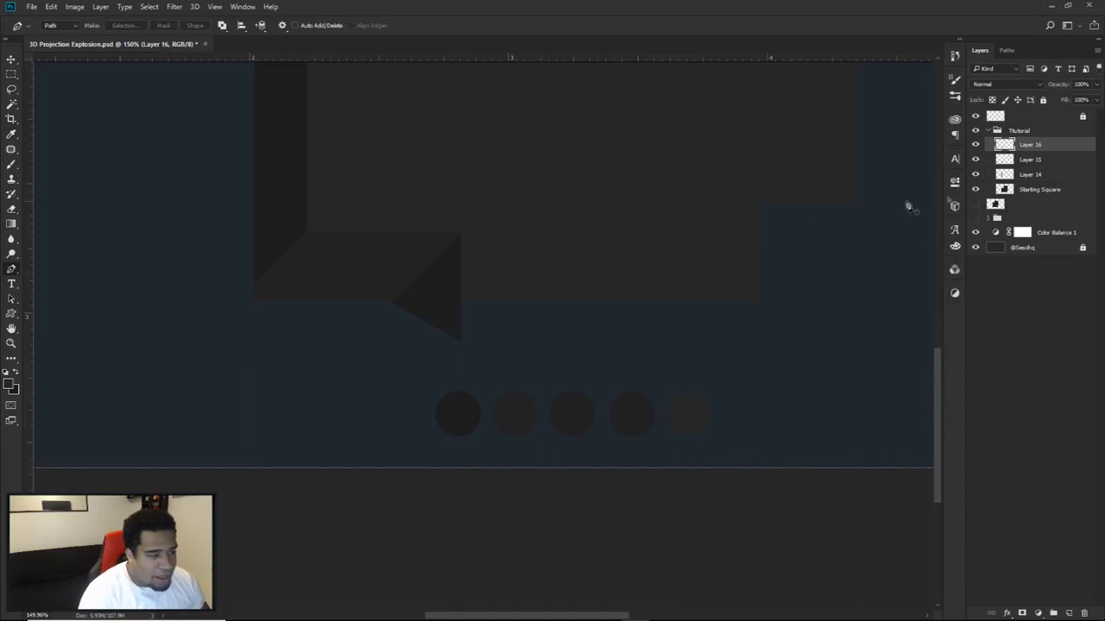
Step: Trim Layer 16's dark triangle to the Starting Square's outline by deleting the part below it, and clear the selection
ctrl+click(1005, 189)
key(m)
right_click(680, 218)
click(716, 232)
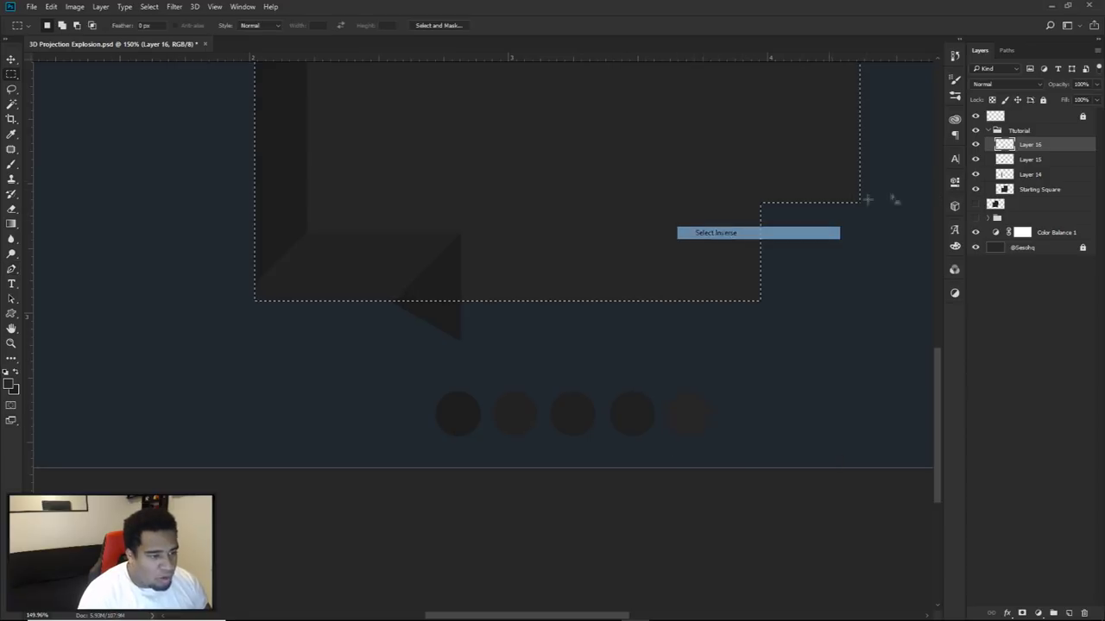
key(p)
key(v)
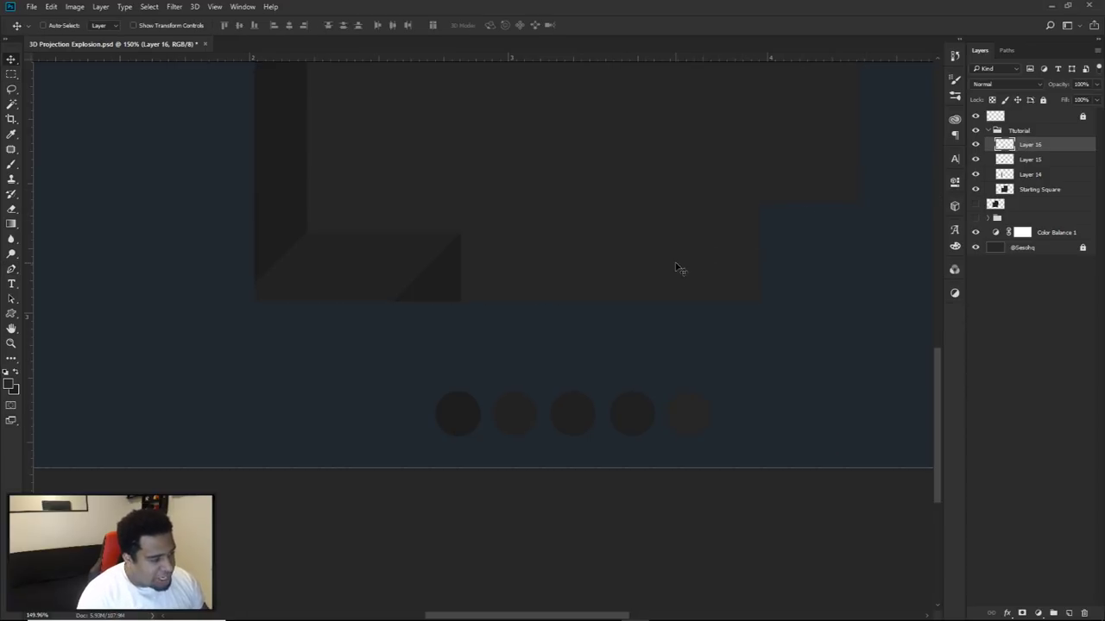
key(ctrl+d)
scroll(675, 265, down, 5)
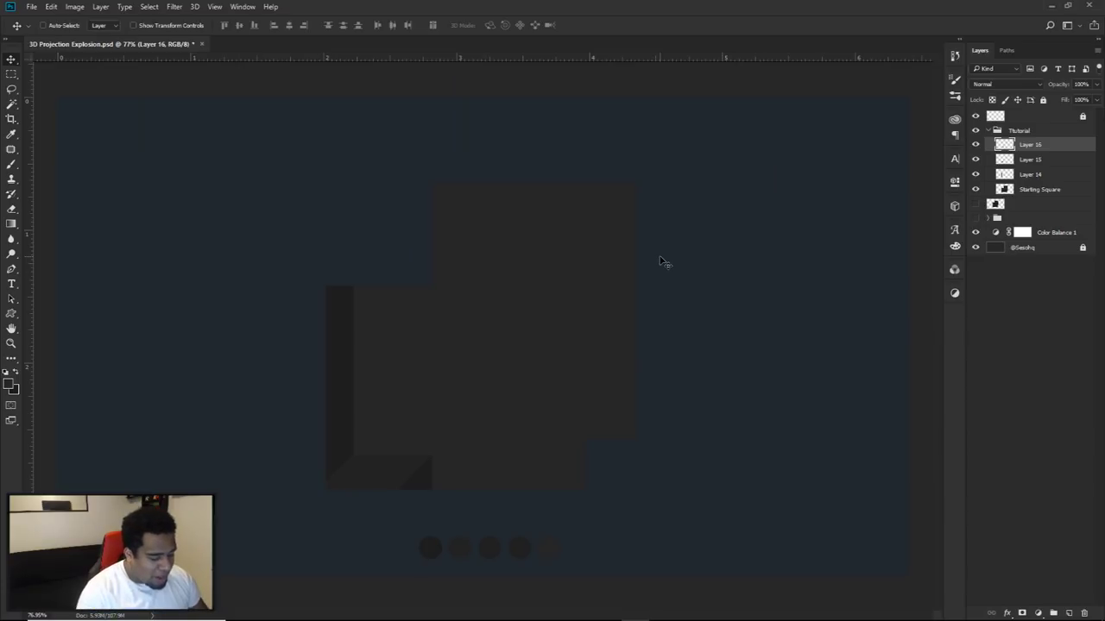
key(p)
scroll(444, 241, up, 6)
click(401, 352)
click(403, 268)
scroll(419, 246, down, 2)
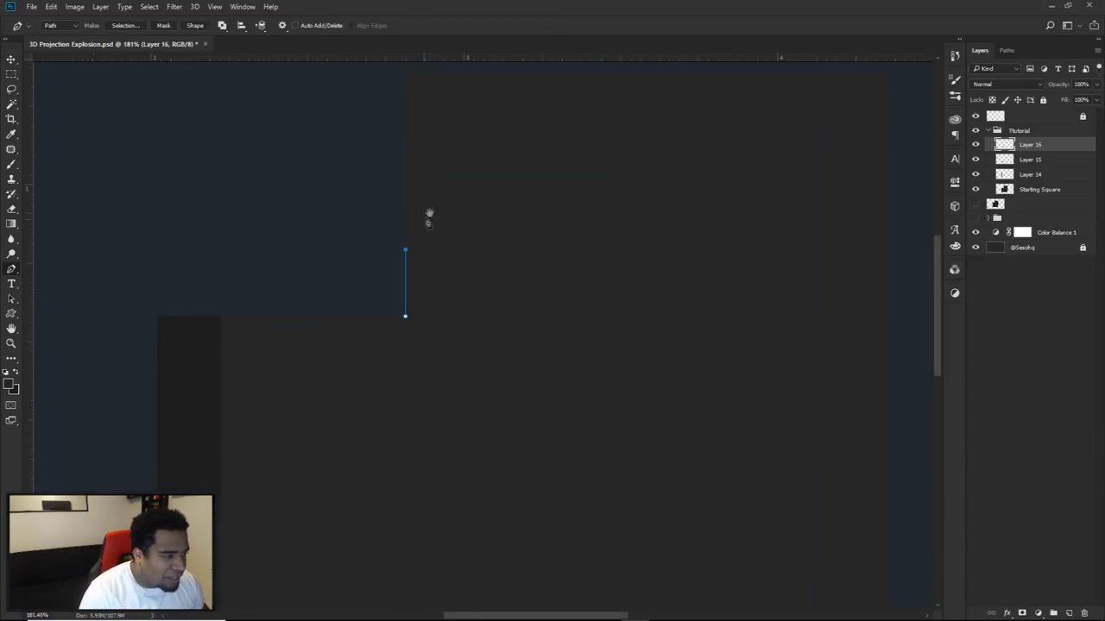
click(405, 161)
right_click(471, 173)
click(509, 196)
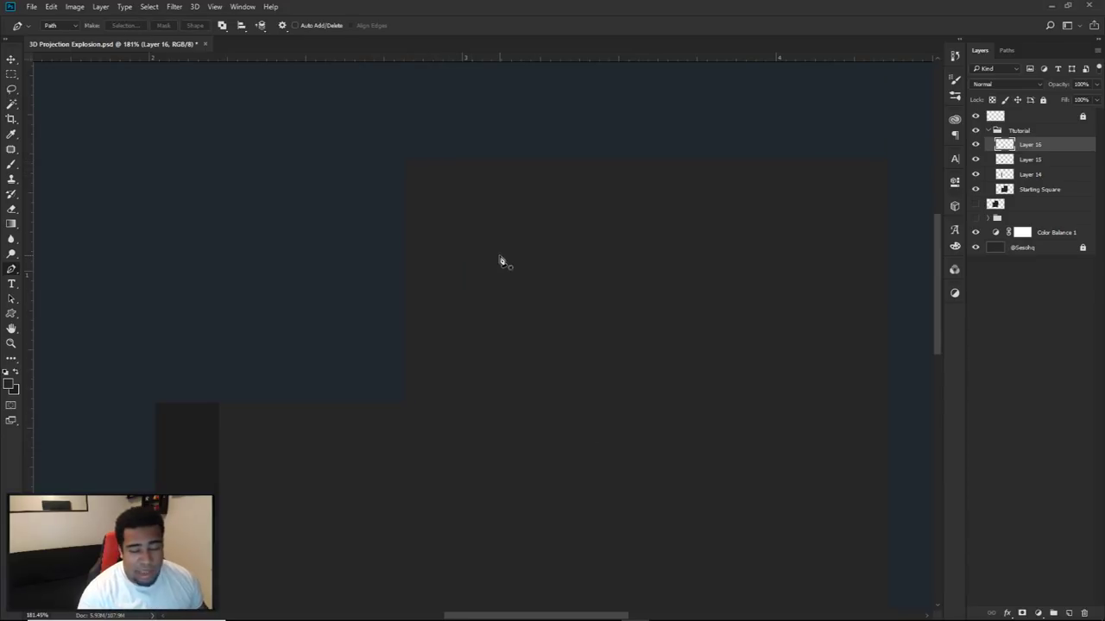
Step: Hide the guides and the Ttutorial group, collapse the group, and show the finished reference artwork layer to examine its faces
scroll(501, 260, down, 4)
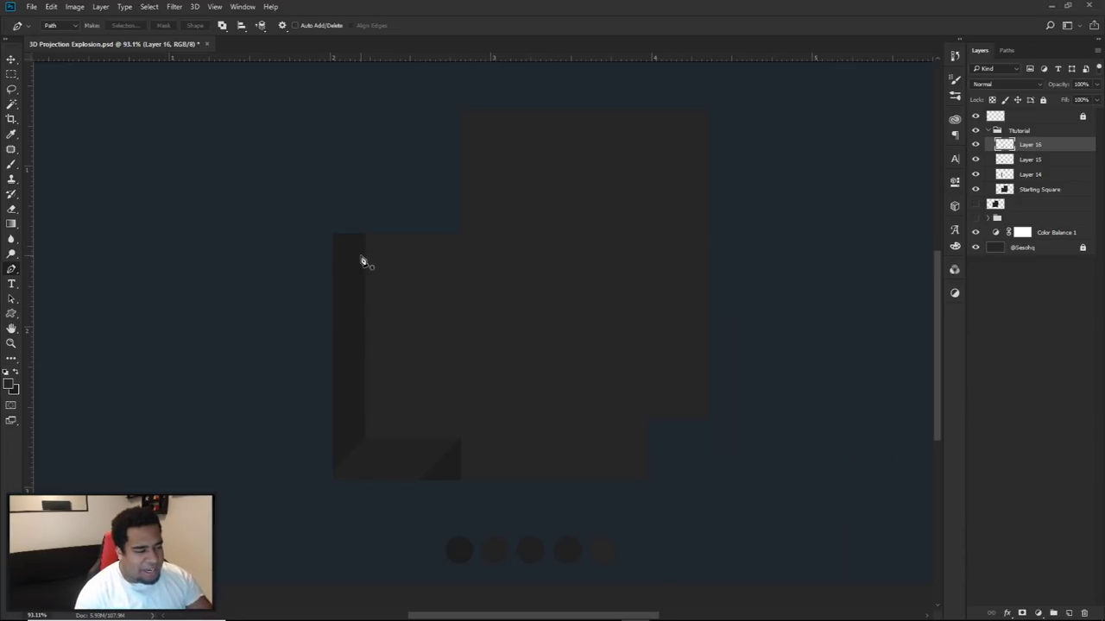
key(ctrl+semicolon)
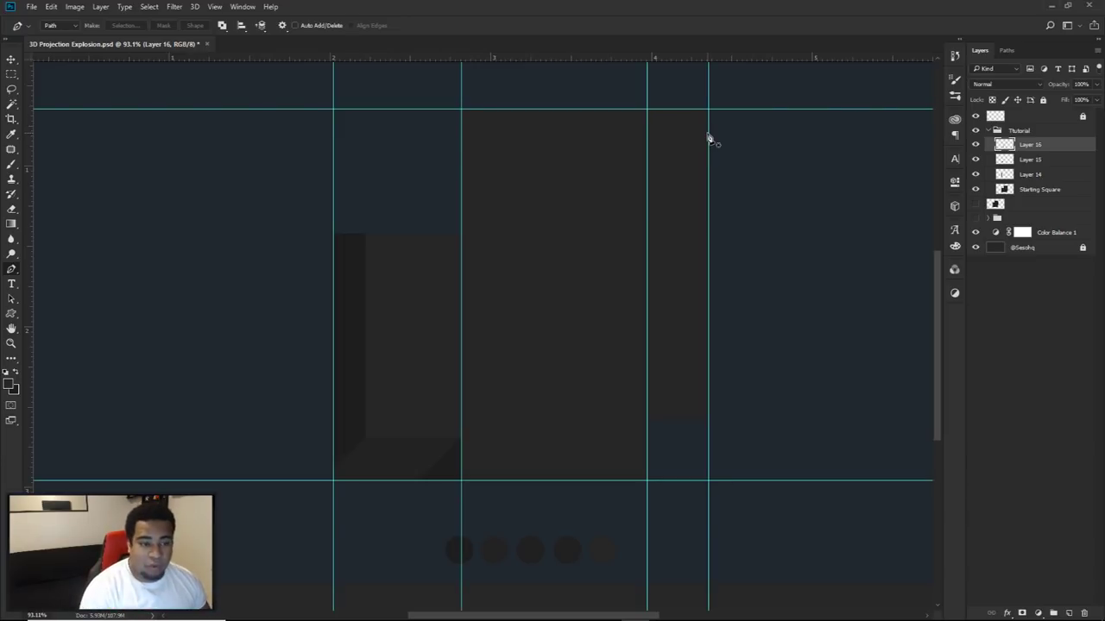
click(975, 130)
click(989, 131)
click(975, 145)
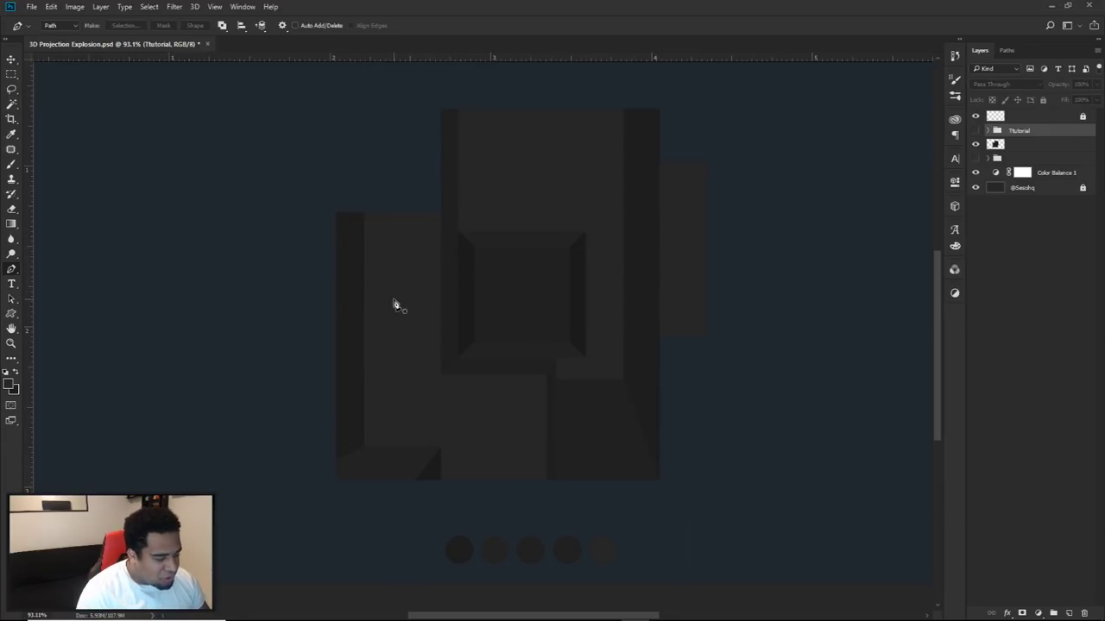
Step: On a new layer above the Ttutorial group, mark the left block's front, side and bottom faces with white brush dots
click(1068, 613)
key(b)
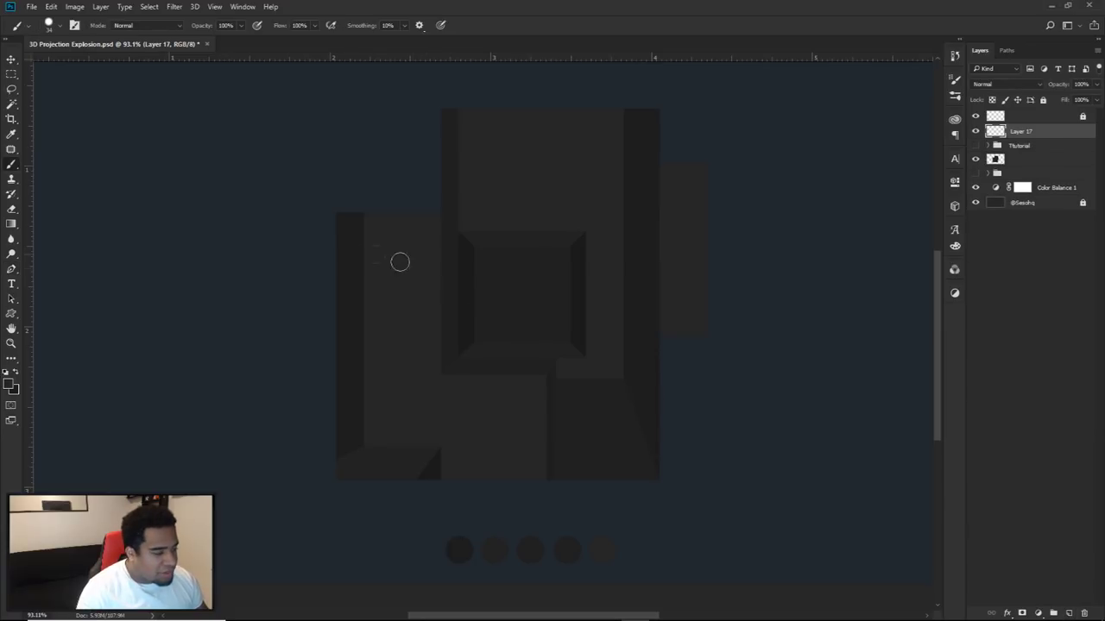
click(7, 379)
click(910, 277)
click(372, 192)
mouse_move(338, 207)
mouse_down()
mouse_move(387, 490)
mouse_move(444, 422)
mouse_move(431, 191)
mouse_up()
key(ctrl+z)
click(413, 306)
click(352, 337)
click(380, 460)
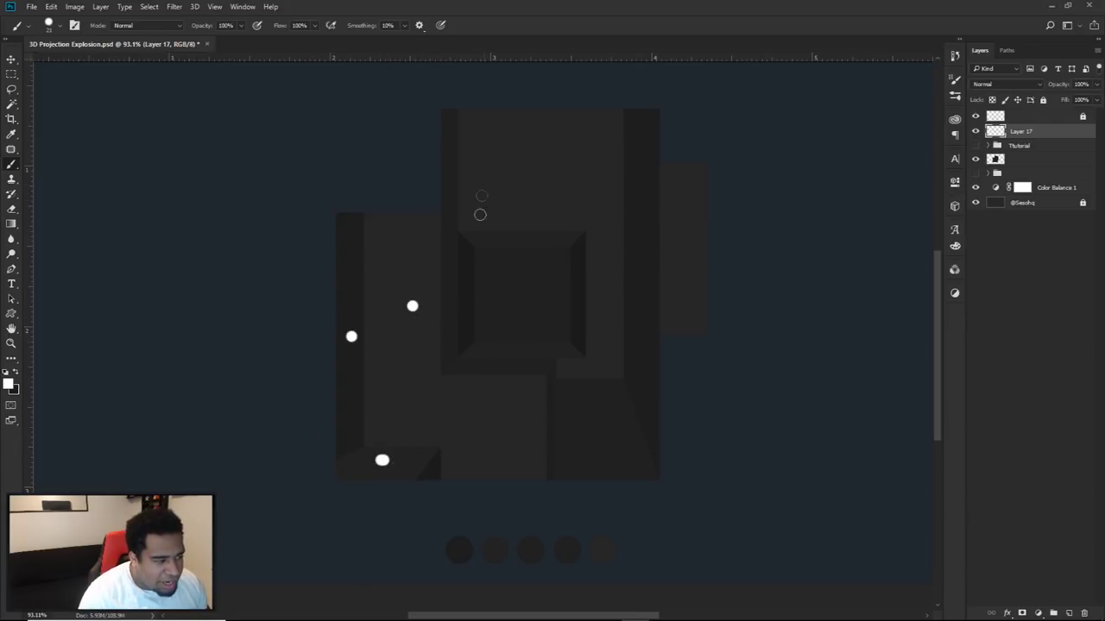
Step: Try outlining the dark right-hand side face with straight white brush strokes extending past the block, and undo them
mouse_move(468, 104)
mouse_down()
mouse_move(630, 251)
mouse_move(628, 481)
mouse_move(494, 187)
mouse_up()
key(ctrl+z)
click(621, 100)
mouse_move(622, 101)
mouse_down()
mouse_move(633, 359)
mouse_move(669, 484)
mouse_move(748, 250)
mouse_move(707, 112)
mouse_move(649, 106)
mouse_up()
key(ctrl+z)
click(624, 101)
shift+click(623, 527)
shift+click(754, 483)
shift+click(740, 103)
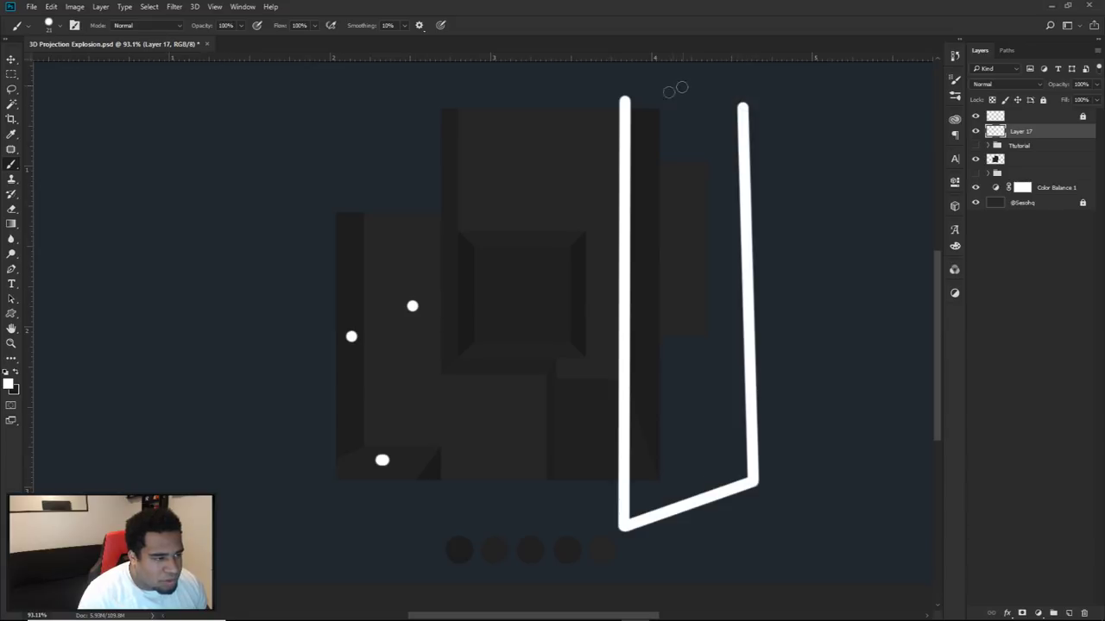
key(ctrl+z)
key(ctrl+z)
key(ctrl+z)
key(ctrl+z)
Step: Mark the tall block's front, recess, side and underside and the lower-right face with white brush strokes, and delete the annotation layer
click(543, 173)
click(508, 288)
drag(516, 298, 503, 291)
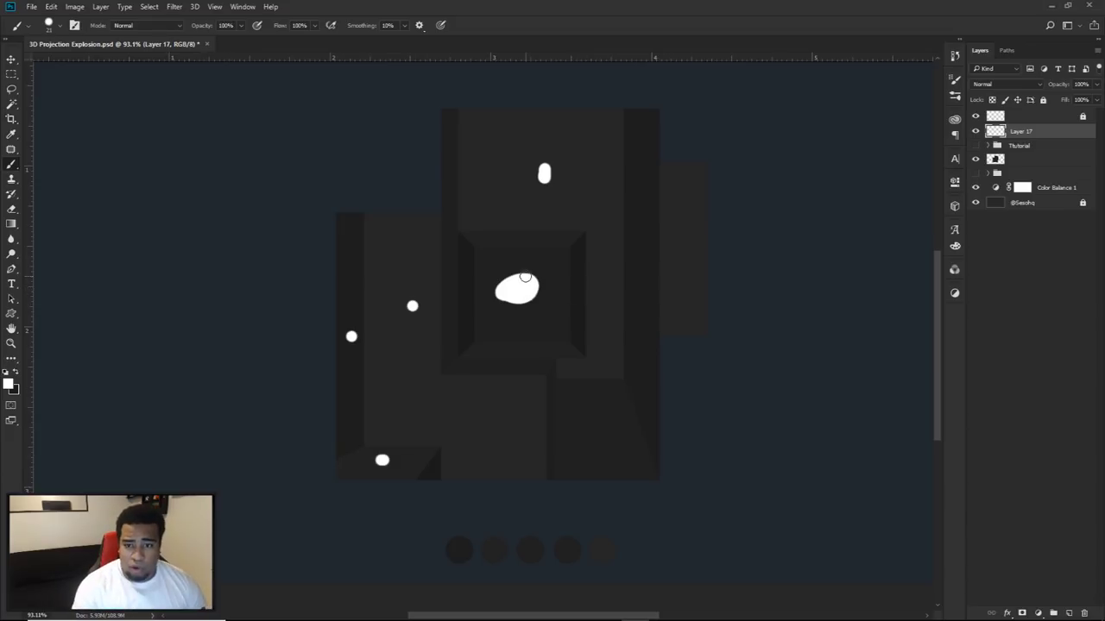
drag(450, 197, 452, 295)
drag(474, 365, 530, 365)
drag(572, 430, 602, 424)
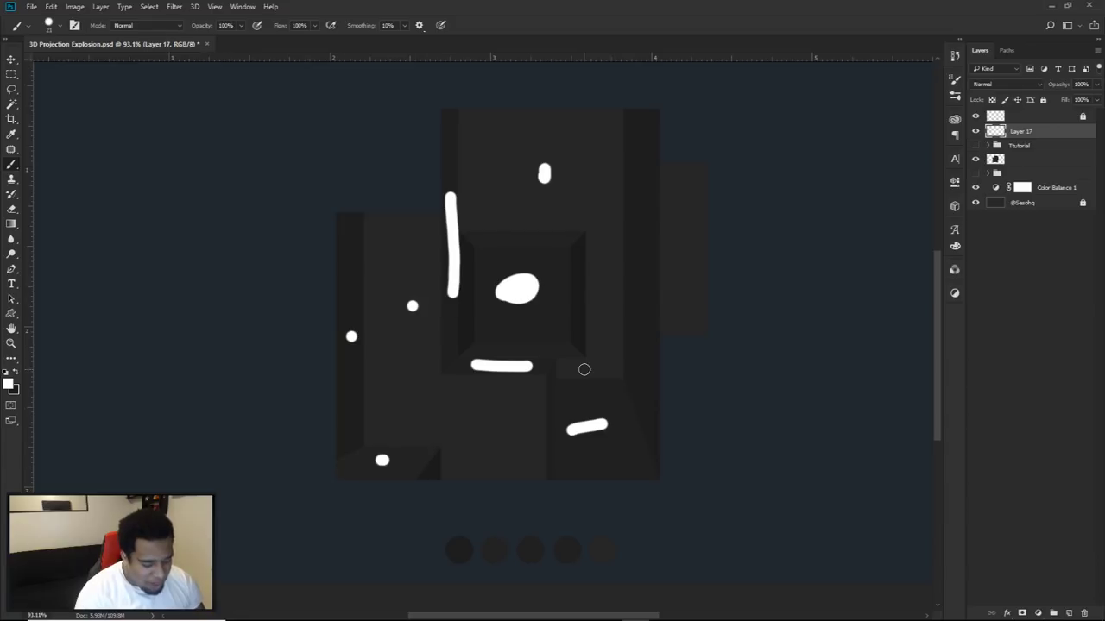
key(Delete)
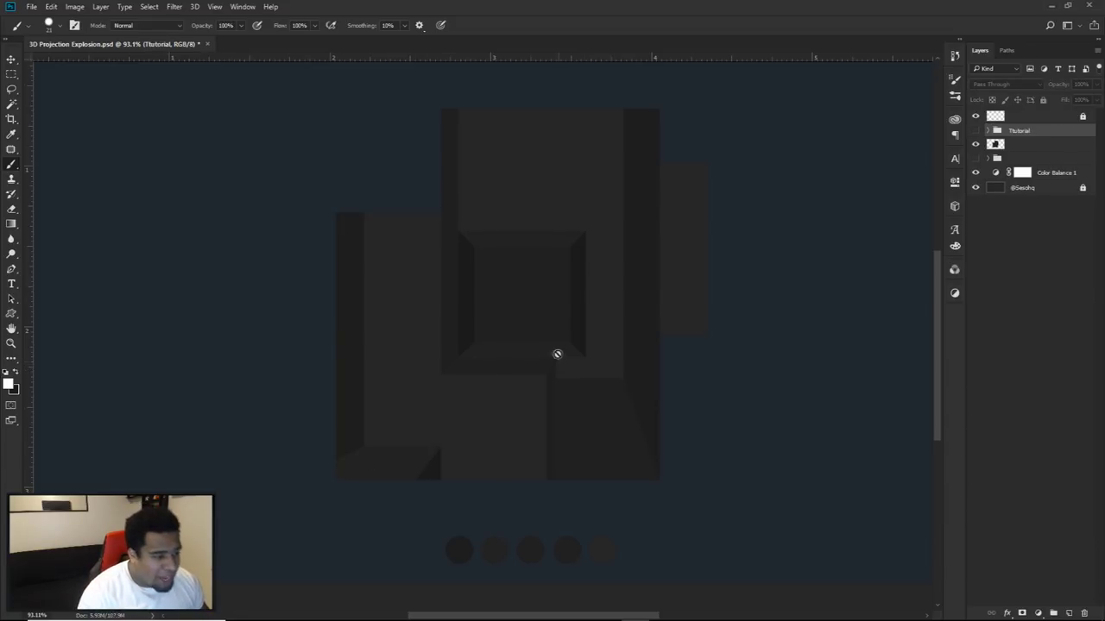
Step: Expand the Ttutorial group, select Layer 16, and show the group again in place of the finished reference artwork
key(v)
click(988, 132)
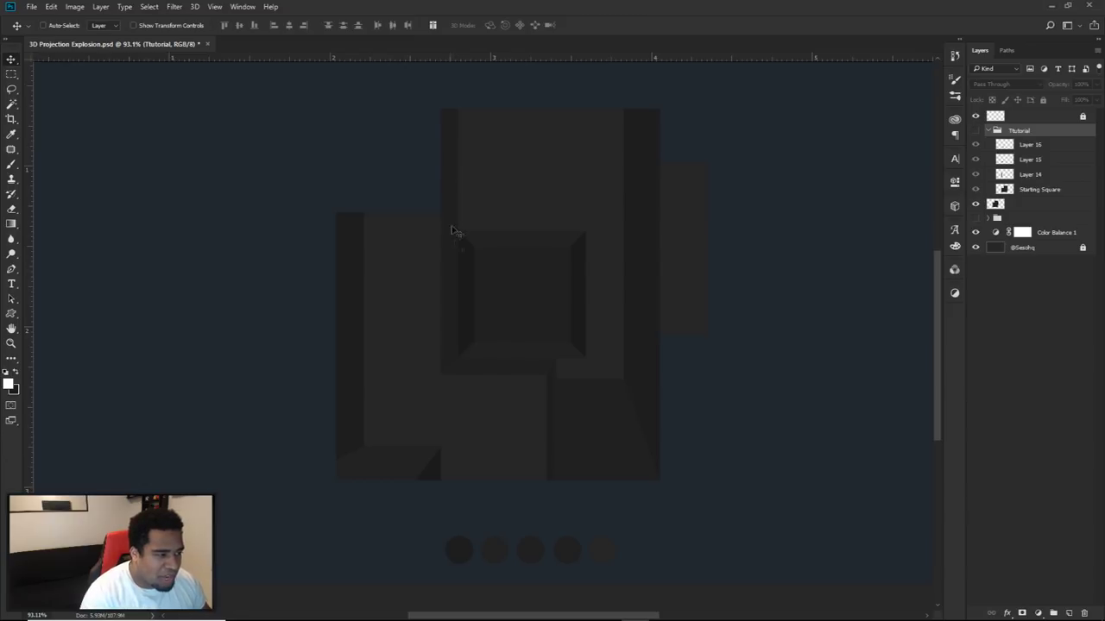
click(1007, 144)
alt+click(976, 144)
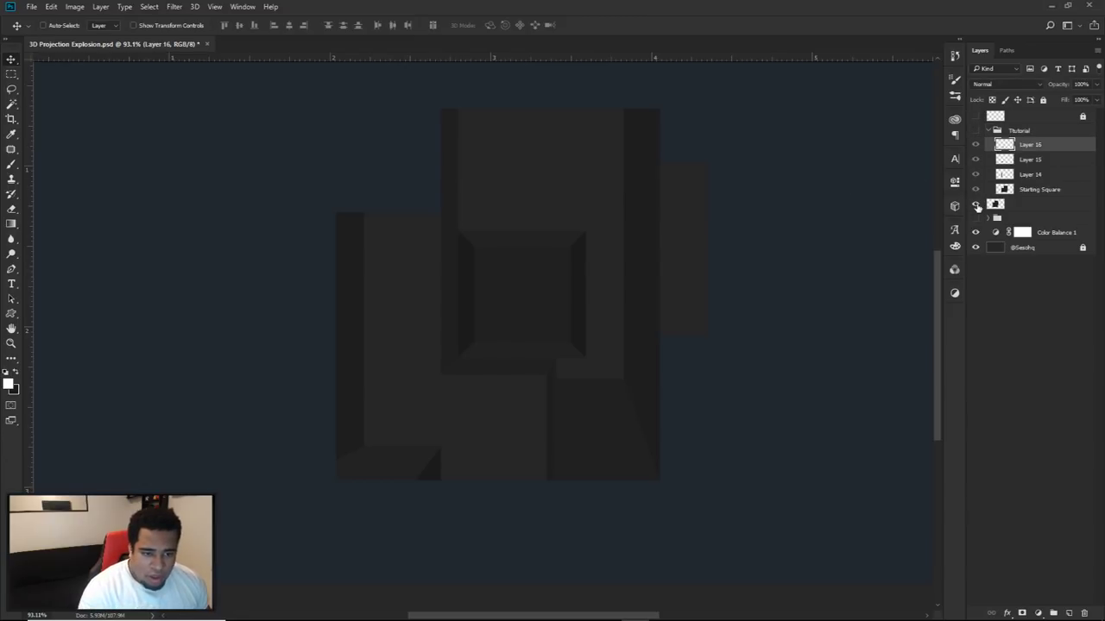
alt+click(977, 145)
Step: On a new layer above Layer 16, start a pen path straight down from the tall block's upper-left corner, ending below the notch
key(p)
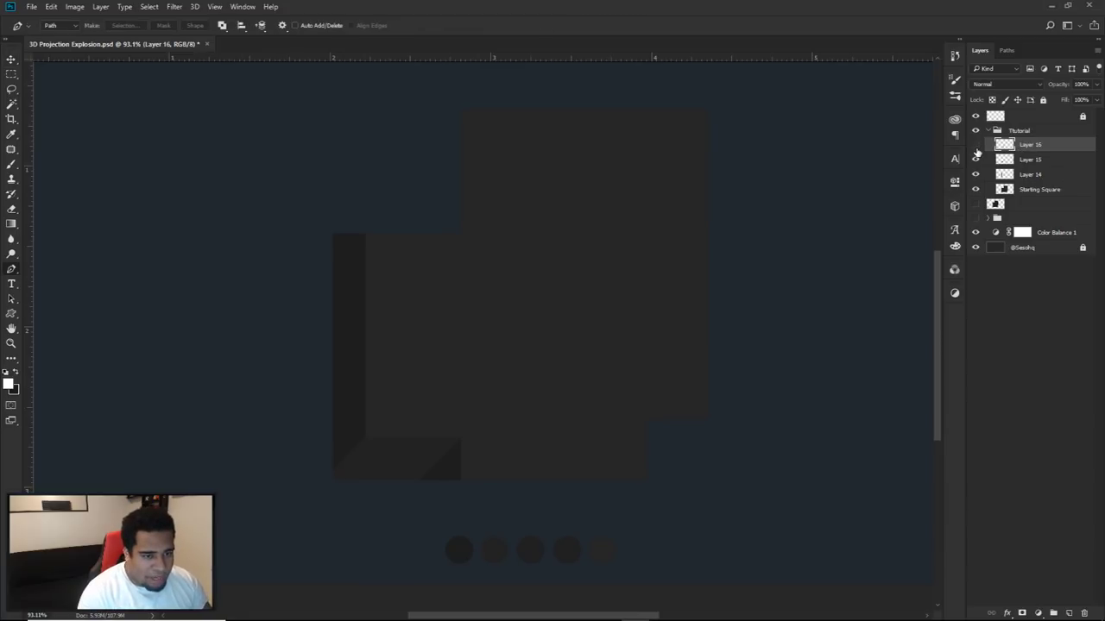
click(1070, 612)
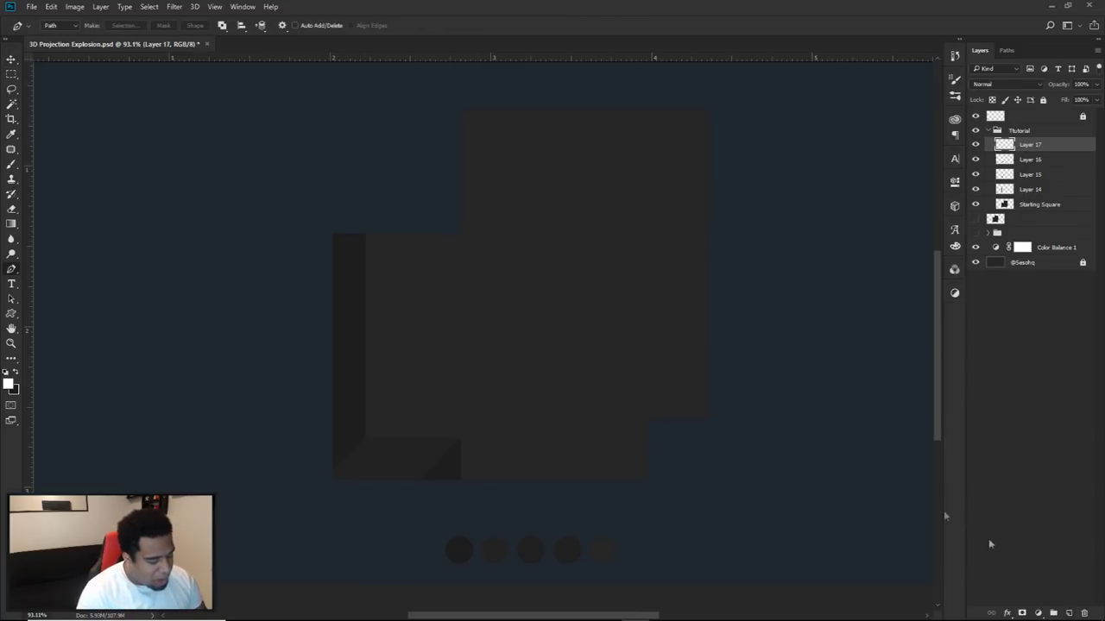
scroll(469, 121, up, 5)
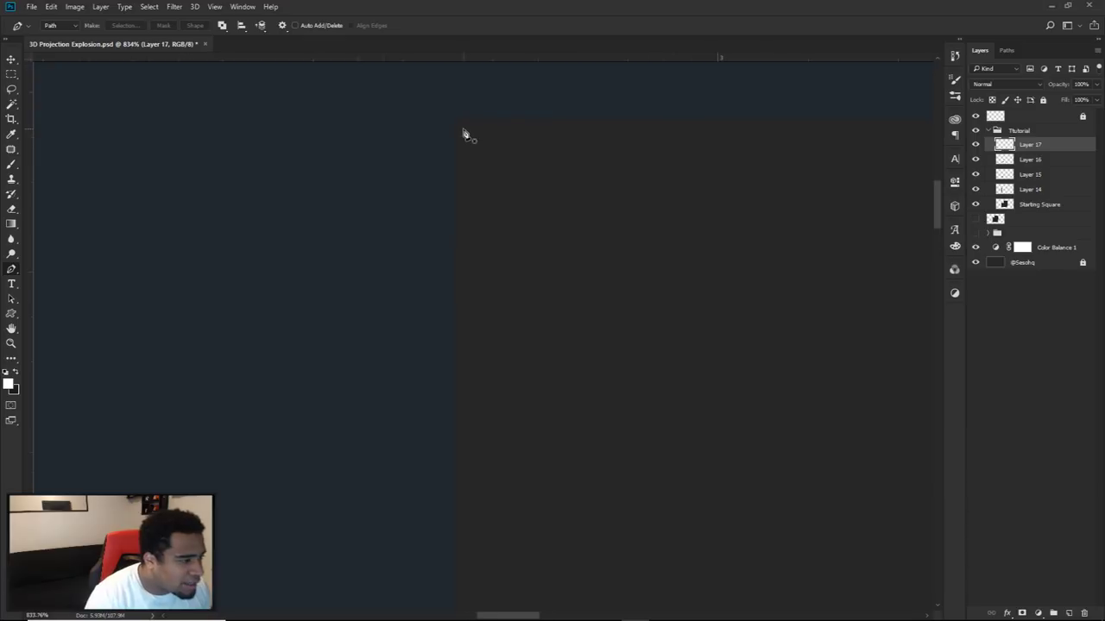
scroll(457, 122, up, 3)
click(450, 115)
shift+click(504, 434)
scroll(480, 286, up, 3)
scroll(488, 282, down, 1)
scroll(487, 282, down, 5)
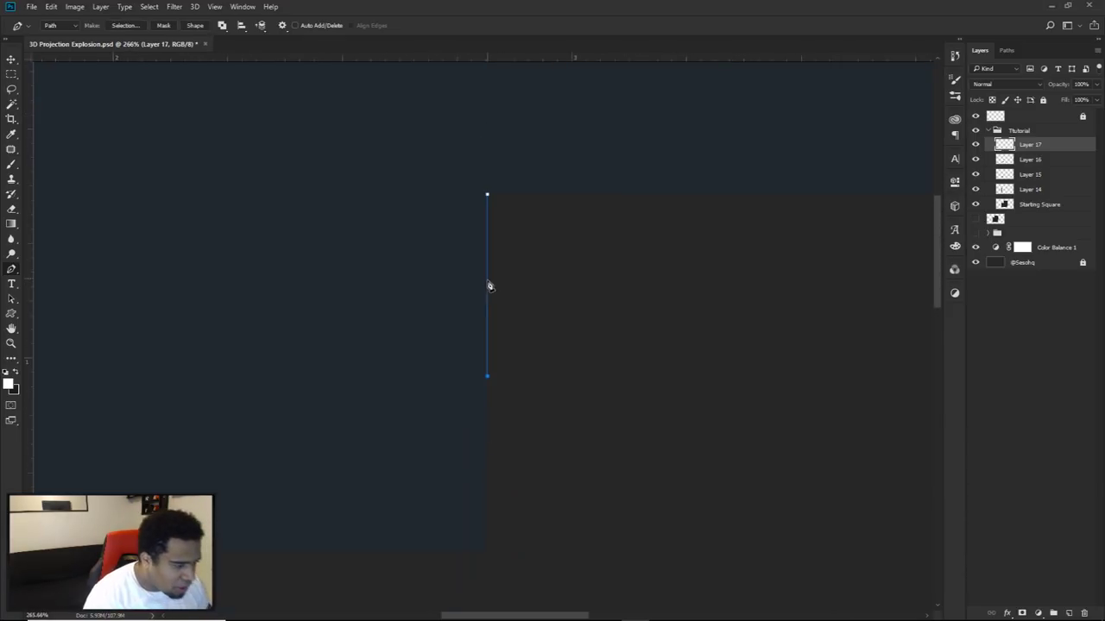
scroll(522, 319, down, 3)
scroll(535, 300, down, 2)
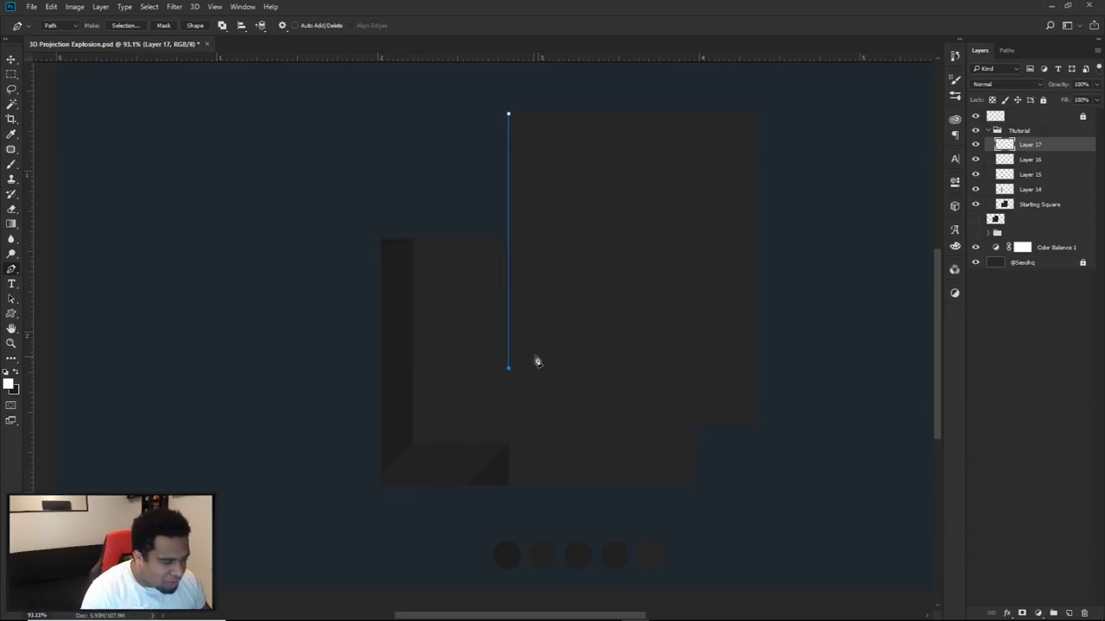
Step: Close the path as a narrow vertical side face with a slanted lower end, extending slightly above the tall block's upper edge
drag(508, 368, 536, 344)
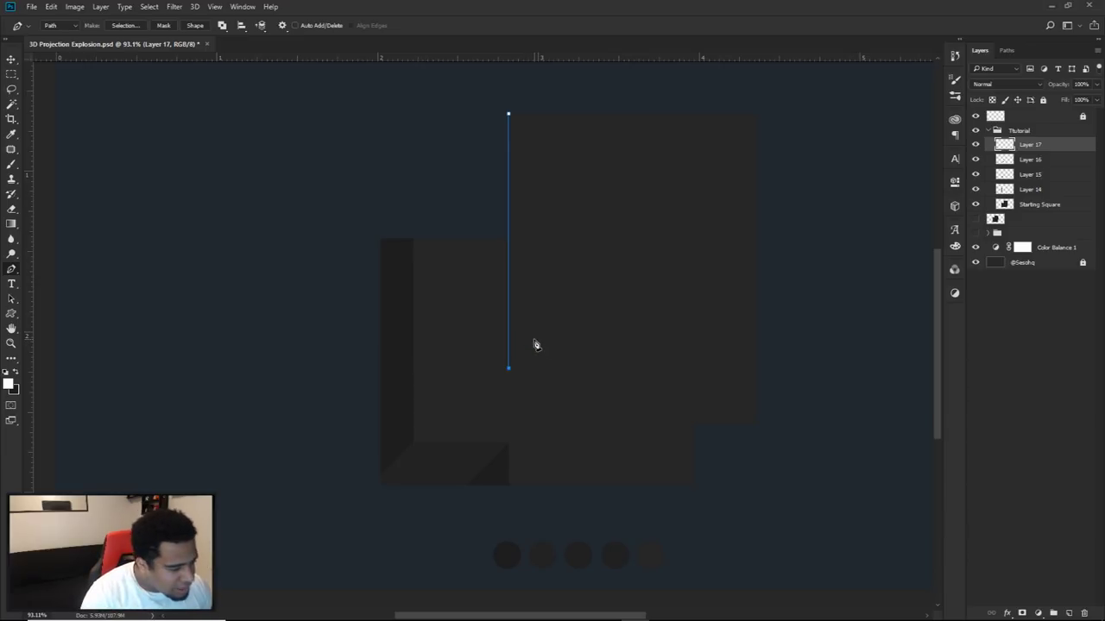
click(533, 343)
click(533, 100)
click(499, 101)
click(511, 115)
Step: Fill the side-face path with the dark gray sampled from the fourth color circle, then delete the path
scroll(789, 234, right, 2)
right_click(686, 288)
click(716, 365)
click(729, 291)
click(717, 319)
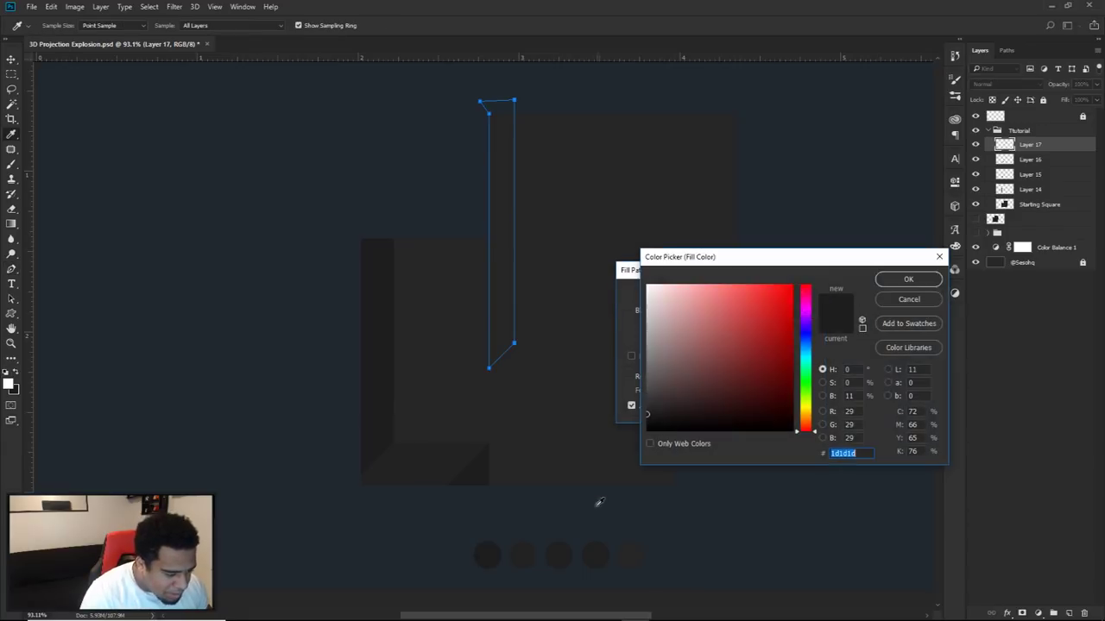
click(593, 550)
click(884, 281)
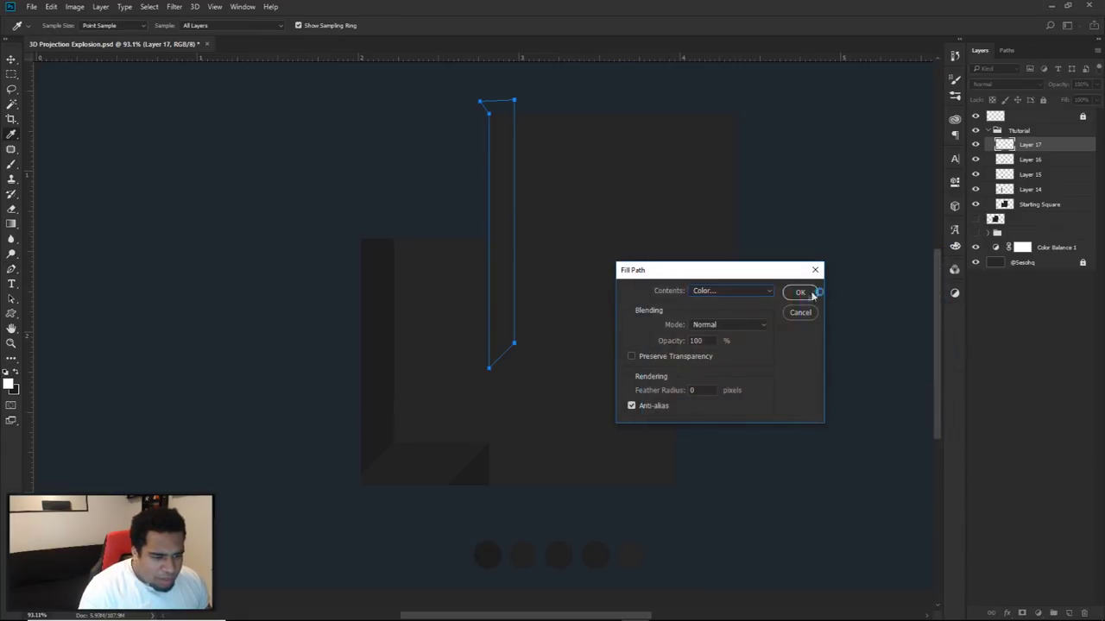
click(799, 289)
right_click(599, 234)
click(626, 252)
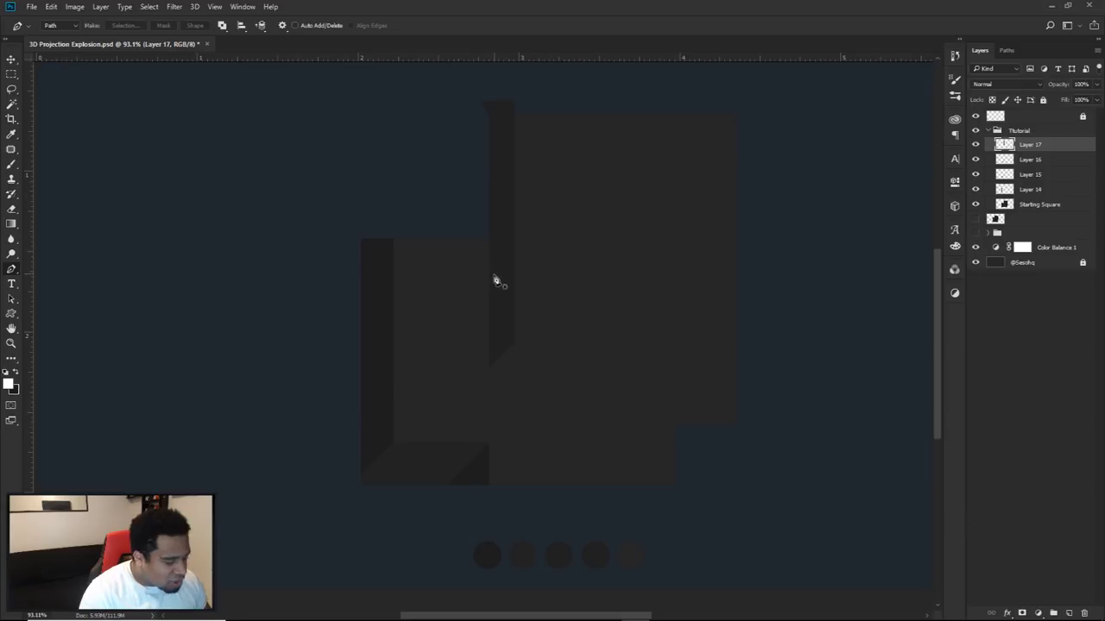
Step: Try moving the tall block's side face onto the left block's side face to compare shades, and undo the move
key(v)
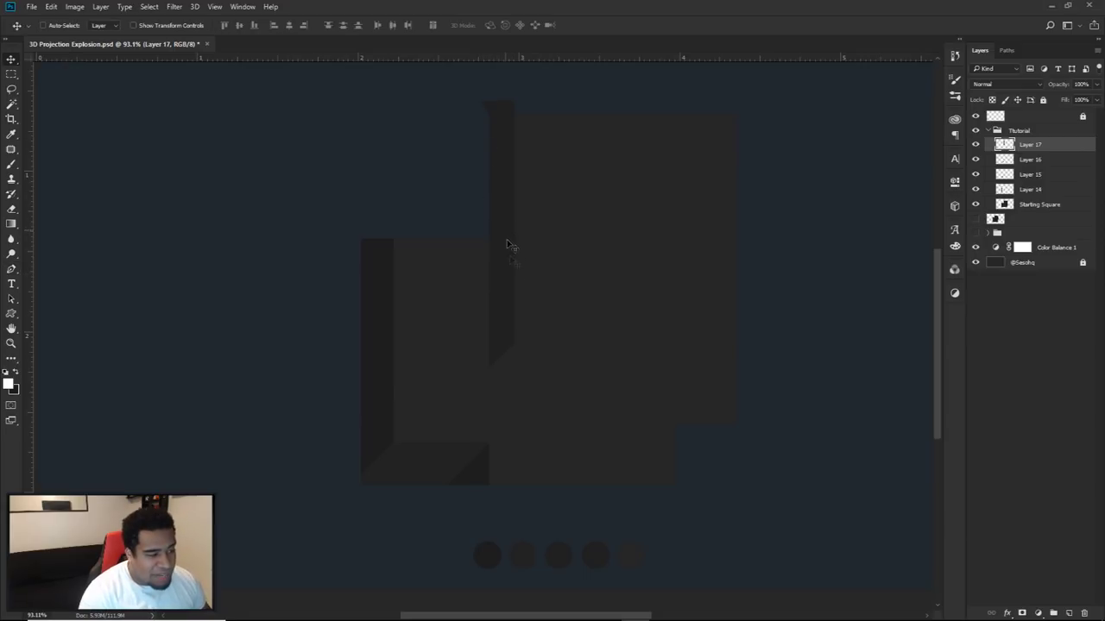
drag(515, 271, 411, 326)
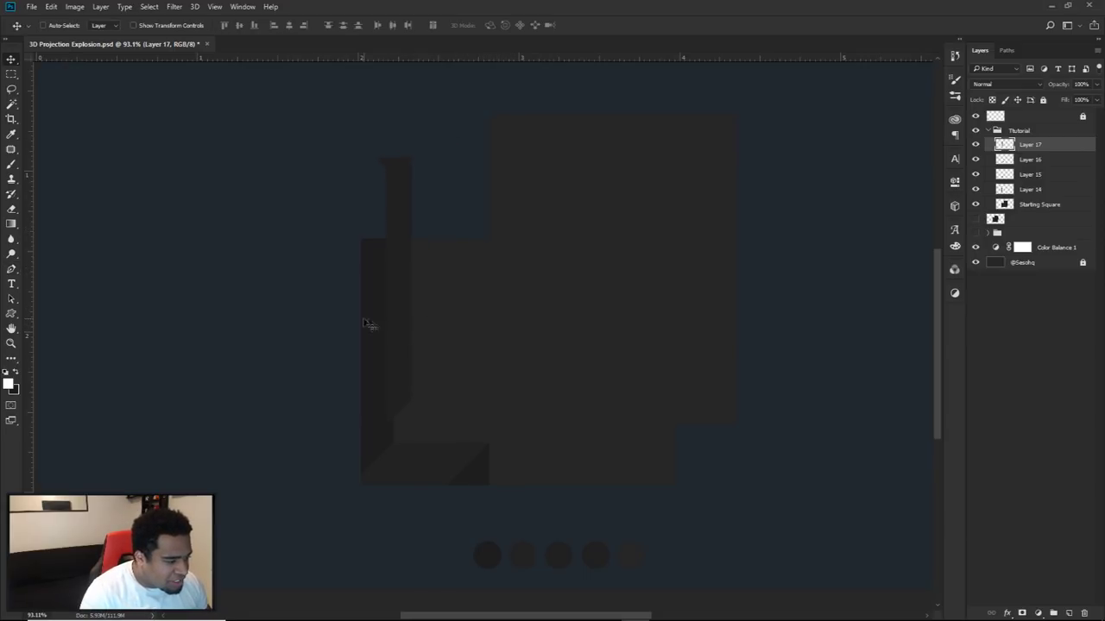
key(ctrl+z)
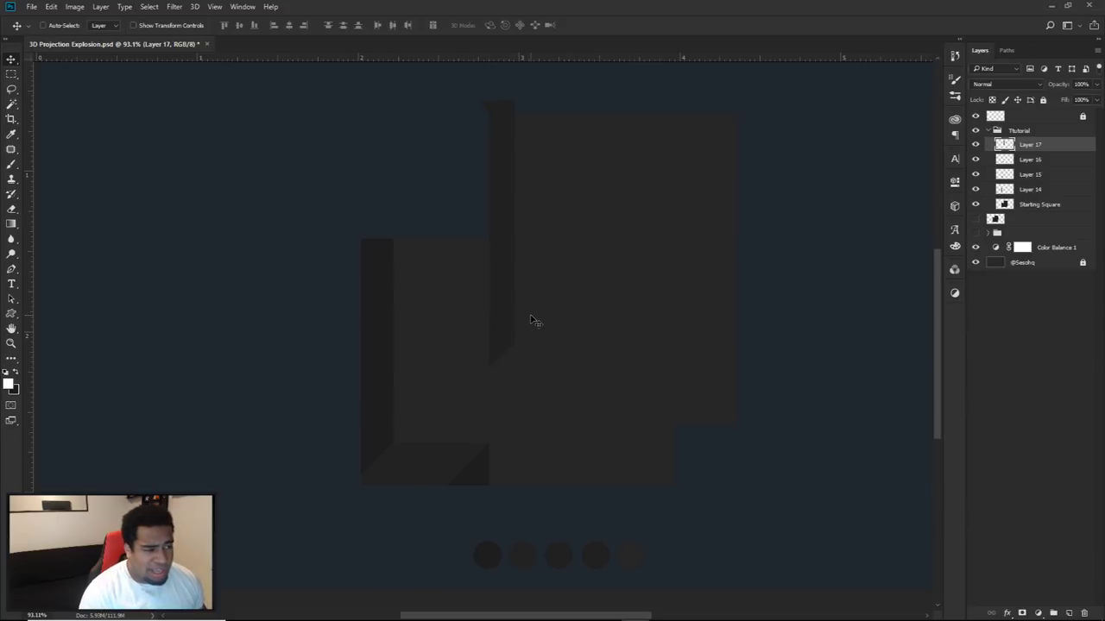
Step: Trim the side face on Layer 17 to the Starting Square outline by deleting everything outside it, and deselect
ctrl+click(1004, 205)
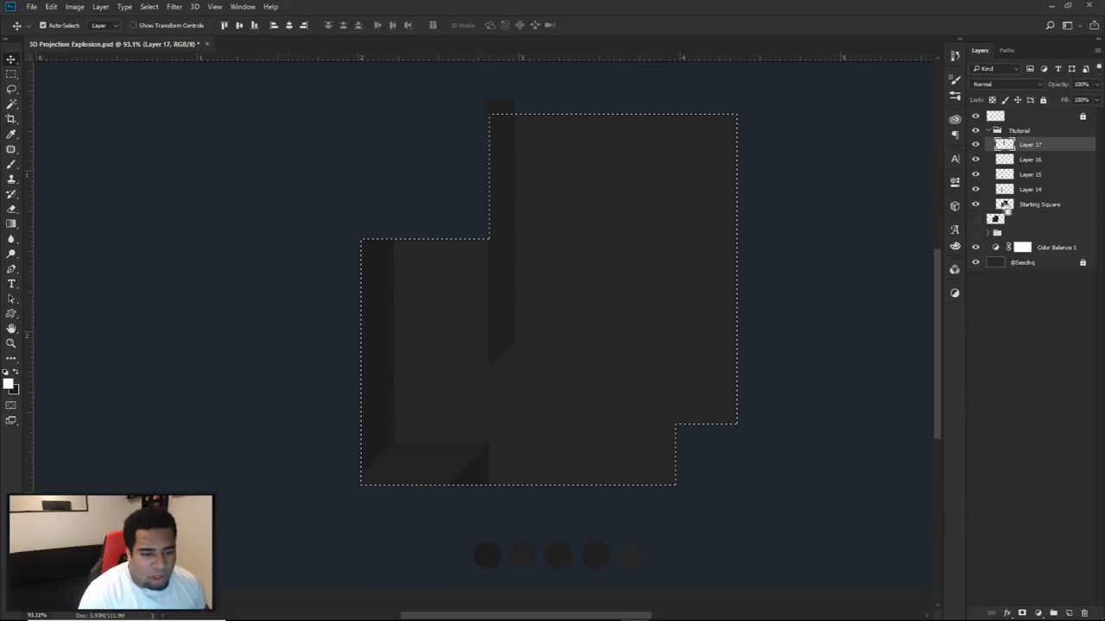
key(m)
right_click(665, 261)
click(691, 283)
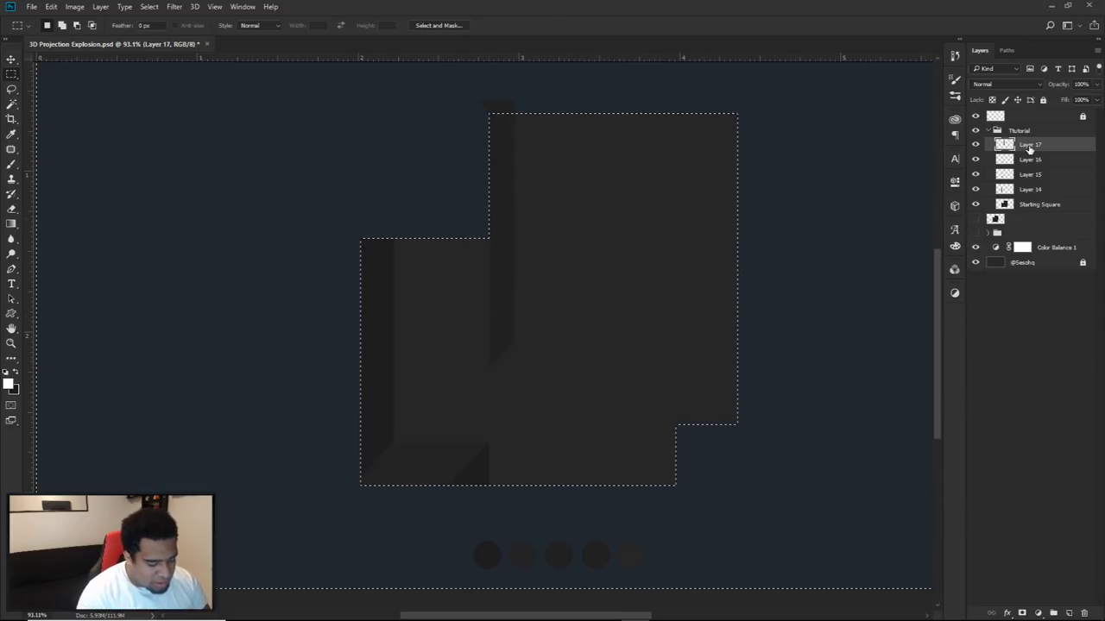
key(v)
key(ctrl+d)
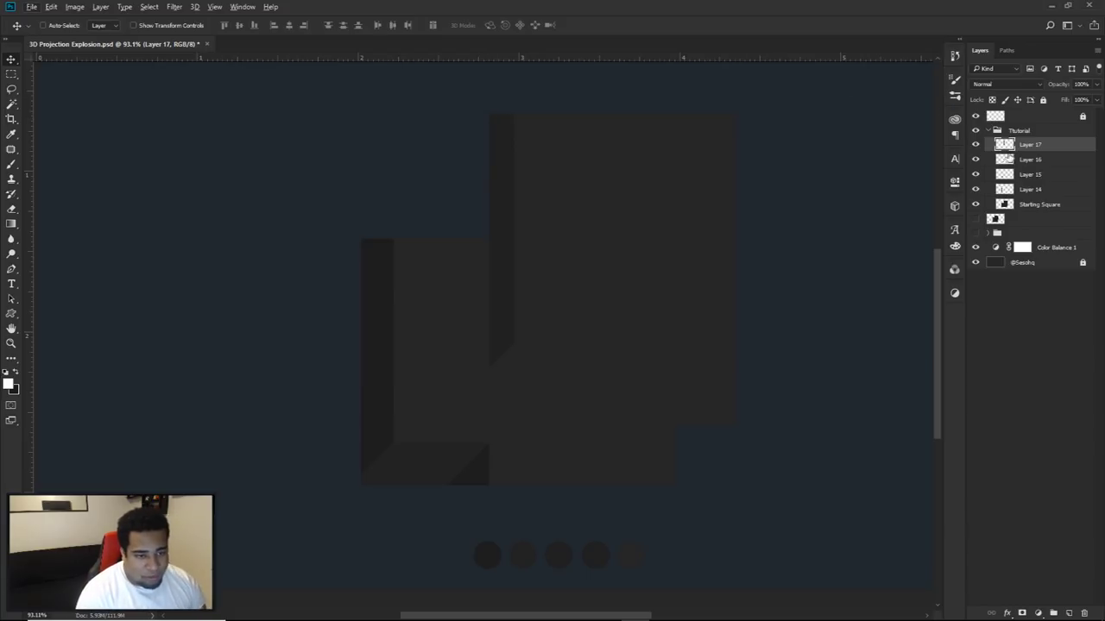
Step: On a new layer above Layer 17, start a pen path along the slanted lower end of the tall block's side face
click(1069, 612)
key(p)
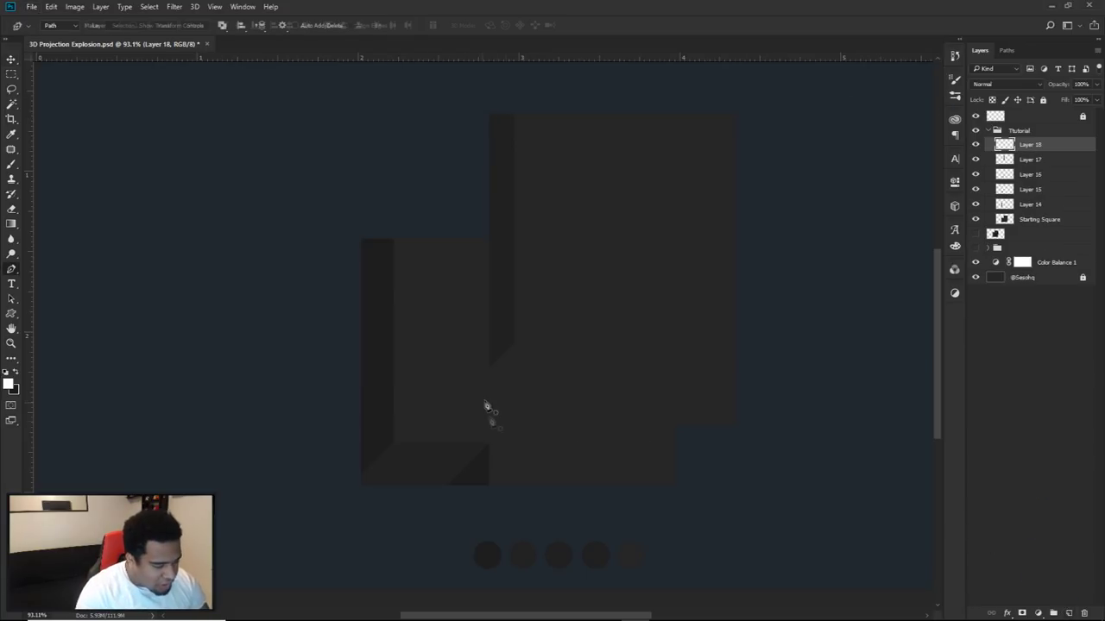
scroll(492, 421, up, 6)
click(470, 374)
click(639, 203)
scroll(683, 274, down, 3)
scroll(684, 273, down, 5)
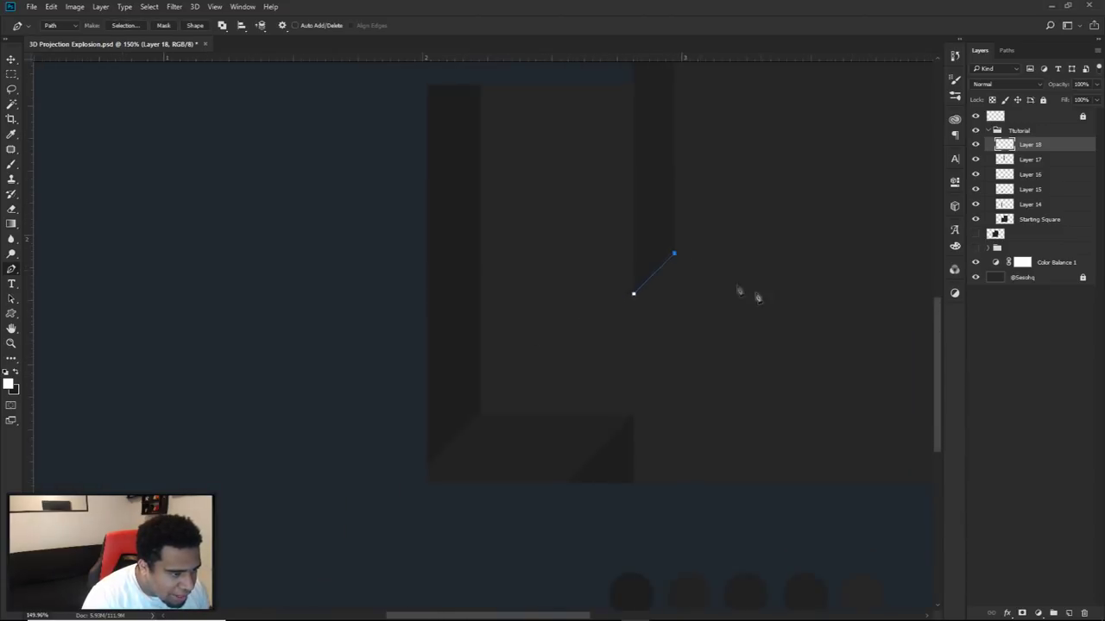
Step: Close the path as a parallelogram for the tall block's underside and adjust its lower-right point to level the lower edge
click(518, 267)
click(493, 291)
scroll(413, 294, up, 2)
click(412, 294)
scroll(540, 294, up, 2)
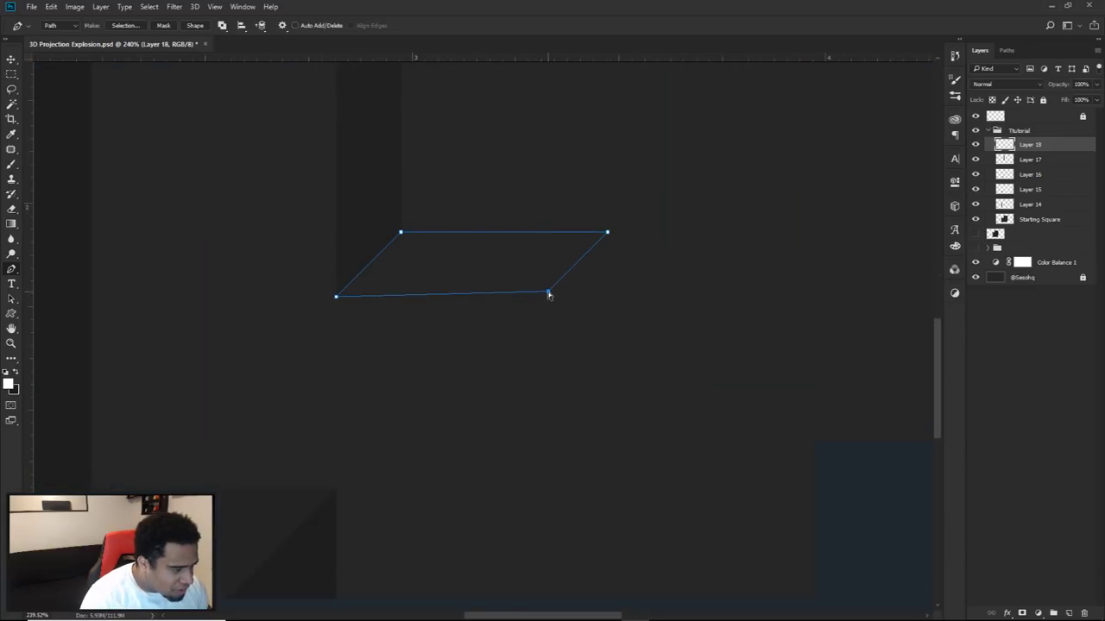
scroll(549, 295, up, 3)
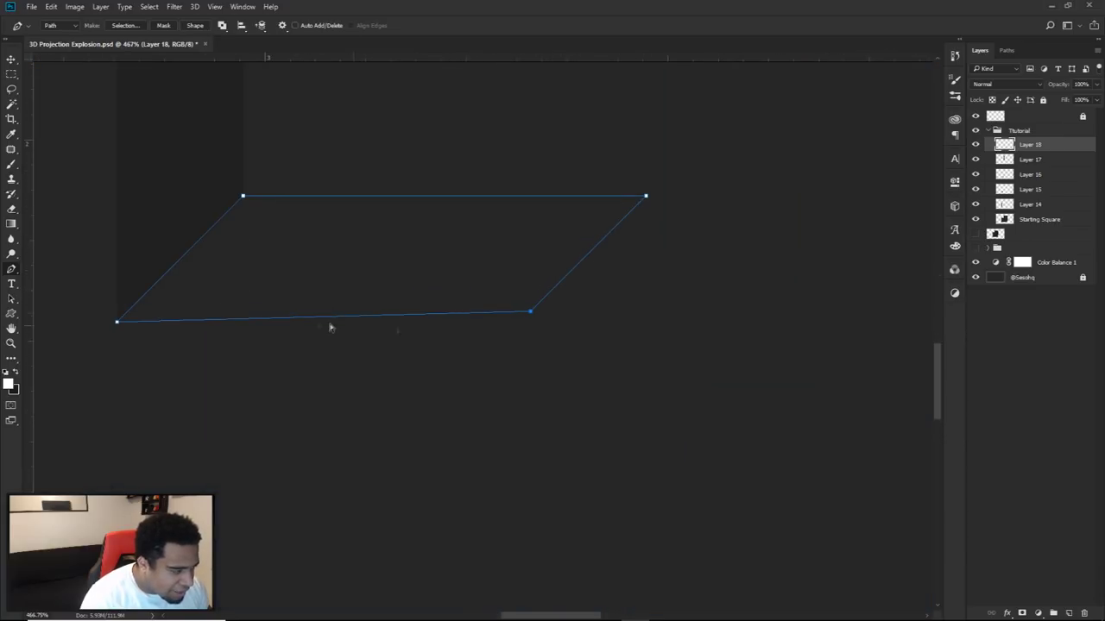
mouse_move(531, 313)
mouse_down()
mouse_move(509, 329)
mouse_move(519, 323)
mouse_up()
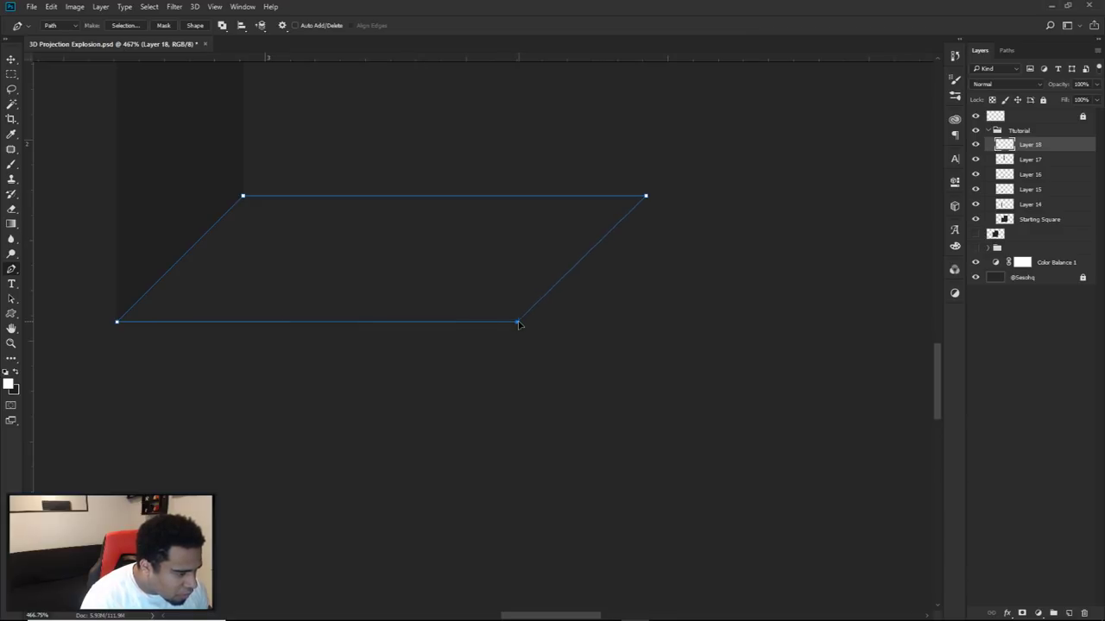
scroll(561, 324, down, 5)
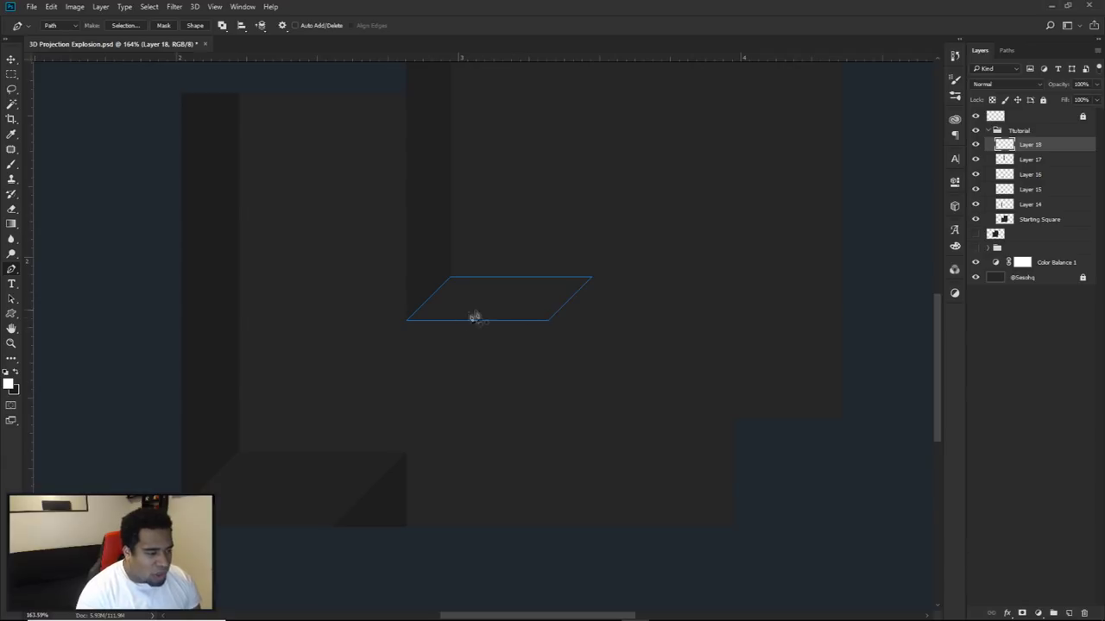
scroll(570, 332, down, 3)
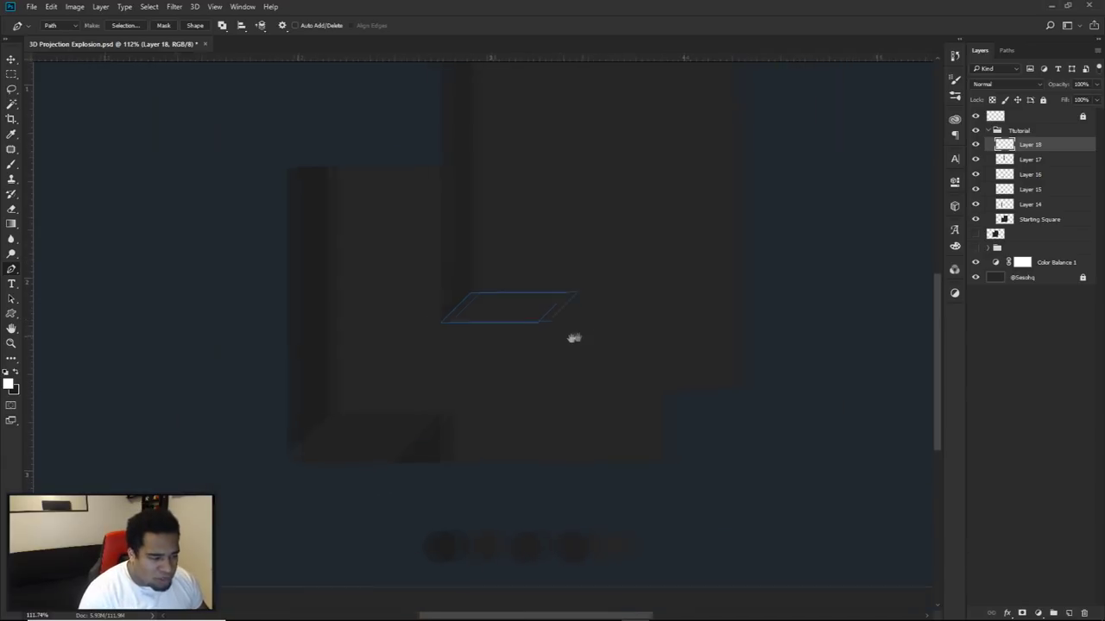
Step: Fill the underside path with the color 202020 and delete the path
right_click(503, 256)
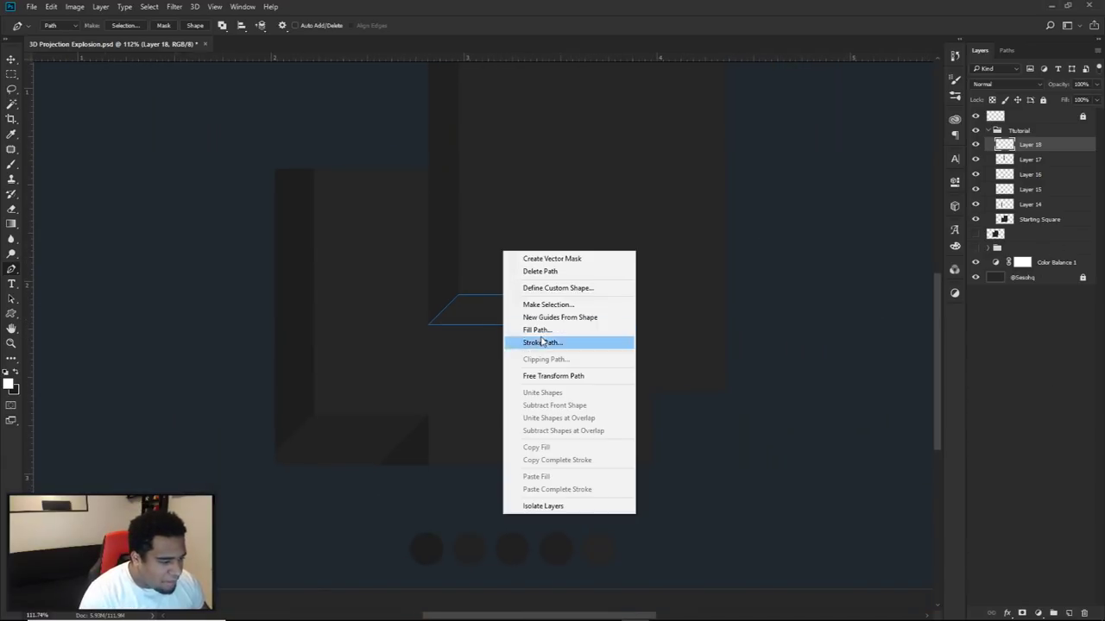
click(530, 340)
click(716, 291)
click(716, 320)
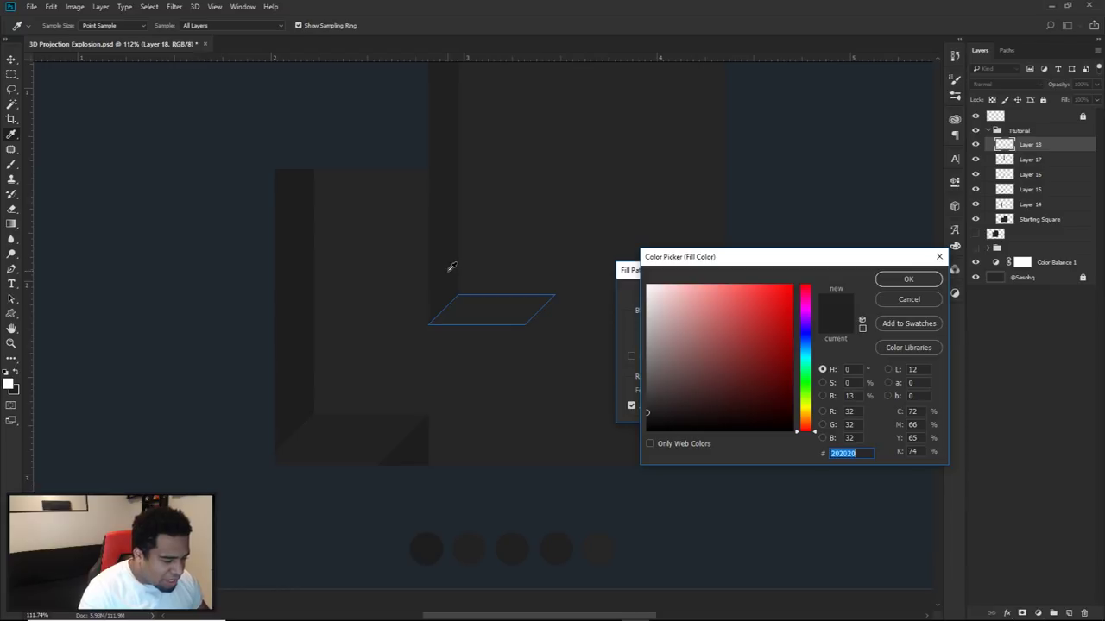
click(904, 278)
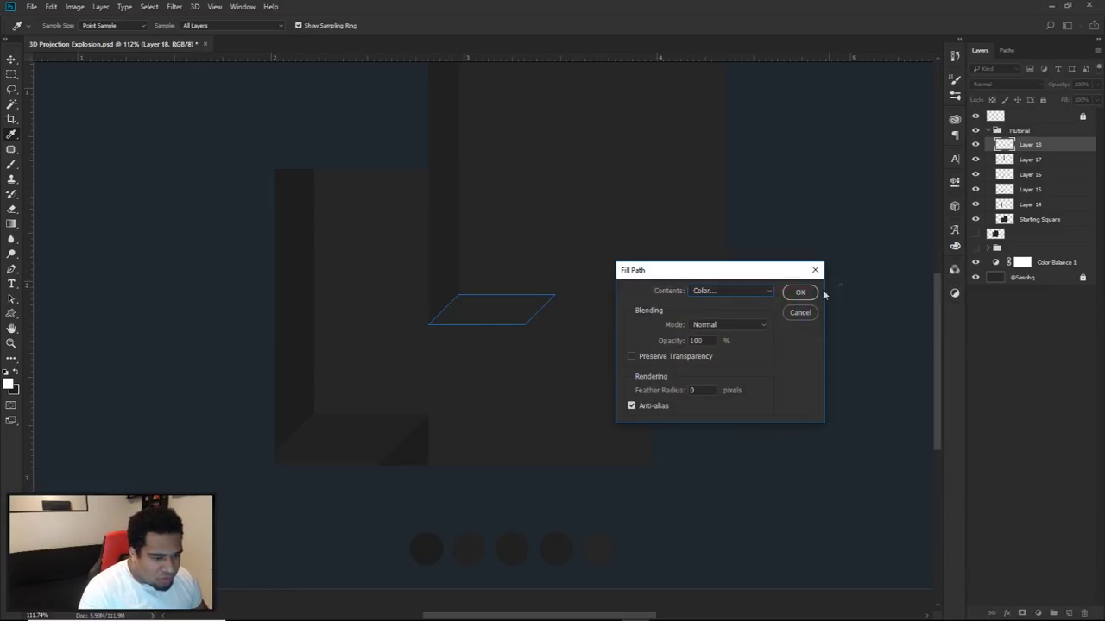
click(797, 291)
key(p)
right_click(682, 272)
click(708, 290)
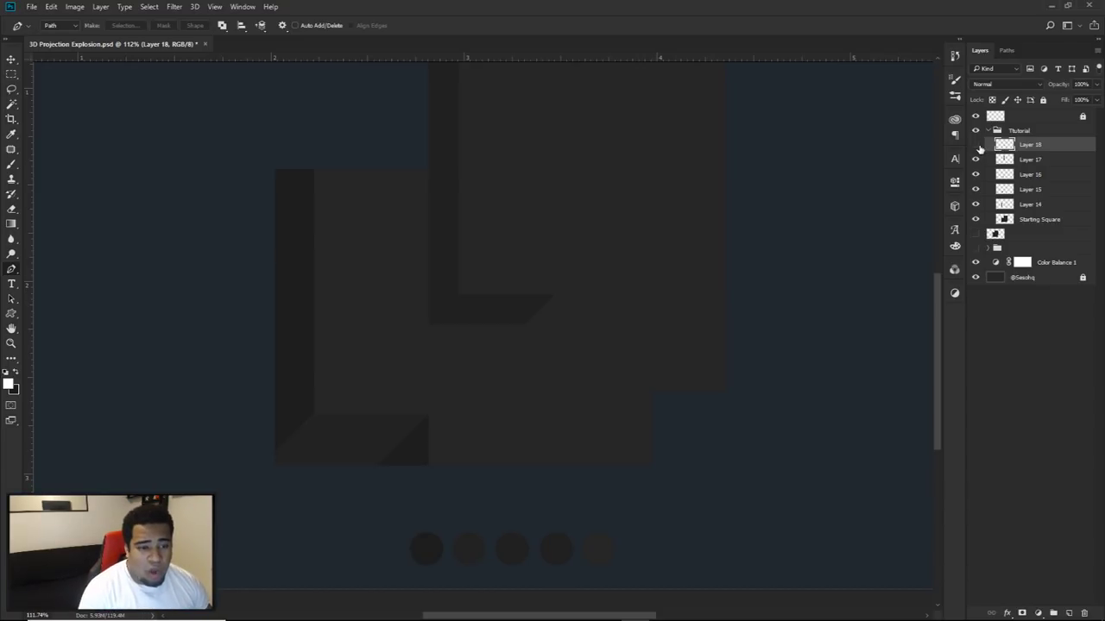
Step: Lighten the underside face on Layer 18 with a Hue/Saturation lightness of +1
key(ctrl+u)
drag(778, 164, 722, 128)
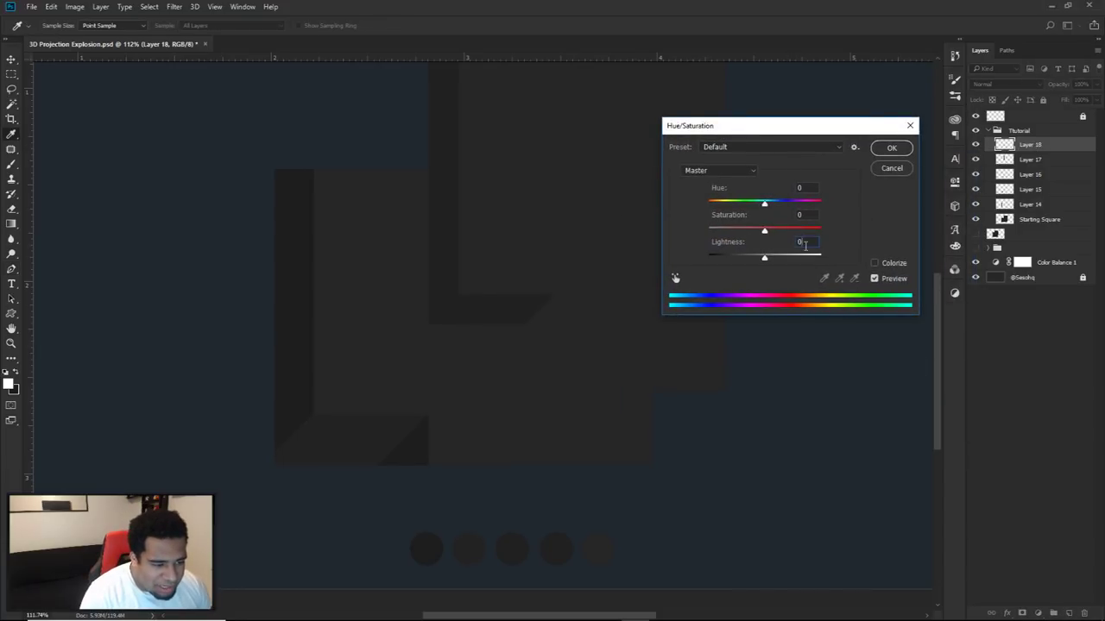
key(Up)
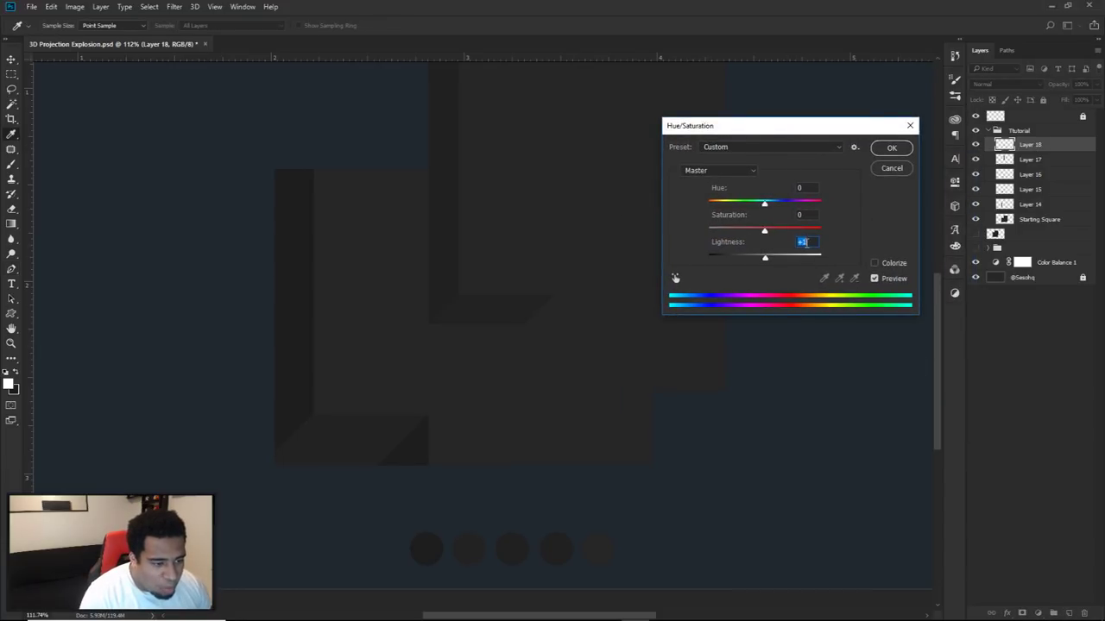
click(889, 148)
key(p)
scroll(663, 219, down, 3)
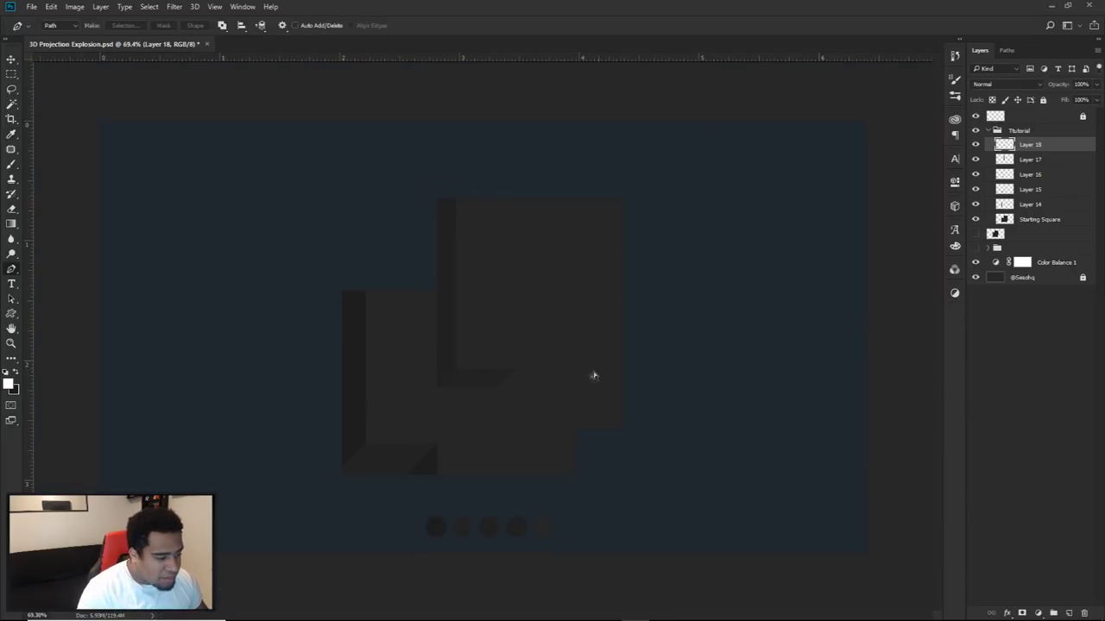
key(v)
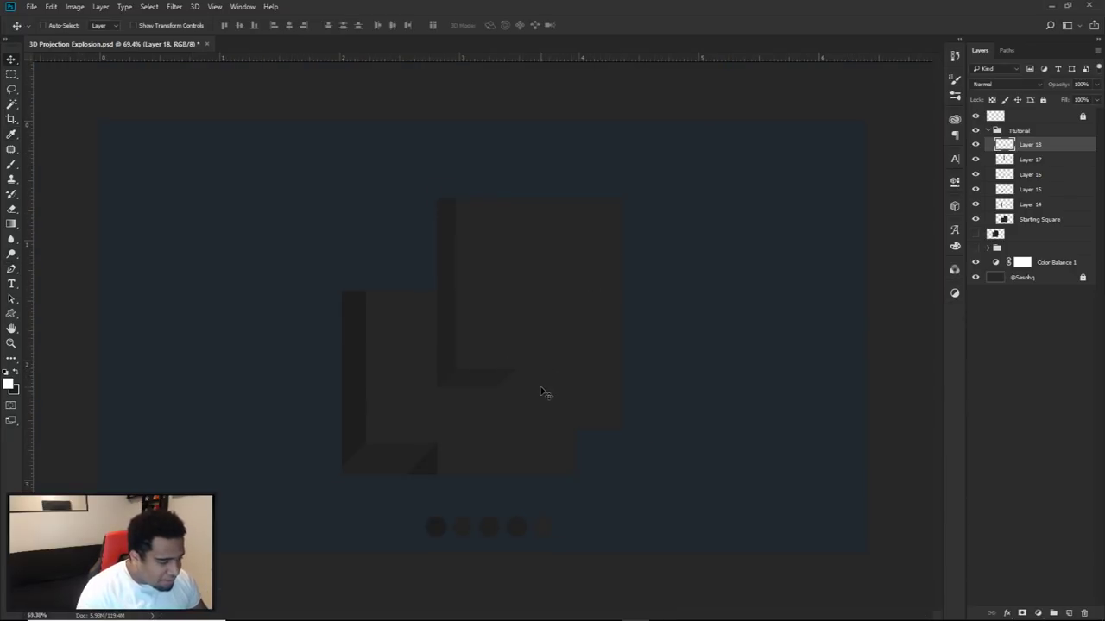
Step: On a new layer above Layer 18, start a pen path along the slanted right end of the tall block's underside
click(1070, 611)
key(p)
scroll(526, 439, up, 8)
scroll(535, 346, up, 3)
click(635, 141)
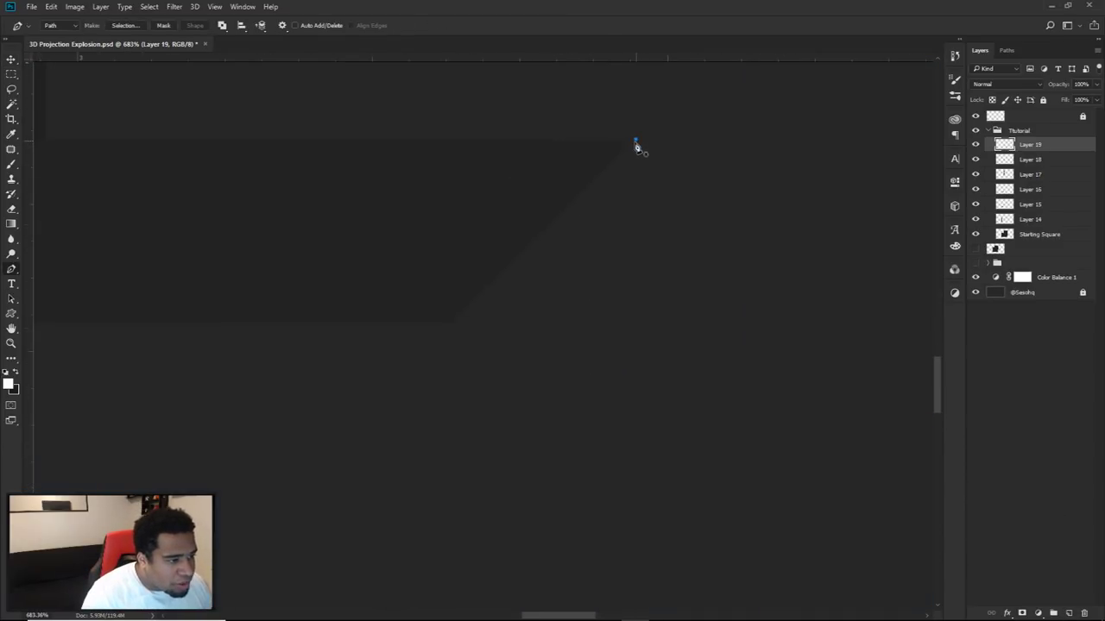
scroll(497, 320, down, 3)
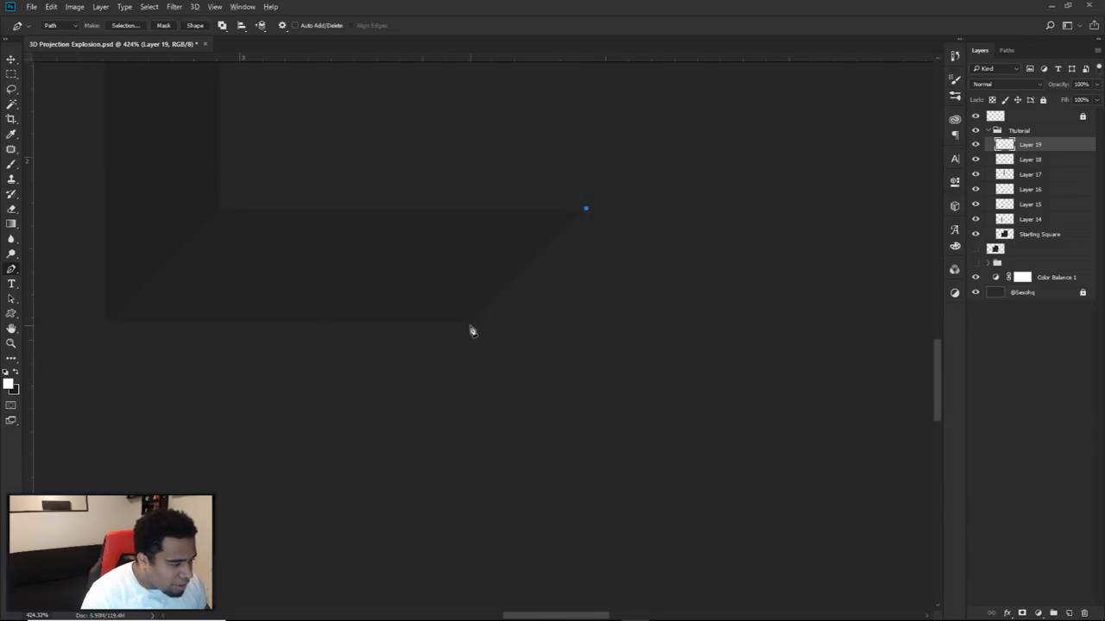
scroll(473, 330, up, 5)
click(482, 328)
Step: Extend the path straight down past the square's lower edge, close it as a narrow strip, and straighten its right edge
scroll(486, 335, down, 8)
drag(542, 421, 551, 331)
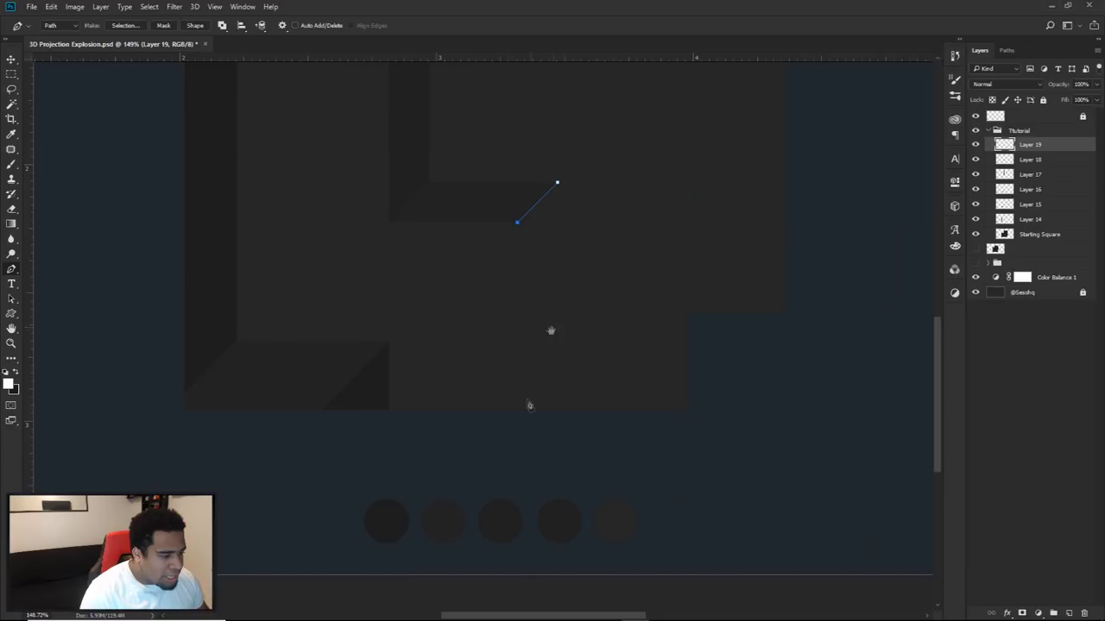
click(517, 452)
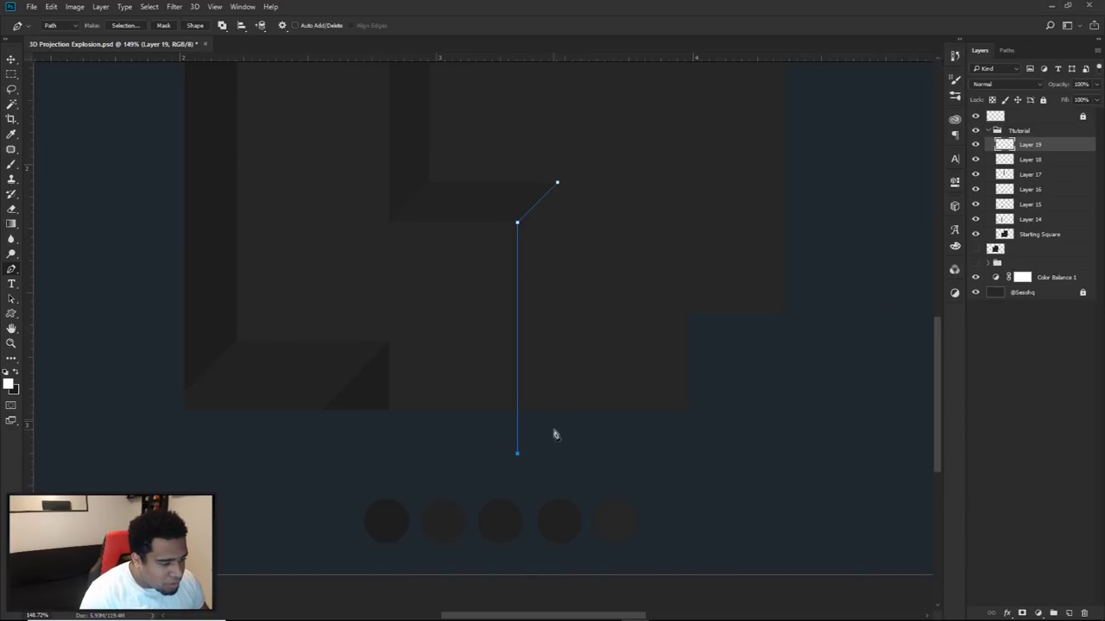
click(557, 183)
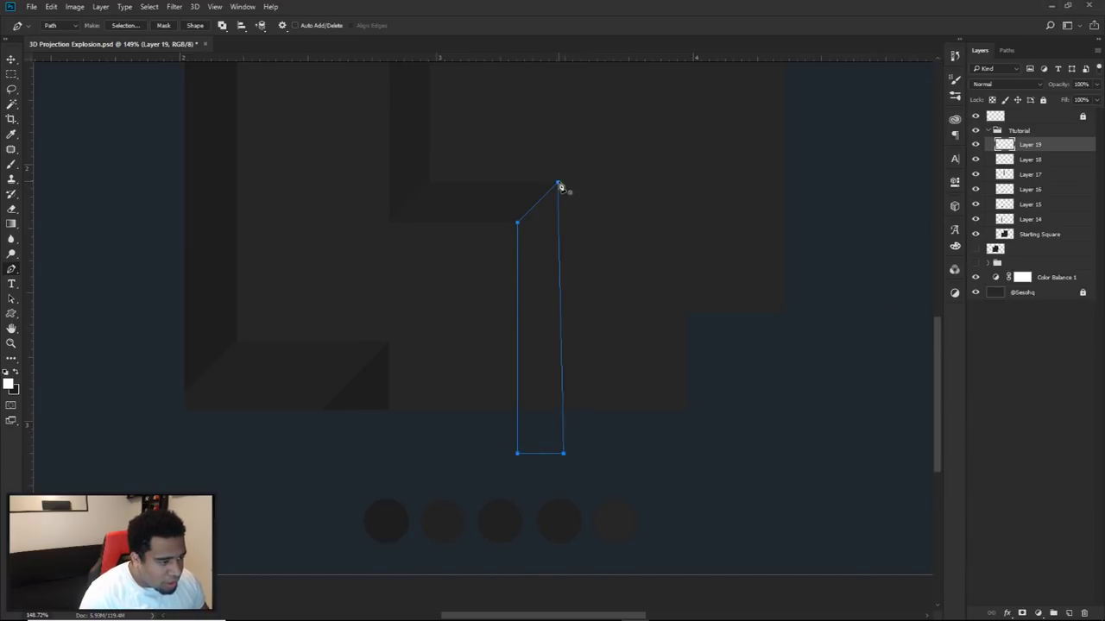
drag(563, 460, 556, 460)
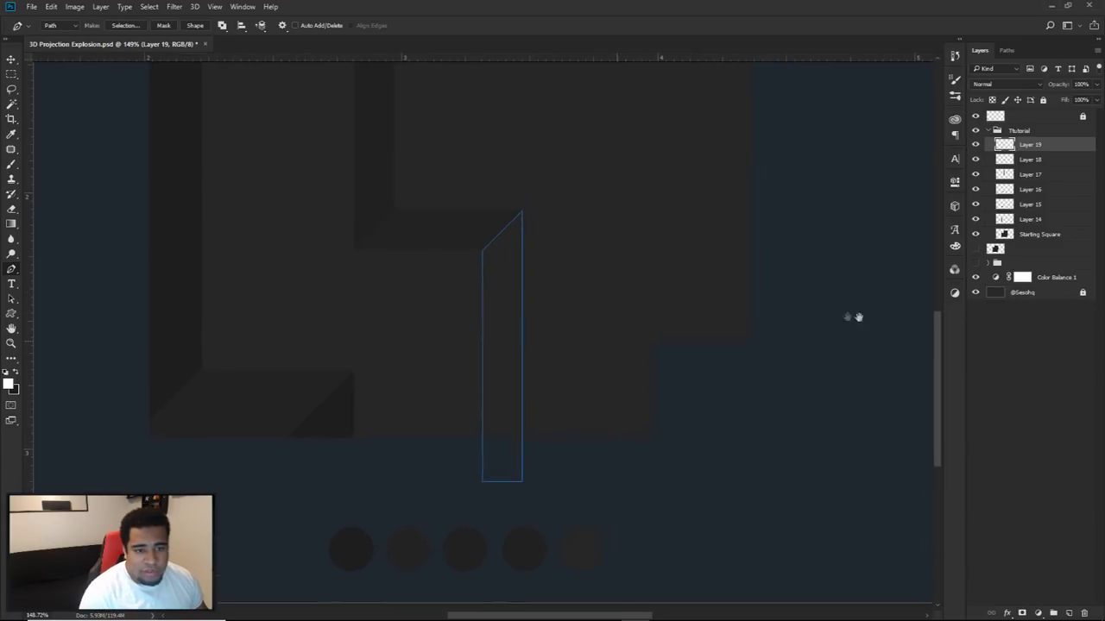
Step: Fill the strip path with the color 202020, matching the tall block's side face, and delete the path
right_click(471, 224)
click(516, 308)
click(699, 291)
click(699, 317)
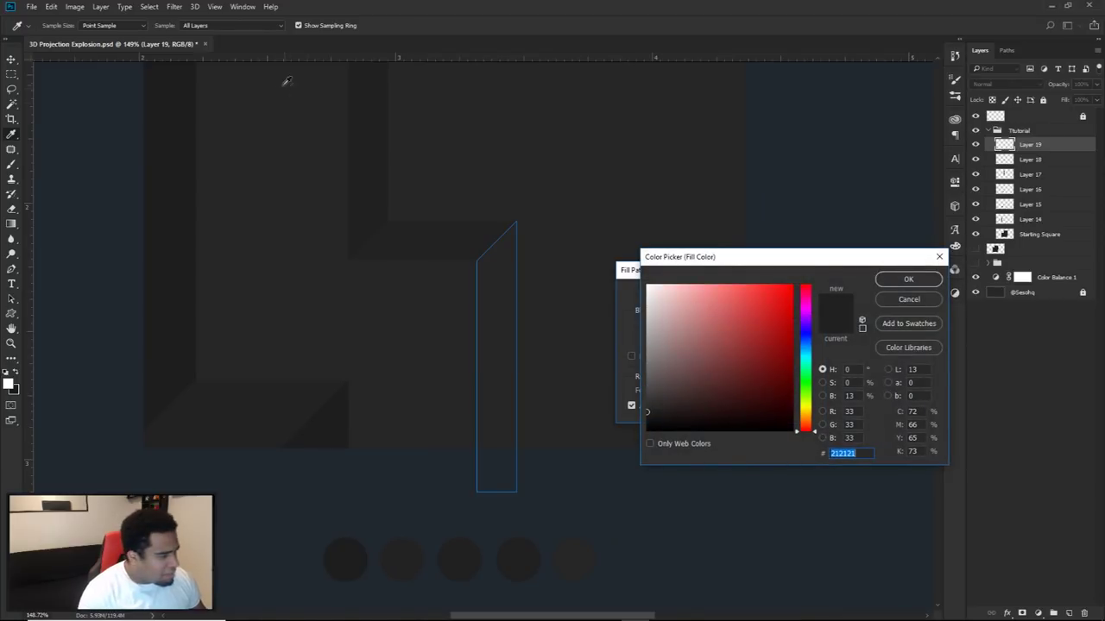
click(906, 279)
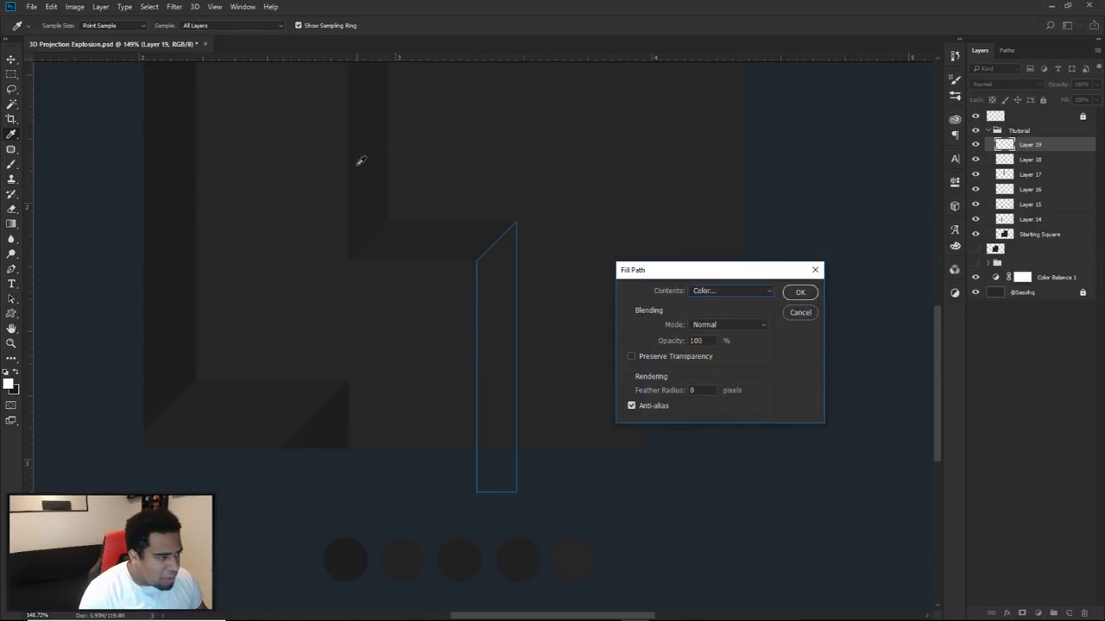
click(799, 292)
right_click(592, 212)
click(621, 228)
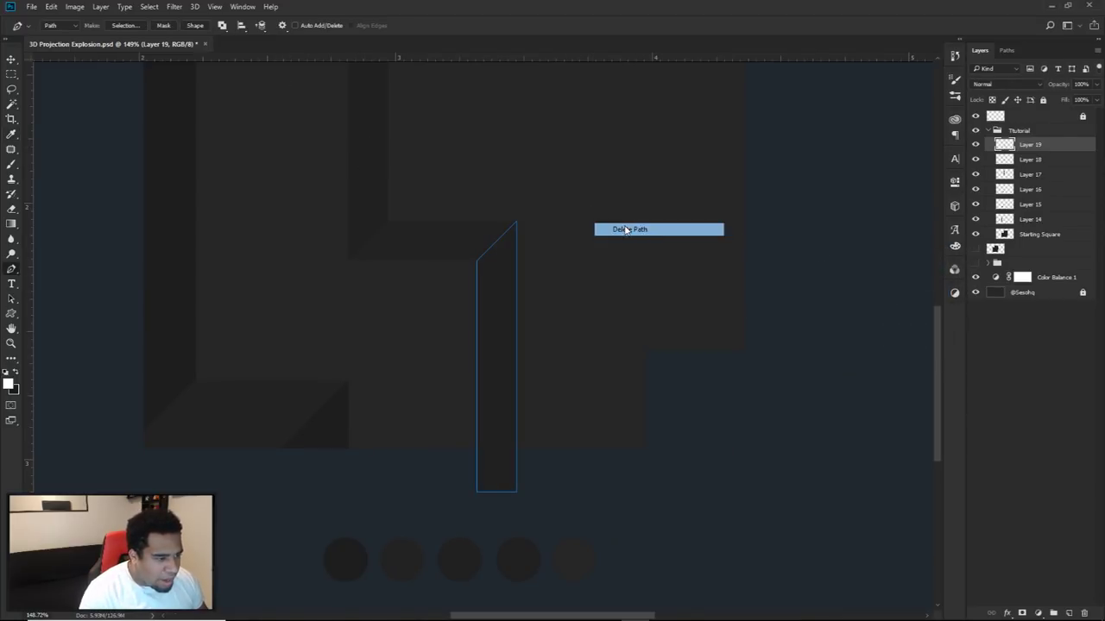
Step: Trim the strip on Layer 19 to the Starting Square's outline by deleting everything outside it, and deselect
ctrl+click(1004, 234)
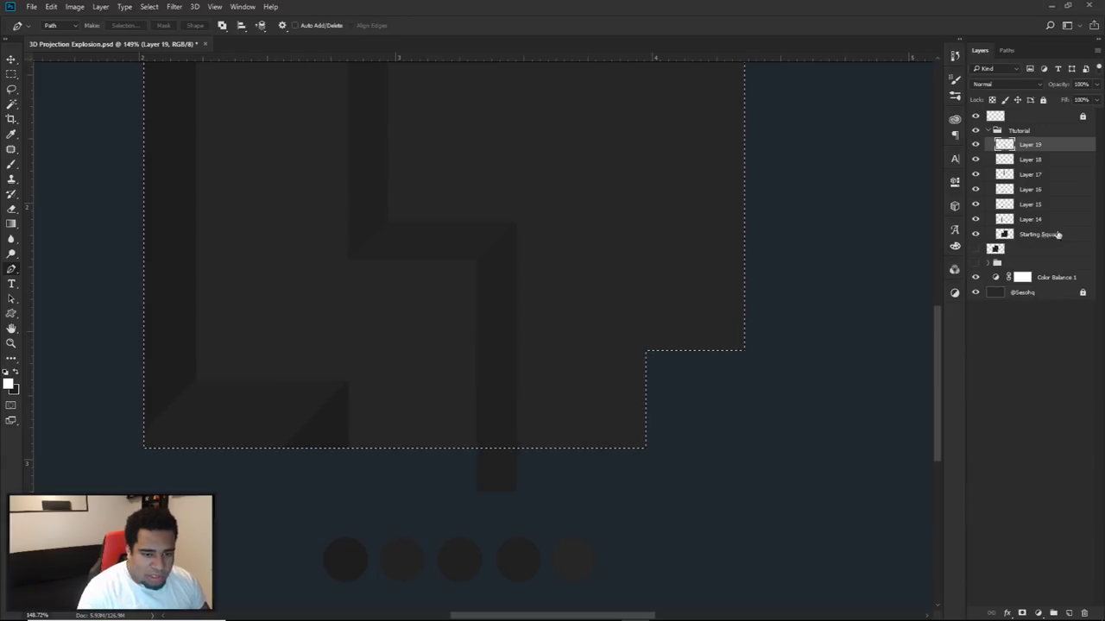
key(m)
right_click(627, 258)
click(677, 280)
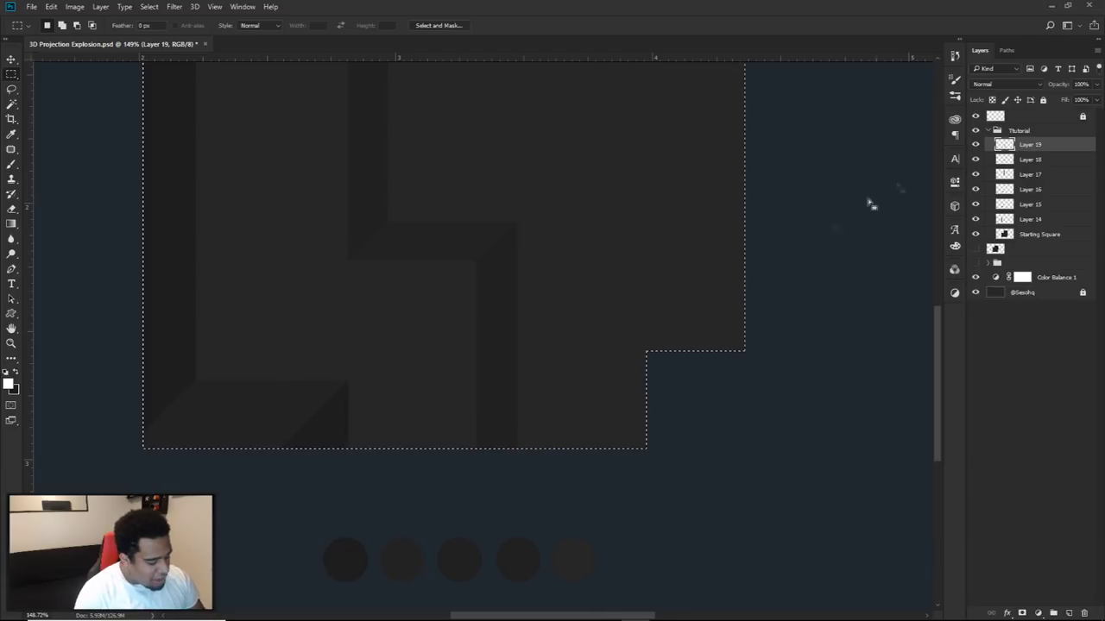
key(ctrl+d)
key(v)
scroll(655, 374, down, 5)
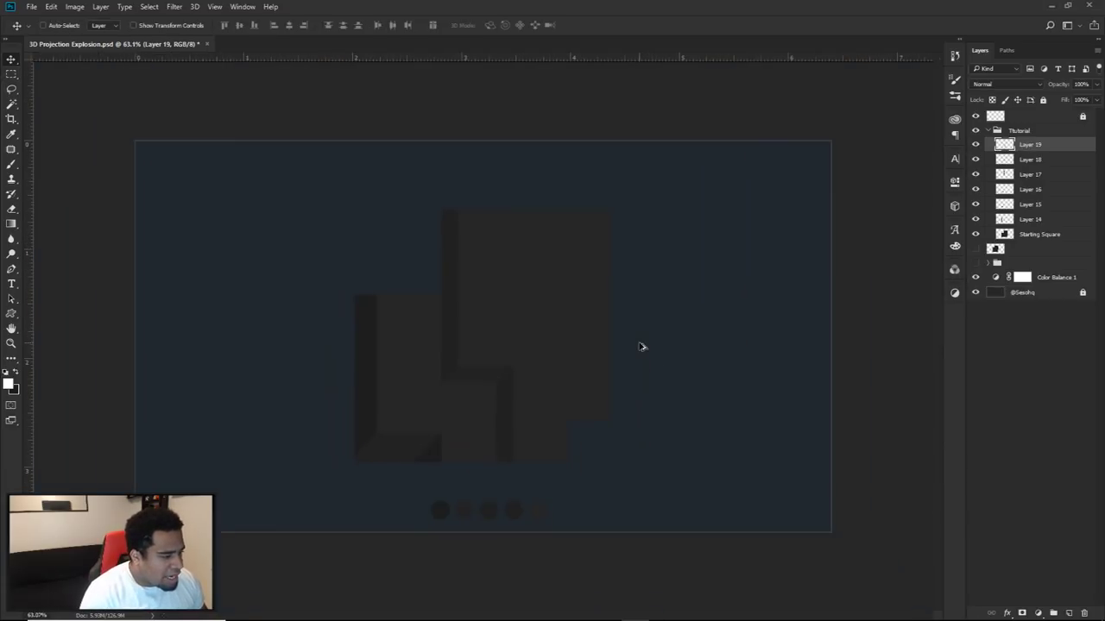
Step: On a new layer above Layer 19, start a pen path at the inner corner of the square's lower-right notch
scroll(484, 434, up, 4)
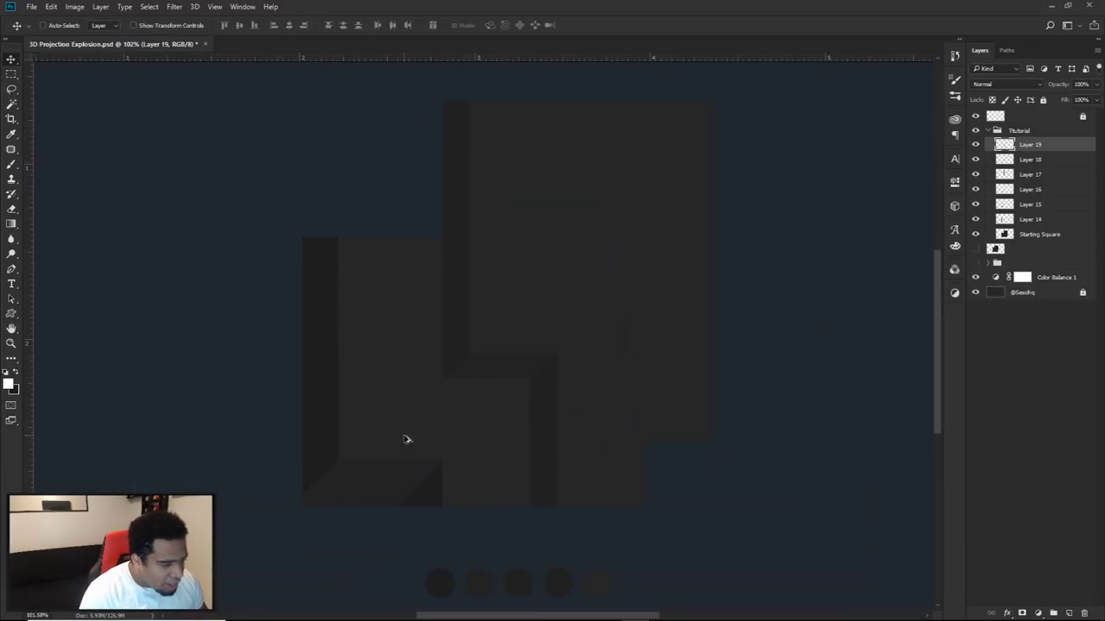
drag(554, 391, 532, 390)
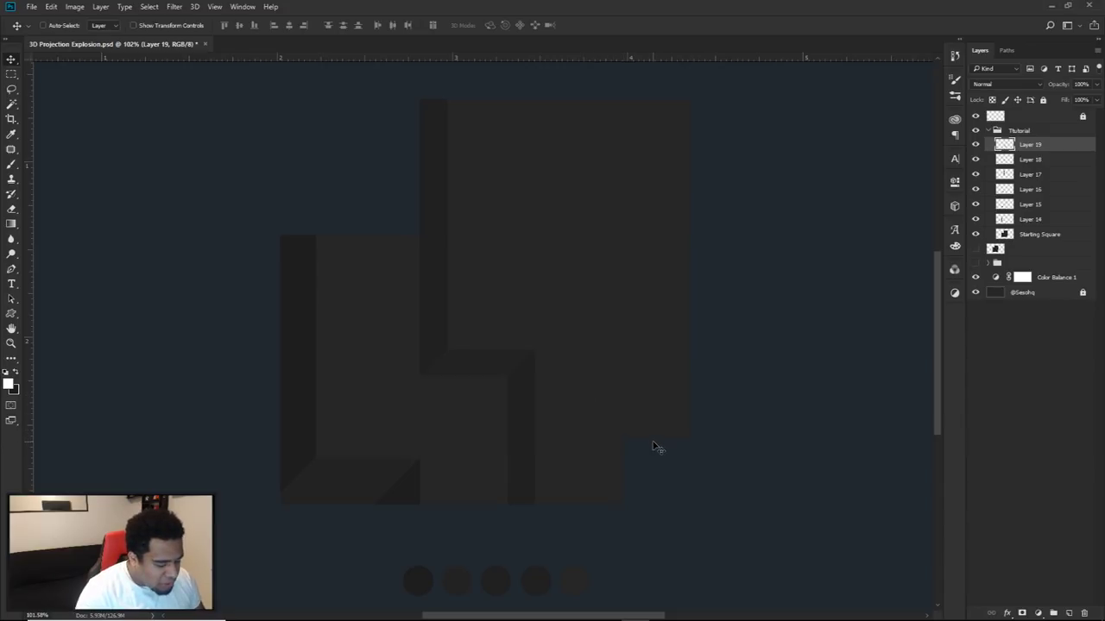
key(p)
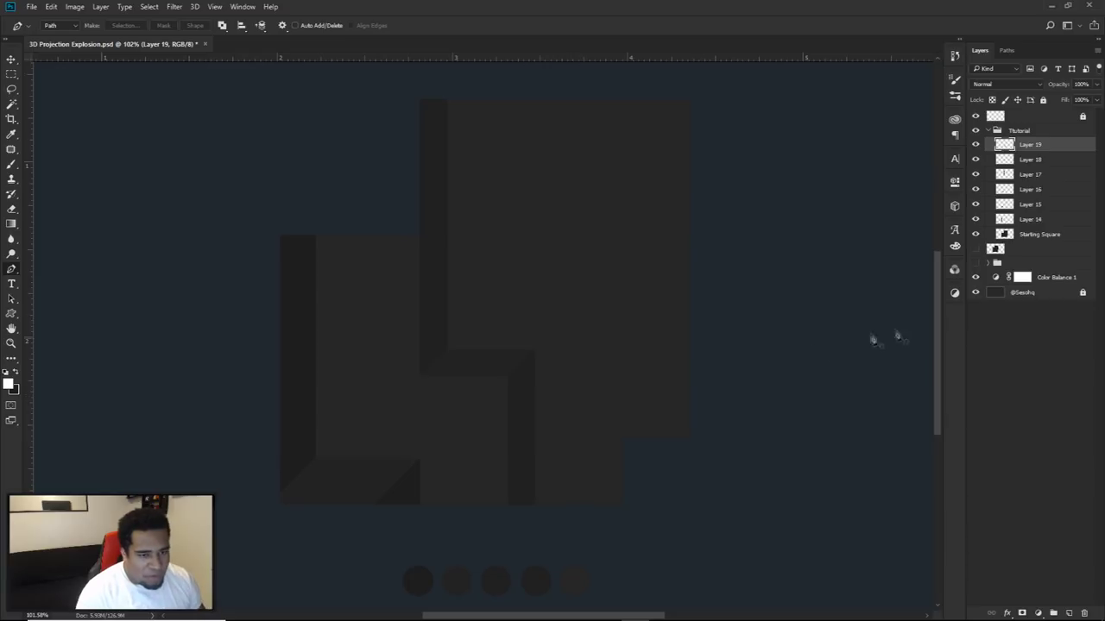
click(1070, 611)
scroll(629, 458, up, 10)
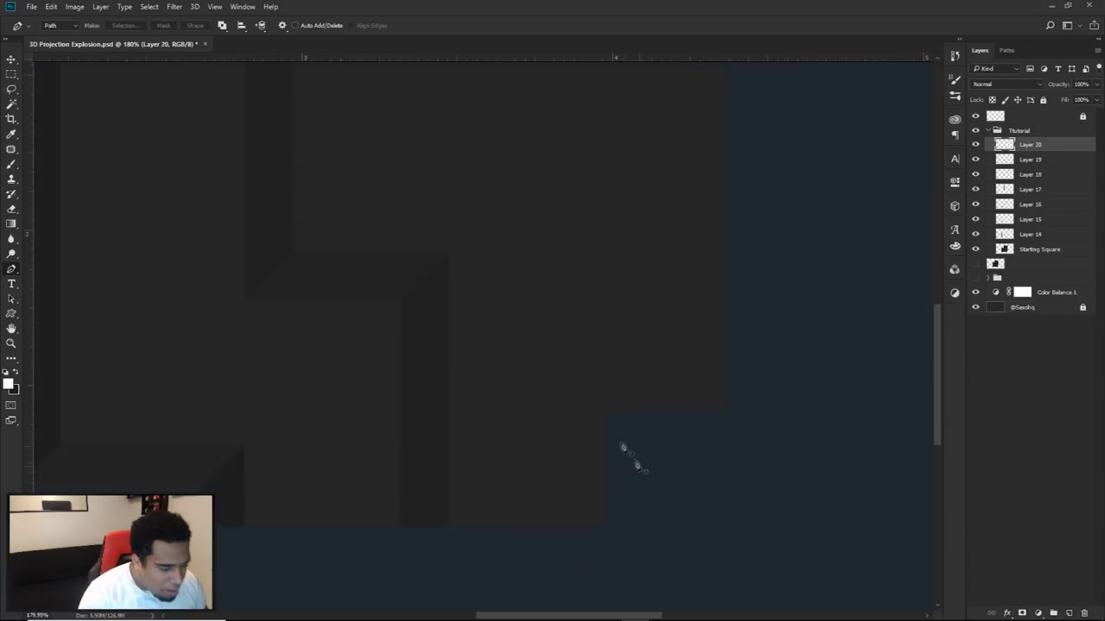
click(594, 394)
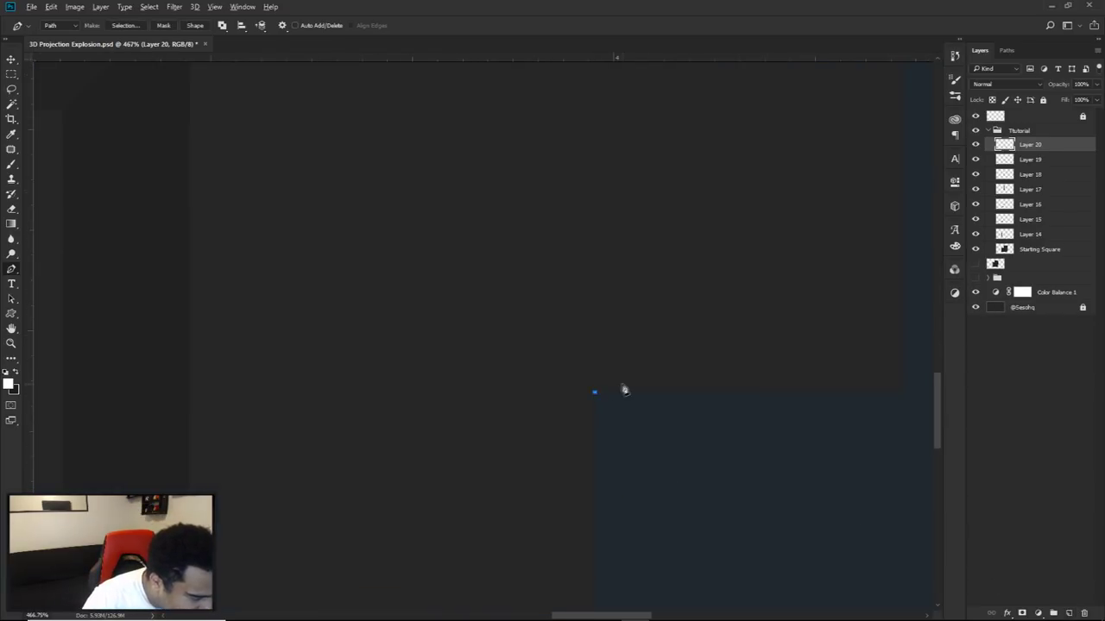
scroll(624, 388, down, 5)
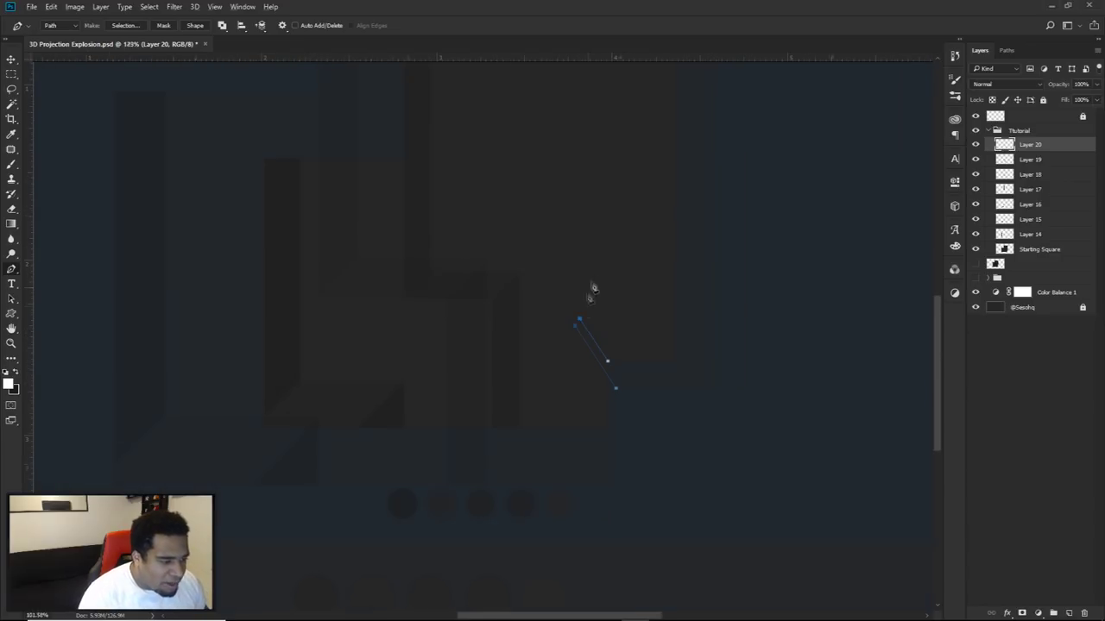
scroll(591, 299, down, 3)
click(566, 492)
click(566, 148)
click(698, 149)
click(698, 447)
click(697, 556)
click(596, 538)
scroll(597, 539, down, 1)
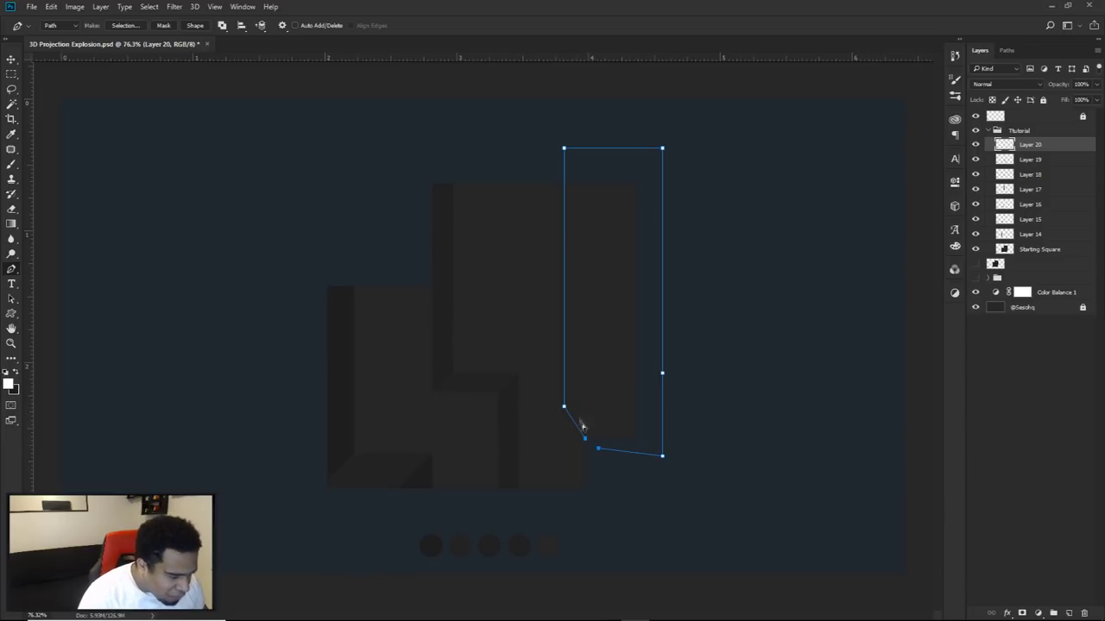
key(BackSpace)
key(BackSpace)
key(BackSpace)
key(BackSpace)
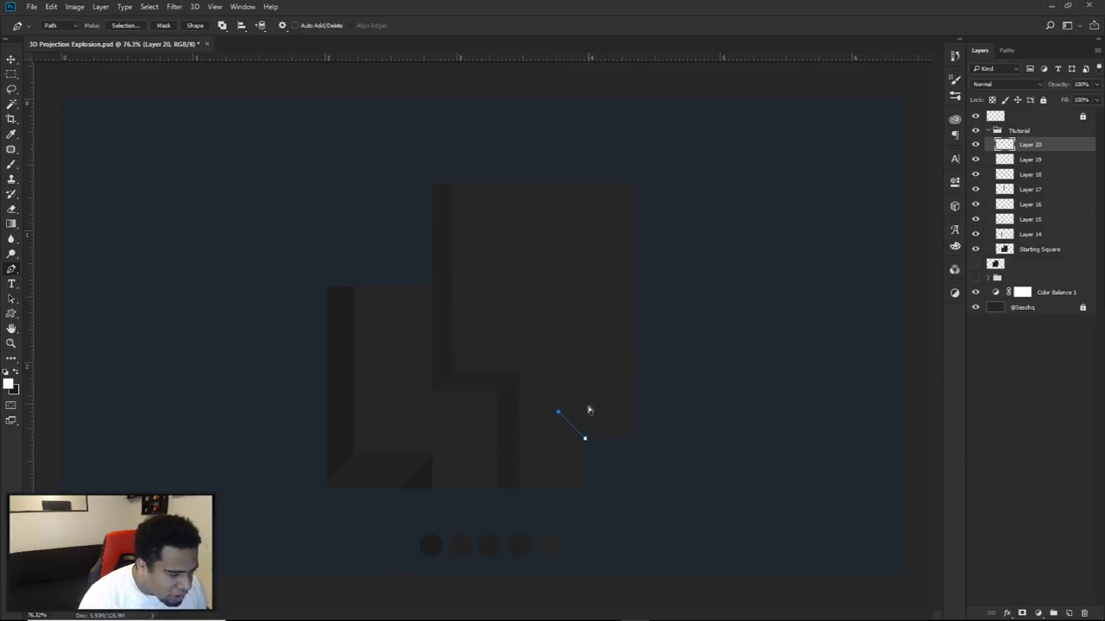
Step: From the notch corner's 45-degree diagonal, draw the path up past the tall block's top, around its right side, and close it
click(558, 133)
click(691, 134)
click(691, 458)
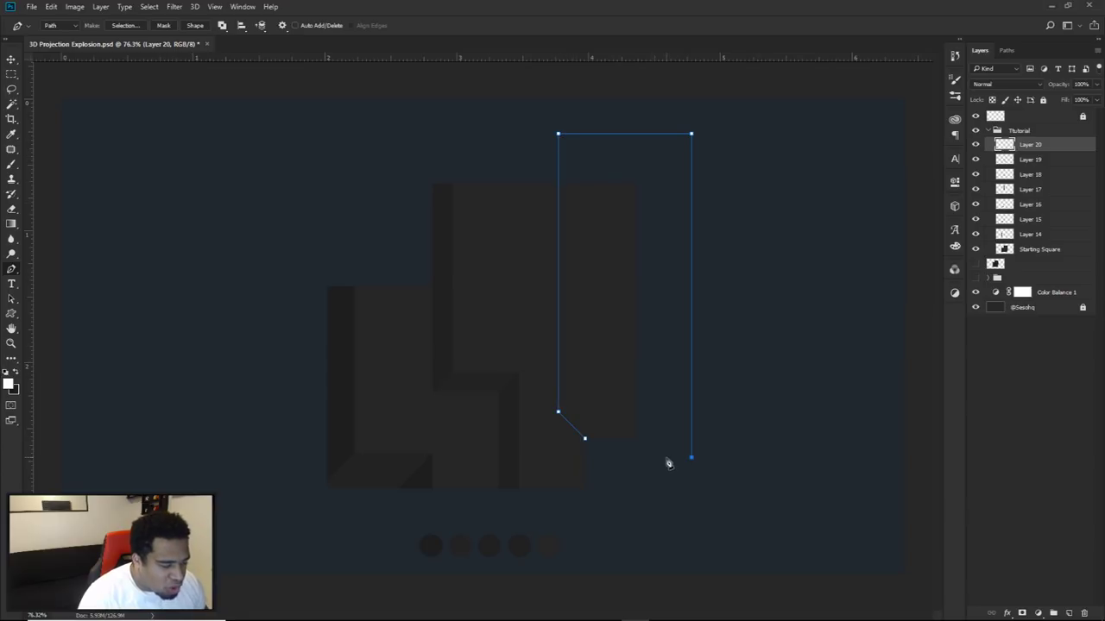
click(586, 440)
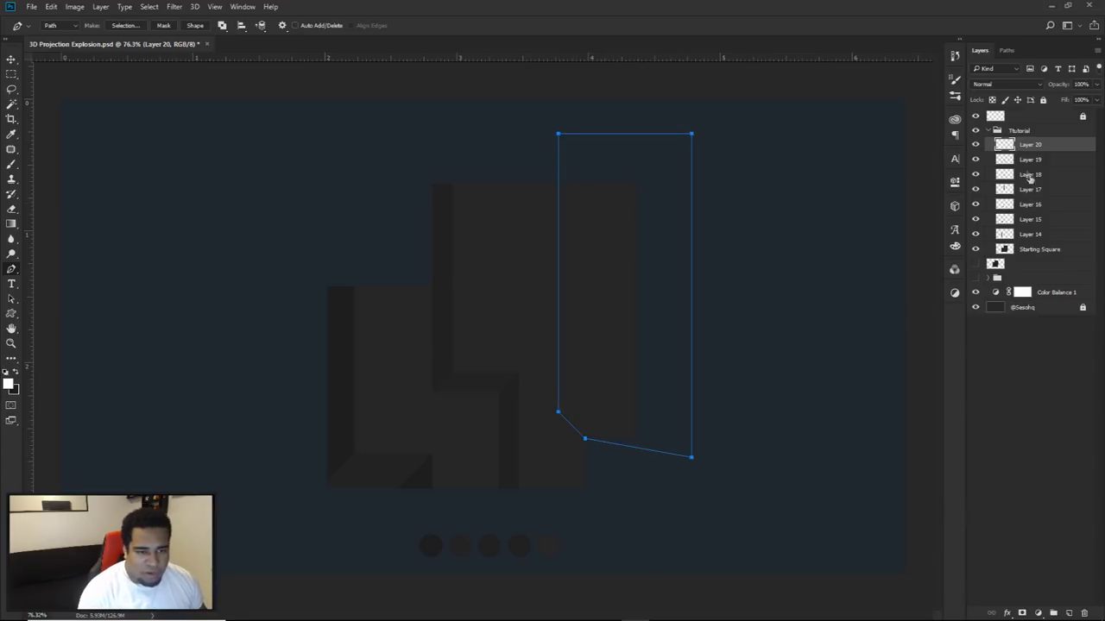
Step: Fill the closed path with the color 1d1d1d sampled from the left block's side face, and delete the path
right_click(607, 329)
click(637, 394)
click(714, 294)
click(715, 294)
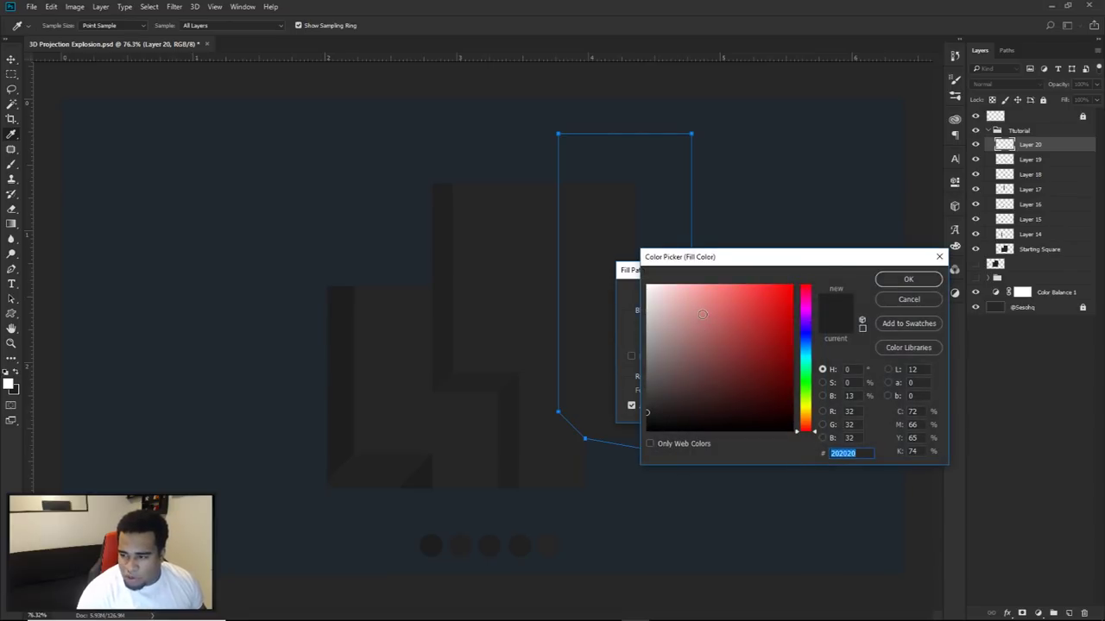
click(348, 349)
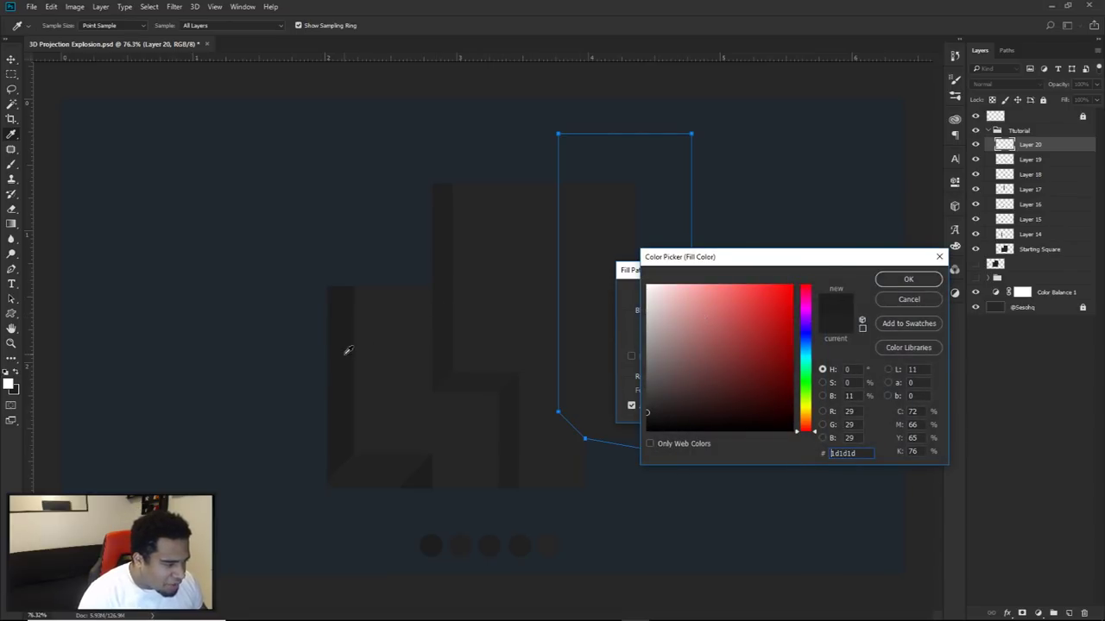
click(908, 278)
click(797, 292)
right_click(753, 278)
click(781, 295)
Step: Delete the parts of the right-hand dark face on Layer 20 that extend outside the Starting Square
ctrl+click(1004, 252)
key(m)
right_click(802, 314)
click(846, 331)
key(Delete)
Step: On a new layer, start a path from the right-hand face's lower-left corner with a horizontal line to the lower vertical strip
key(p)
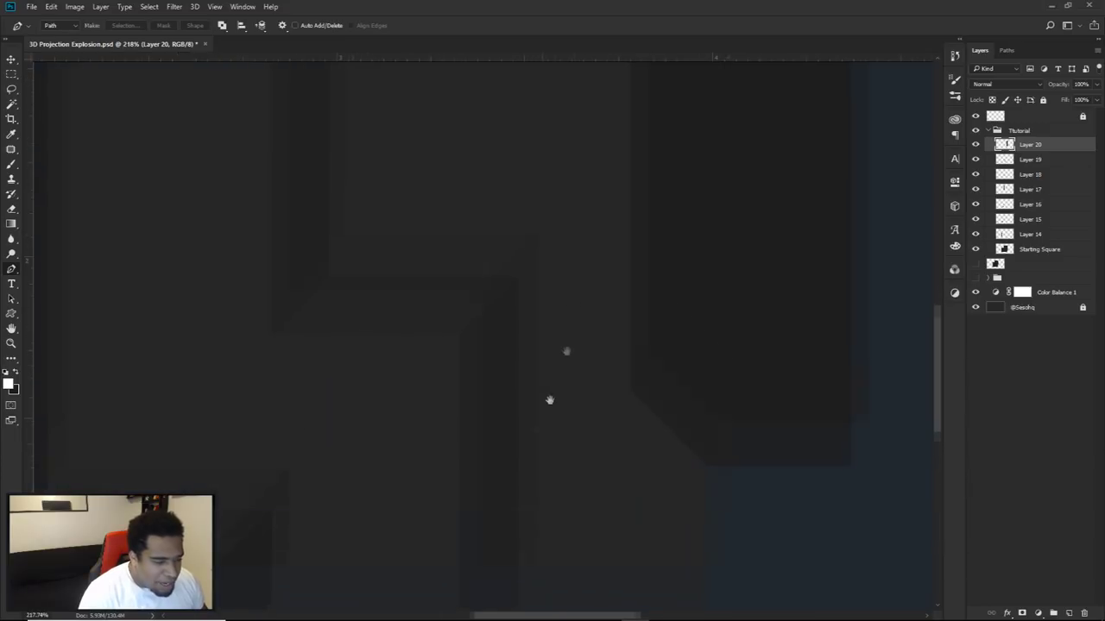
drag(547, 394, 561, 291)
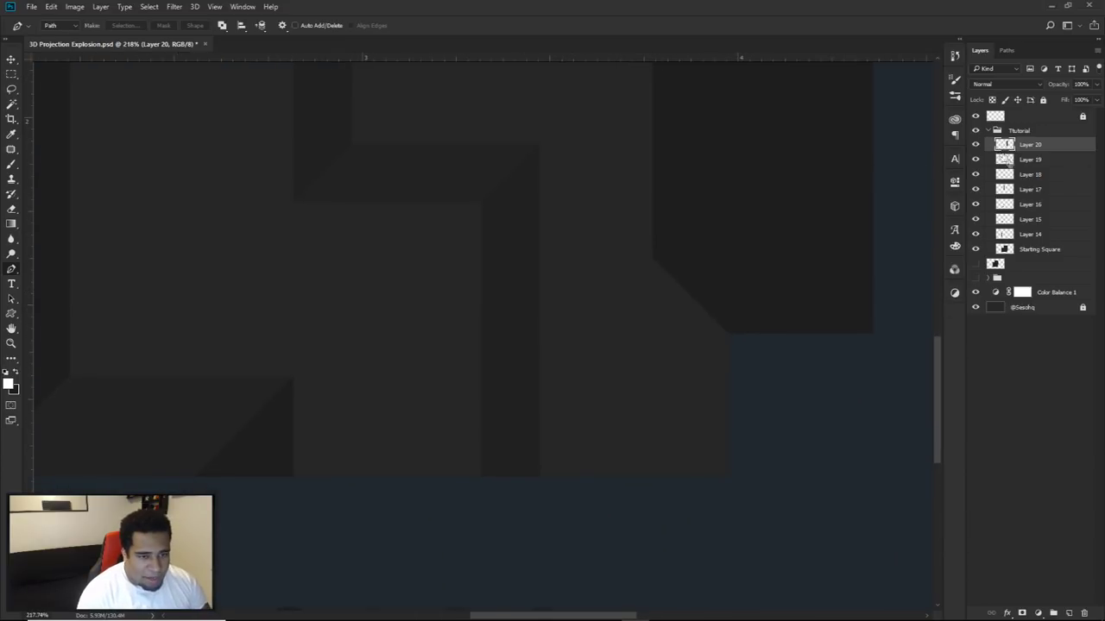
click(1069, 611)
scroll(710, 370, up, 3)
scroll(662, 275, up, 2)
click(658, 275)
shift+click(338, 273)
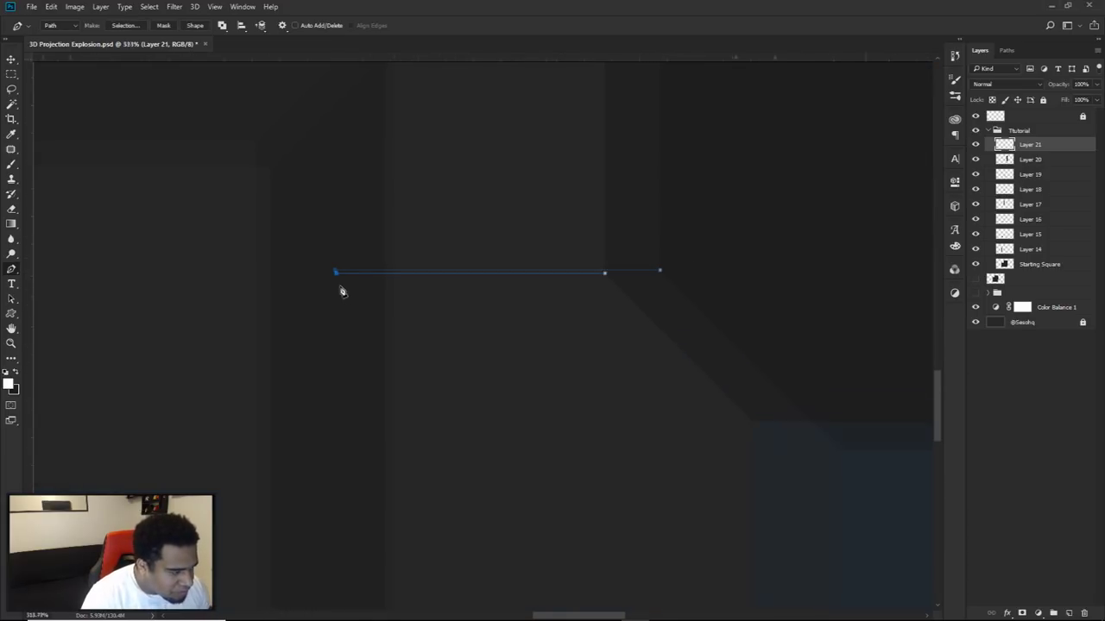
Step: Close the path around the square's lower-right part, beyond its outer edges, and move Layer 21 below Layer 19
scroll(337, 302, down, 6)
drag(406, 407, 441, 420)
shift+click(439, 409)
shift+click(622, 409)
shift+click(621, 264)
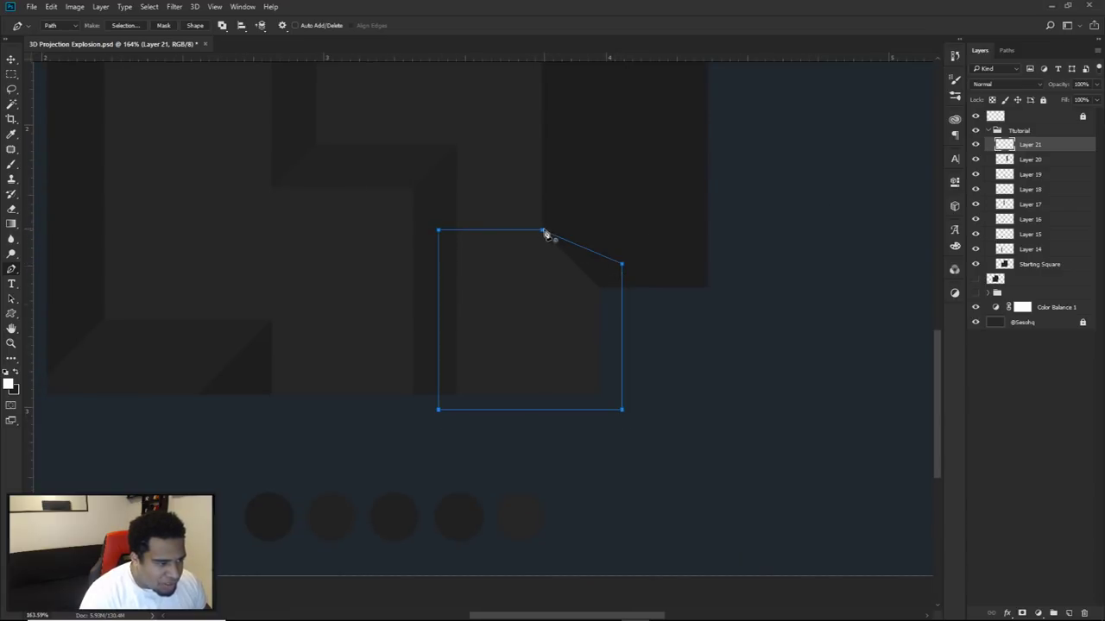
drag(1011, 147, 1010, 183)
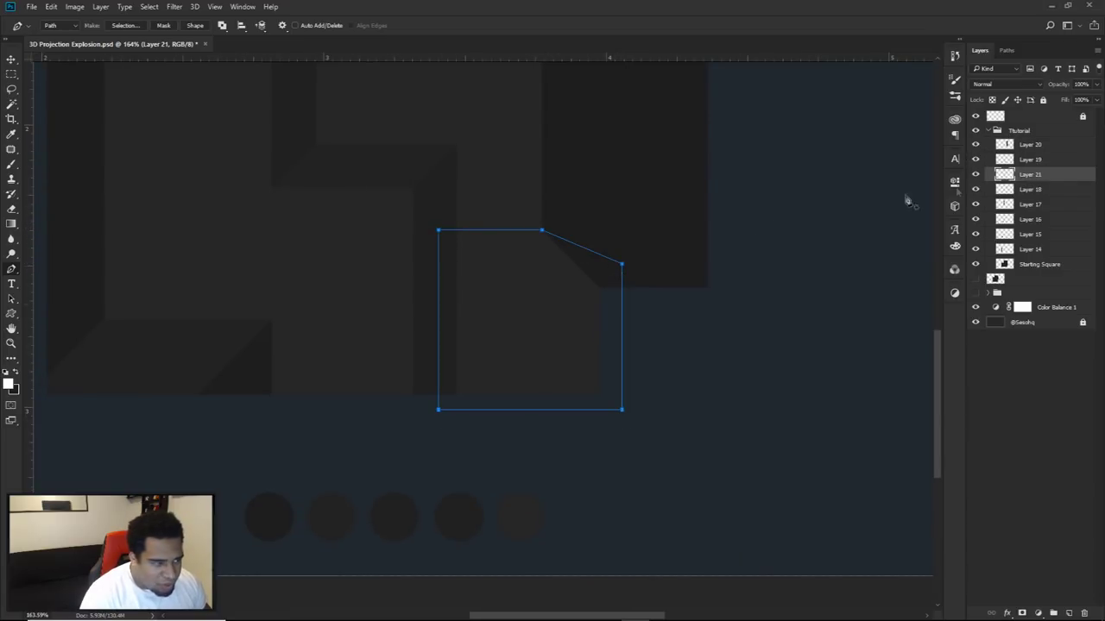
Step: Fill the lower-right path with the dark gray of the tall block's underside and delete the path
right_click(640, 261)
click(673, 333)
click(746, 290)
click(715, 315)
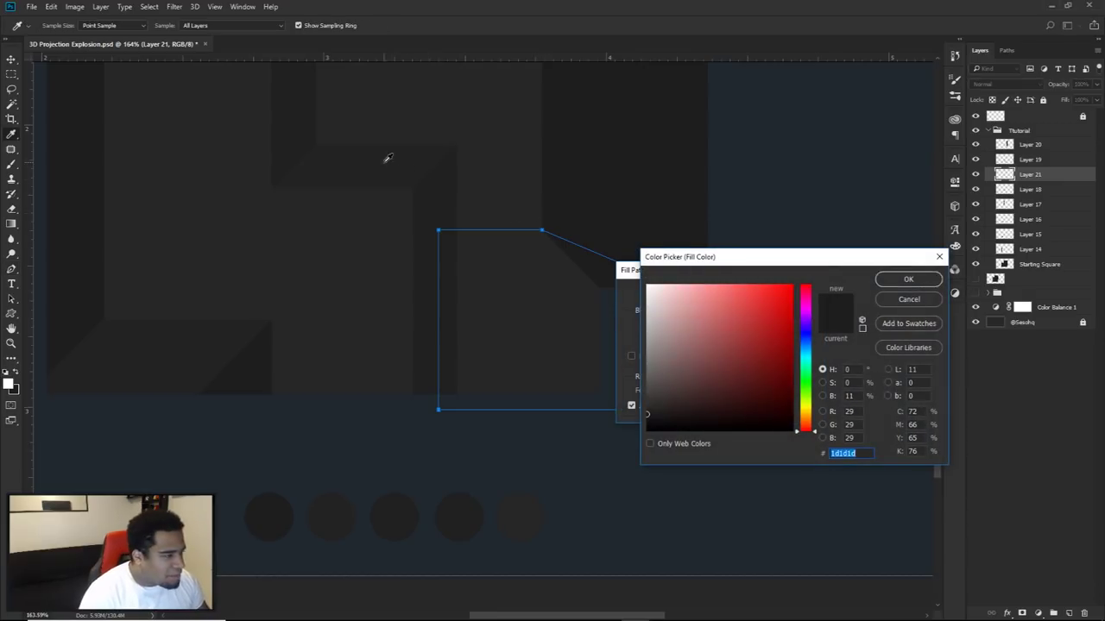
click(908, 279)
click(800, 292)
right_click(773, 285)
click(790, 299)
Step: Trim the lower-right face on Layer 21 to the Starting Square's outline and deselect
ctrl+click(1004, 264)
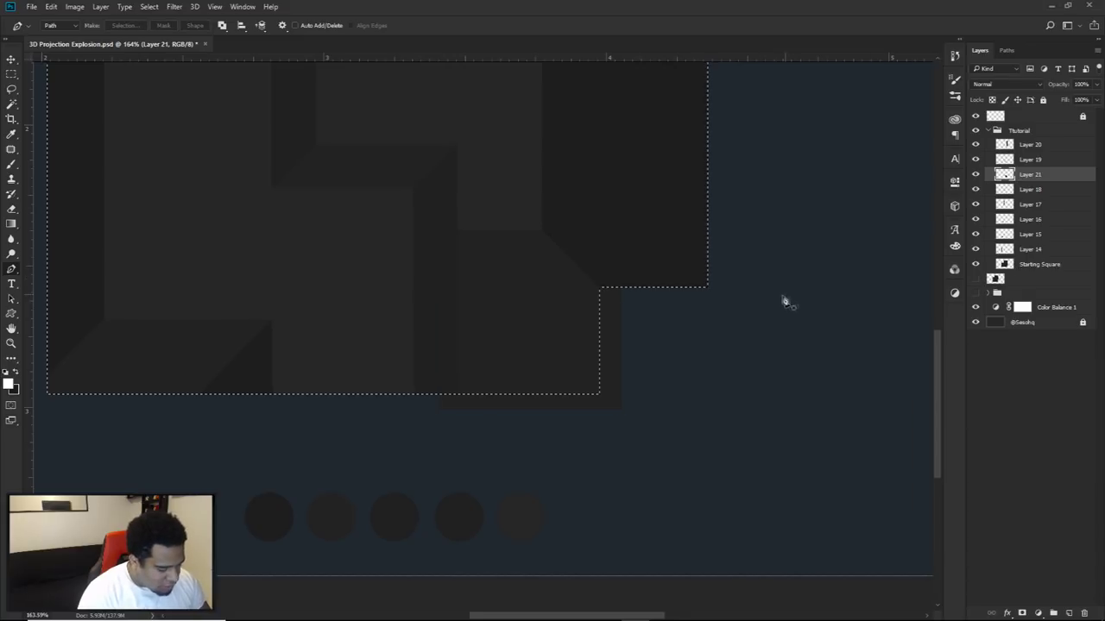
key(m)
right_click(786, 300)
click(800, 318)
key(v)
key(ctrl+d)
key(ctrl+0)
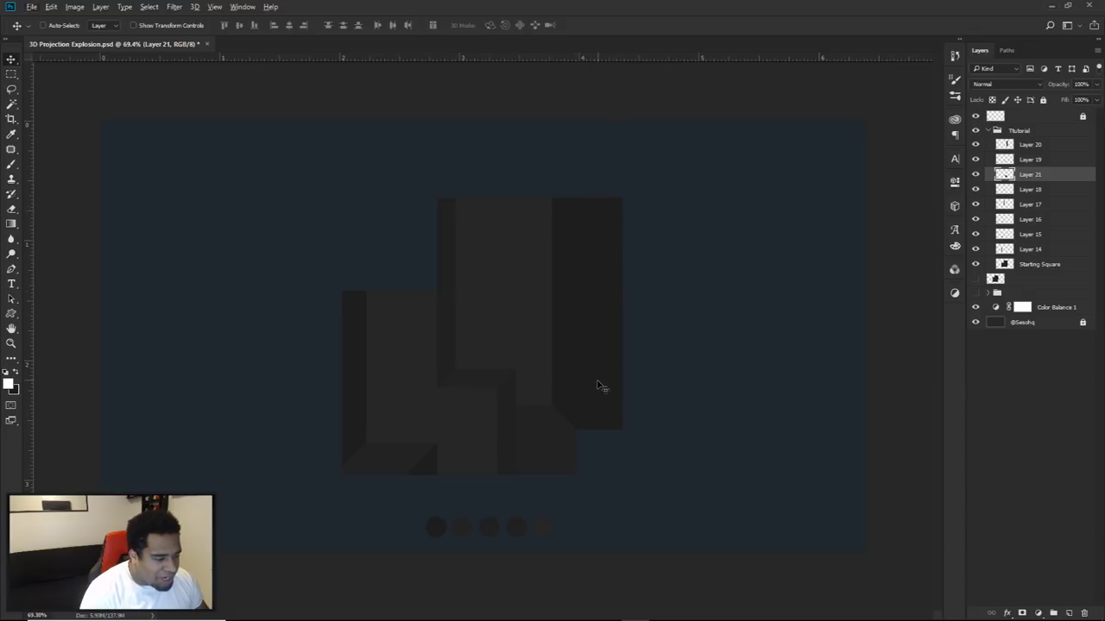
Step: Move the right-hand dark face on Layer 20 right by about half its width and trim the overhang to the Starting Square
click(1027, 144)
drag(578, 332, 613, 336)
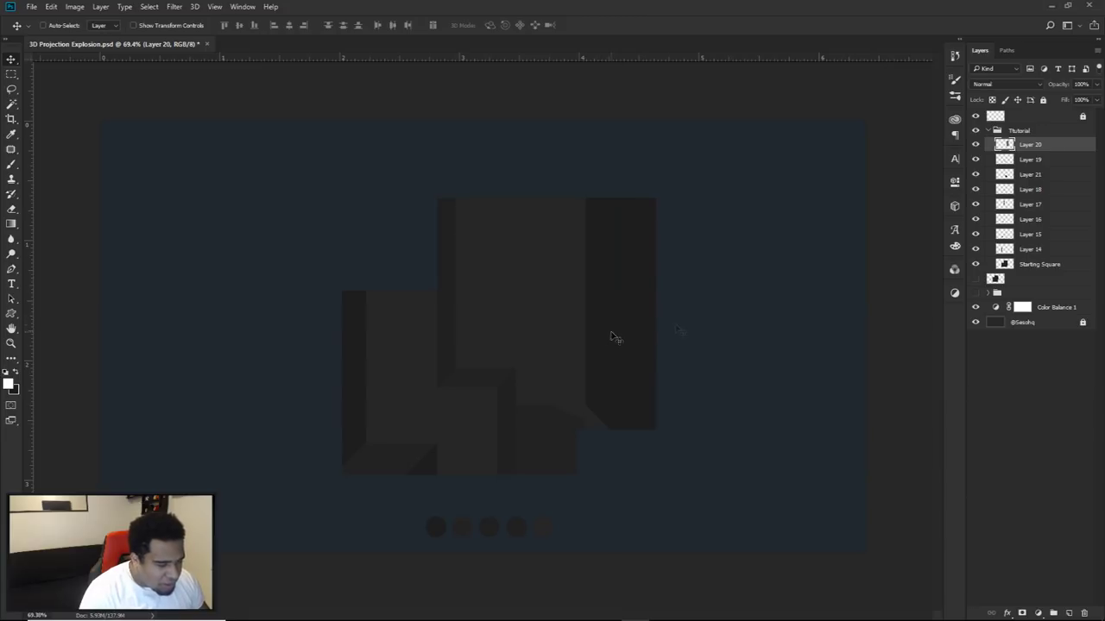
ctrl+click(1004, 264)
right_click(703, 354)
click(725, 379)
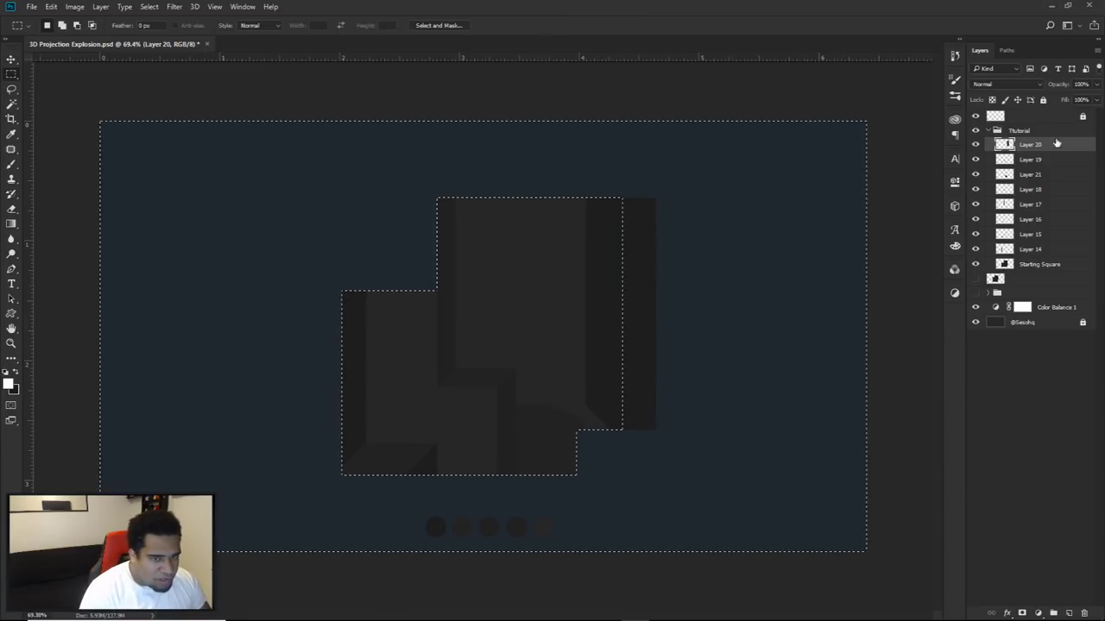
key(Delete)
key(ctrl+d)
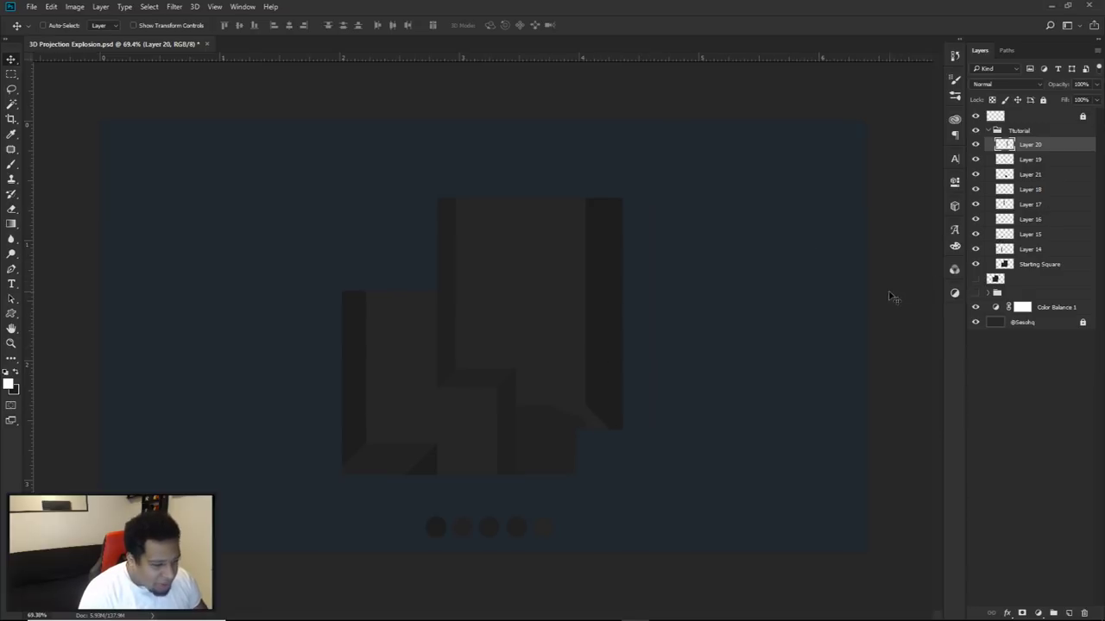
Step: Draw a closed path on Layer 21 around the tall block's lower-right underside, extending past the Starting Square's outer edges
click(1030, 175)
key(p)
scroll(547, 423, up, 6)
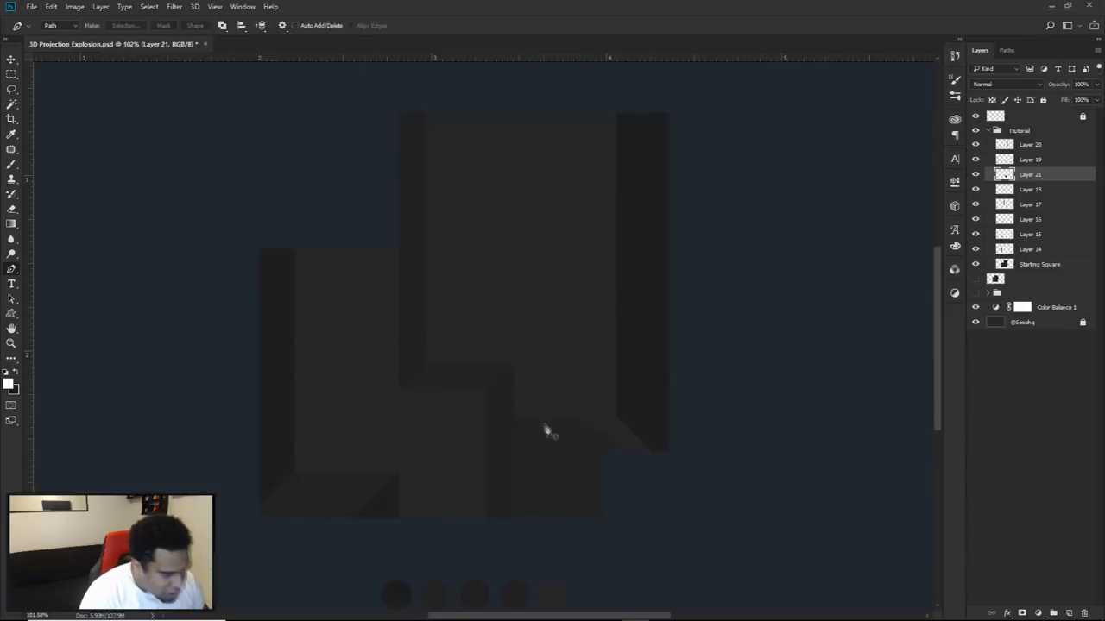
click(490, 412)
click(789, 410)
click(832, 483)
scroll(852, 524, down, 2)
scroll(852, 524, down, 1)
click(761, 496)
click(629, 501)
click(590, 489)
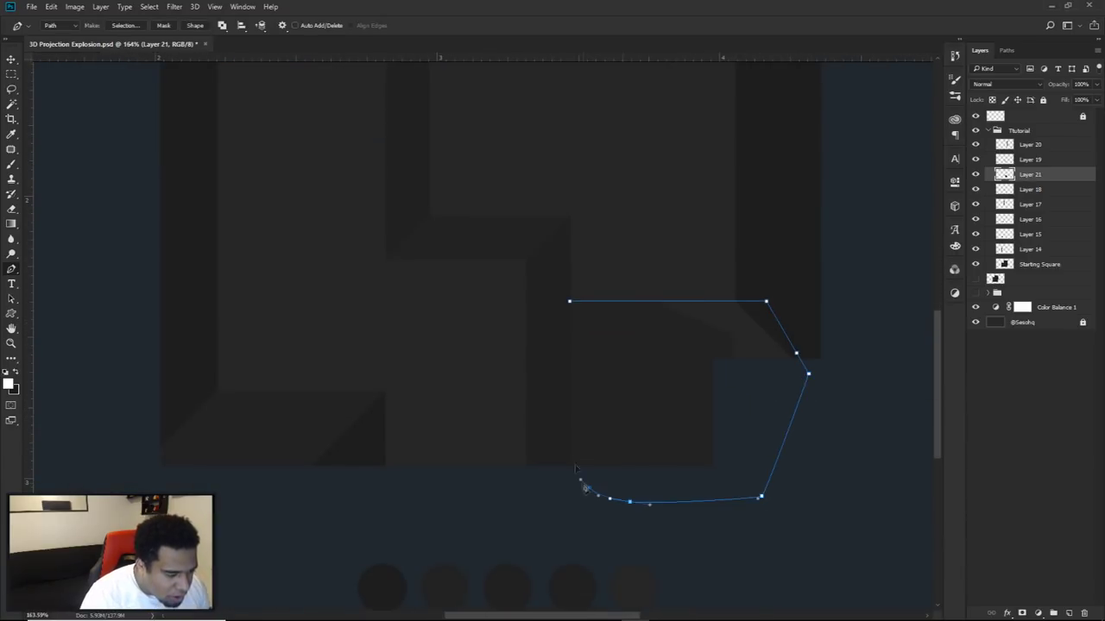
click(570, 302)
Step: Fill the lower-right path on Layer 21 with dark gray #232323 and delete the path
right_click(603, 282)
click(643, 340)
click(716, 290)
click(700, 321)
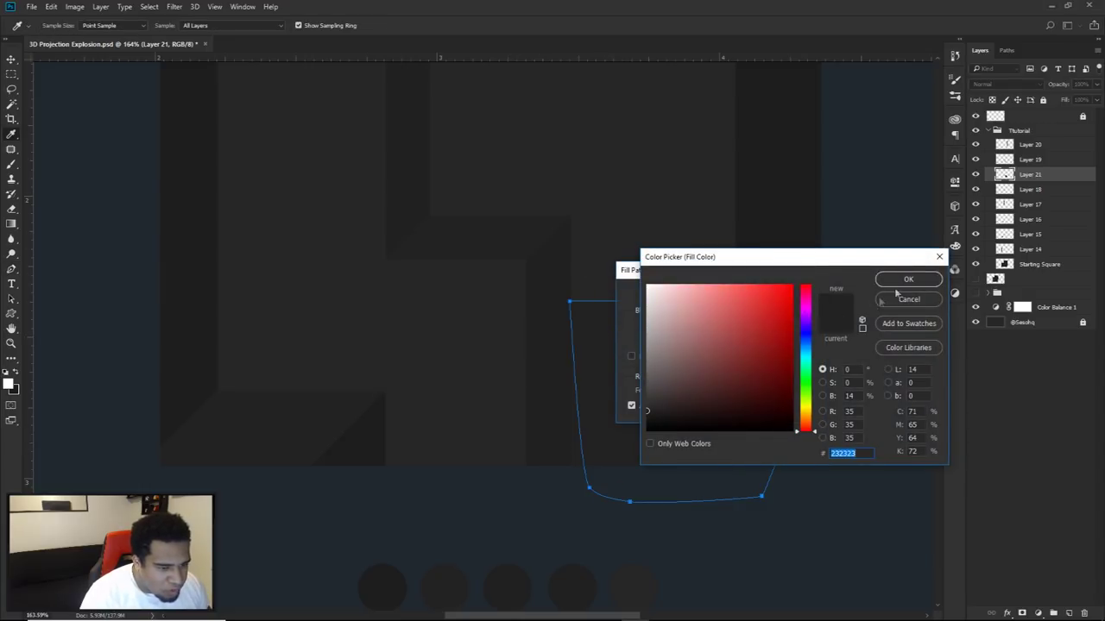
click(908, 279)
click(798, 291)
right_click(796, 294)
click(829, 313)
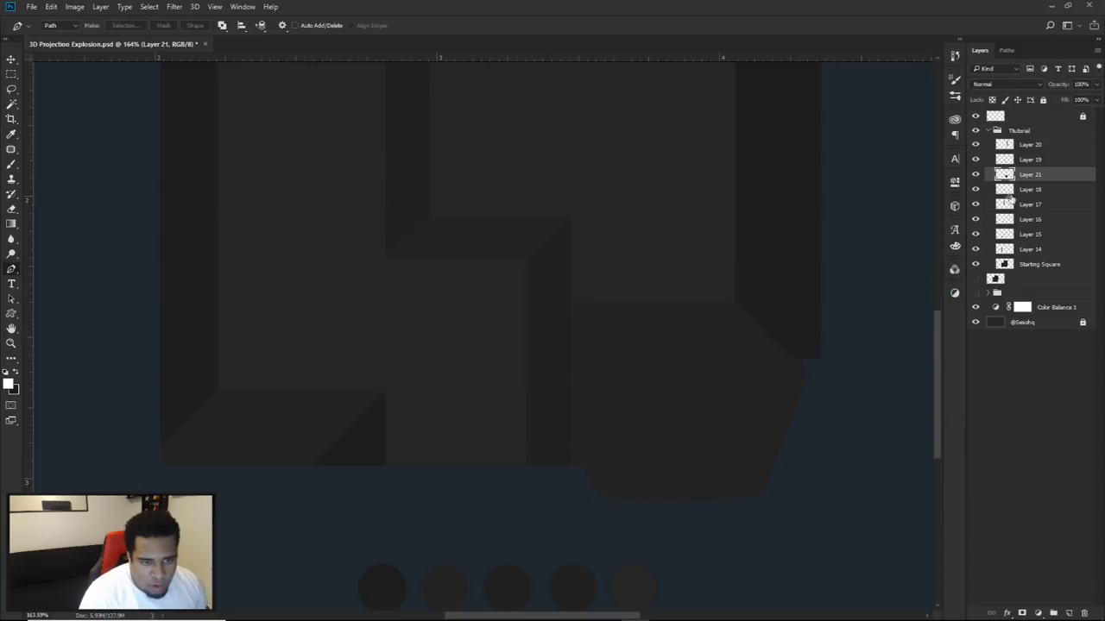
Step: Trim the refilled underside on Layer 21 to the Starting Square's outline and deselect
ctrl+click(1007, 264)
key(m)
right_click(858, 274)
click(880, 291)
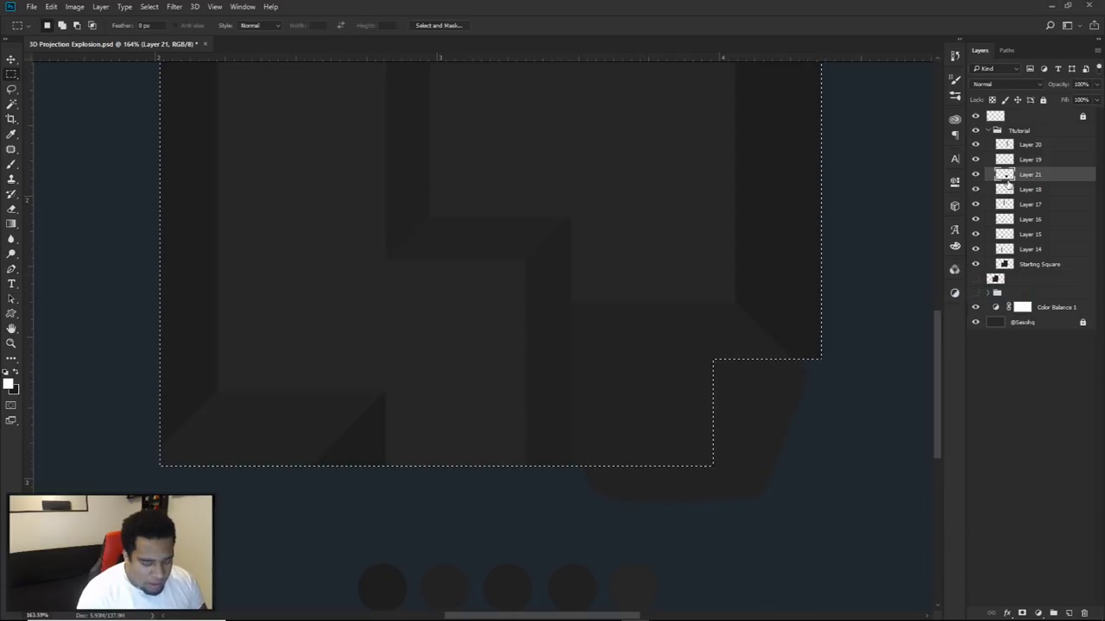
key(ctrl+d)
key(v)
scroll(804, 311, down, 3)
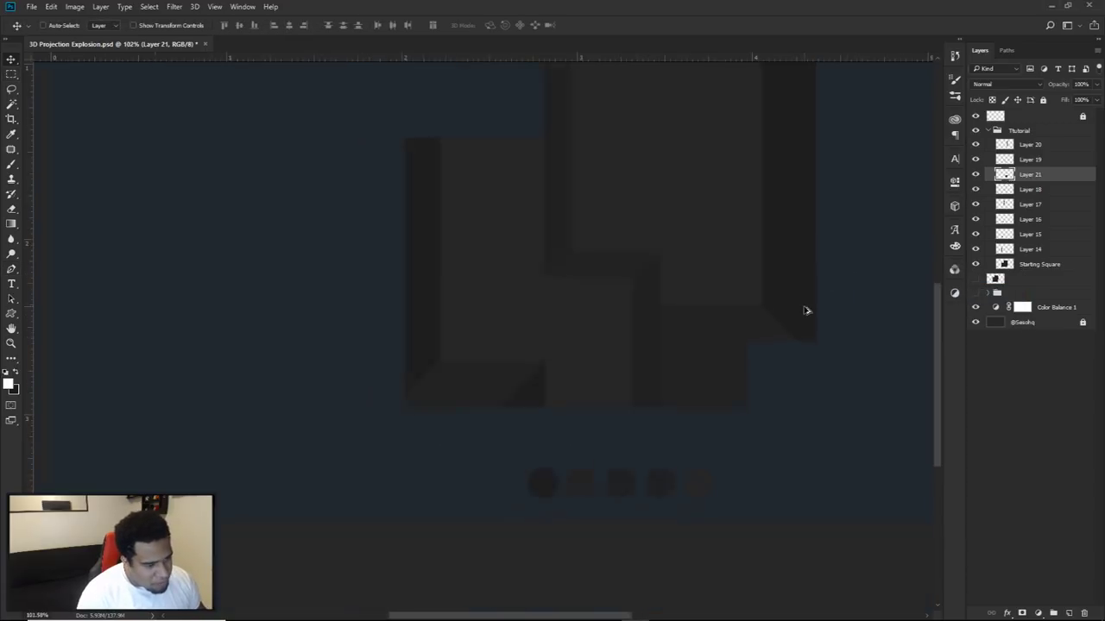
scroll(804, 311, down, 2)
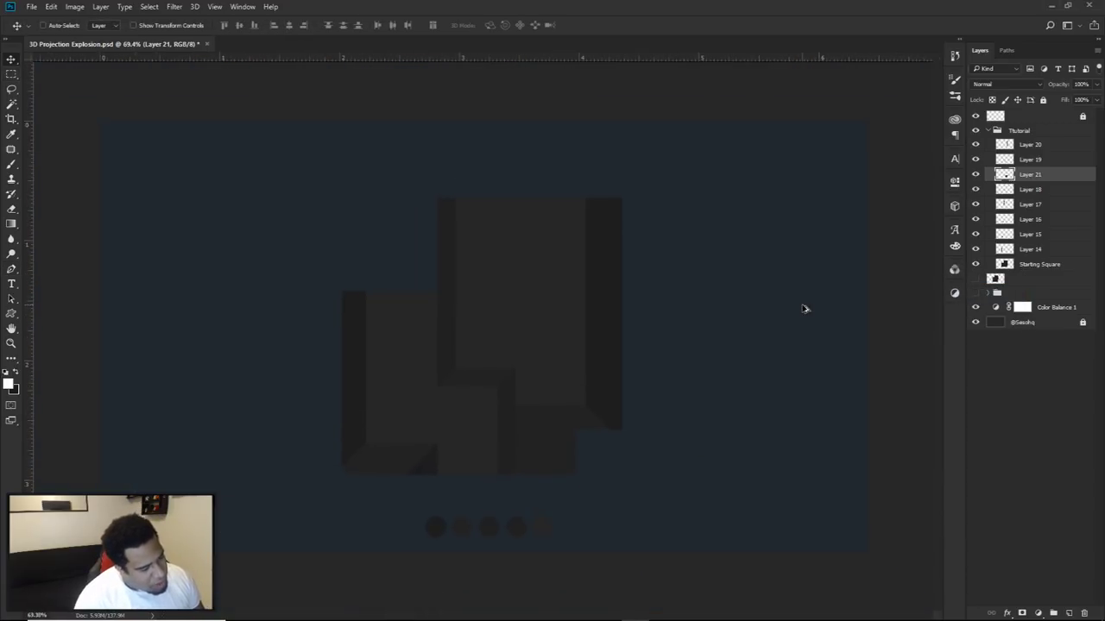
scroll(805, 309, up, 1)
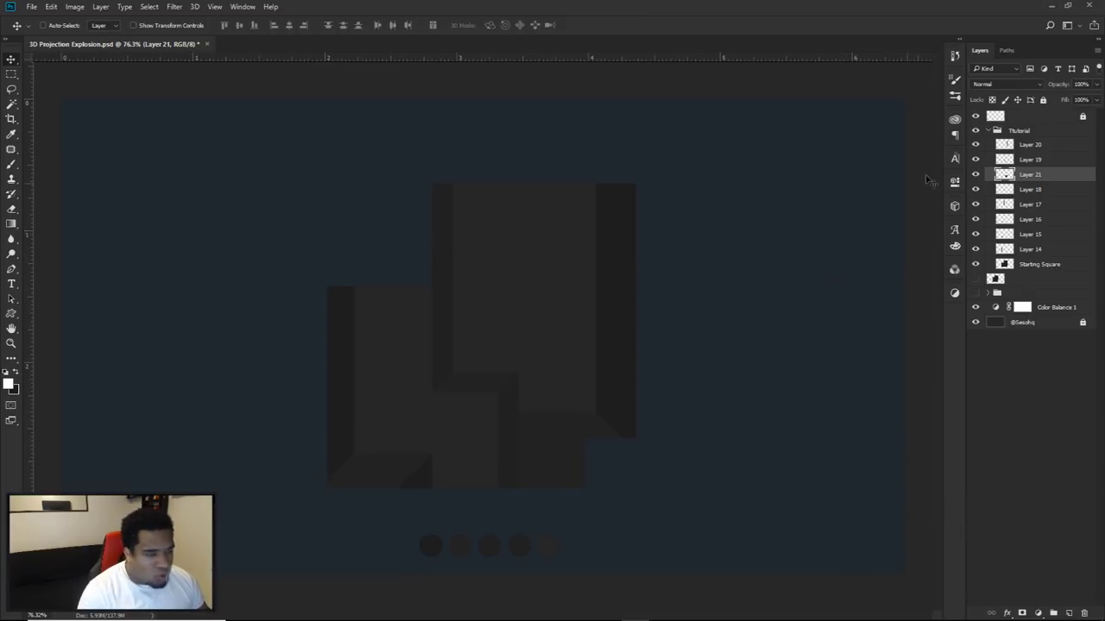
Step: Compare the tutorial group with the hidden finished reference block by switching their visibility
click(976, 130)
click(976, 279)
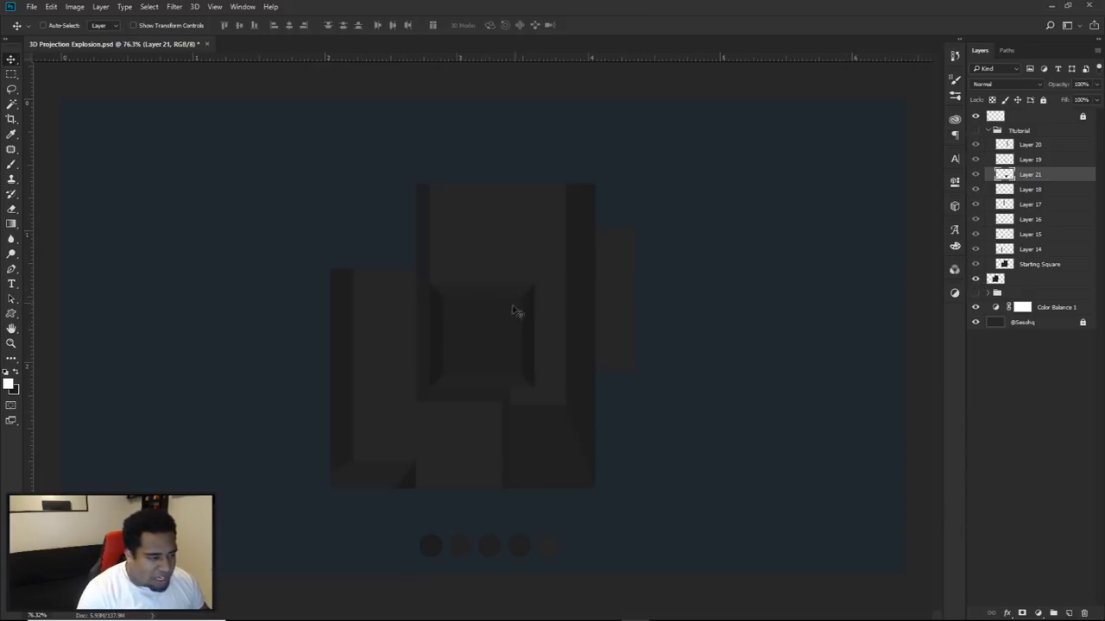
click(976, 131)
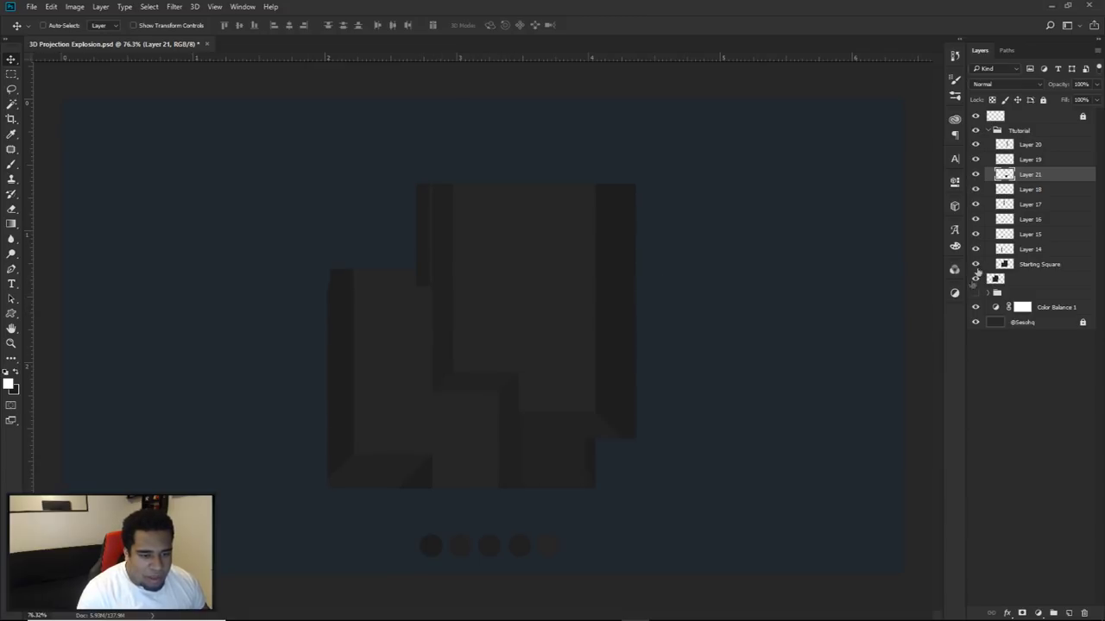
Step: Add a new layer above Layer 20 and marquee-select a square on the tall block's front face
click(1030, 144)
click(1068, 613)
key(m)
scroll(527, 333, up, 3)
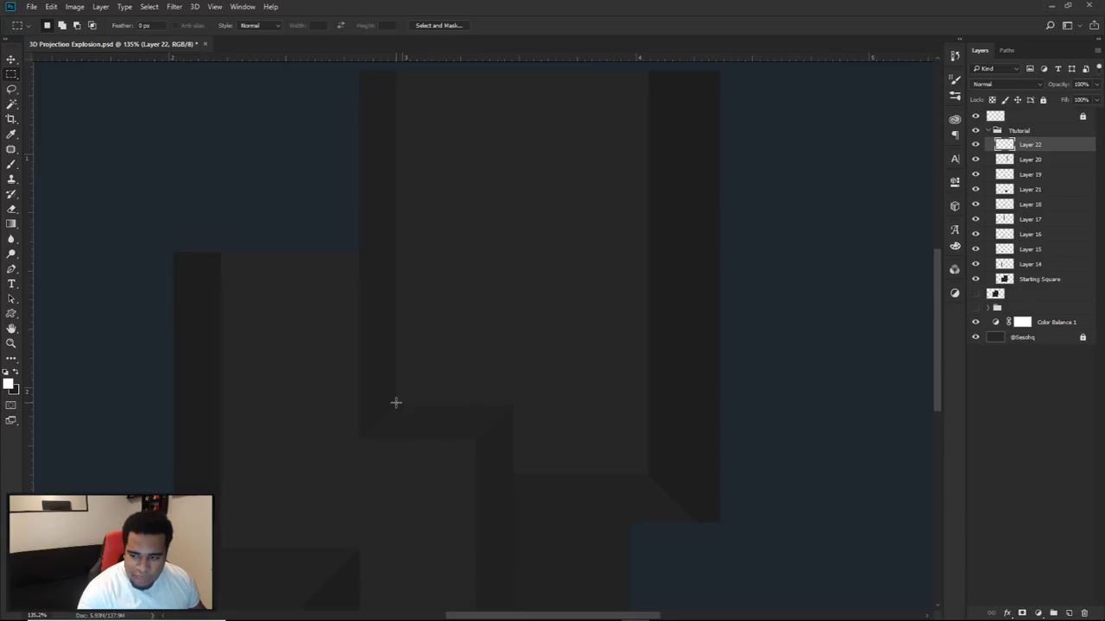
drag(412, 388, 618, 221)
scroll(577, 271, down, 3)
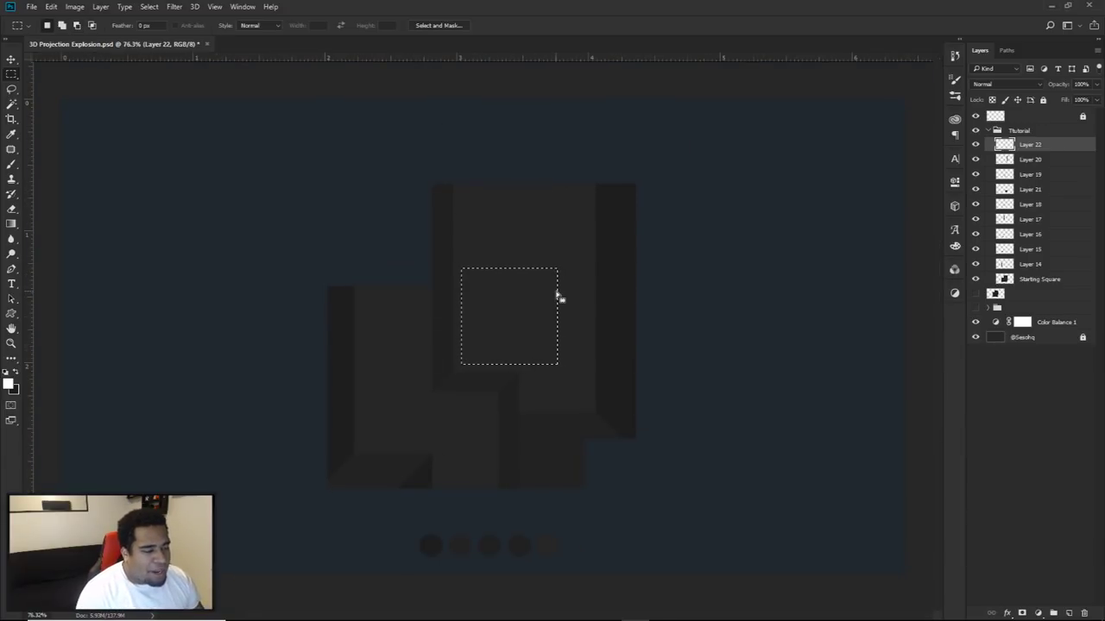
Step: Set the foreground color to #232323, fill the square selection on Layer 22 with it and deselect
click(9, 385)
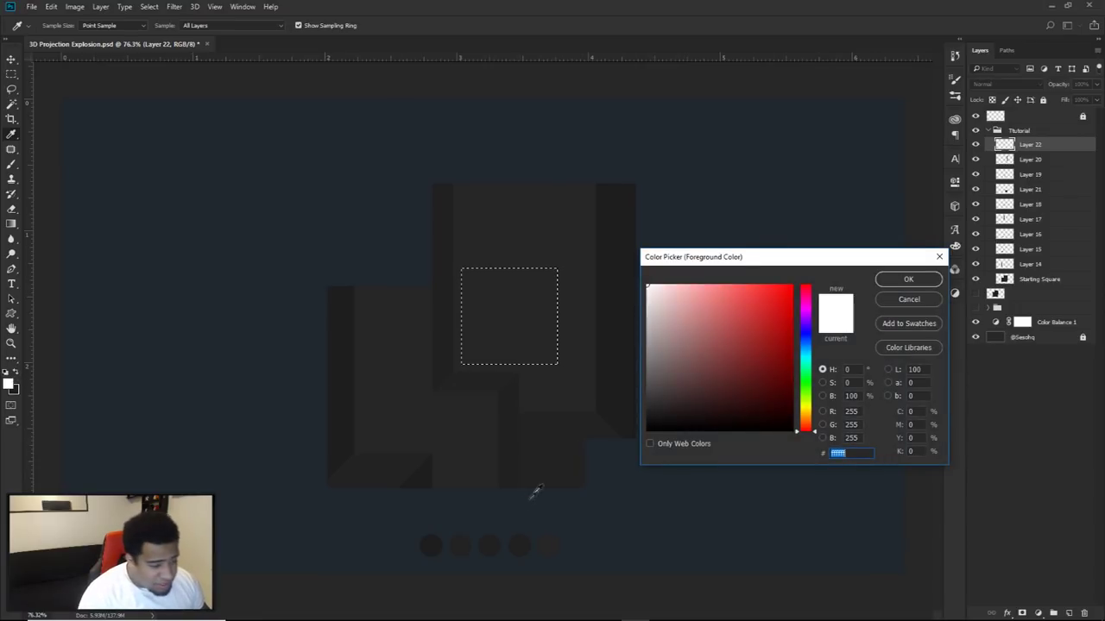
click(560, 438)
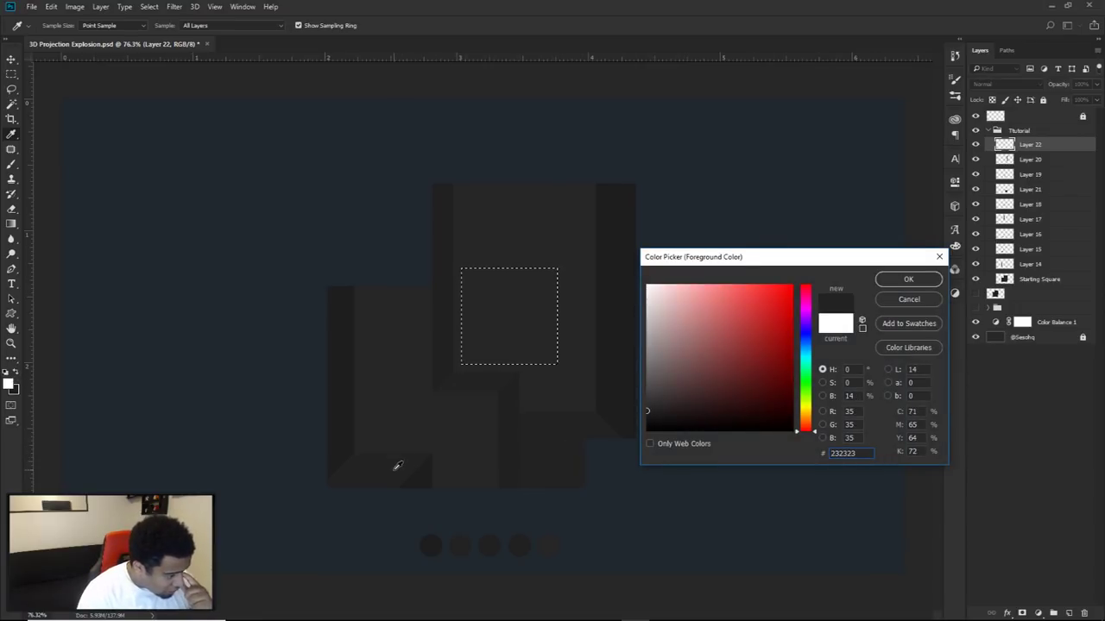
key(Return)
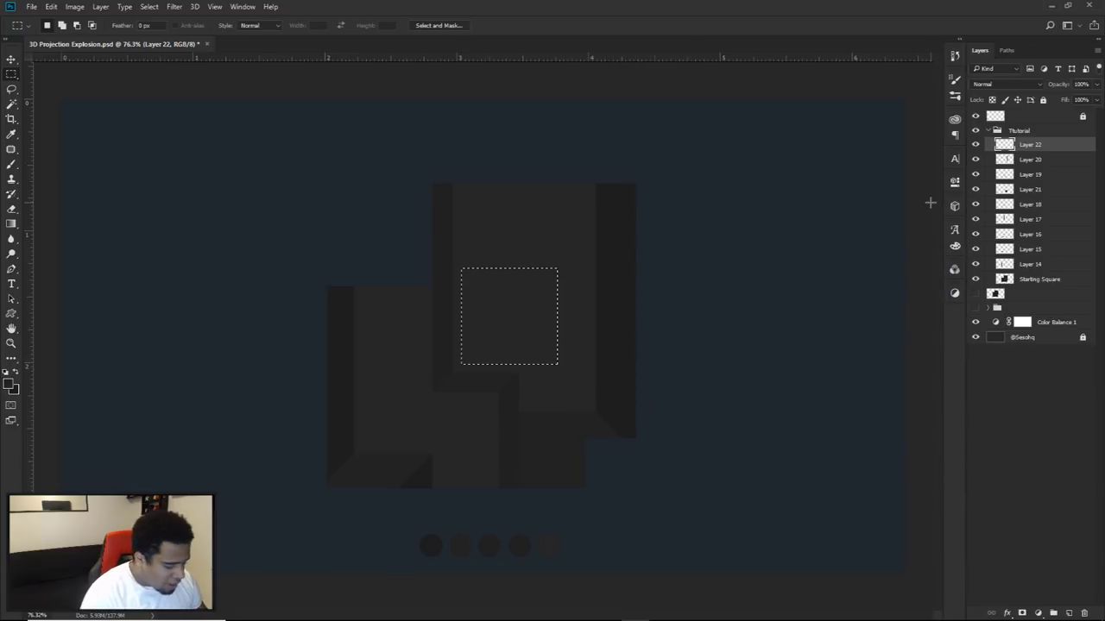
key(v)
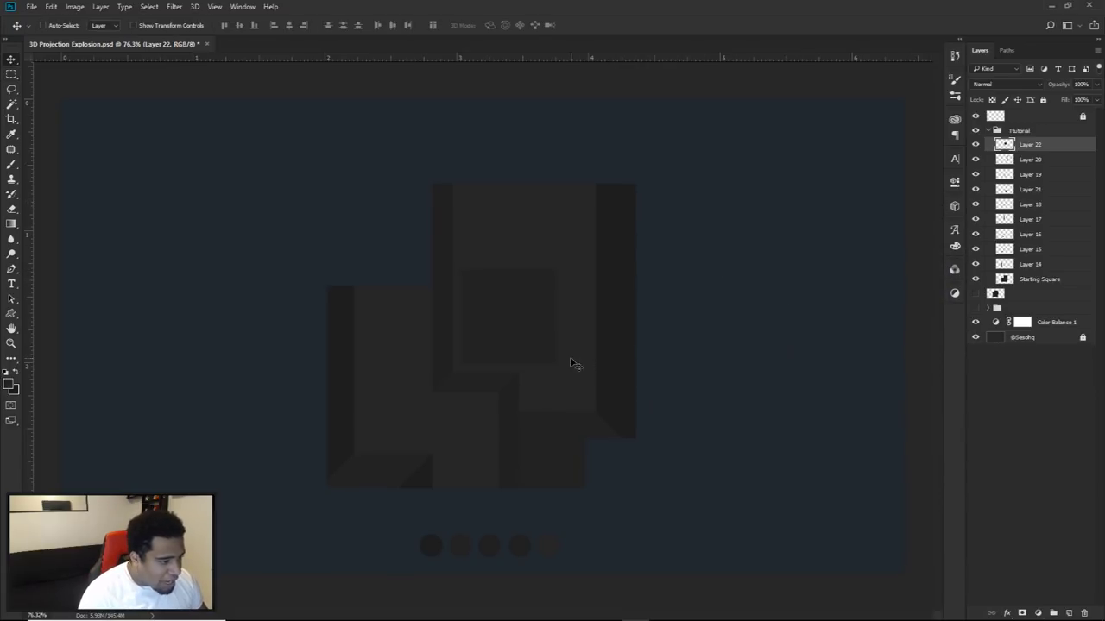
click(975, 145)
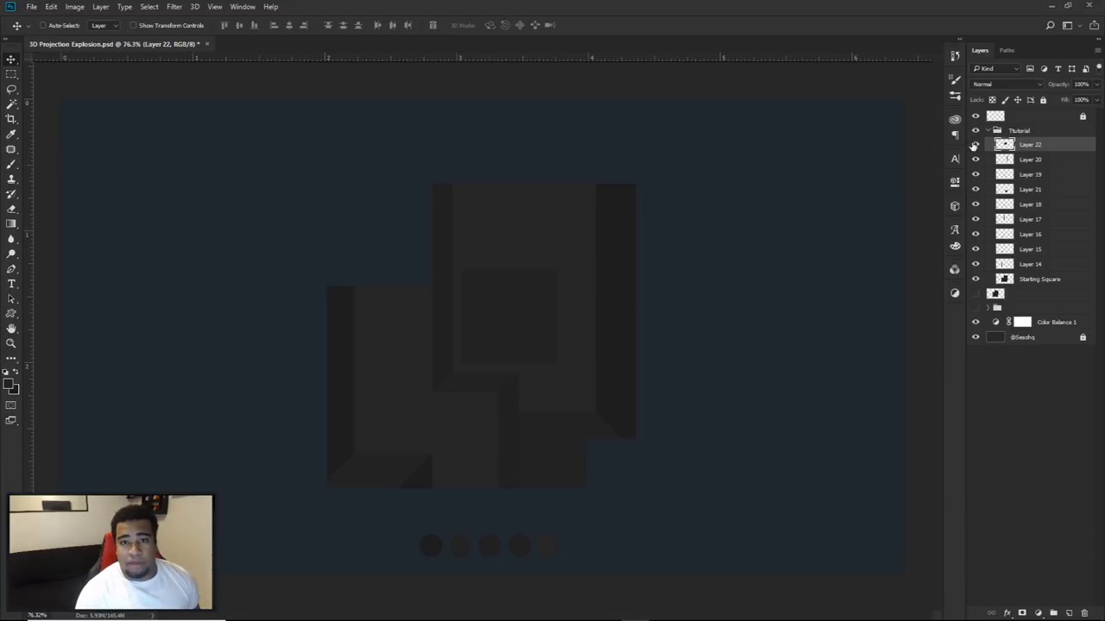
Step: Duplicate the Layer 22 square and scale the copy about its center to 70.64%
key(ctrl+j)
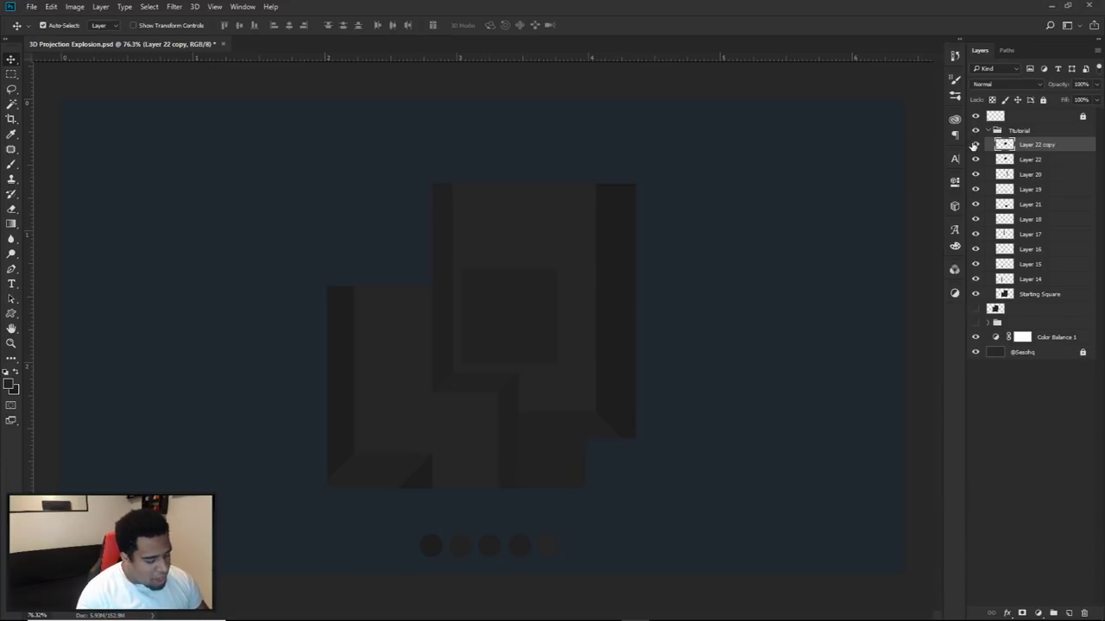
key(ctrl+t)
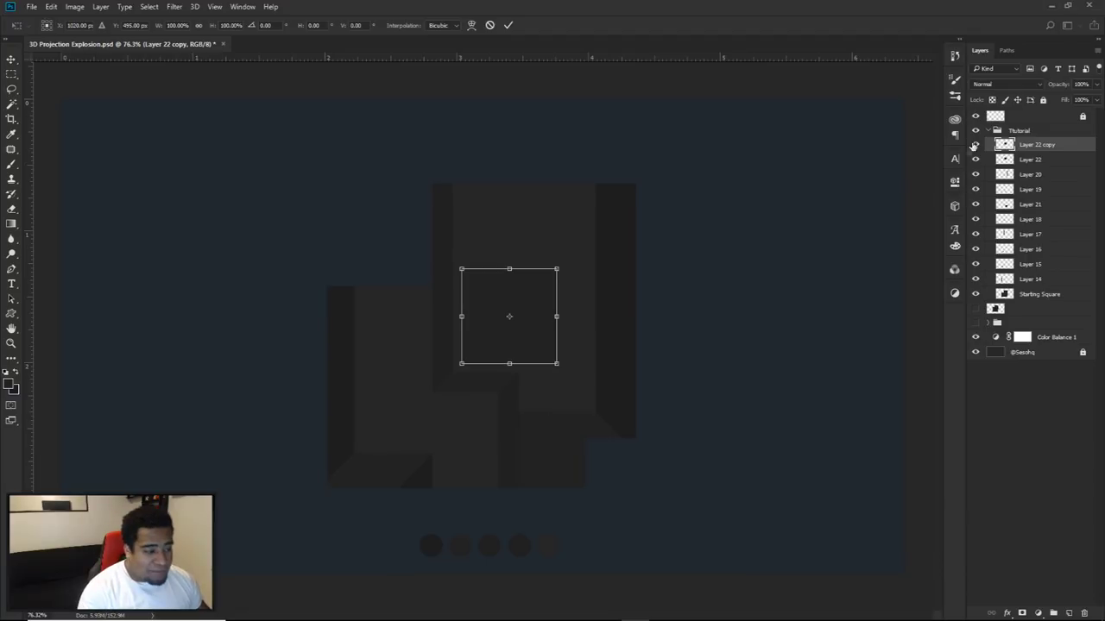
scroll(525, 377, up, 3)
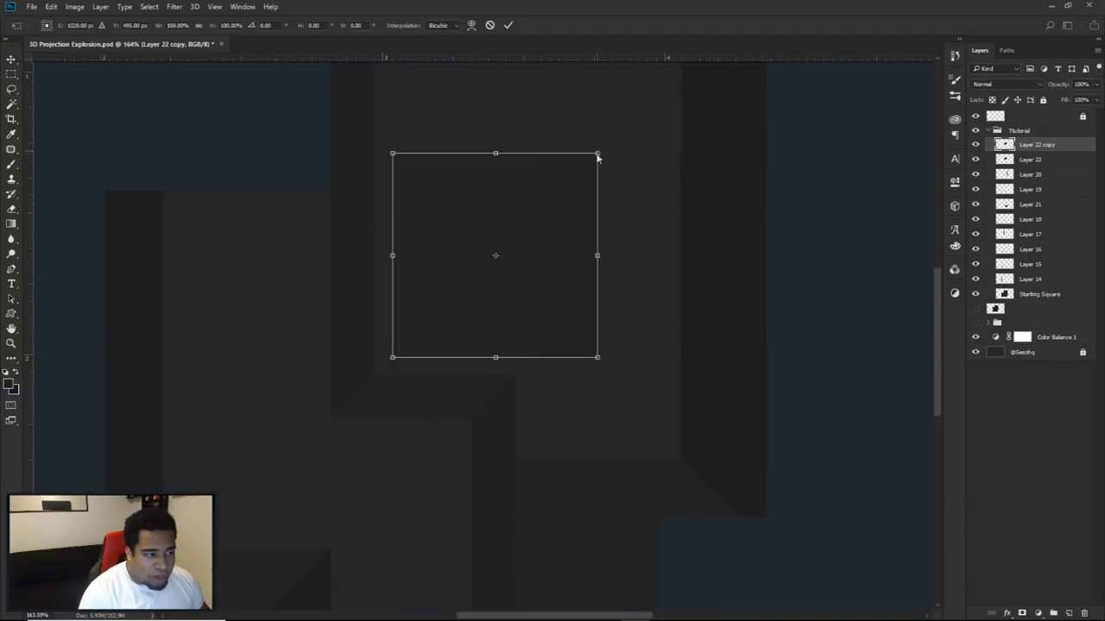
drag(596, 153, 563, 180)
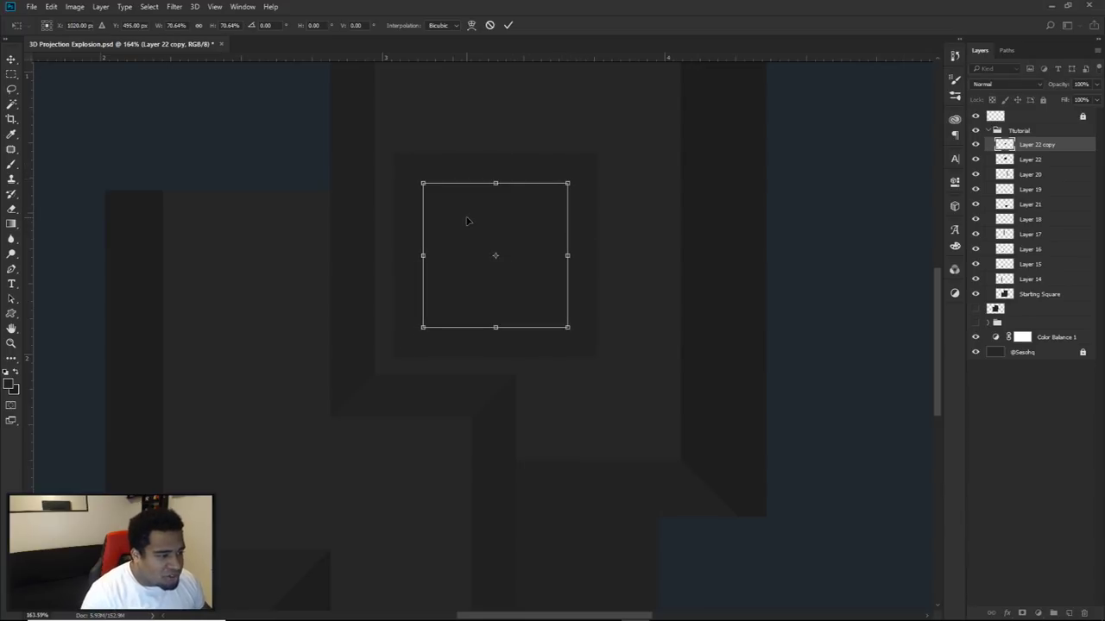
key(Return)
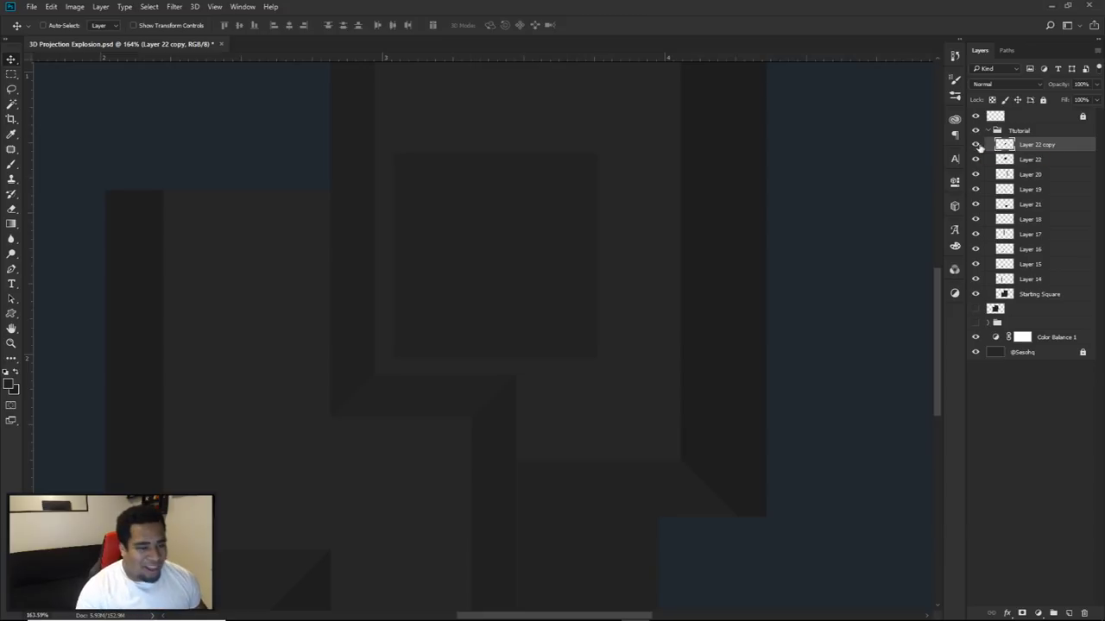
double_click(1073, 150)
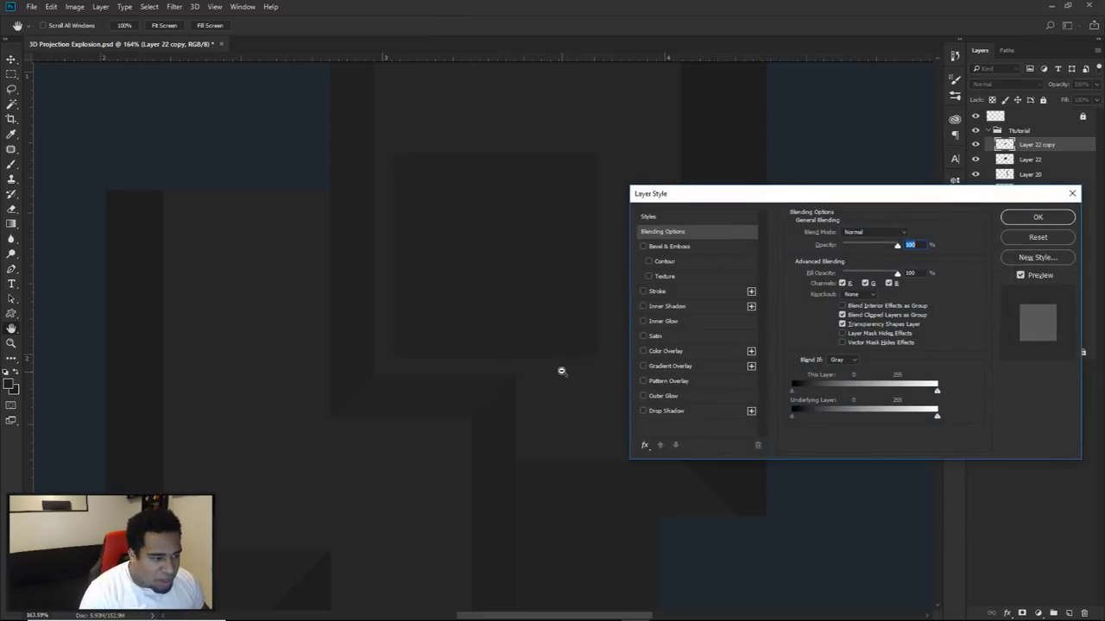
click(1039, 236)
key(ctrl+0)
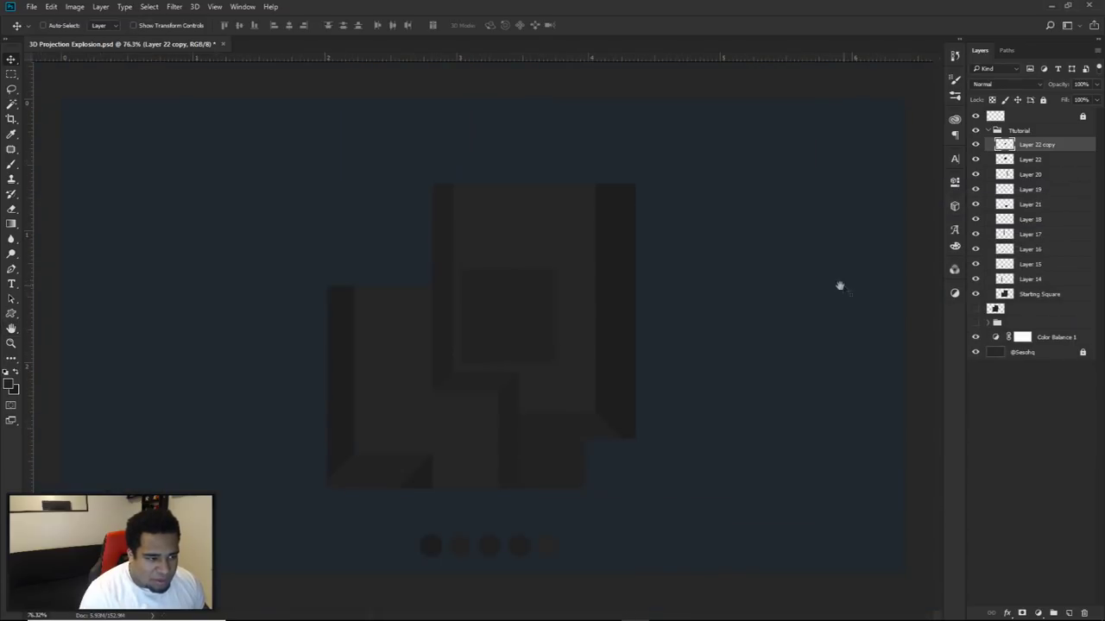
Step: Add a #202020 Color Overlay to the Layer 22 copy and collapse its effects list
double_click(1076, 153)
click(670, 350)
click(908, 234)
text(202020)
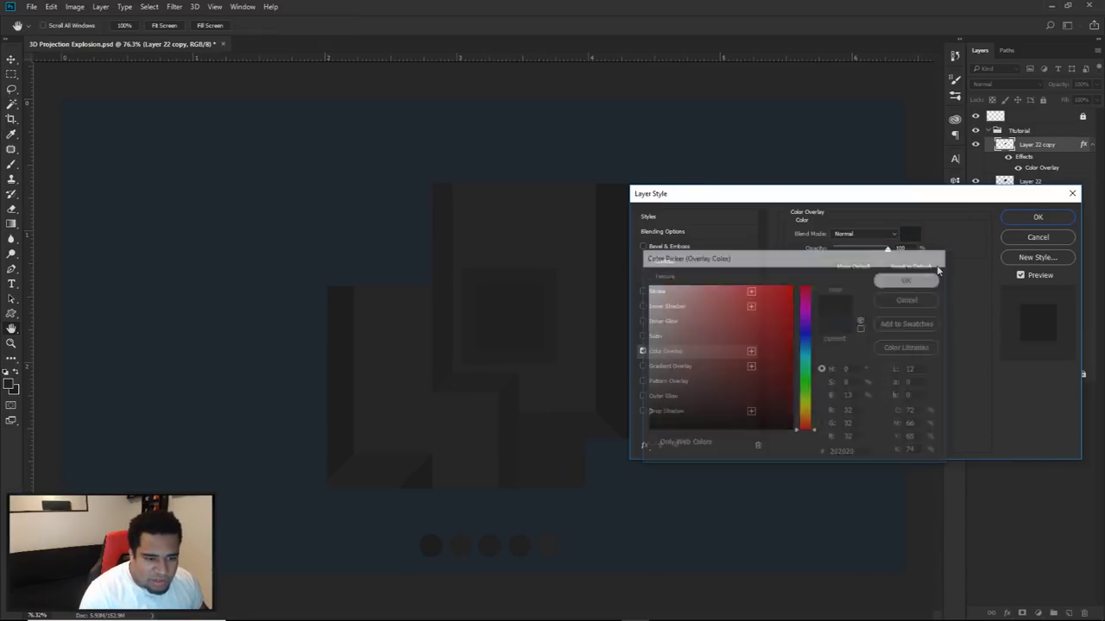
click(908, 279)
click(1038, 216)
right_click(1085, 144)
click(1093, 145)
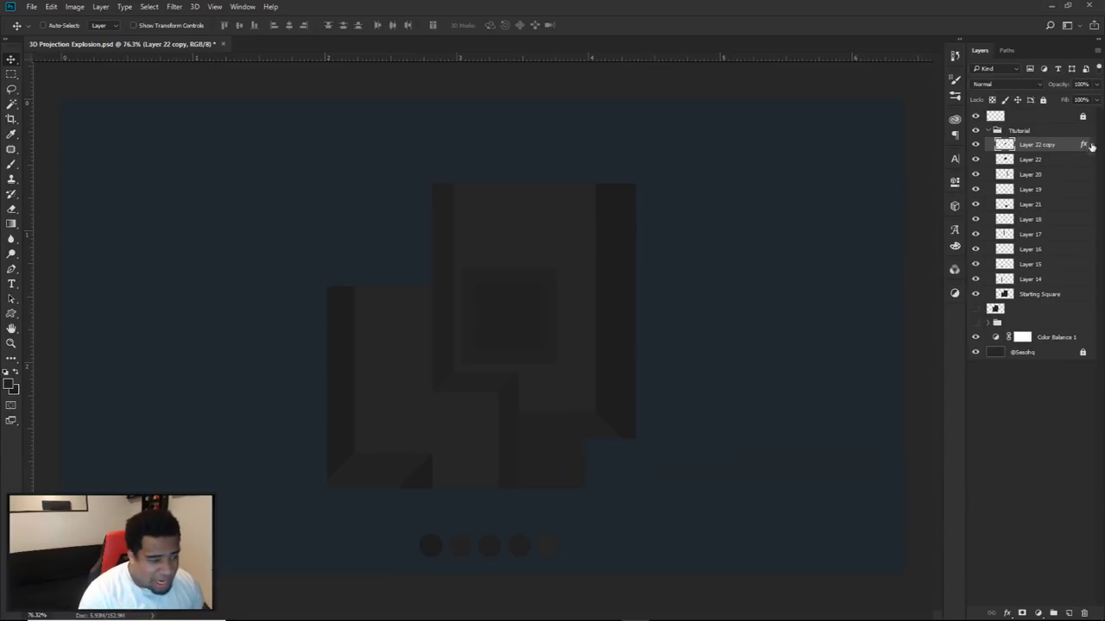
Step: Add a layer above the Layer 22 copy and start a path from the inner square's upper-left corner to the outer square's
click(1069, 613)
key(p)
scroll(431, 282, up, 10)
scroll(480, 290, up, 3)
click(591, 340)
key(ctrl+z)
scroll(590, 342, up, 5)
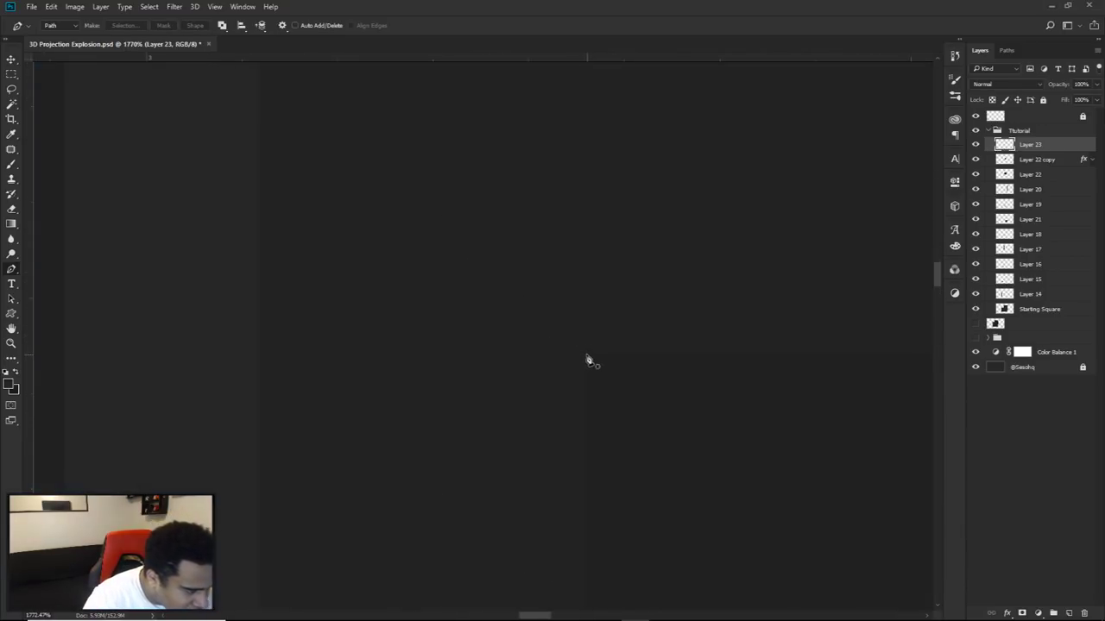
click(589, 342)
scroll(588, 342, down, 3)
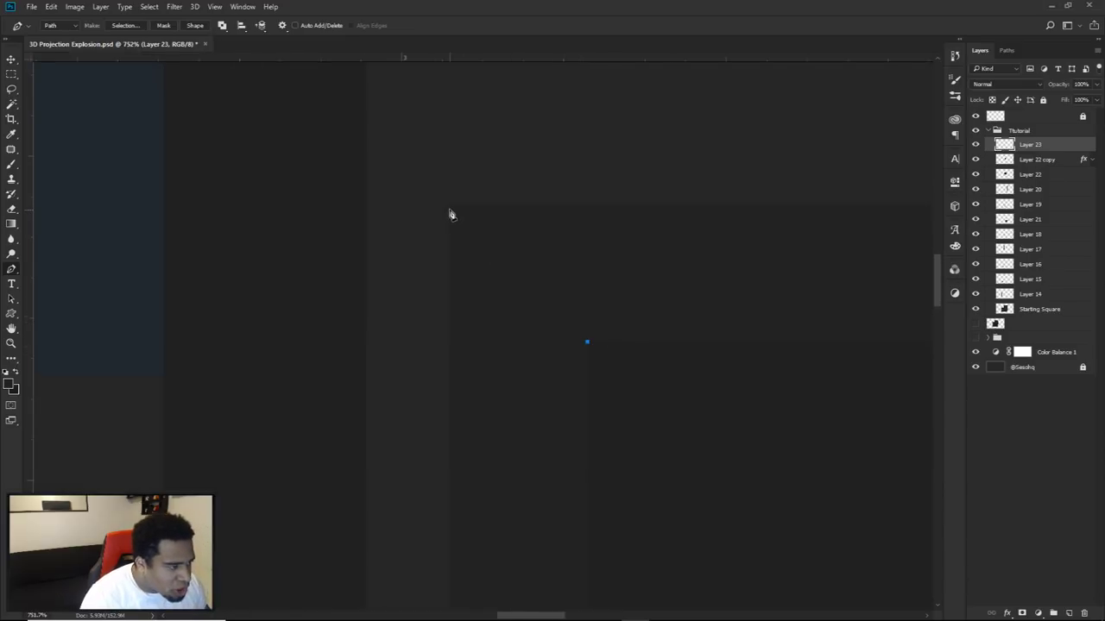
scroll(439, 194, up, 5)
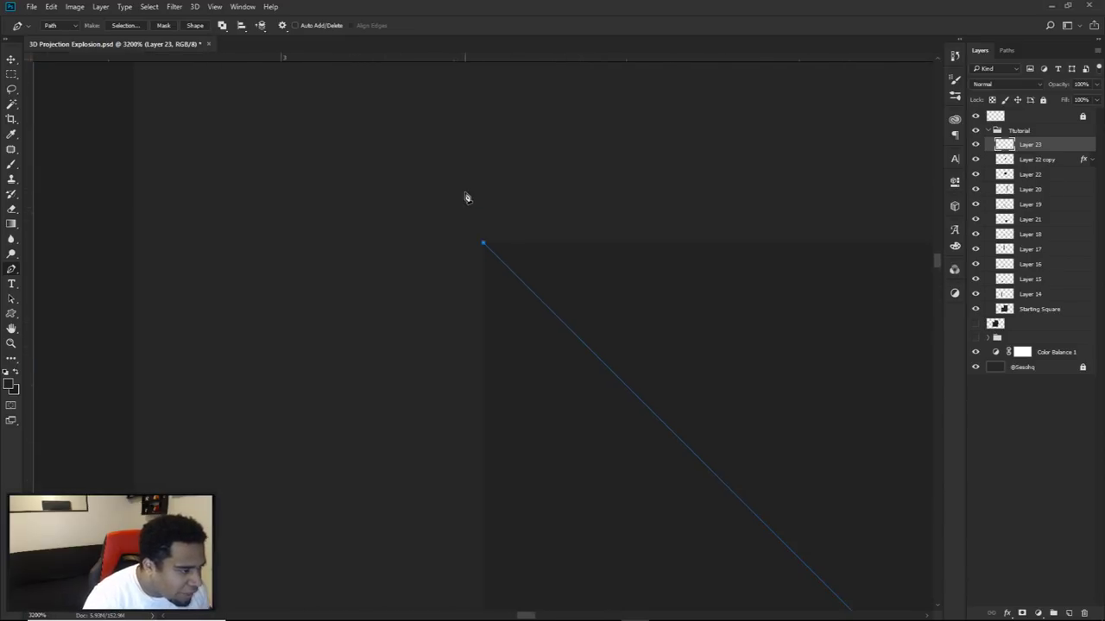
Step: Continue the path through the lower-left corners of the outer and inner squares and close it as the recess's left side
scroll(473, 197, down, 5)
drag(570, 402, 581, 382)
scroll(508, 285, up, 5)
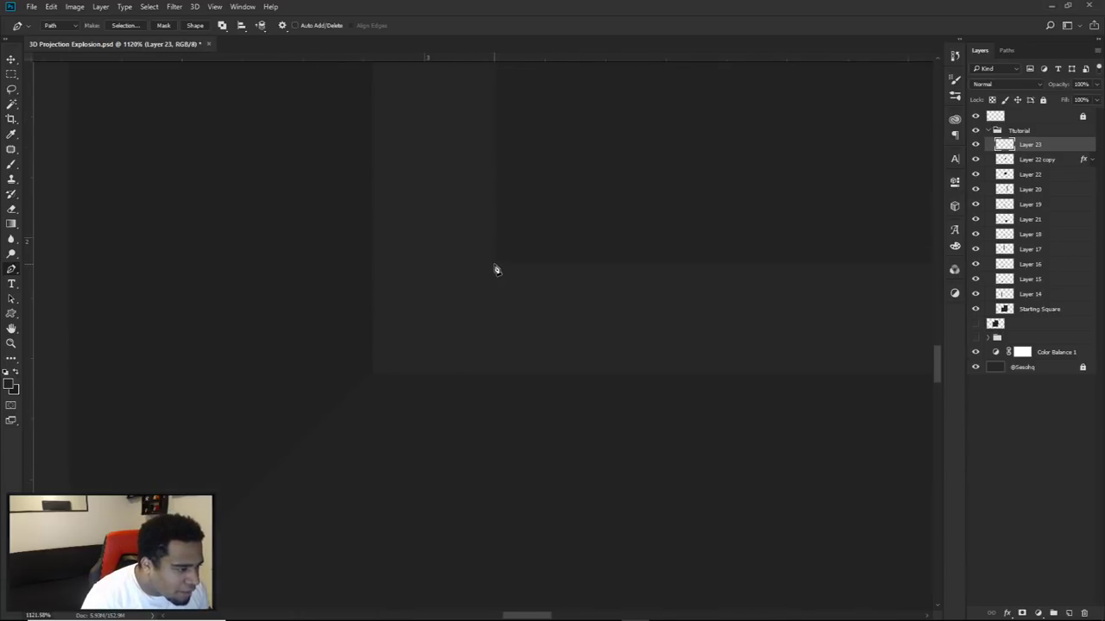
drag(577, 173, 437, 429)
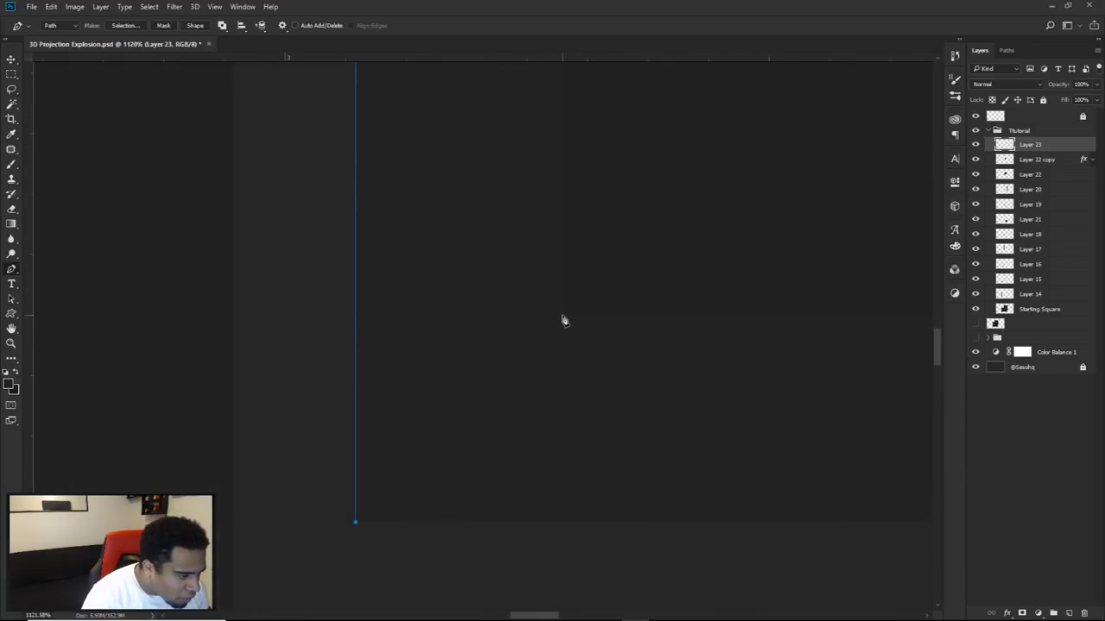
scroll(587, 241, down, 4)
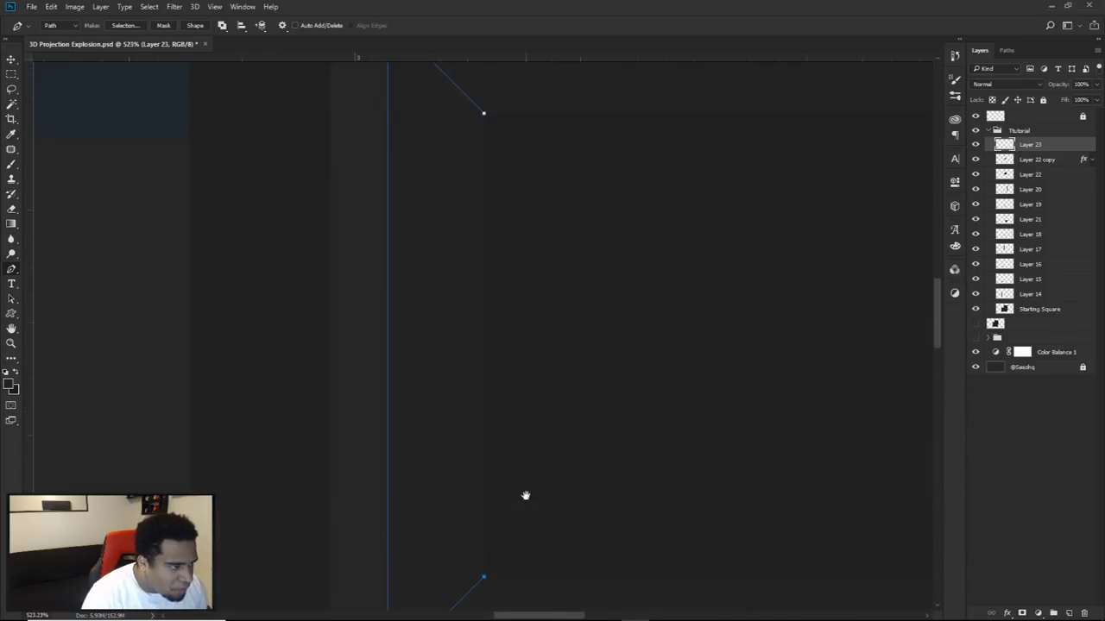
click(483, 115)
scroll(552, 251, down, 3)
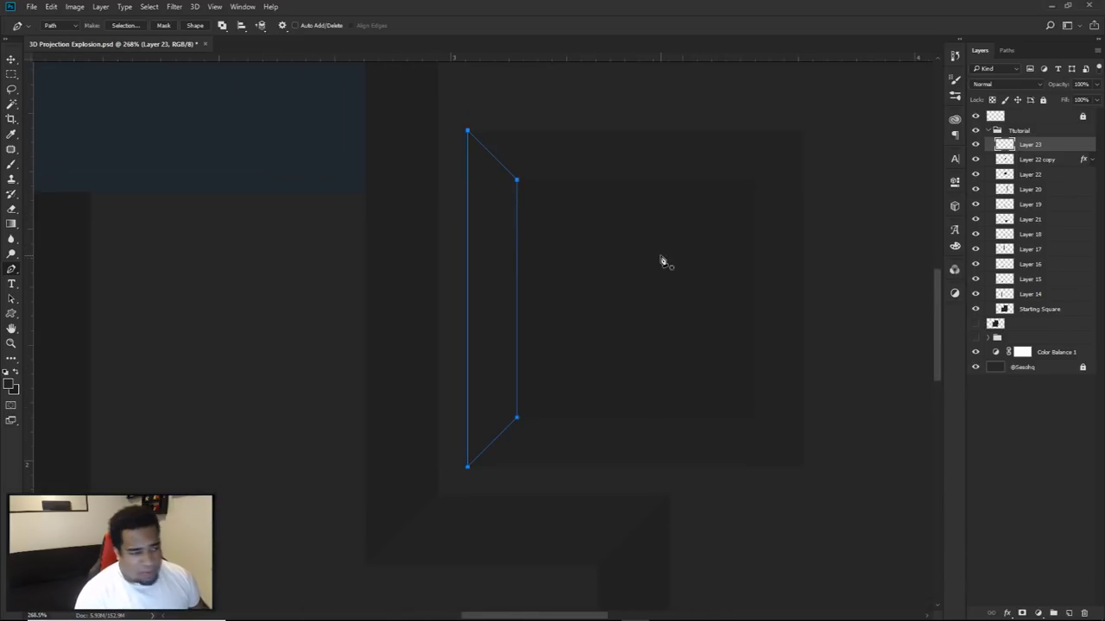
scroll(662, 260, down, 1)
scroll(662, 260, down, 4)
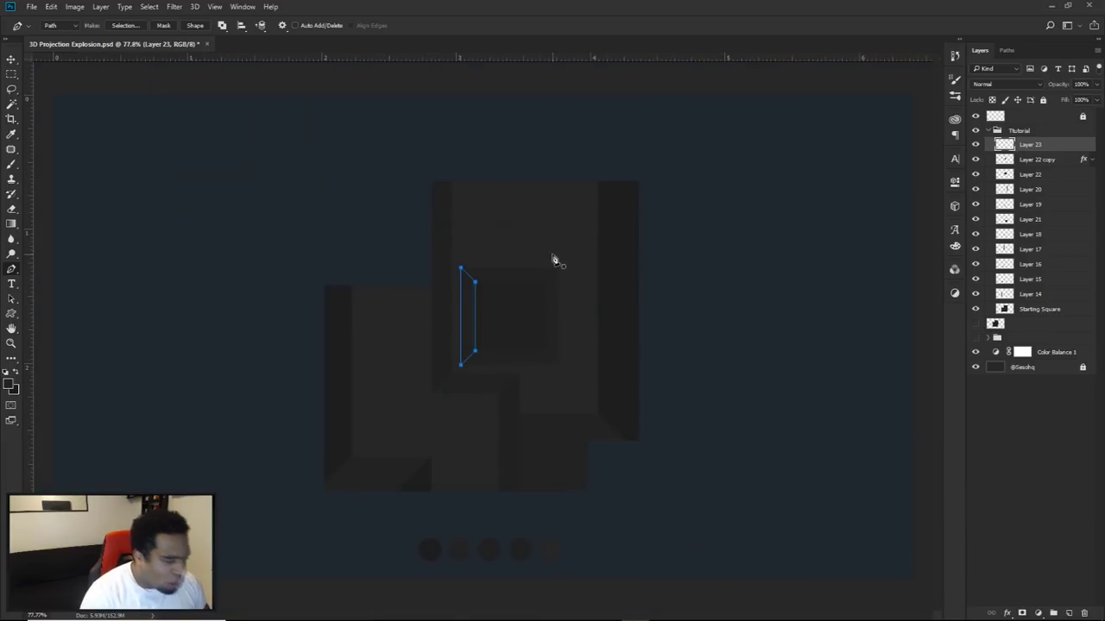
right_click(604, 243)
click(569, 258)
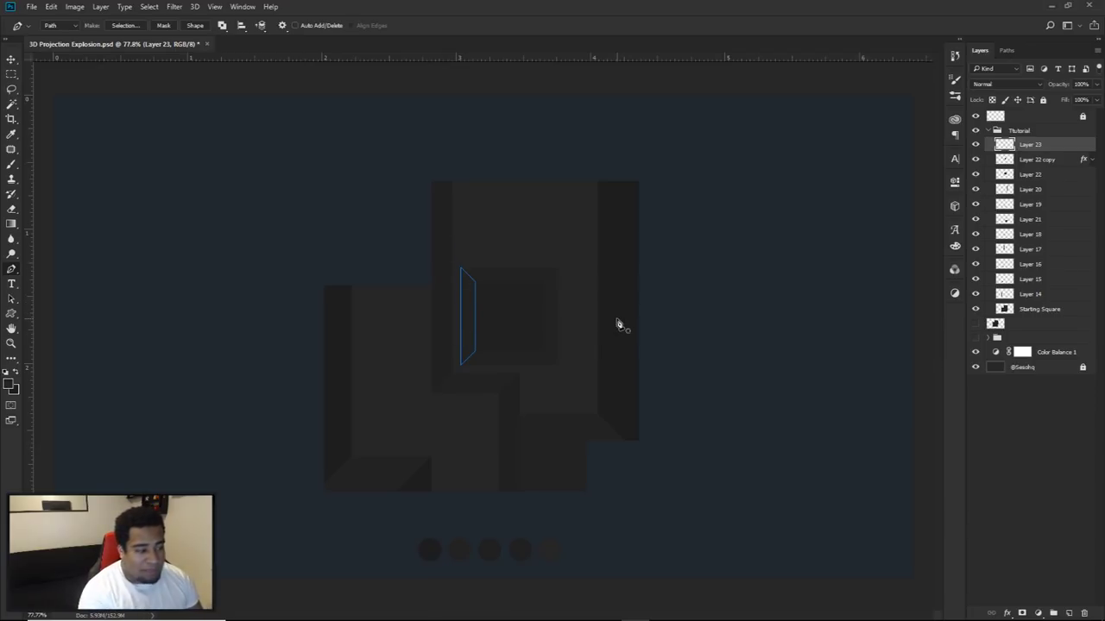
Step: Fill the recess's left-side path with #232323 on Layer 23 and delete the path
right_click(638, 265)
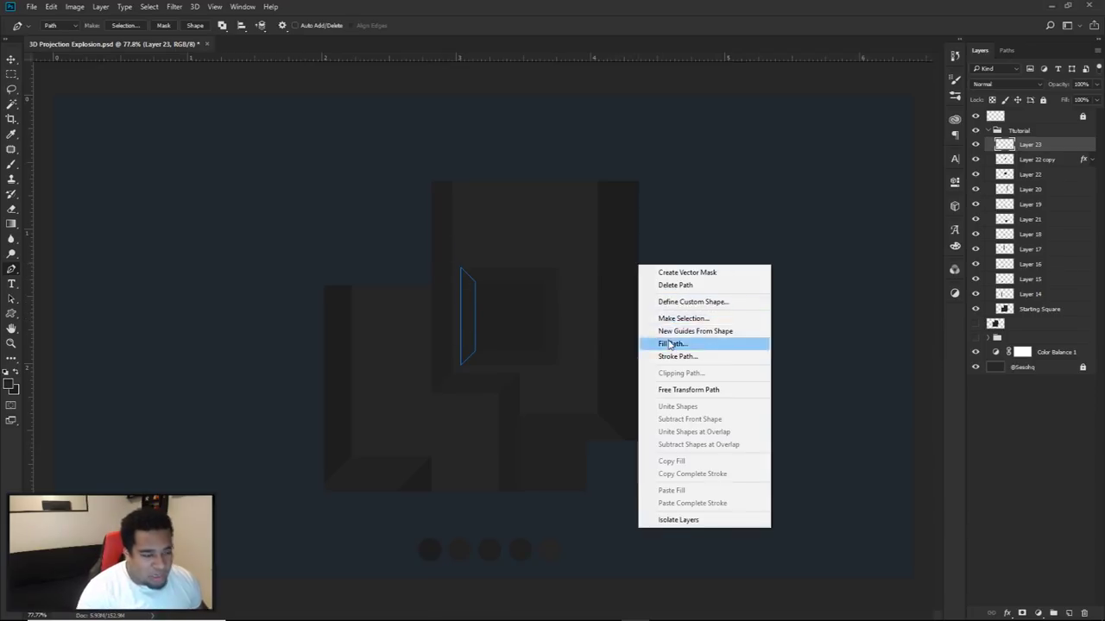
click(691, 324)
click(732, 291)
click(708, 321)
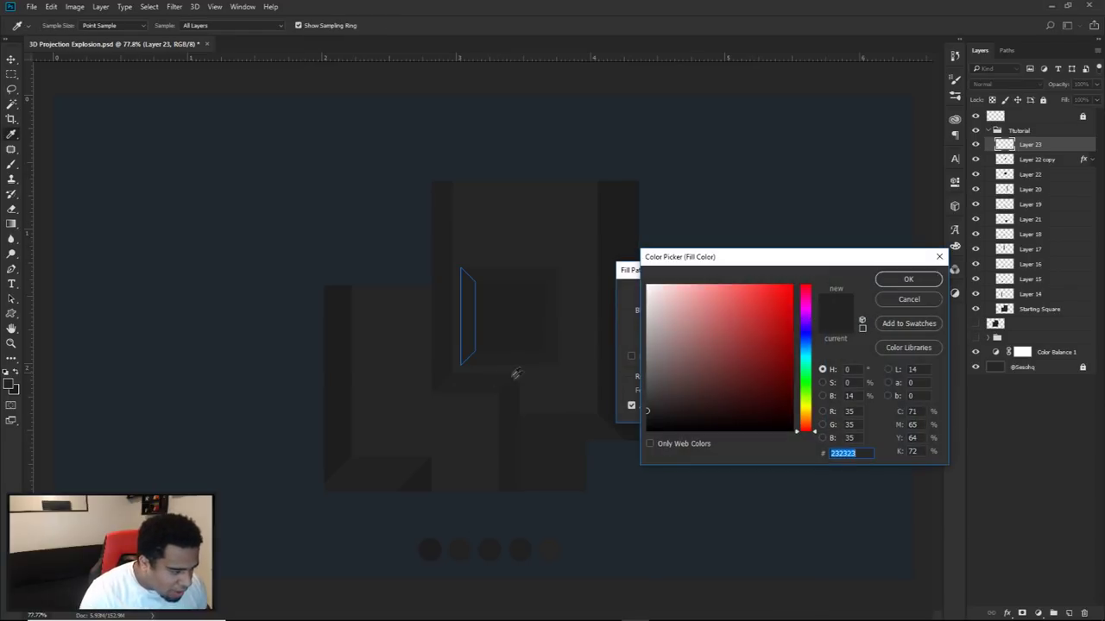
click(908, 279)
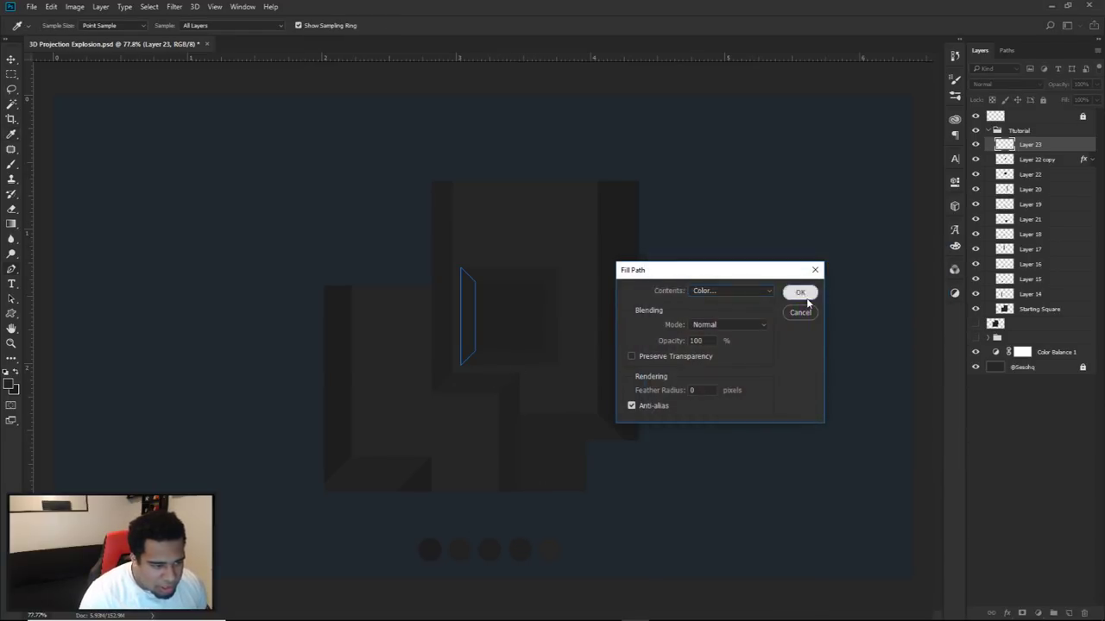
click(802, 291)
right_click(670, 282)
click(710, 301)
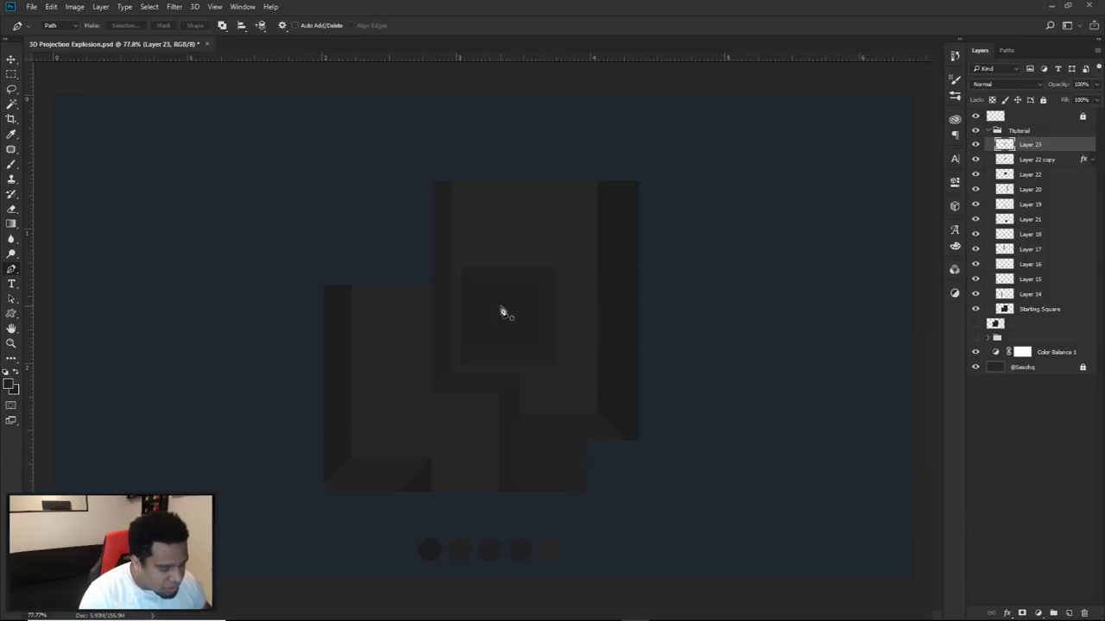
Step: Darken the recess's left side with a Hue/Saturation adjustment, setting Lightness to -5
key(ctrl+u)
double_click(811, 242)
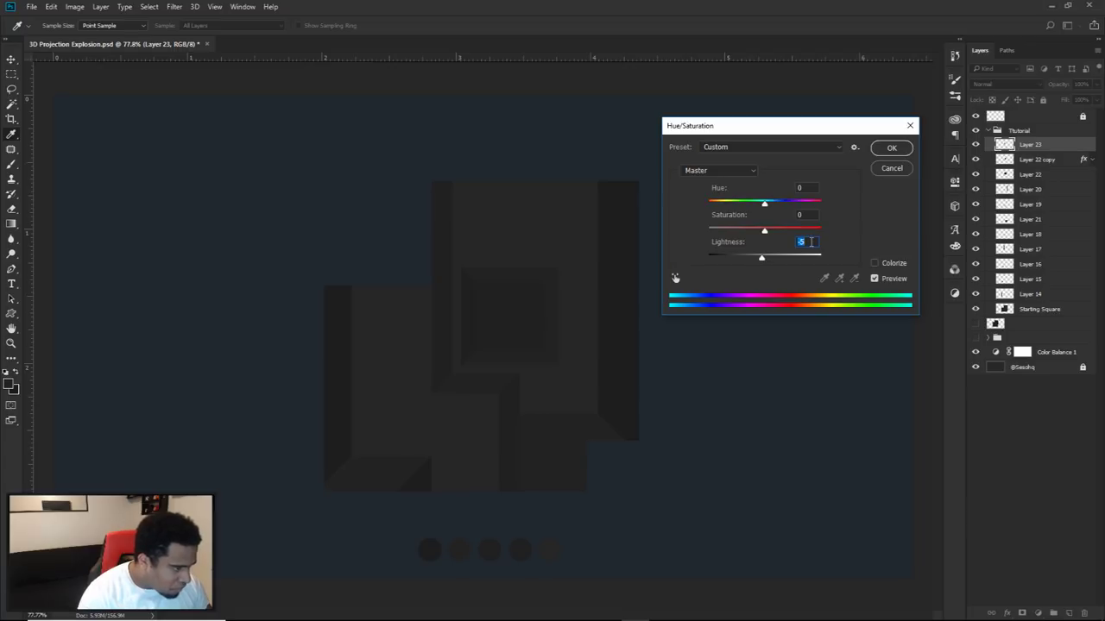
click(893, 148)
key(v)
scroll(517, 341, up, 5)
drag(512, 336, 604, 333)
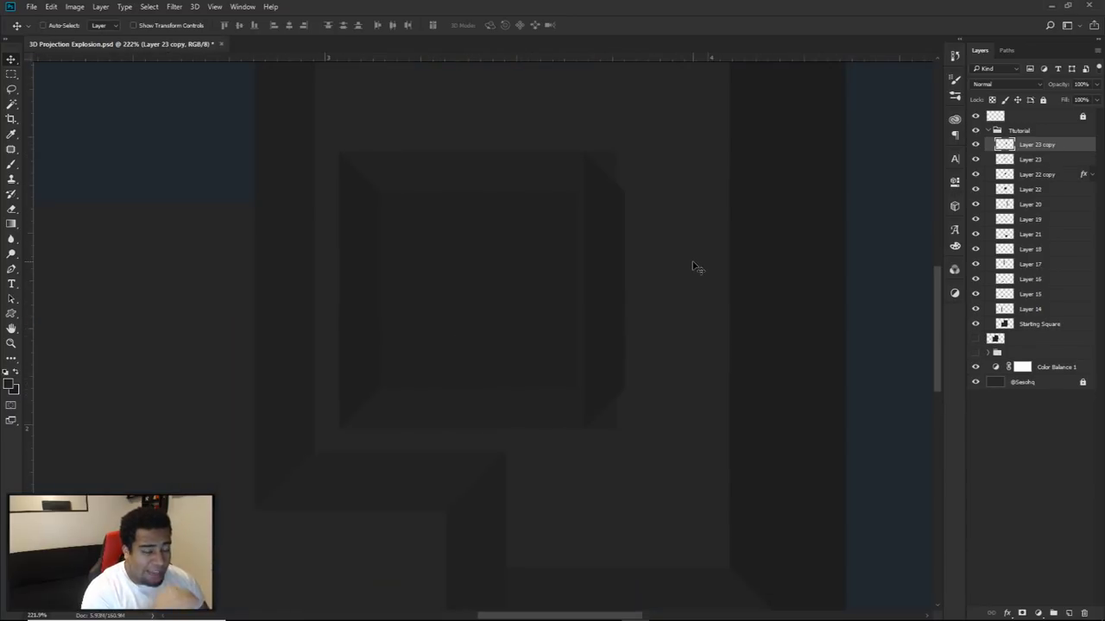
drag(692, 266, 796, 259)
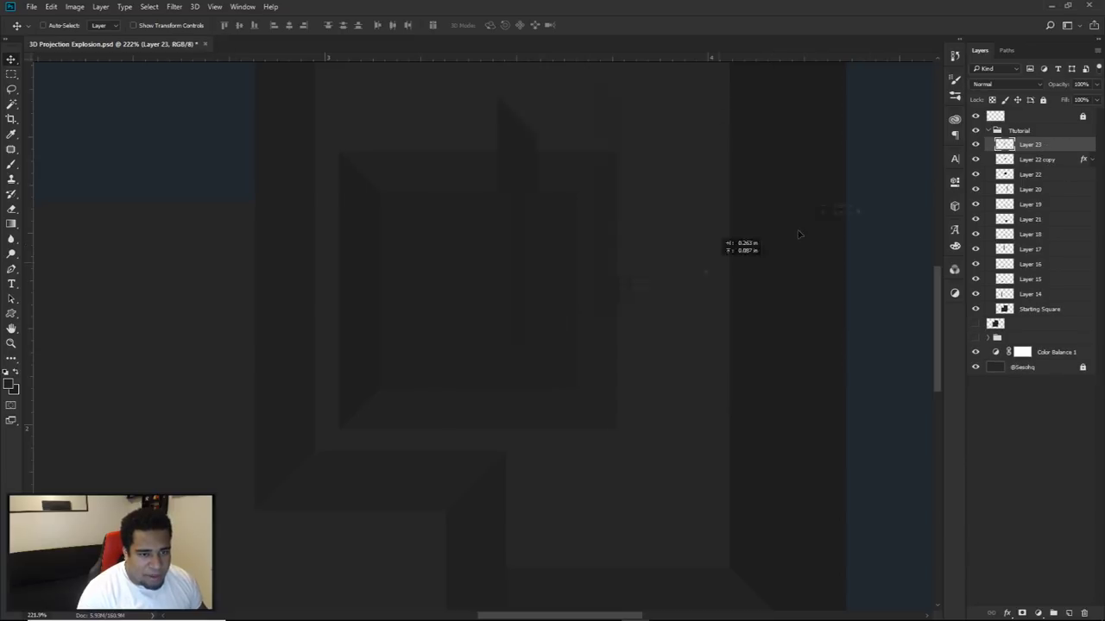
key(Delete)
Step: Duplicate the recess's left side onto its right edge and flip the copy horizontally
drag(380, 308, 615, 335)
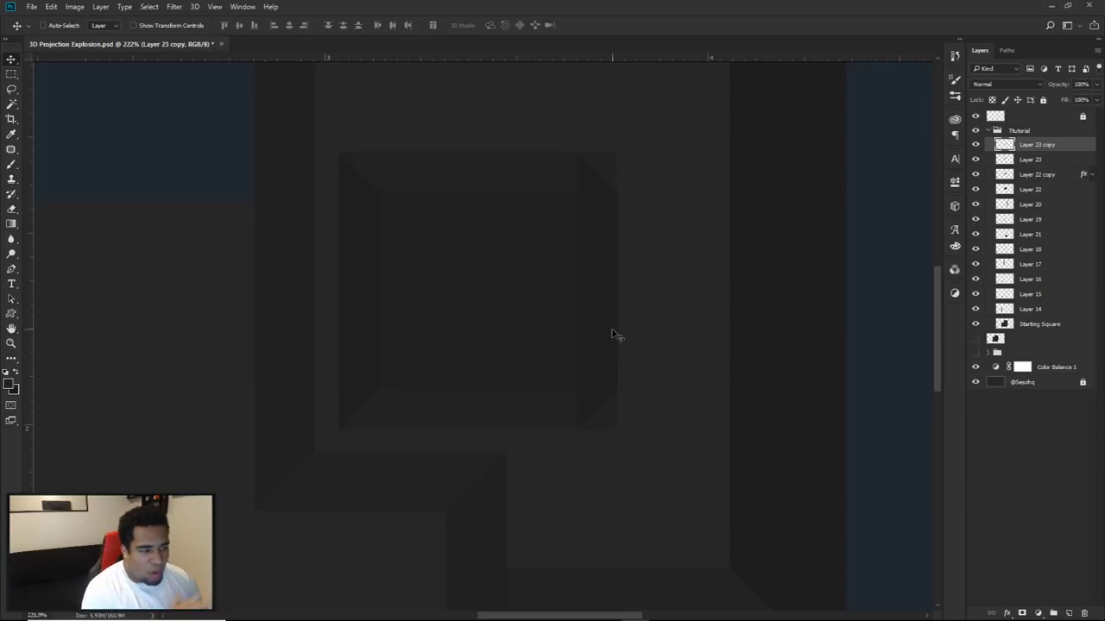
key(ctrl+t)
right_click(613, 333)
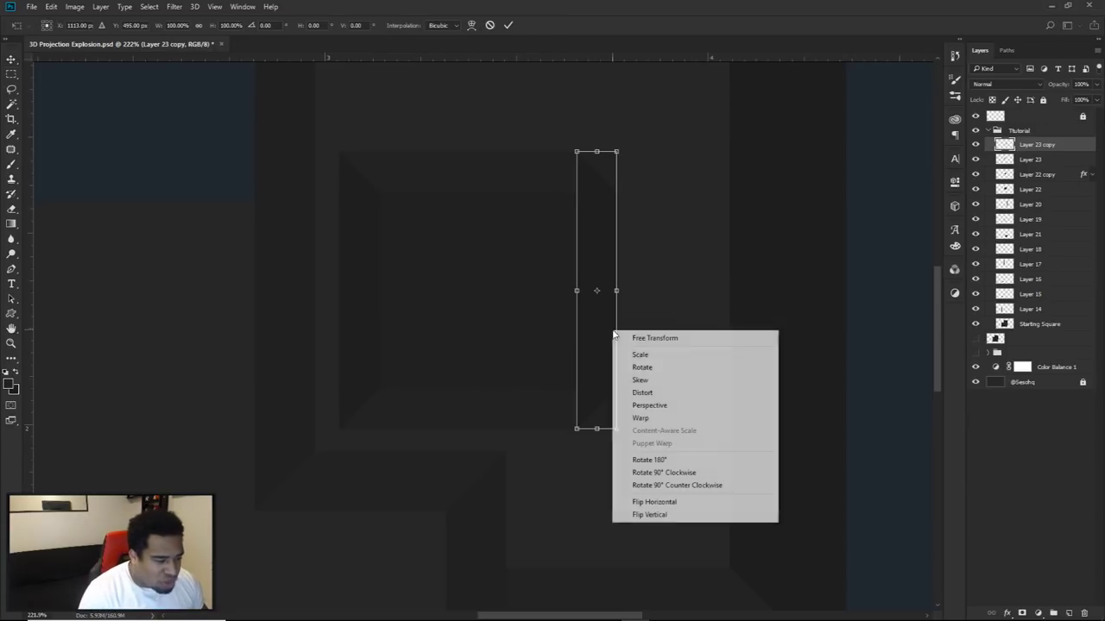
click(671, 503)
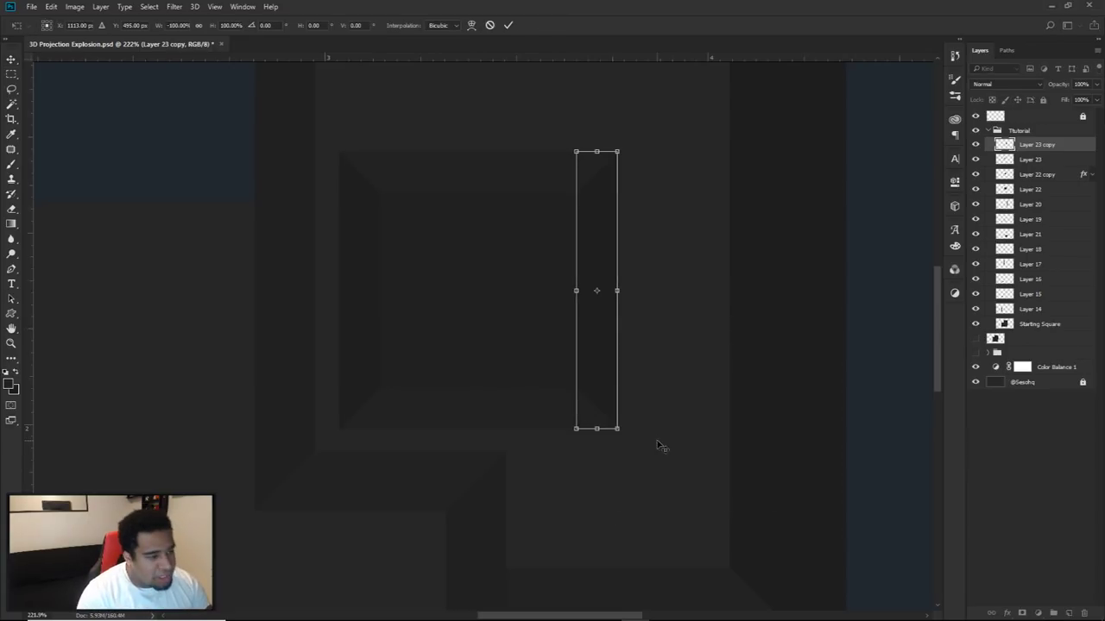
key(Return)
scroll(678, 416, down, 6)
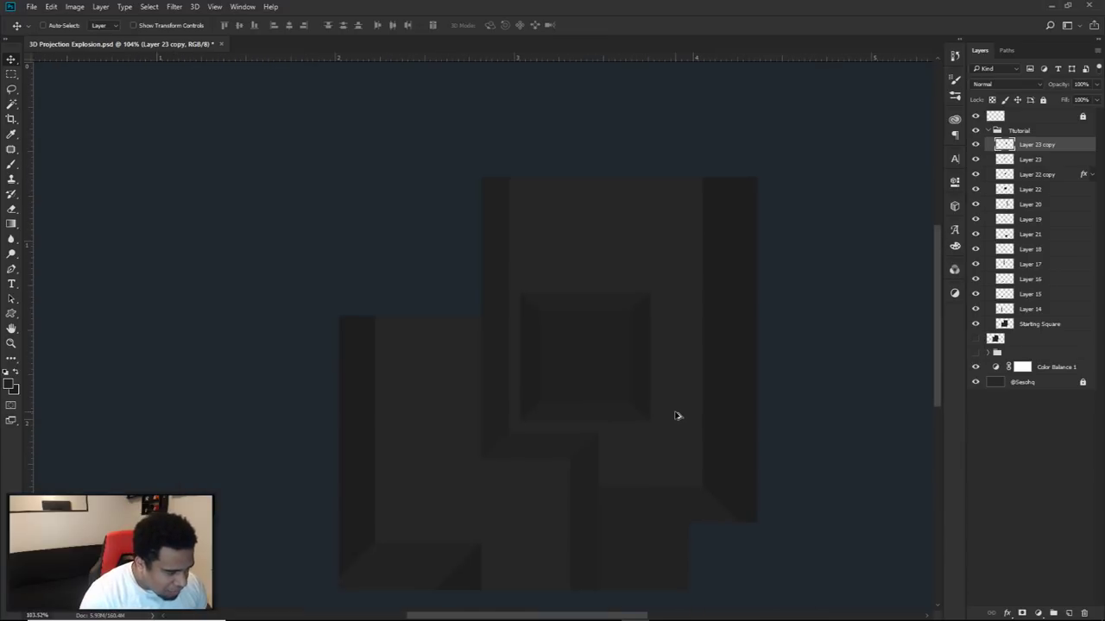
scroll(678, 416, down, 1)
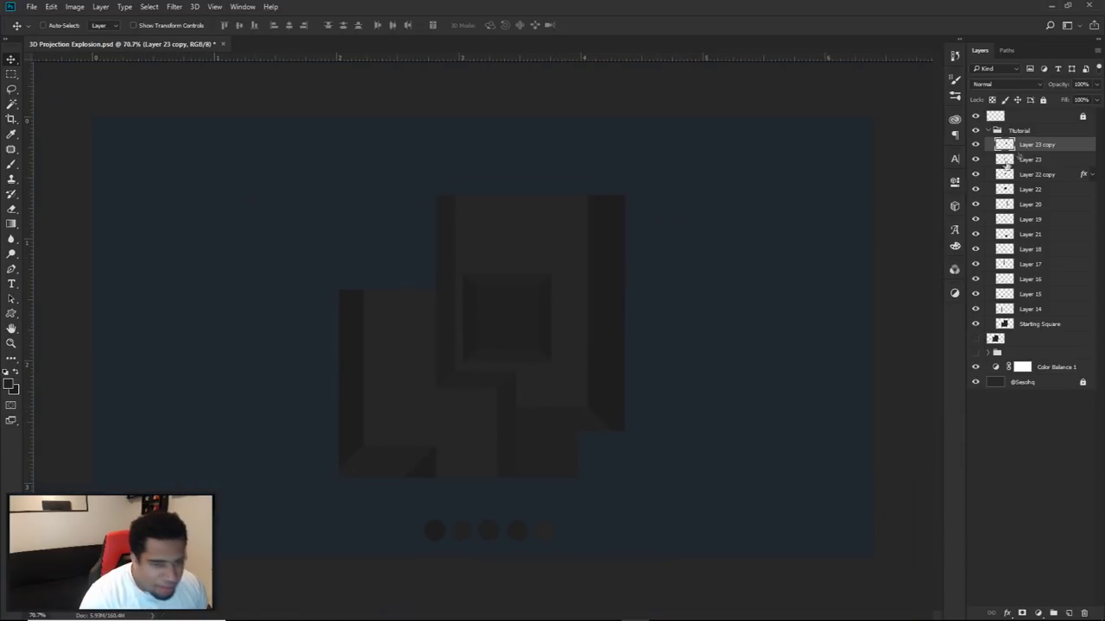
Step: Select Layer 23 copy, Layer 23, Layer 22 copy and Layer 22 together and move the recess slightly up and right
shift+click(1031, 176)
ctrl+click(1030, 189)
drag(607, 381, 623, 363)
scroll(627, 377, down, 7)
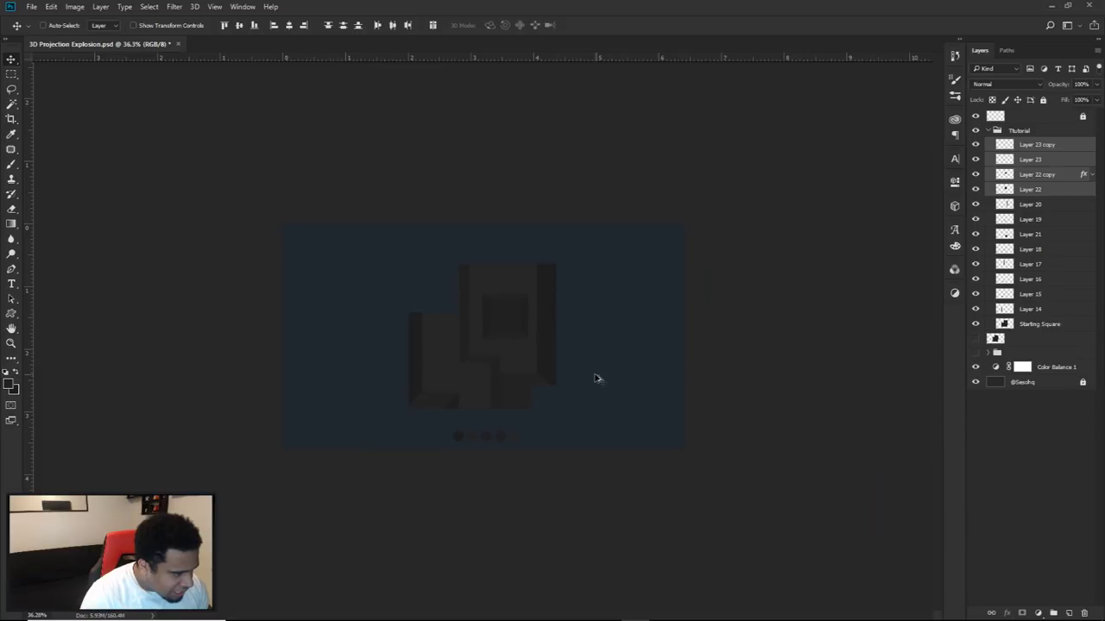
Step: Collapse the Ttutorial group and add a new empty layer above it
scroll(728, 366, up, 2)
scroll(735, 388, down, 4)
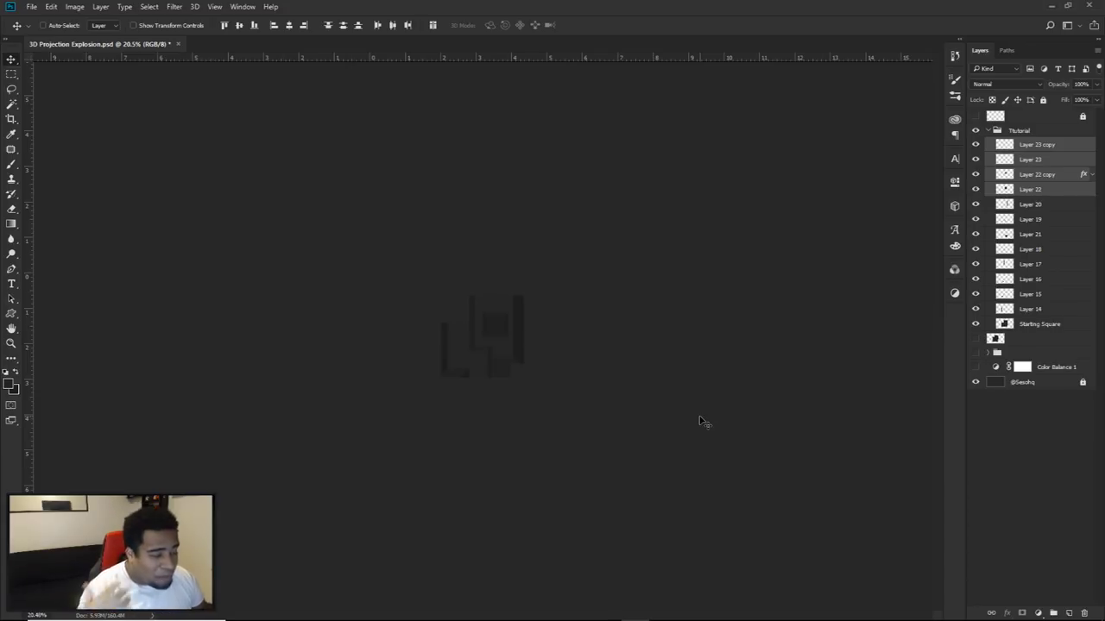
scroll(486, 343, up, 6)
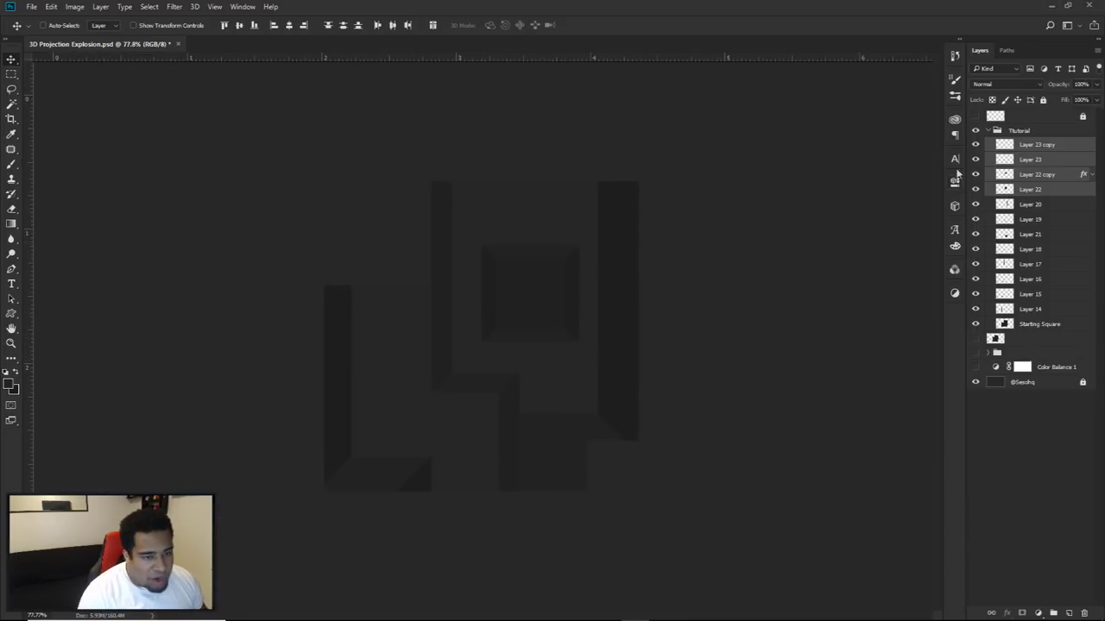
click(990, 130)
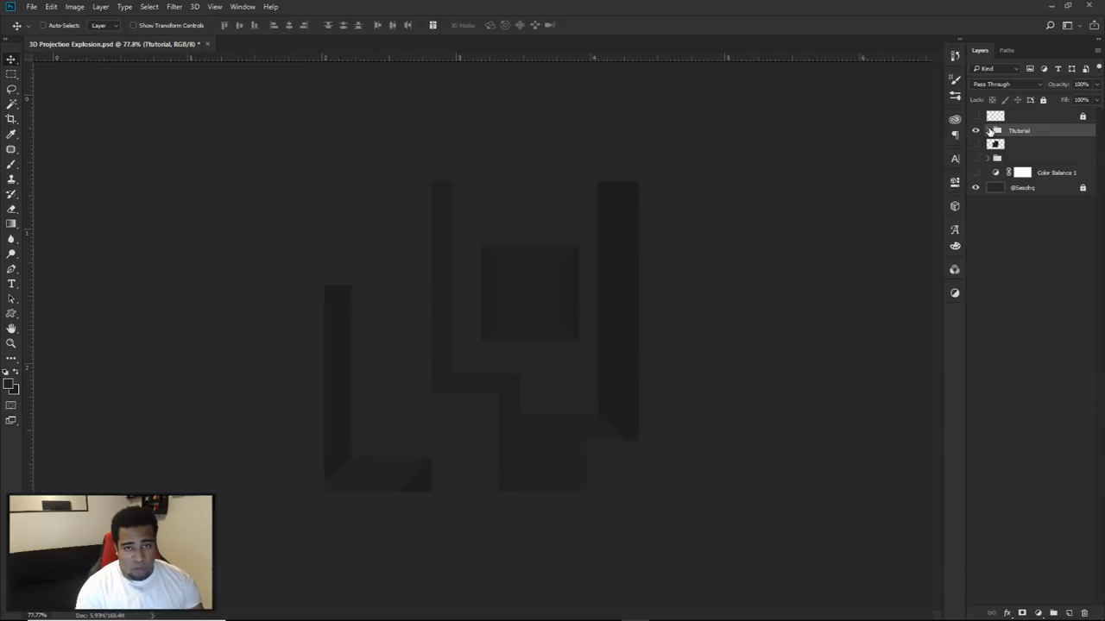
click(1068, 613)
Step: Draw an open path up the tall block's left edge from the short block's top, across its top and slightly down the front's right edge
key(p)
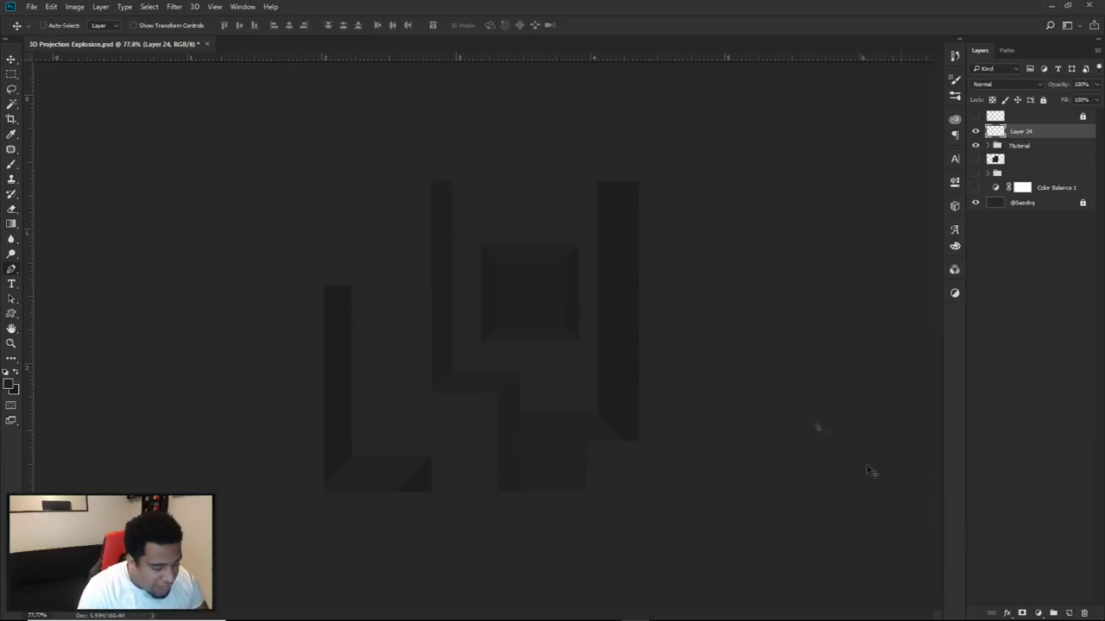
scroll(419, 281, up, 5)
click(459, 303)
scroll(476, 242, down, 4)
click(470, 221)
click(737, 221)
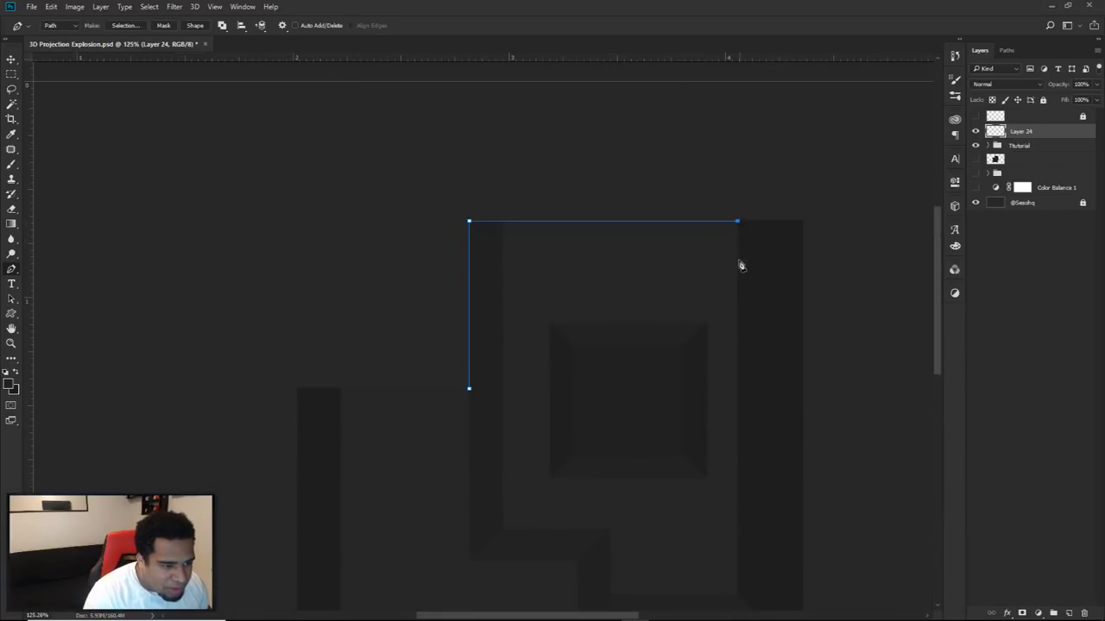
scroll(752, 261, down, 2)
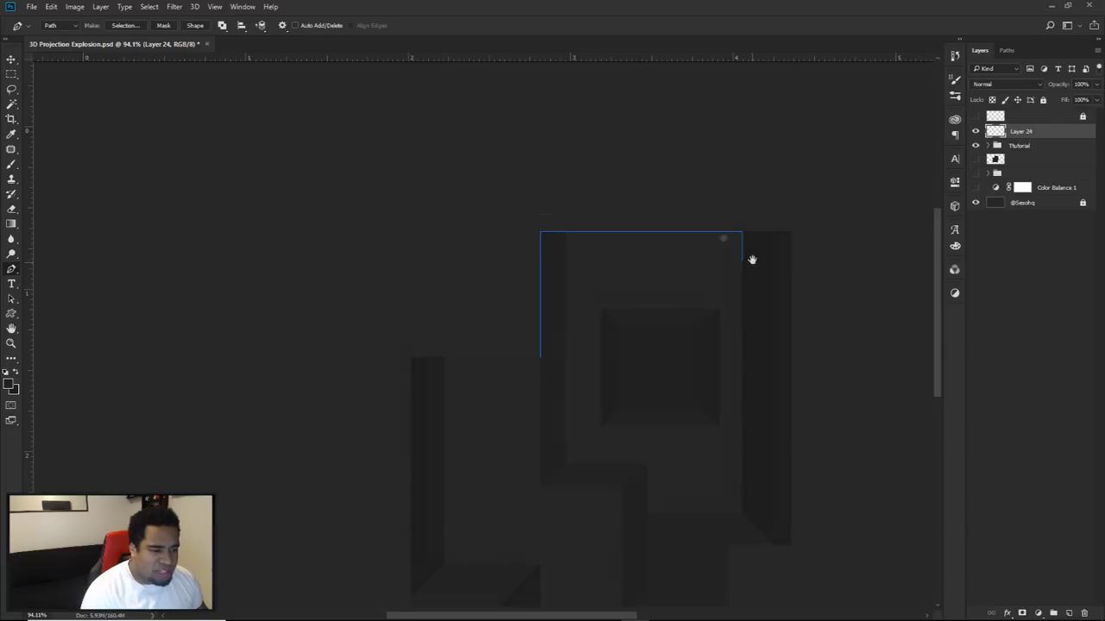
drag(752, 260, 706, 231)
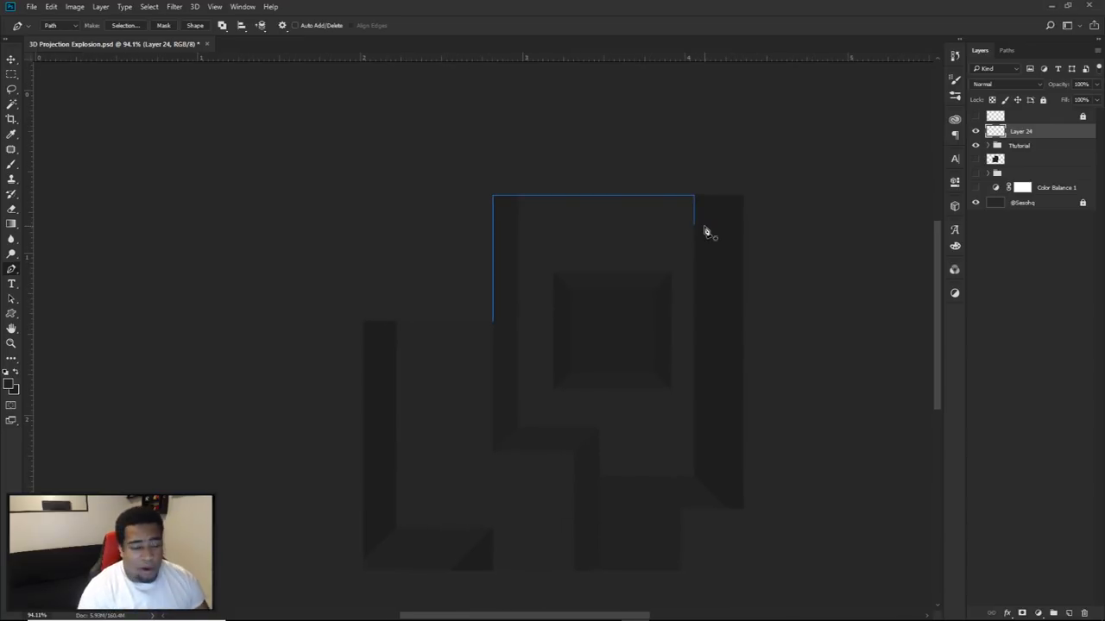
scroll(705, 231, down, 1)
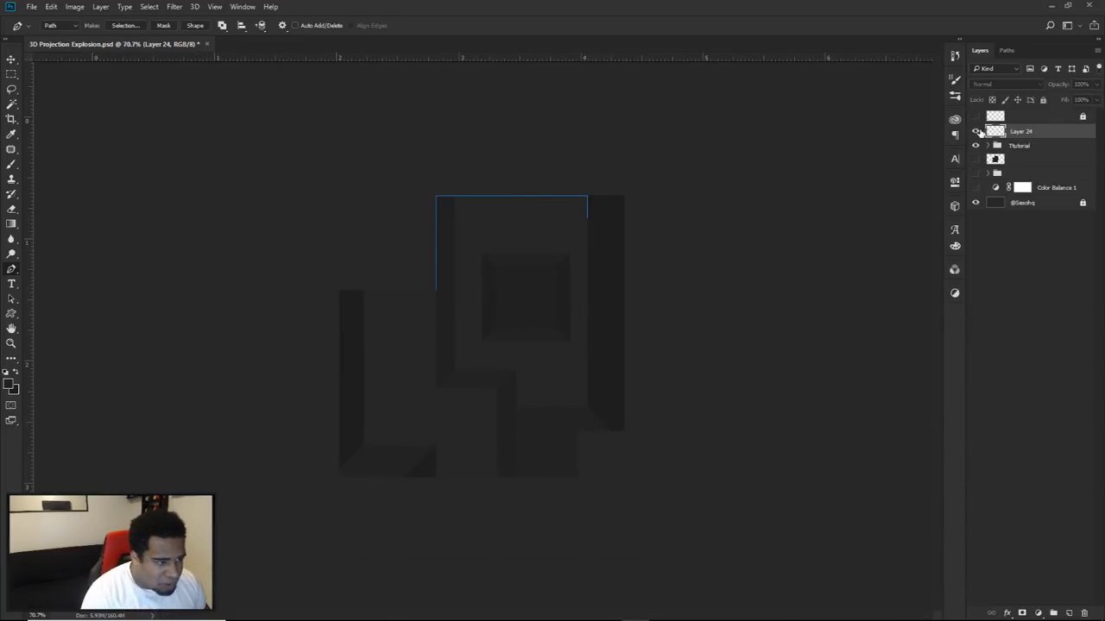
Step: Set the brush to a size of 2 px and a hardness of 100%
key(b)
right_click(653, 307)
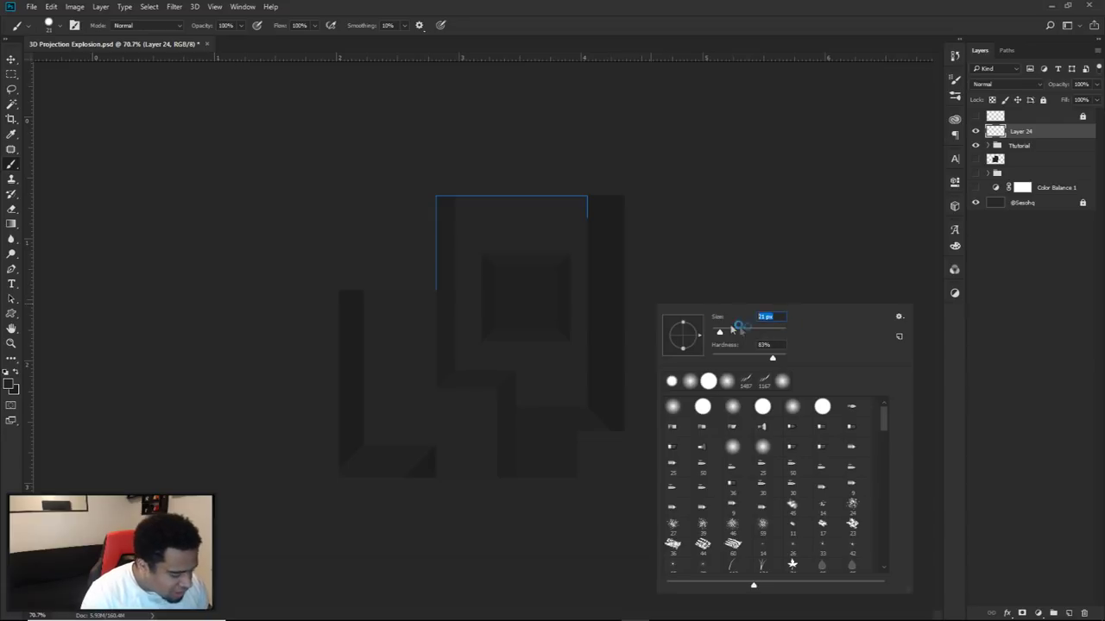
text(2)
key(Tab)
text(10)
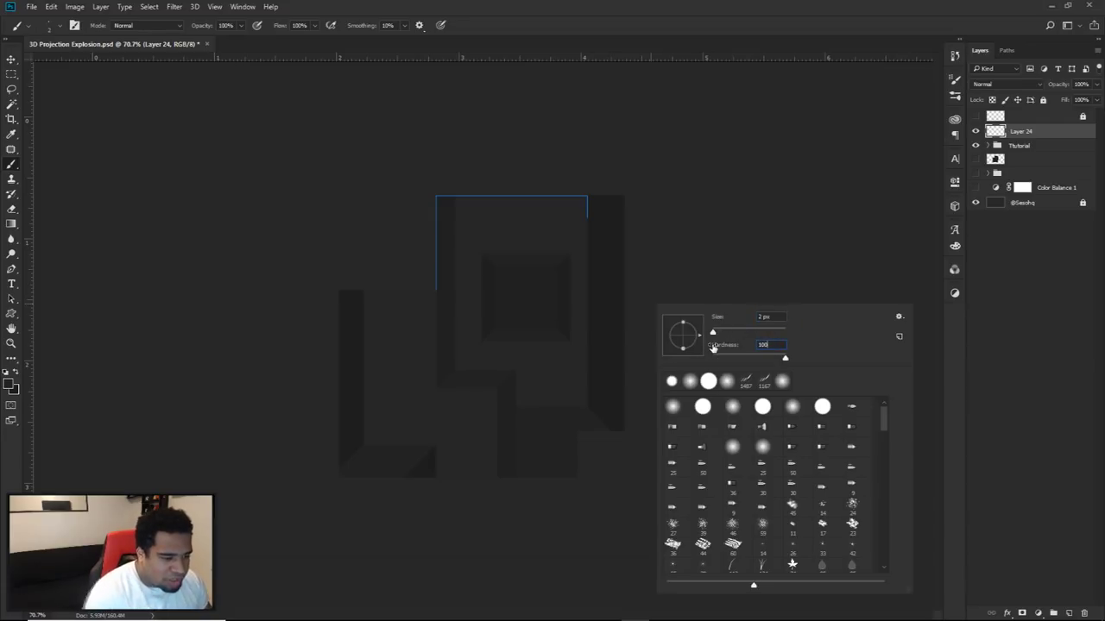
key(Return)
right_click(678, 283)
key(Escape)
Step: Draw an open path along the tall block's stepped lower-left edge, across its underside and down to the illustration's base
key(p)
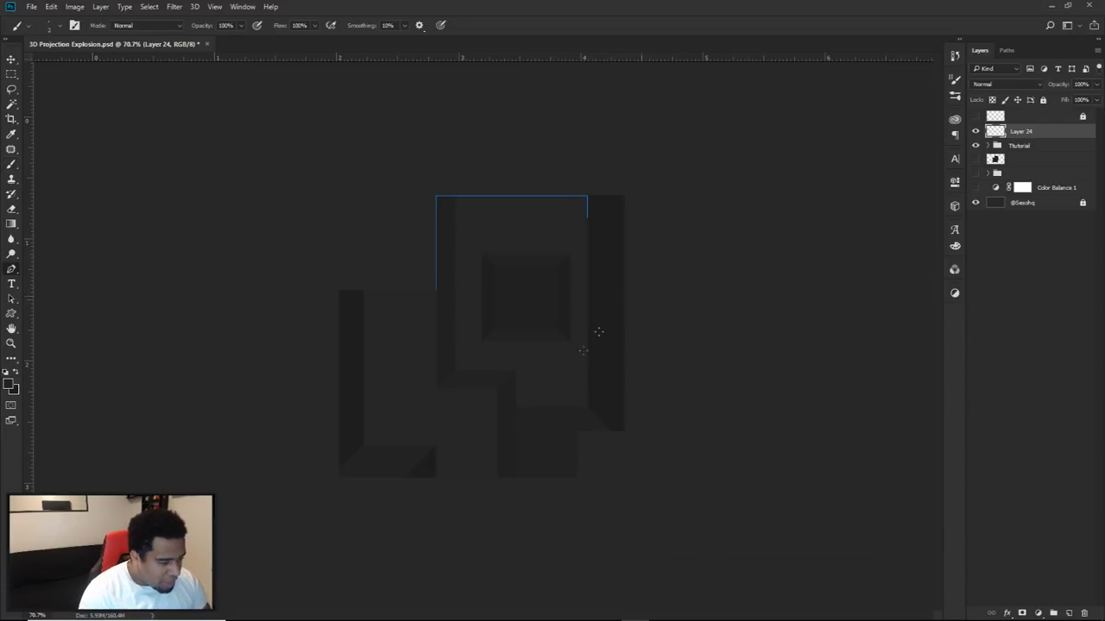
scroll(484, 393, up, 2)
click(407, 390)
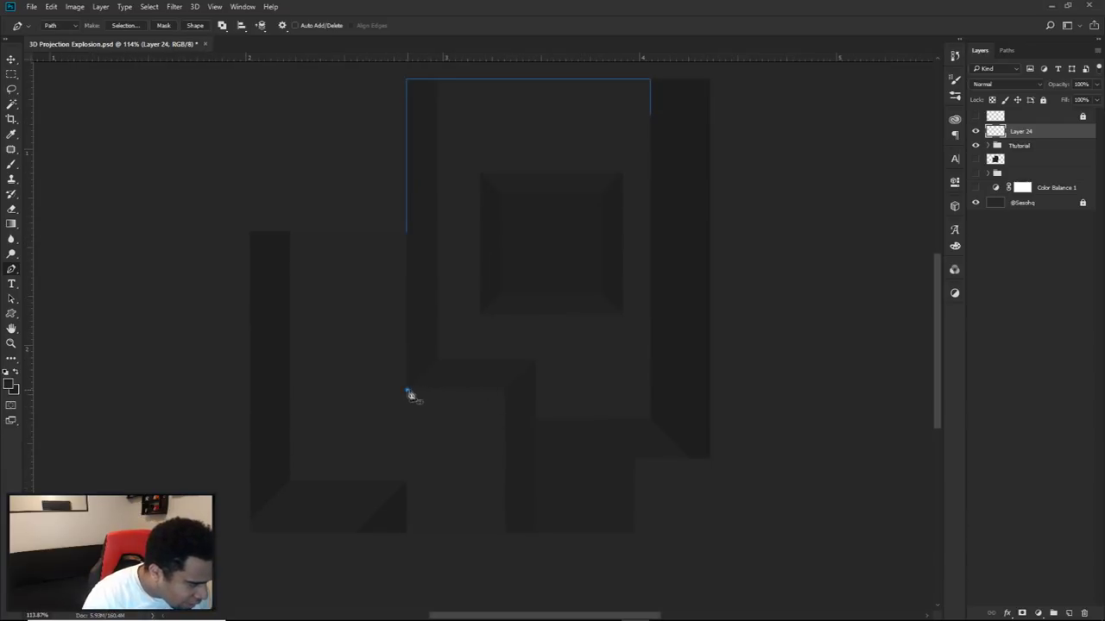
click(505, 390)
click(506, 534)
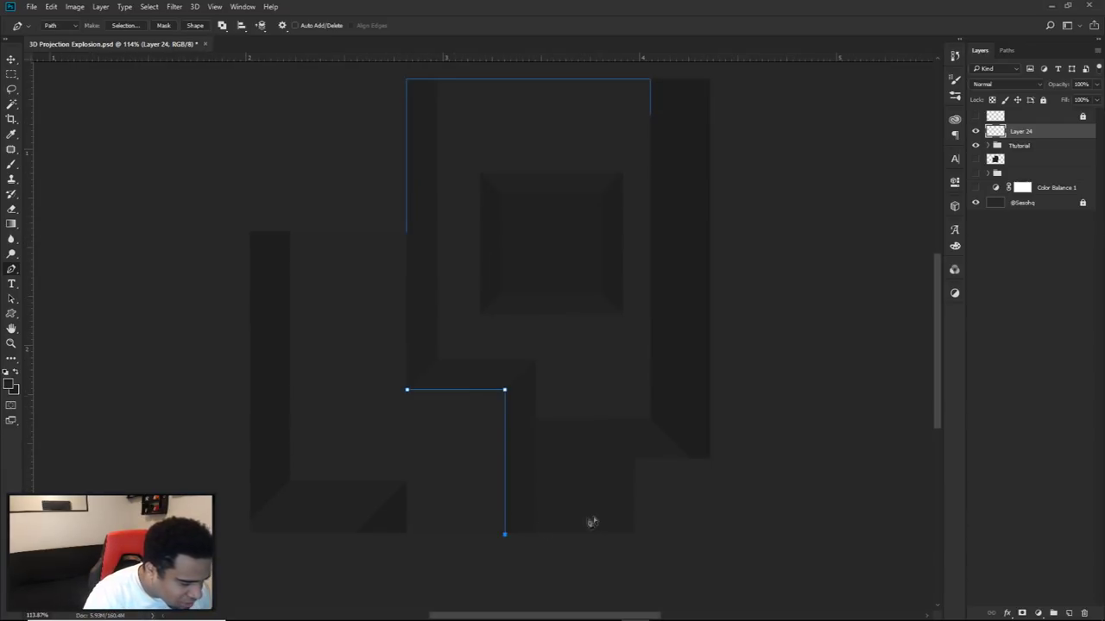
Step: Draw an open path from the base's lower-right corner up, along the tall block's bottom edge and partway up the right-hand diagonal
click(635, 532)
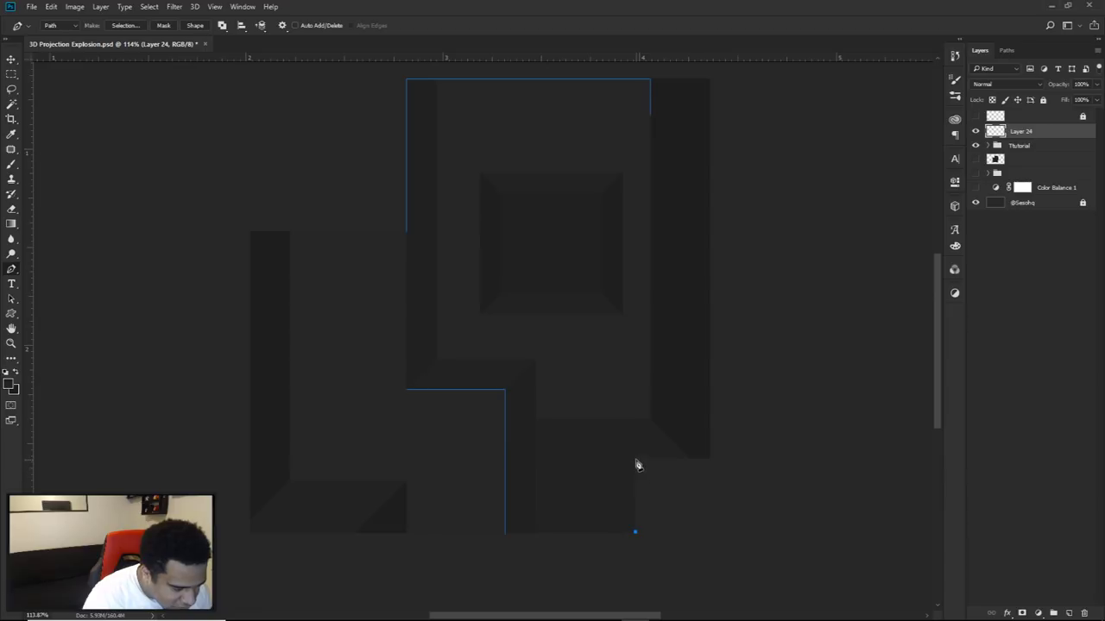
click(635, 460)
click(691, 461)
click(659, 427)
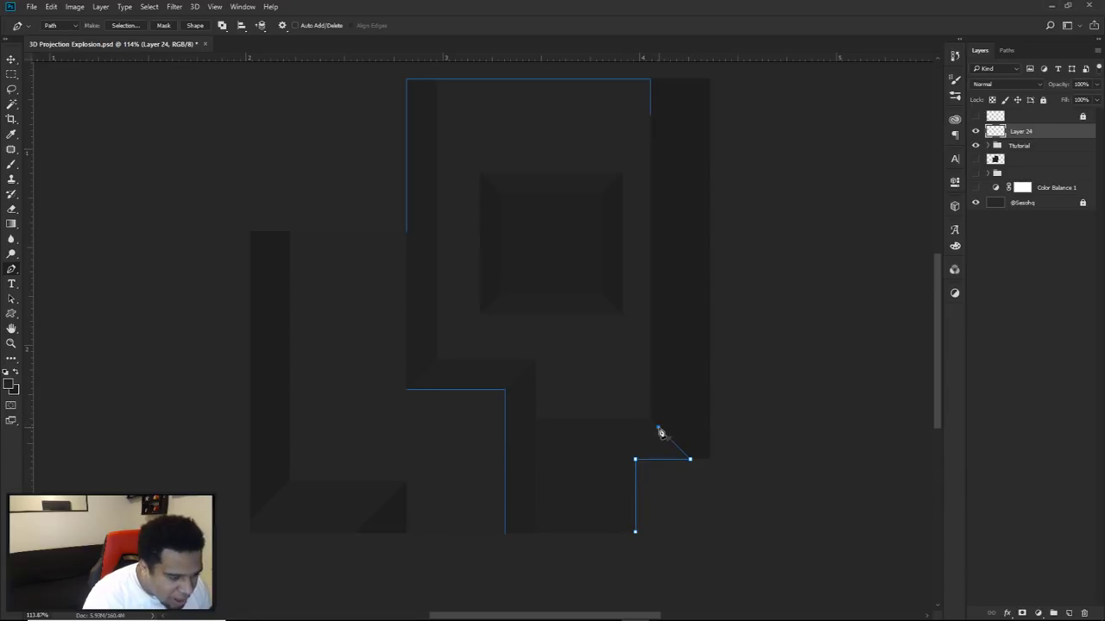
Step: Draw an open path from the short block's front lower-left corner along the diagonal and partway up its outer left edge
drag(388, 426, 595, 399)
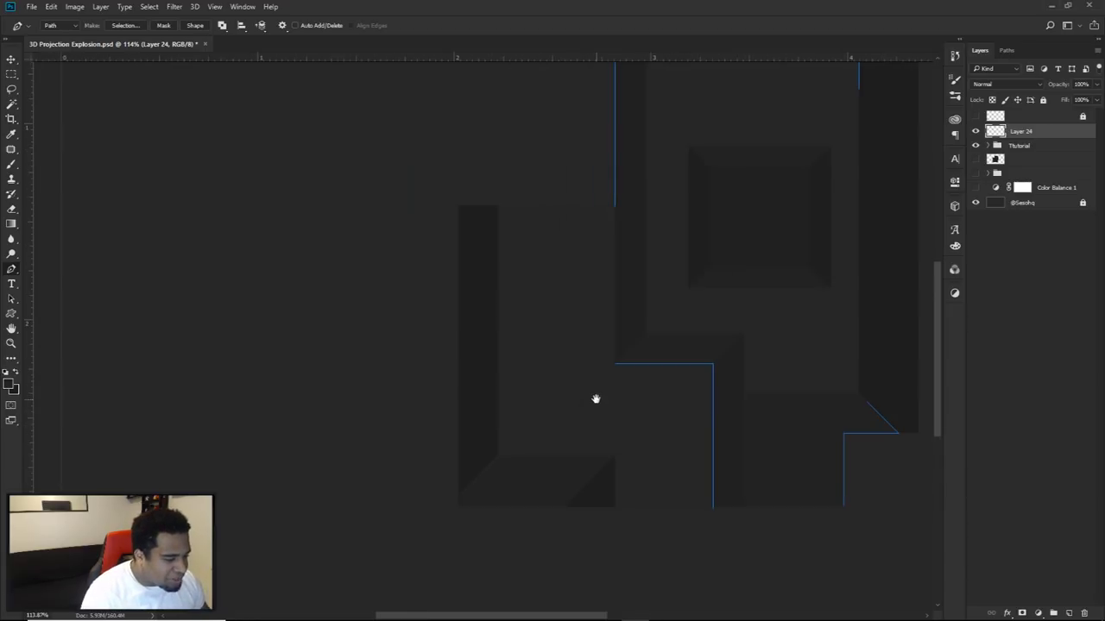
click(499, 454)
click(459, 494)
click(458, 389)
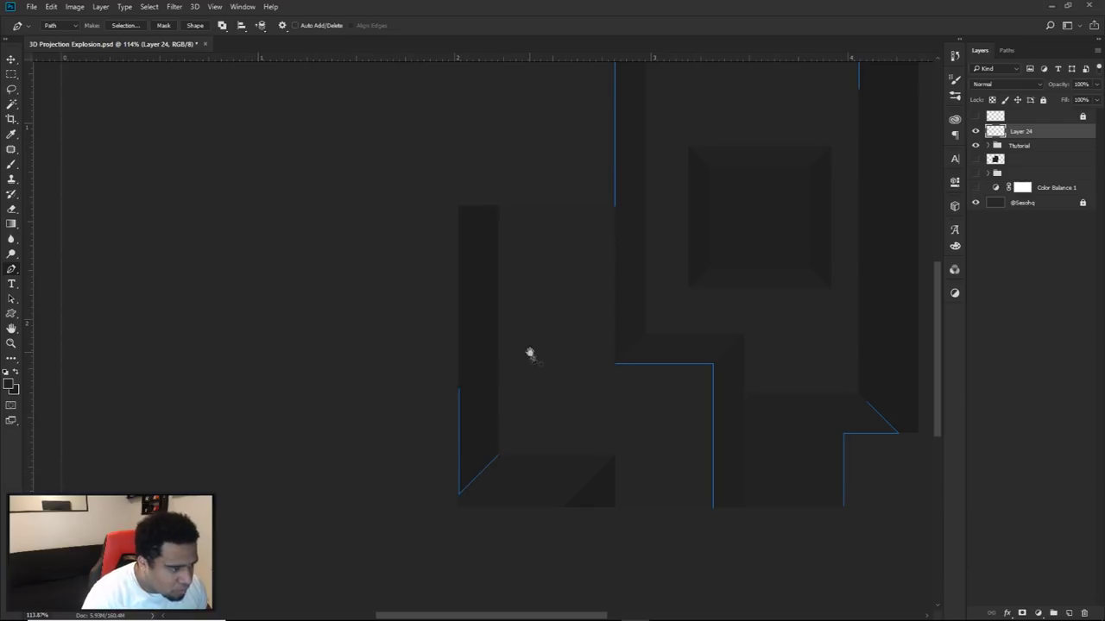
Step: Draw an open path from the recess's outer lower-left corner to its inner corner and partway along the inner bottom edge
drag(575, 331, 414, 316)
click(530, 273)
click(549, 252)
click(623, 252)
Step: Stroke the edge paths on Layer 24 with the Brush, without Simulate Pressure, and delete the paths
alt+scroll(635, 242, down, 2)
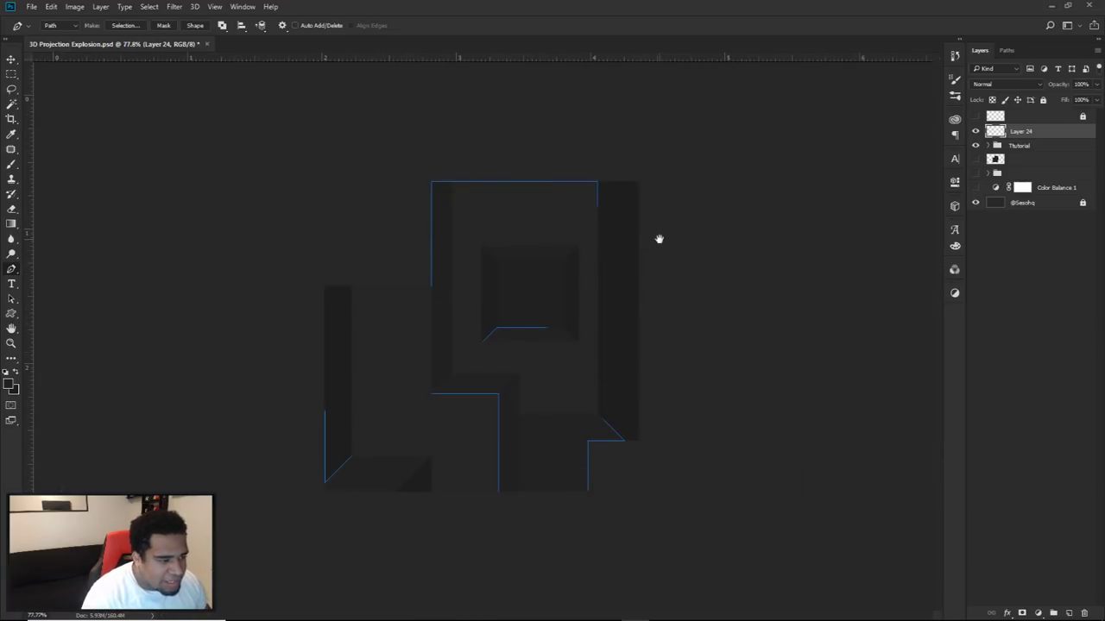
right_click(803, 166)
click(842, 259)
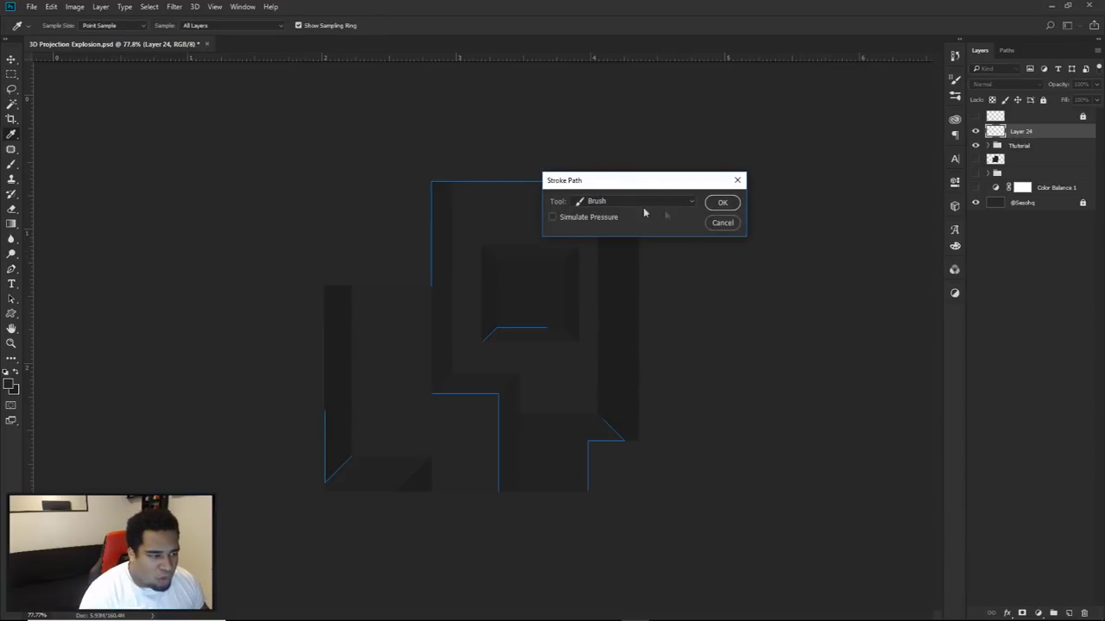
click(720, 204)
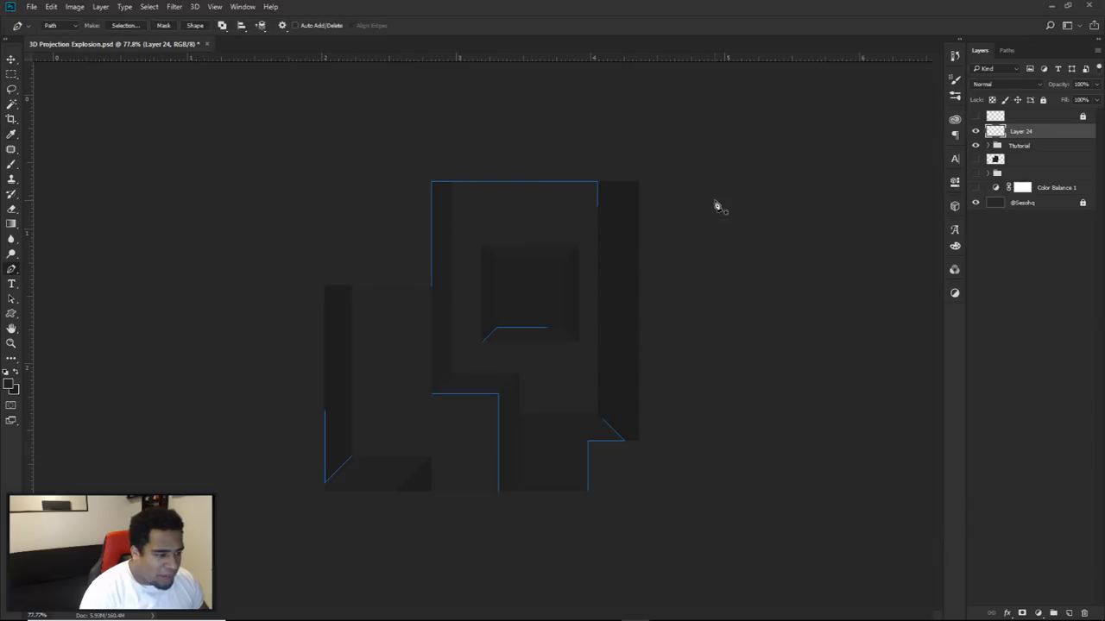
right_click(651, 221)
click(656, 244)
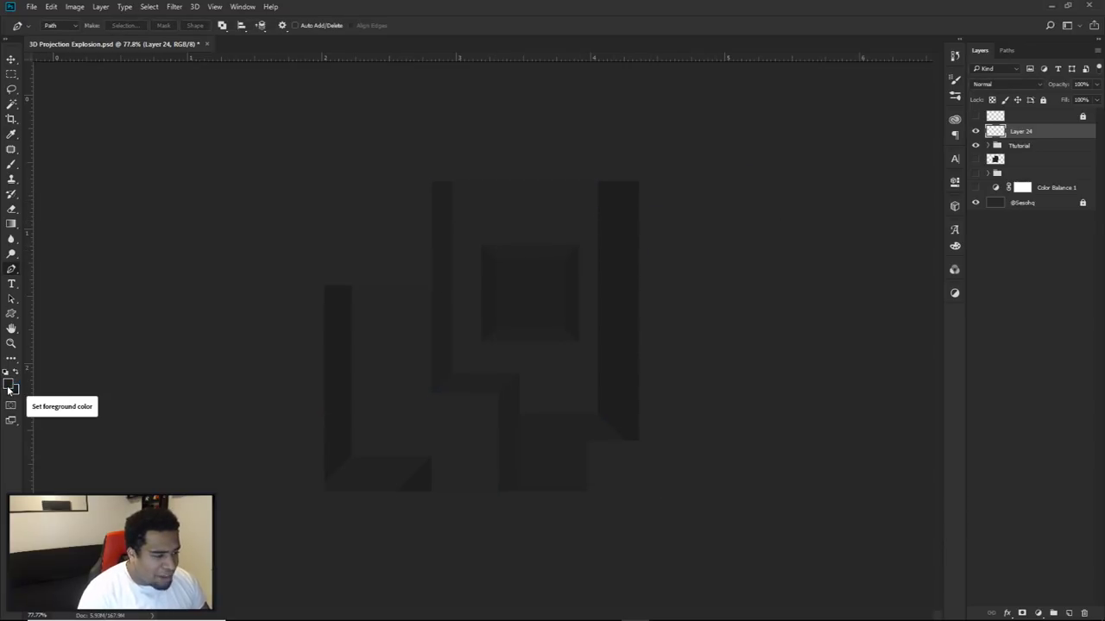
Step: Lighten the edge lines on Layer 24 with Hue/Saturation and set the layer's blend mode to Overlay
key(ctrl+u)
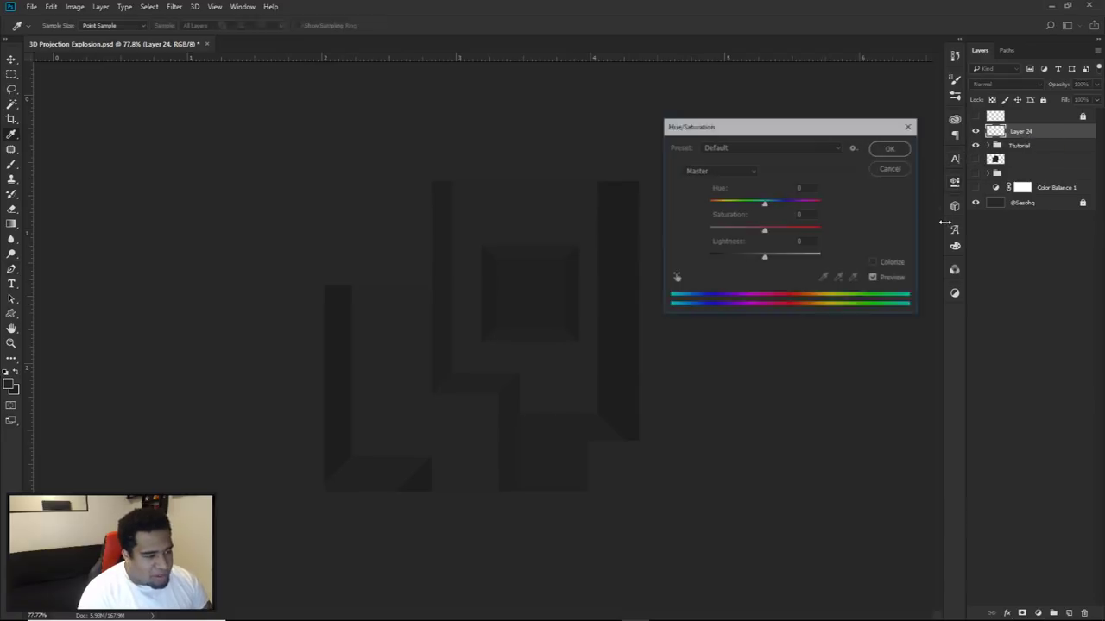
drag(765, 257, 799, 257)
click(892, 148)
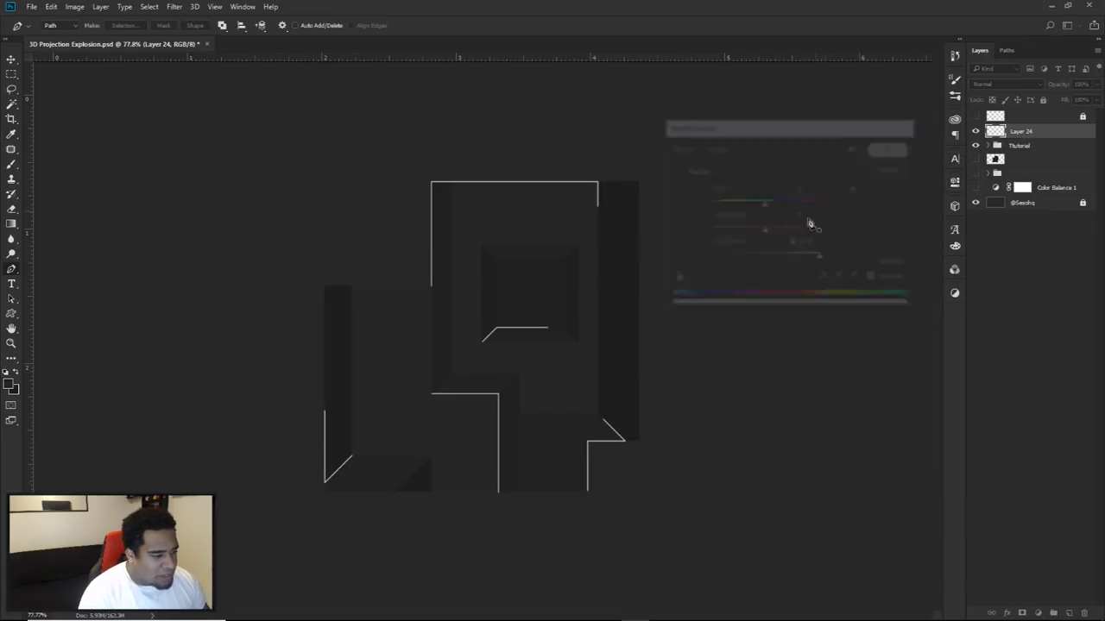
key(v)
click(1006, 84)
click(1005, 188)
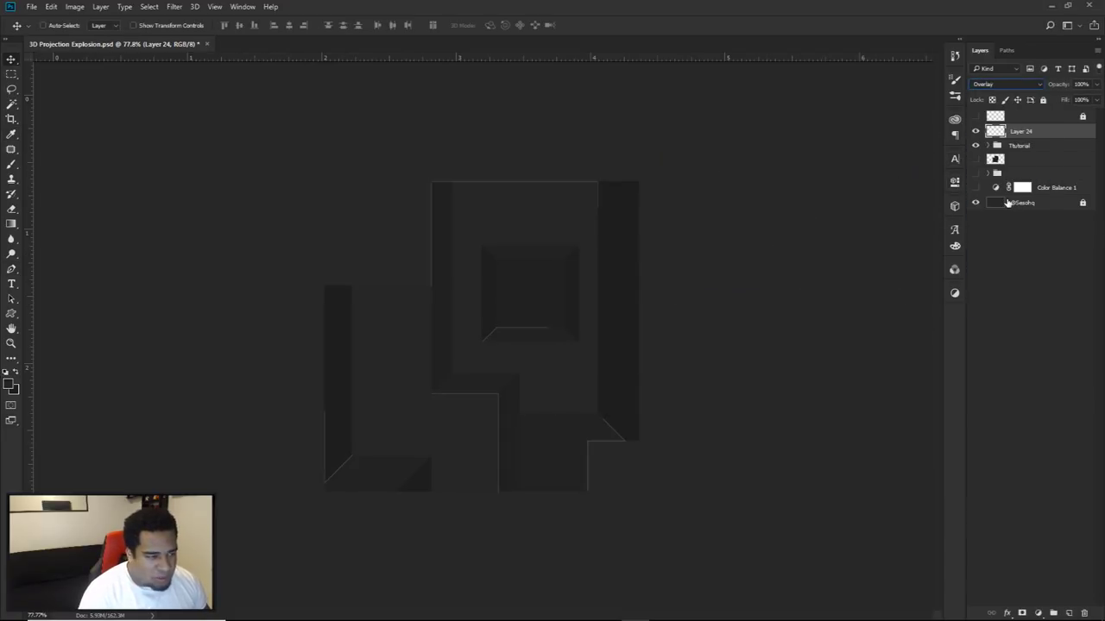
click(677, 357)
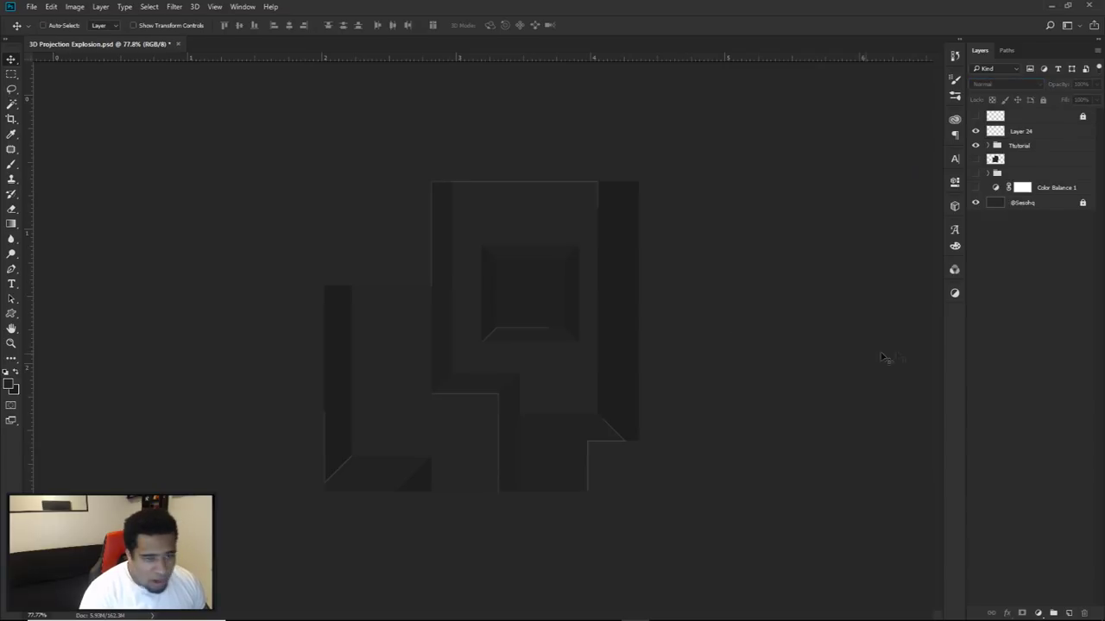
Step: Add a Gradient Map adjustment above Layer 24 and apply the violet-to-orange preset gradient
click(1024, 135)
click(1037, 613)
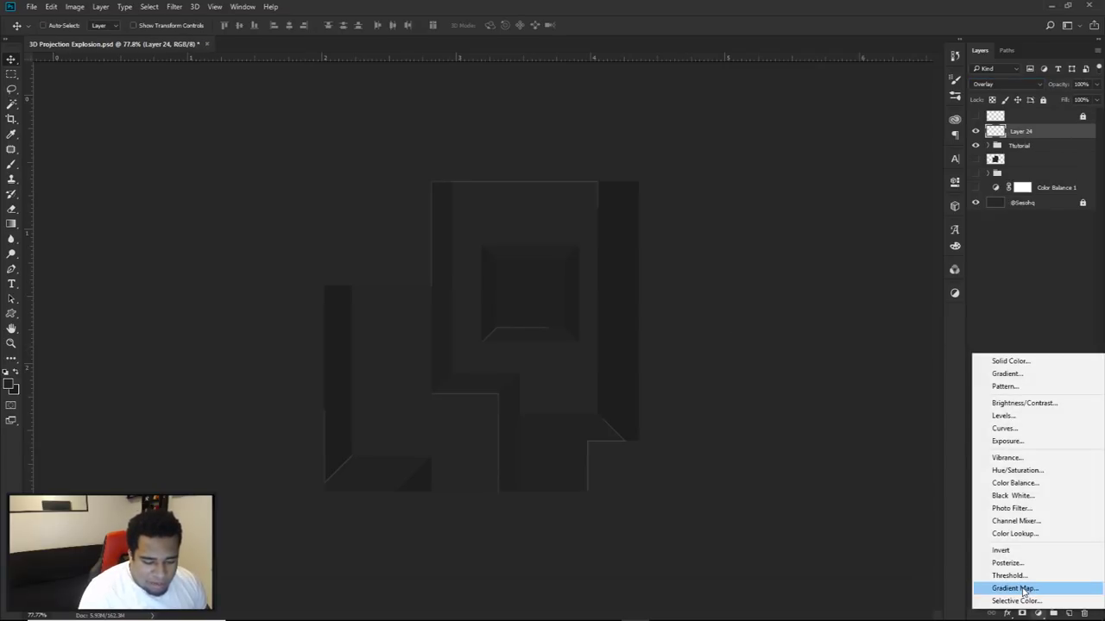
click(1022, 589)
click(842, 218)
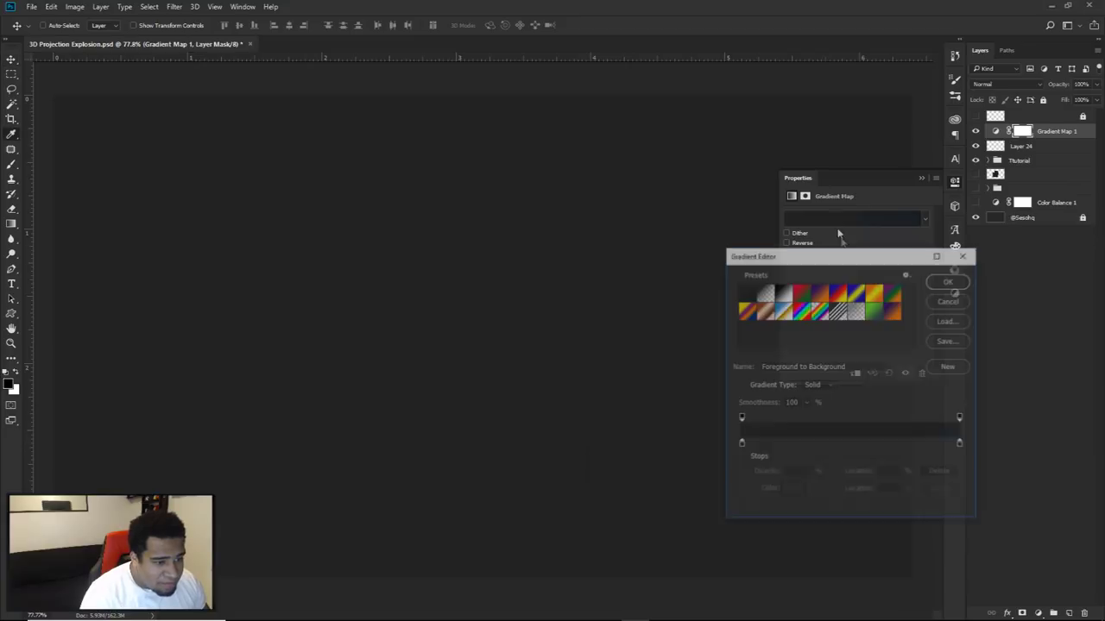
click(894, 312)
click(874, 312)
click(889, 296)
click(874, 297)
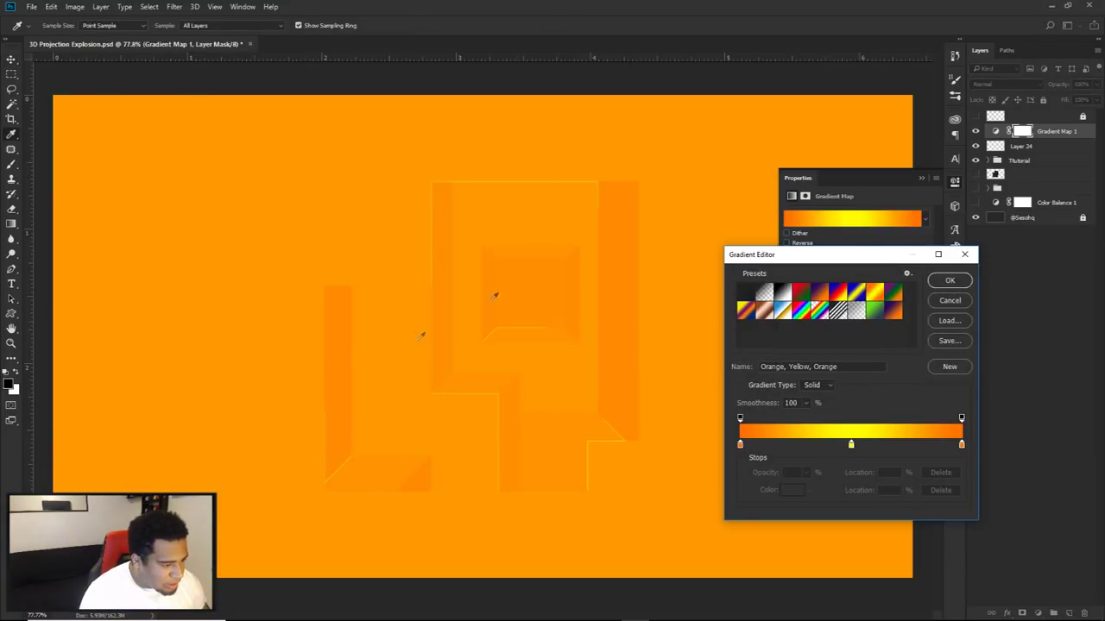
click(819, 294)
click(801, 295)
click(817, 295)
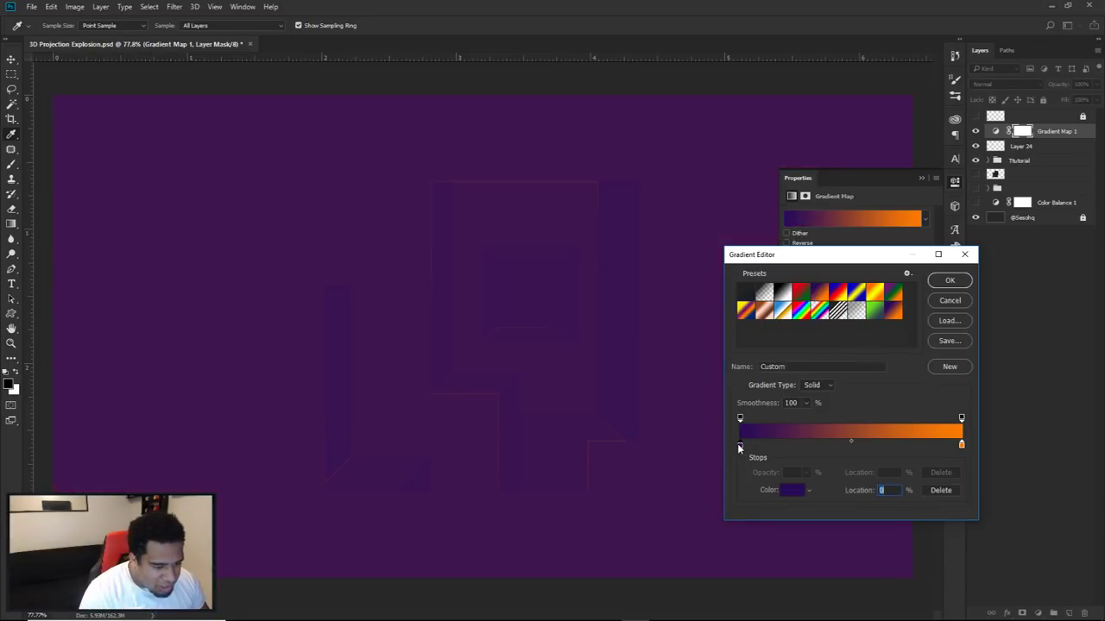
Step: Darken the gradient map's violet starting color stop to #150926
double_click(740, 444)
drag(764, 404, 756, 408)
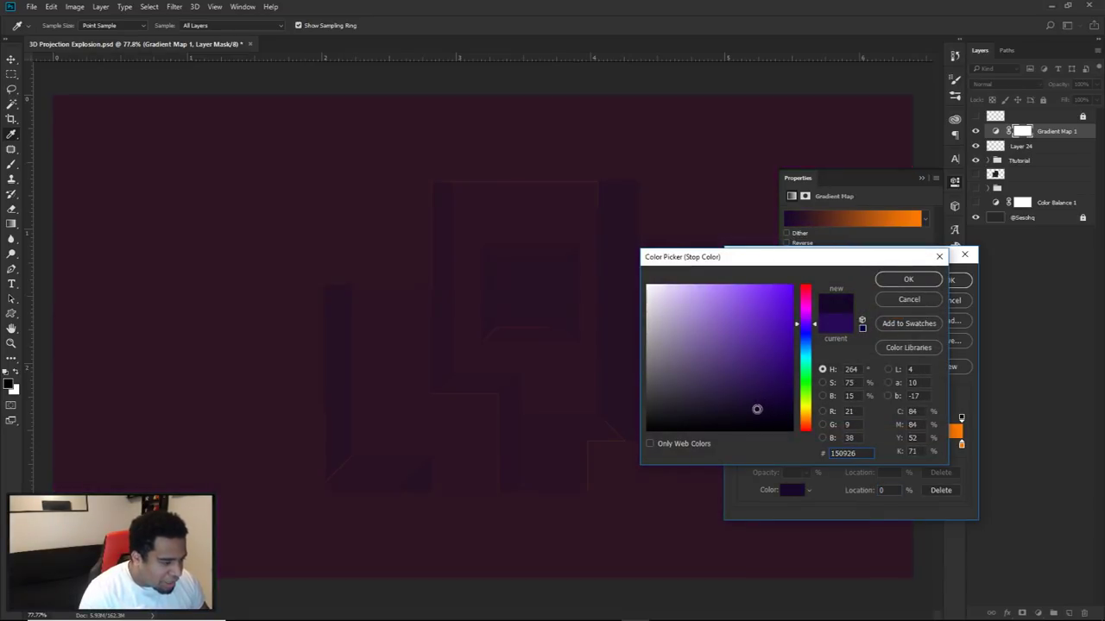
click(908, 280)
click(950, 280)
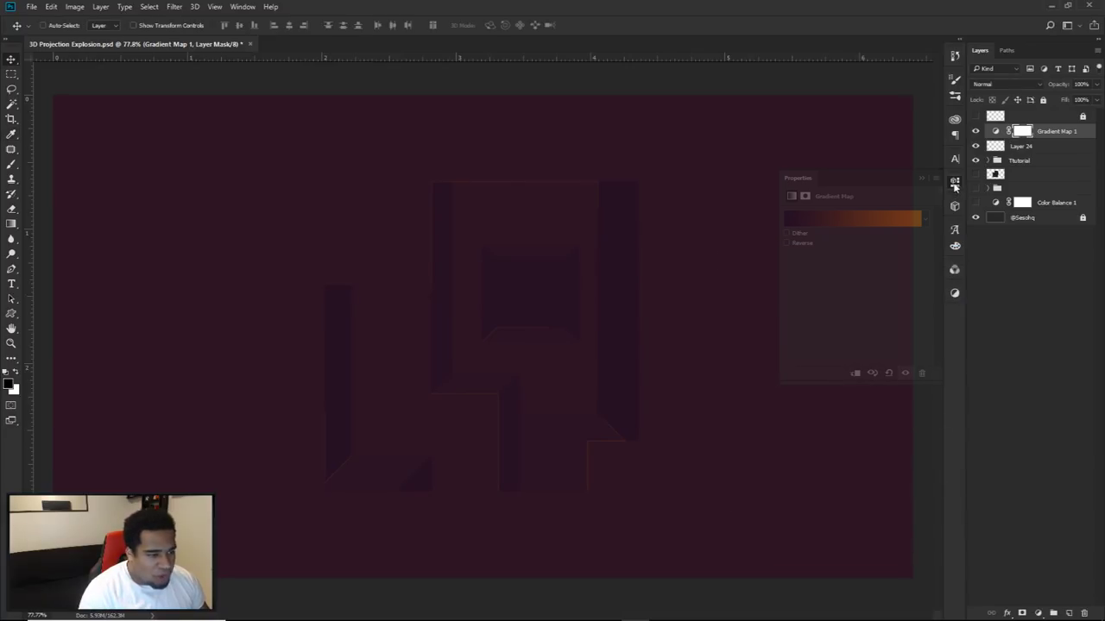
Step: Move Layer 24 above the Gradient Map adjustment in the layer stack
click(1023, 146)
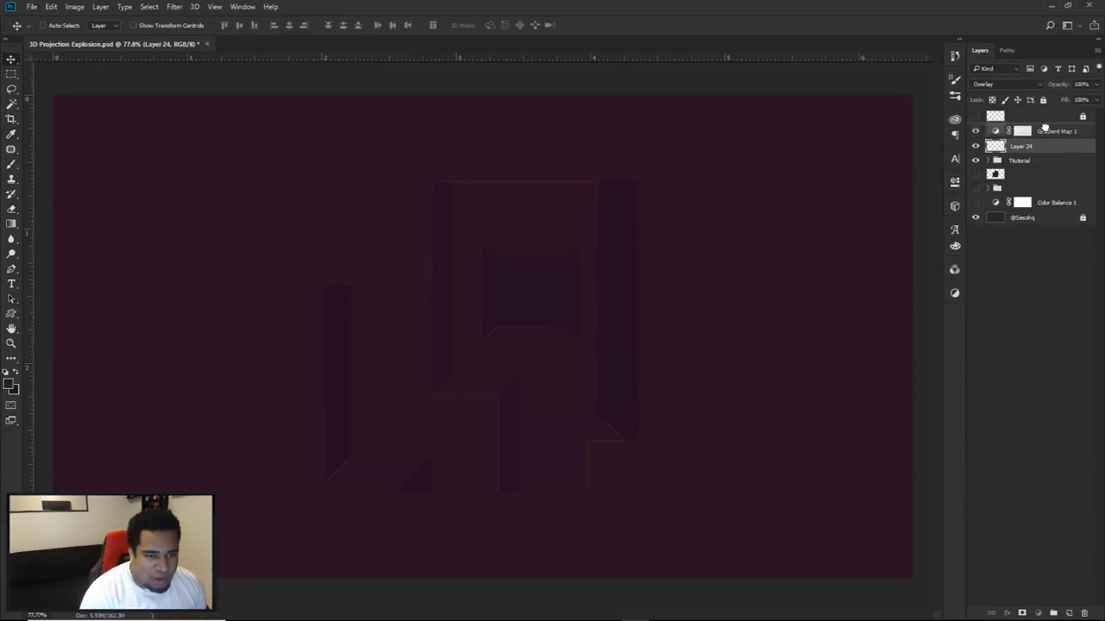
drag(1023, 146, 1032, 126)
scroll(771, 313, down, 2)
scroll(773, 312, up, 1)
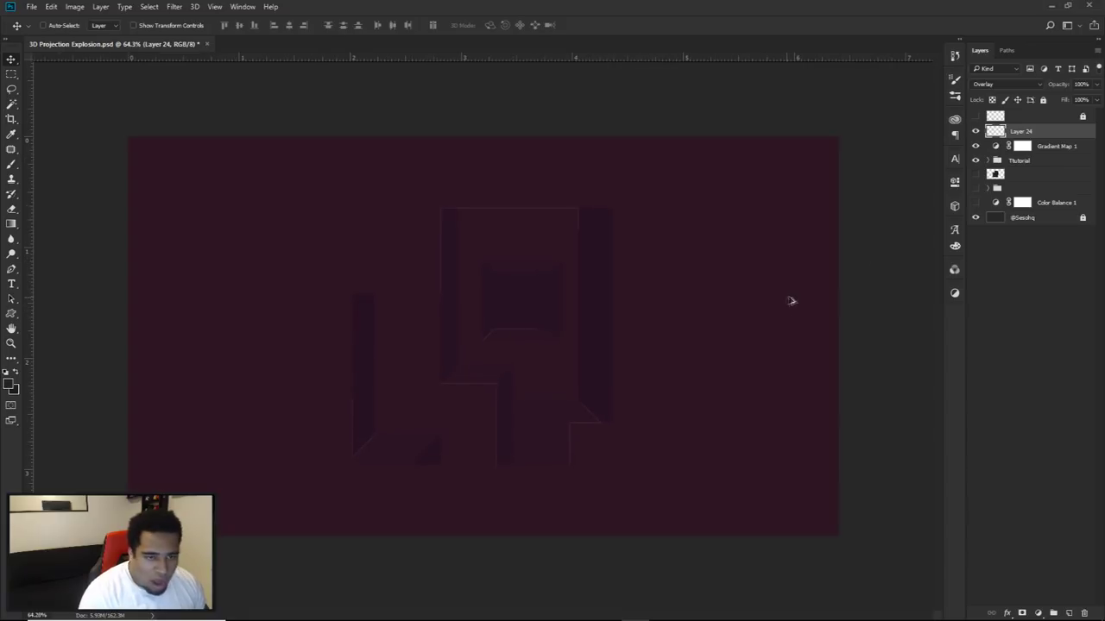
Step: Give Layer 24 a Color Overlay effect in coral red #ed5a5a at Normal blending and 100% opacity
double_click(1054, 137)
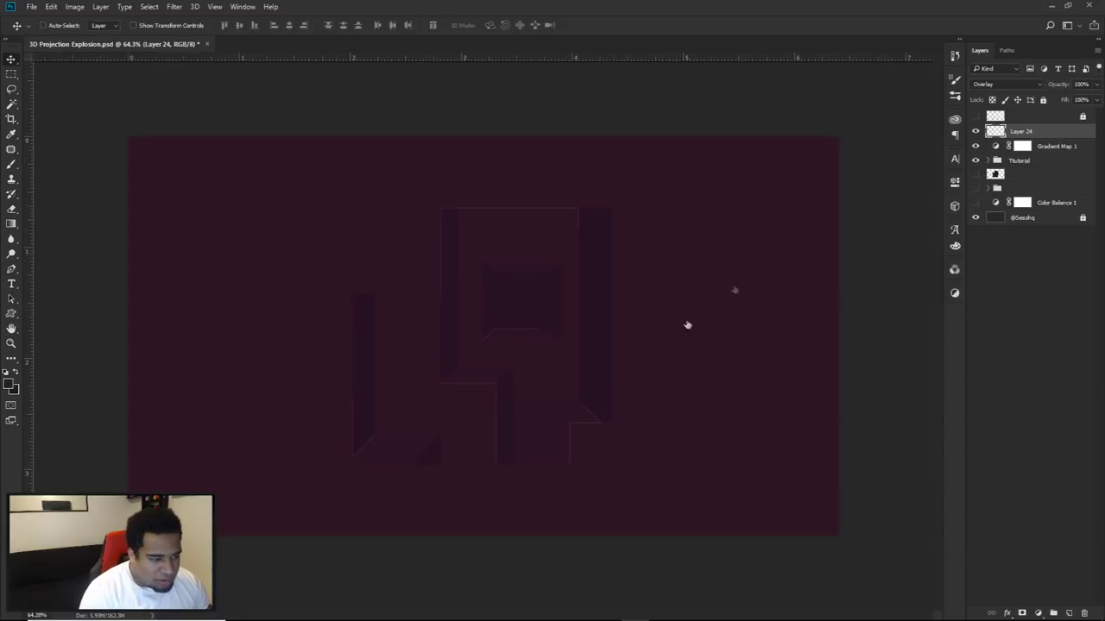
click(664, 351)
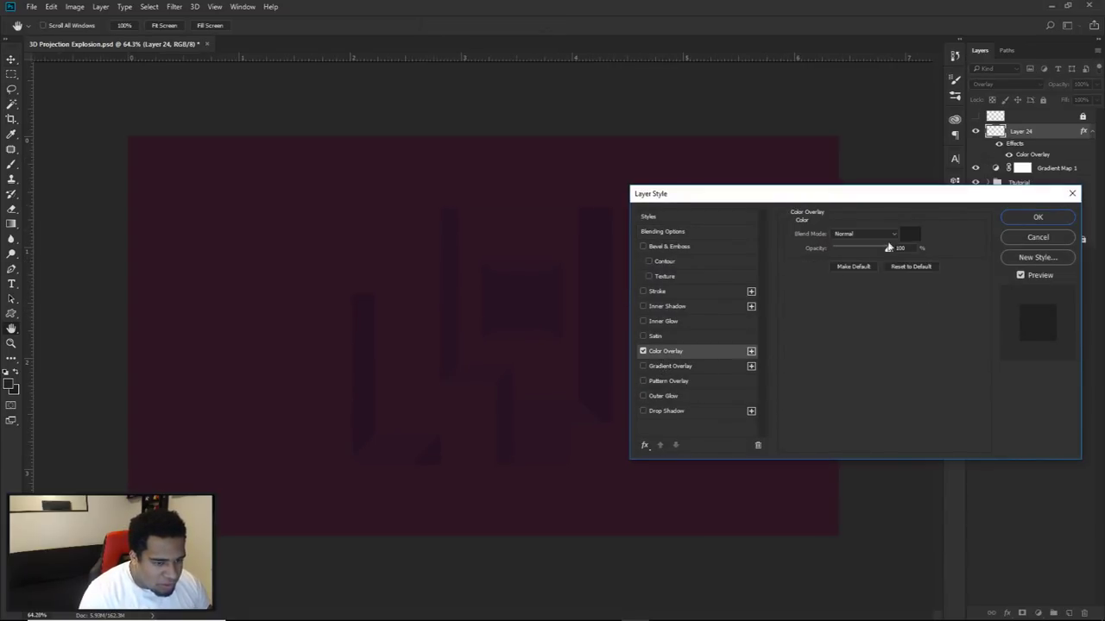
click(910, 233)
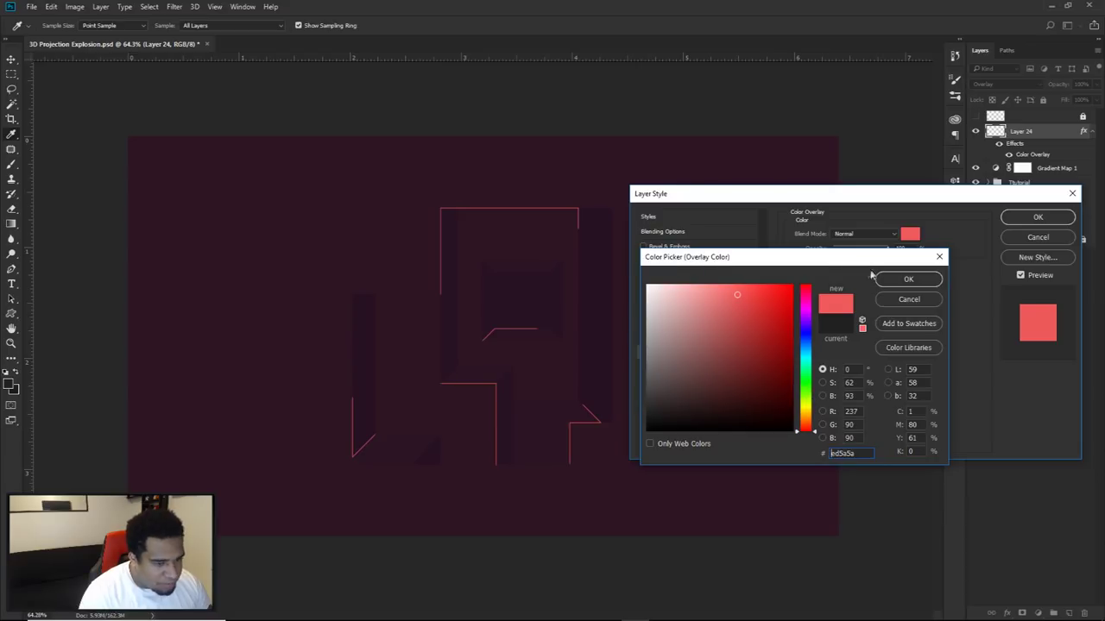
click(908, 279)
click(1037, 217)
scroll(664, 363, down, 3)
scroll(665, 363, up, 1)
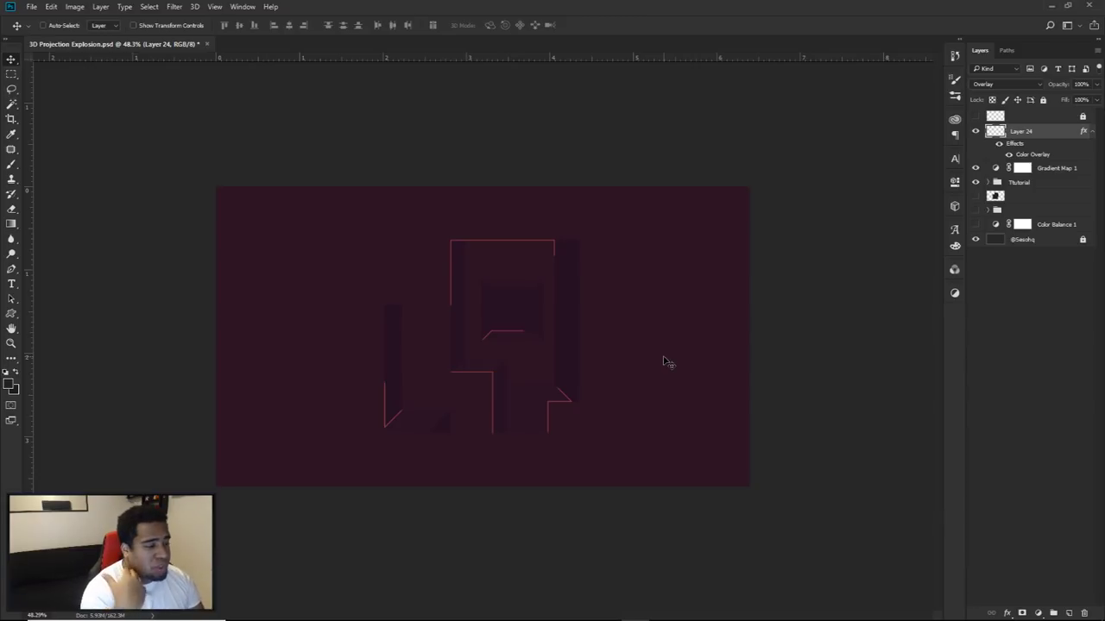
Step: Delete Layer 24 with its edge lines and hide the Gradient Map adjustment
key(Delete)
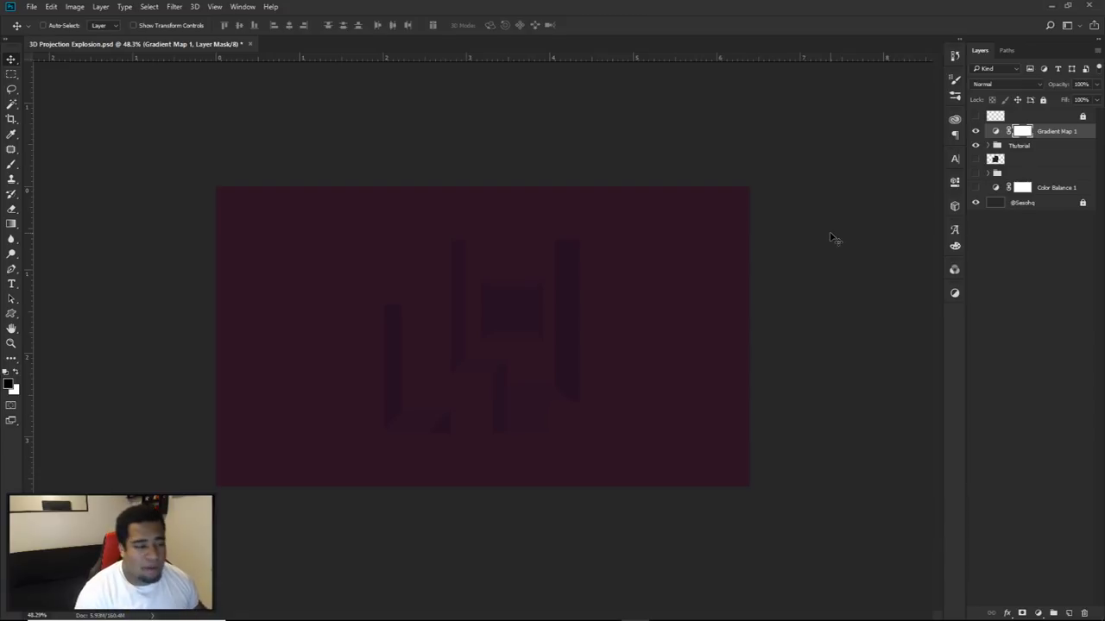
click(976, 131)
scroll(484, 393, down, 3)
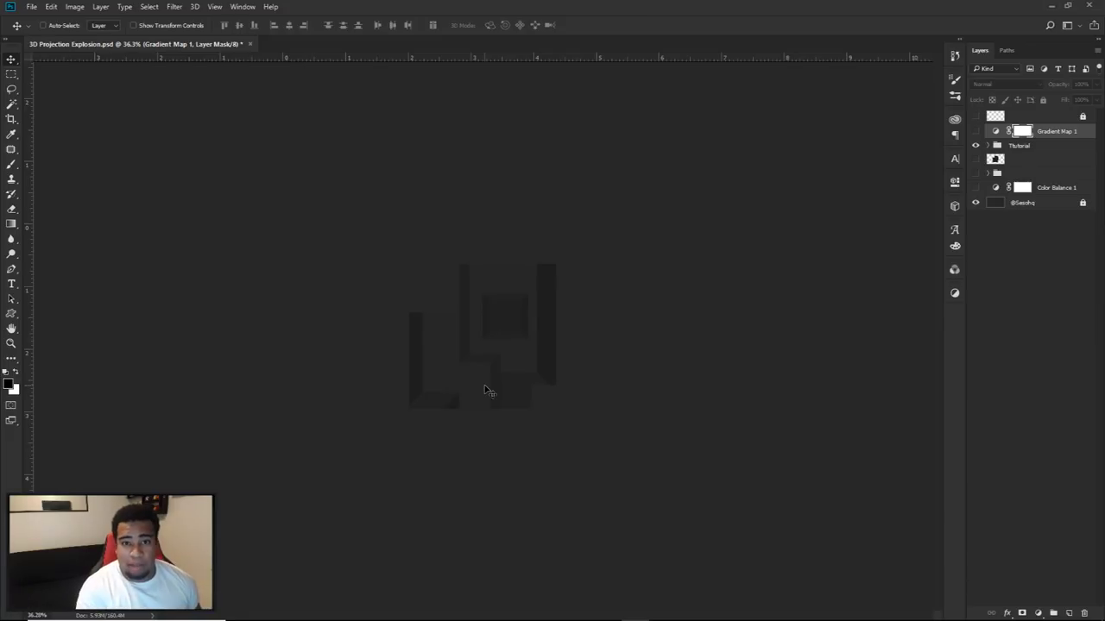
mouse_move(129, 619)
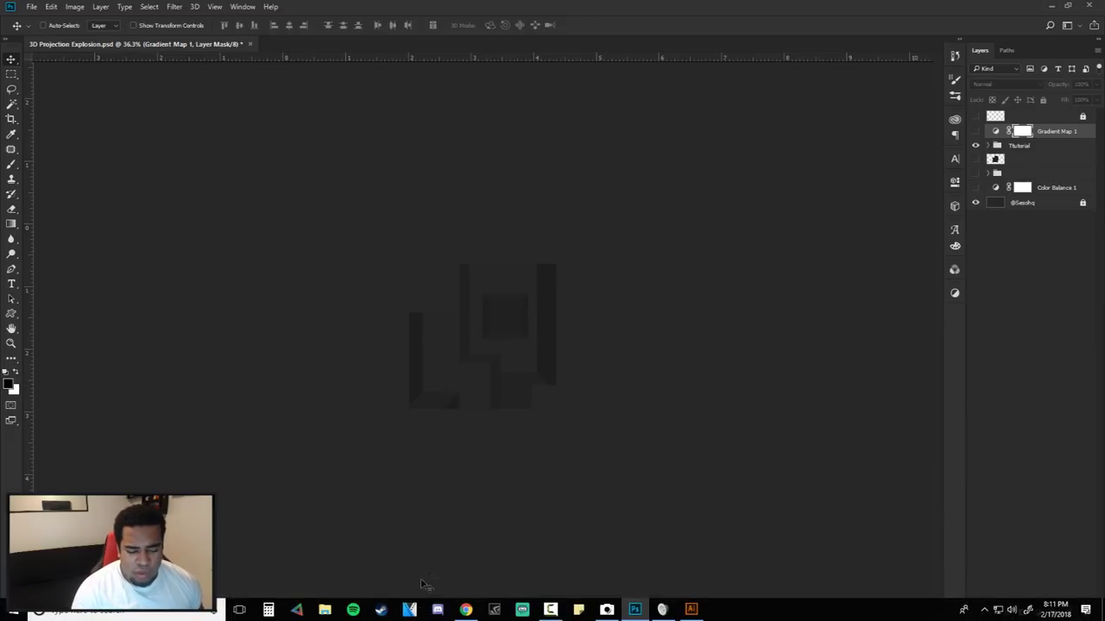